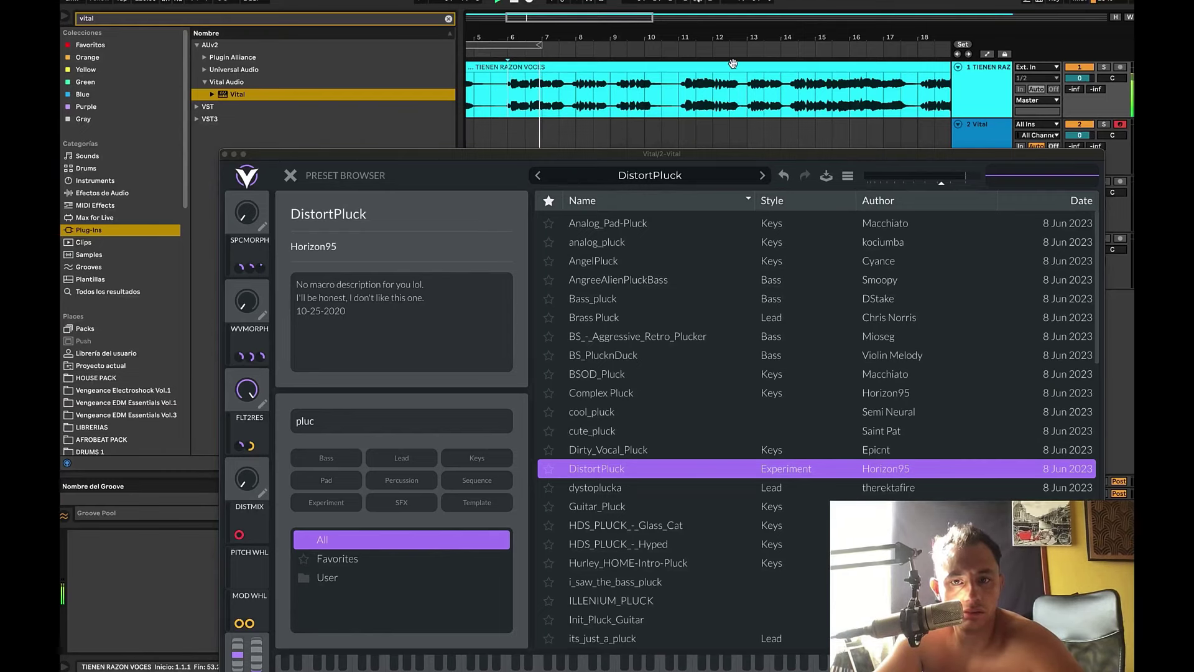
Set the project tempo to 94 BPM and play back the vocal track briefly to check it.
scroll(695, 106, down, 5)
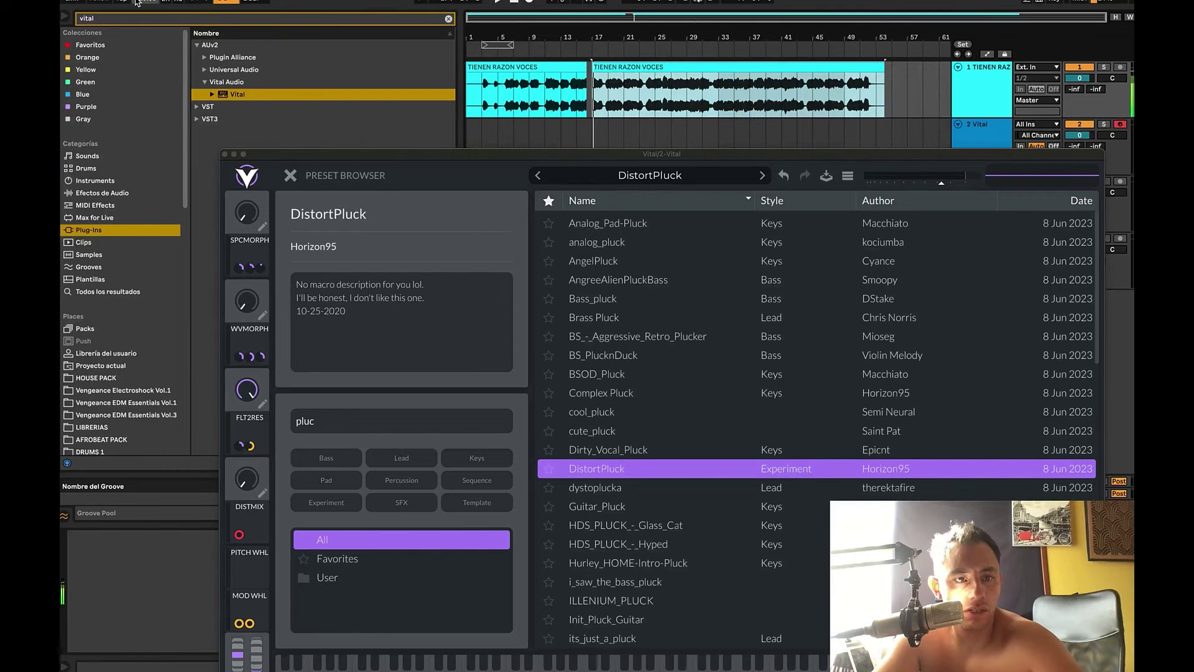
click(138, 1)
text(90)
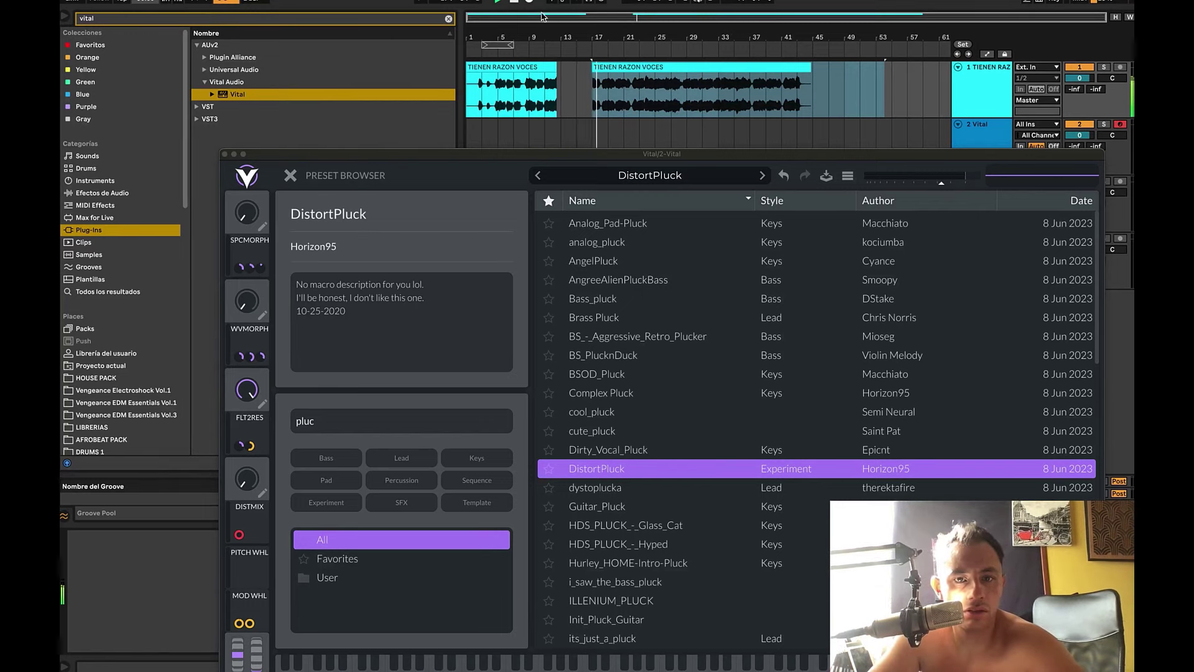
click(136, 2)
text(94)
key(Return)
key(space)
key(space)
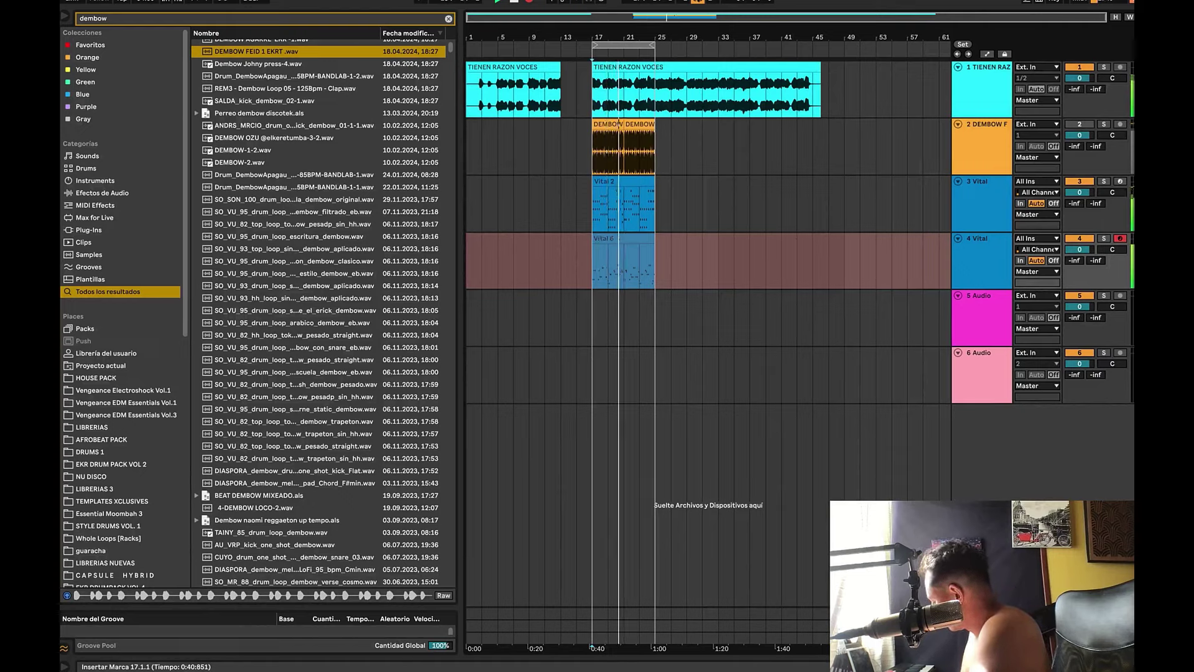
Delete the empty stretch before bar 17 from the Vital 6 clip on track 4.
double_click(596, 240)
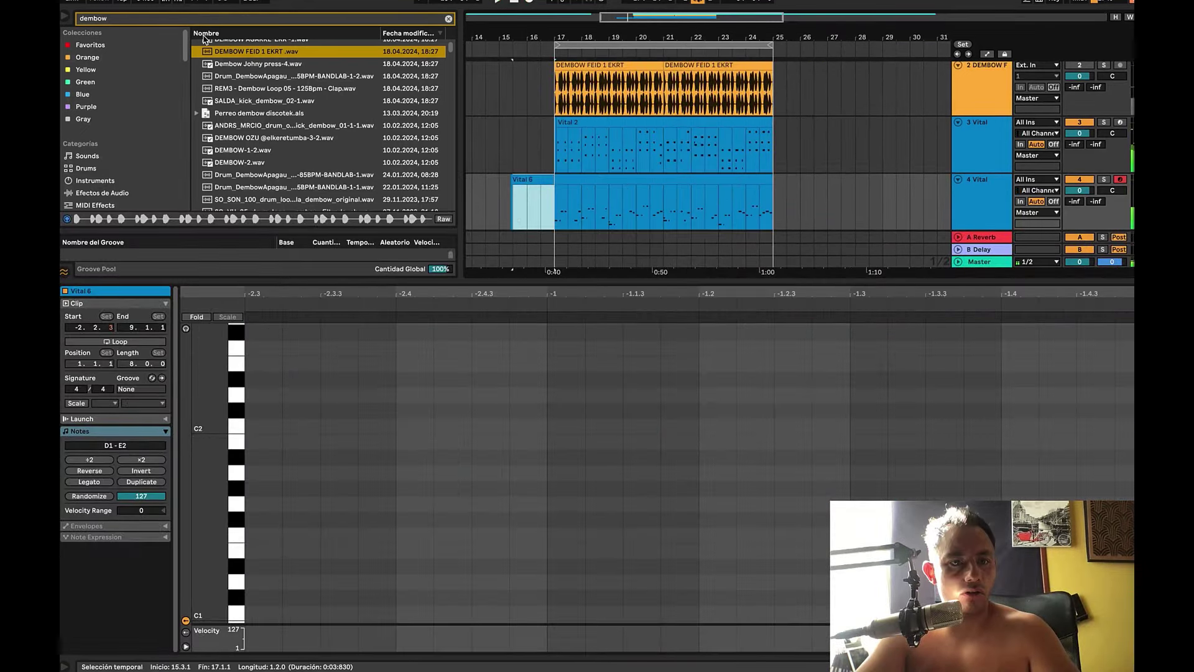
key(Delete)
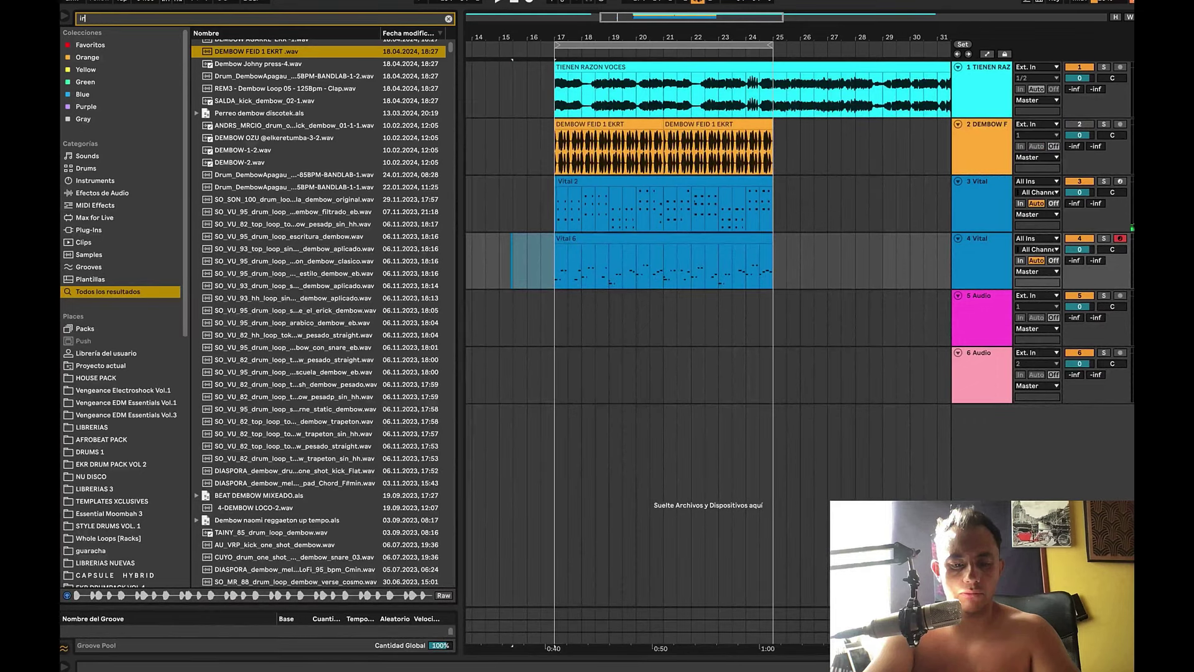
Search the browser for "irie" and preview the sample IRIE_80_C_Jah_Piano_Skank_Delay.wav.
text(ie)
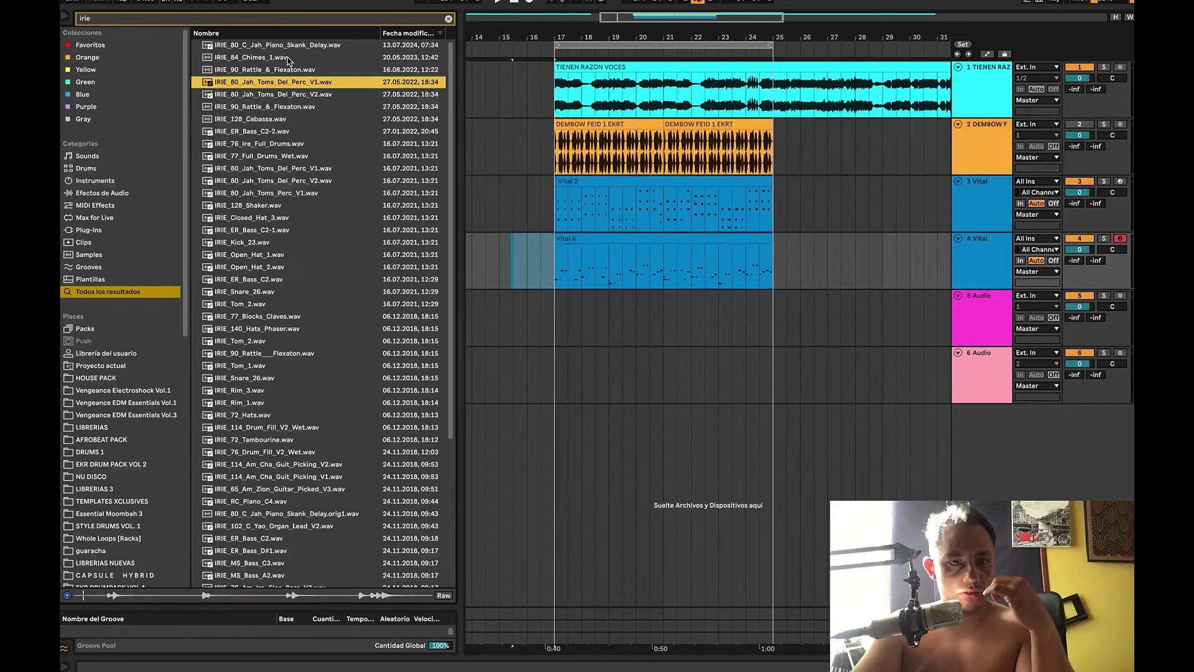
click(299, 45)
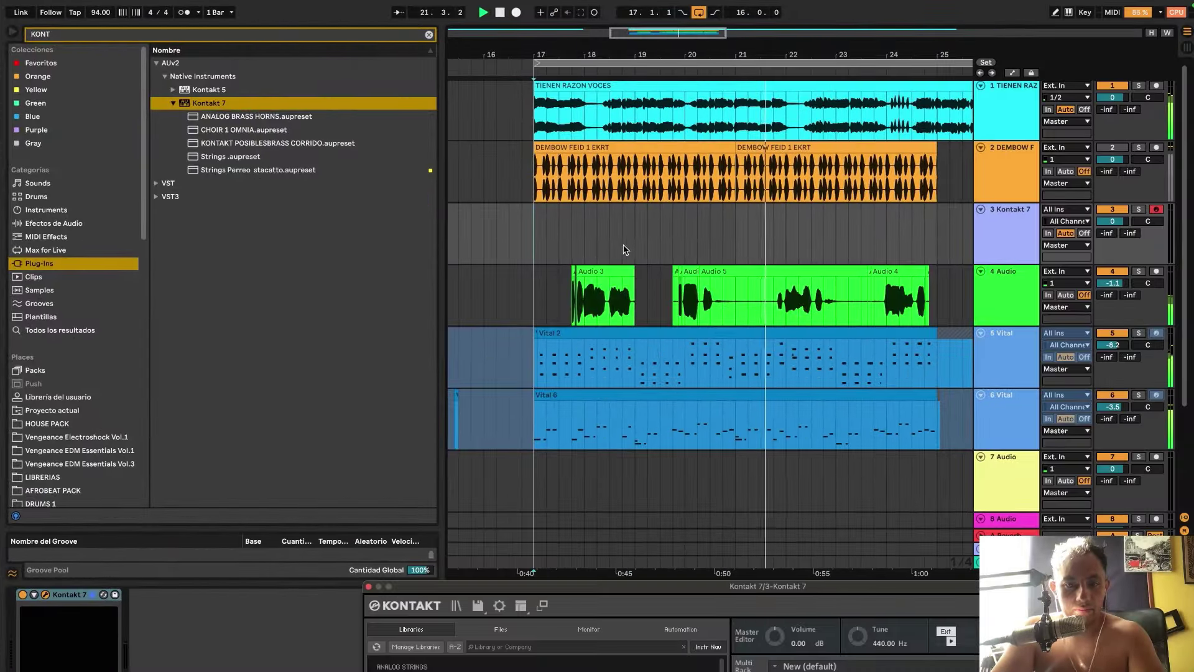
Set the volume of the green track 4 Audio to -0.2 dB while listening, and stop playback.
click(565, 251)
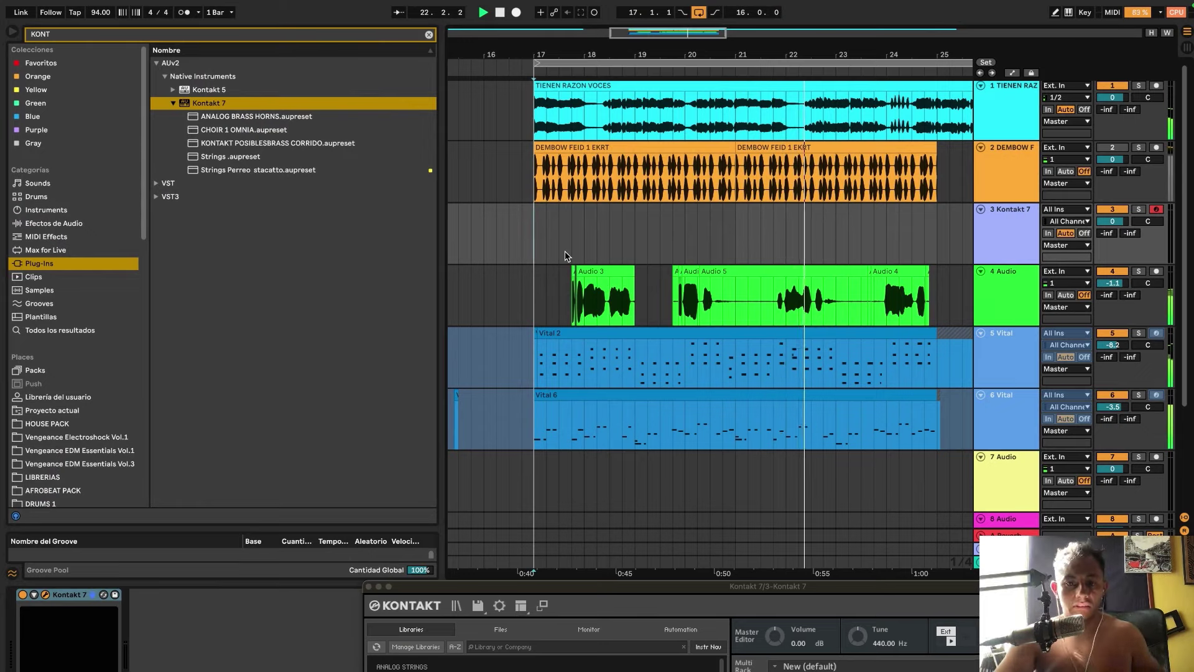
click(1007, 302)
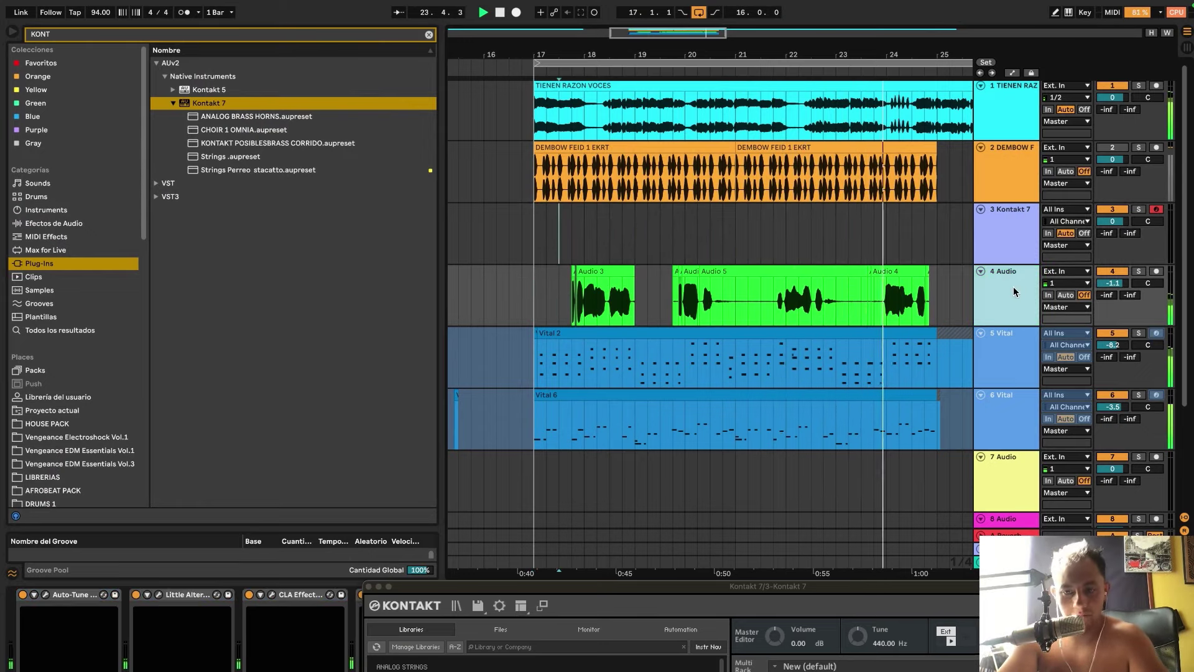
drag(1113, 283, 1113, 278)
click(536, 249)
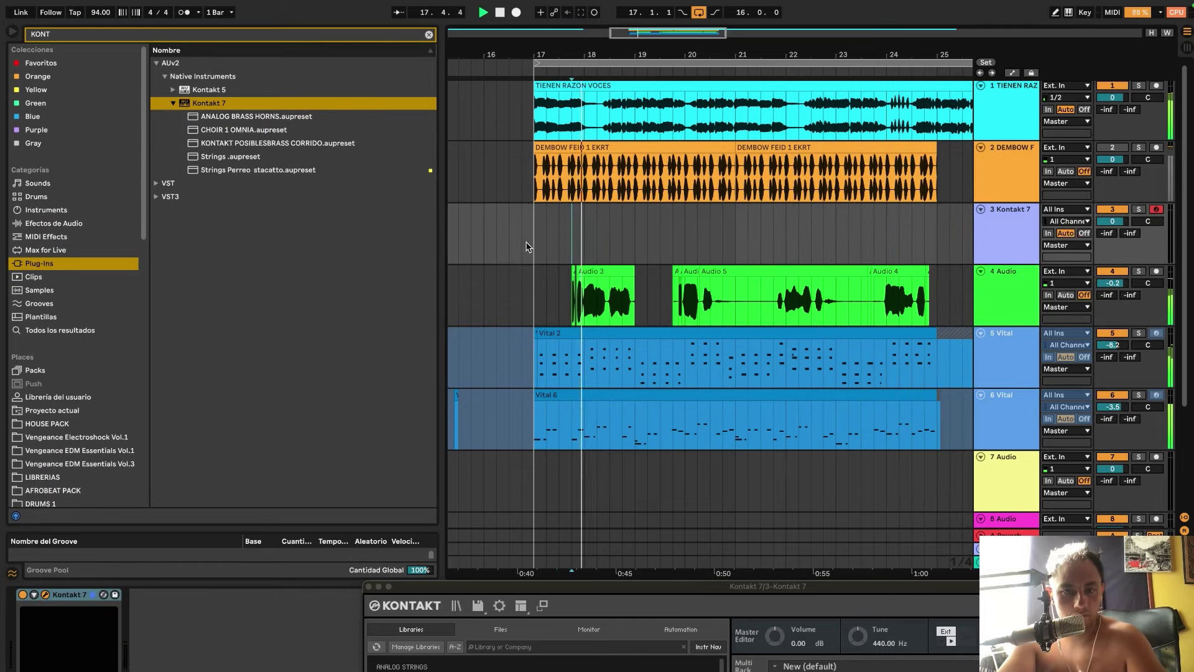
key(space)
click(1028, 305)
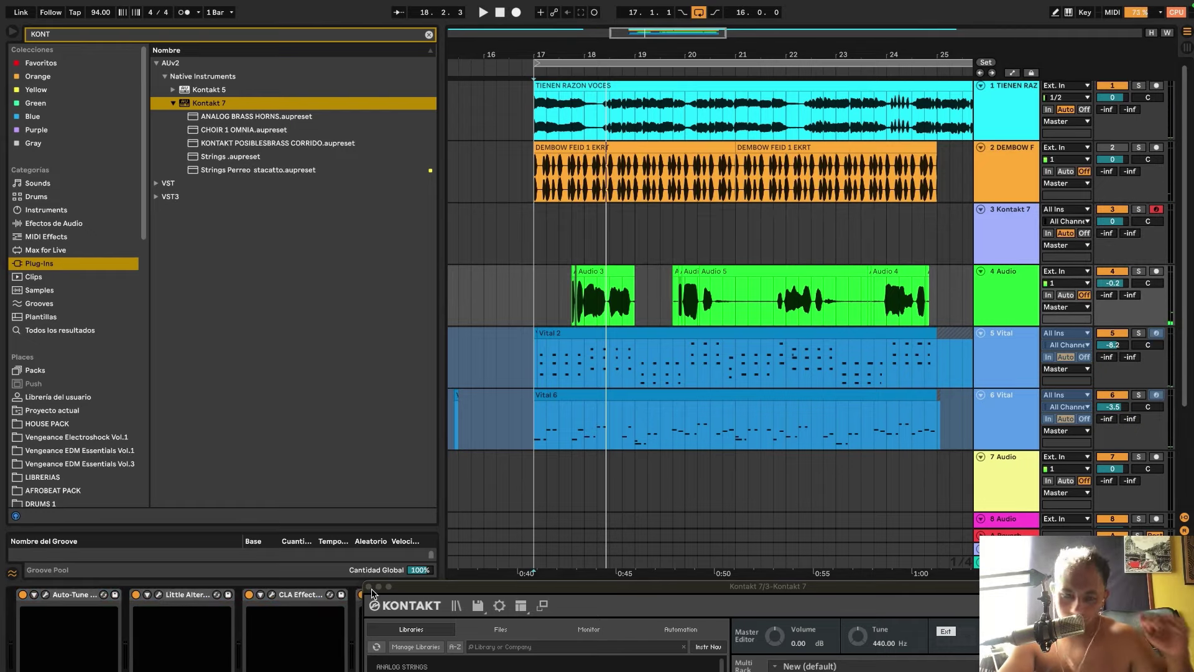
Bring the Kontakt 7 window fully into view and browse its instrument libraries.
drag(617, 589, 487, 124)
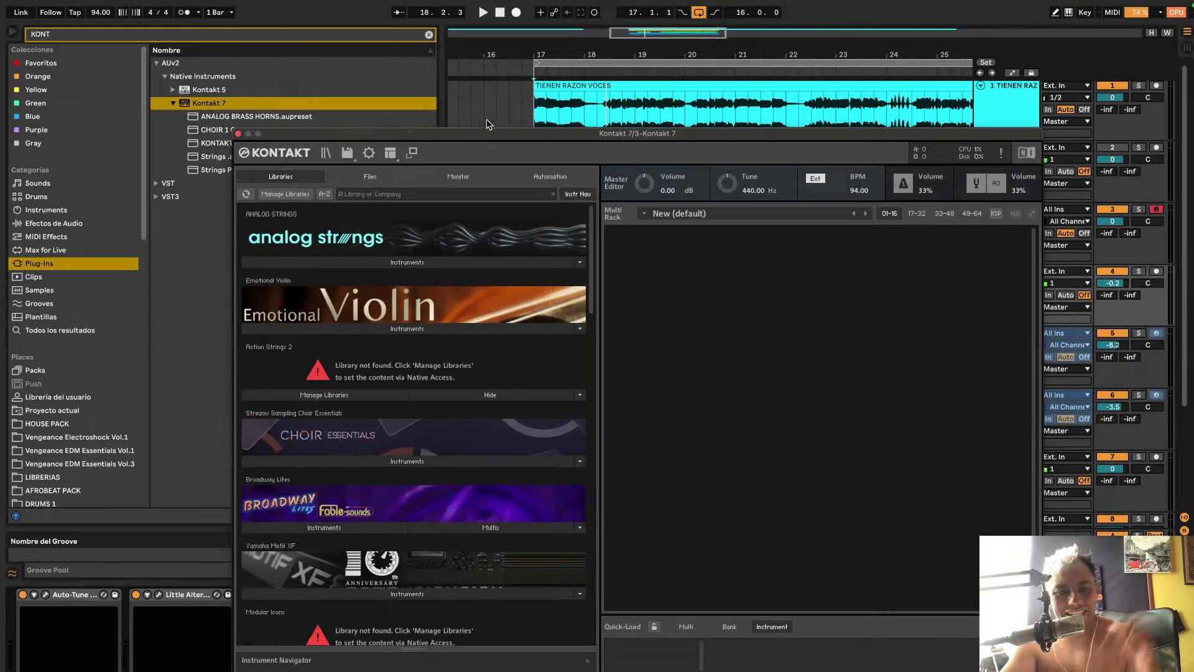
scroll(346, 489, down, 5)
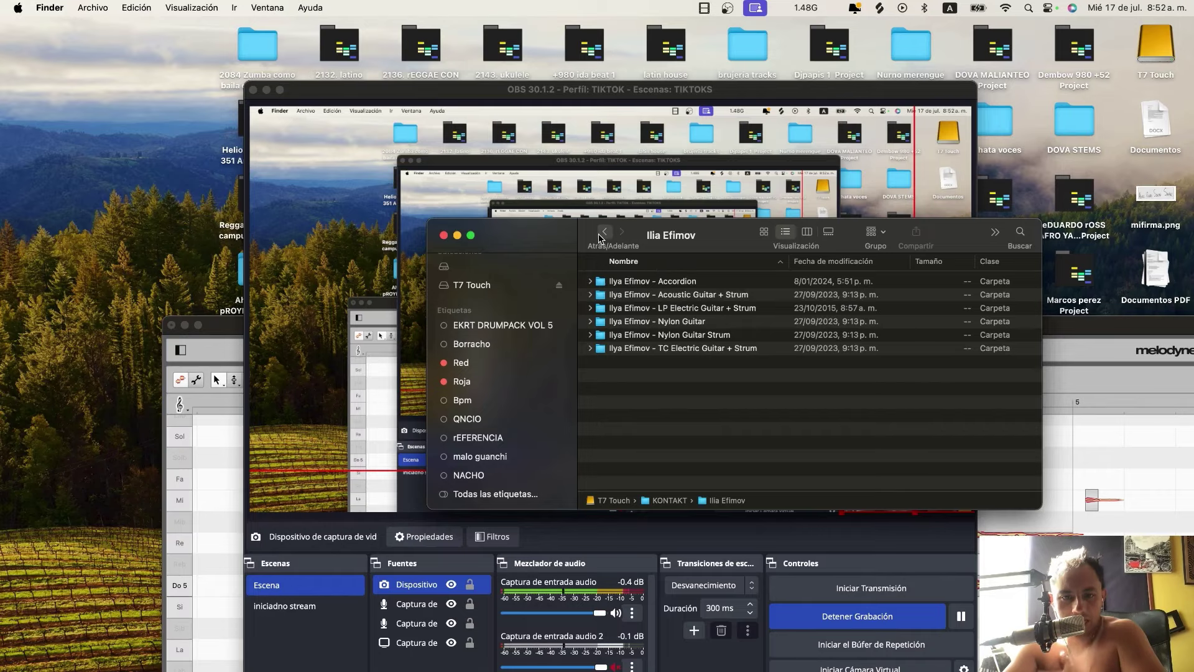
Switch to Finder, go back to the T7 Touch drive and select Ilia Efimov inside the KONTAKT folder.
key(super+[)
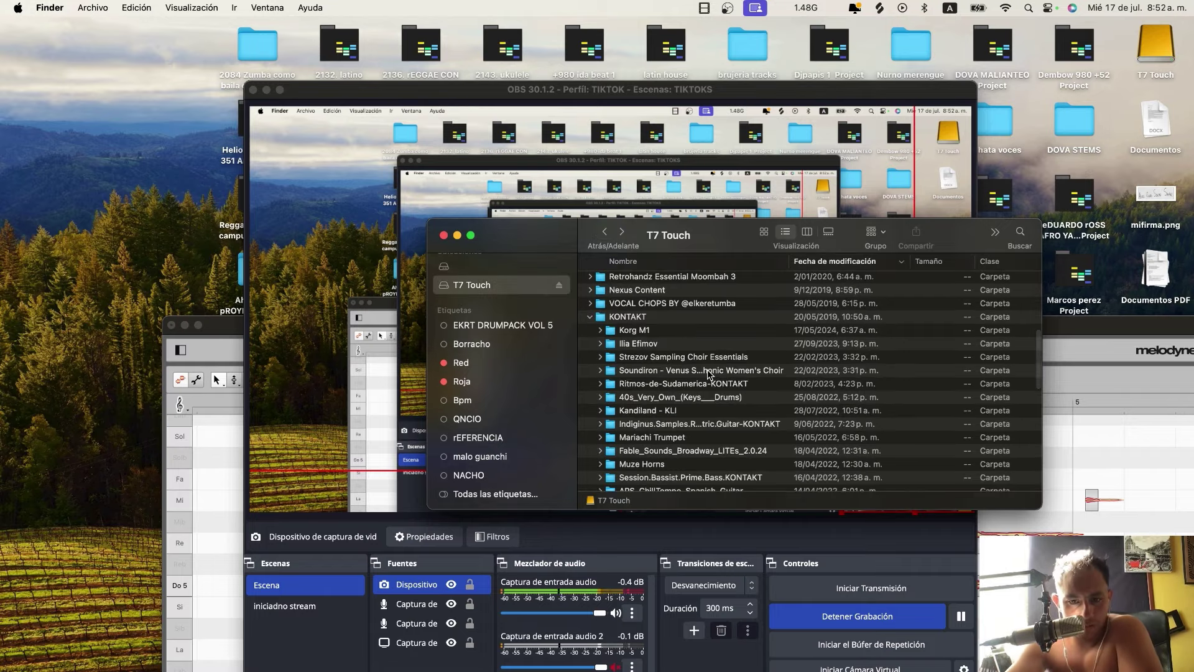
scroll(710, 375, down, 1)
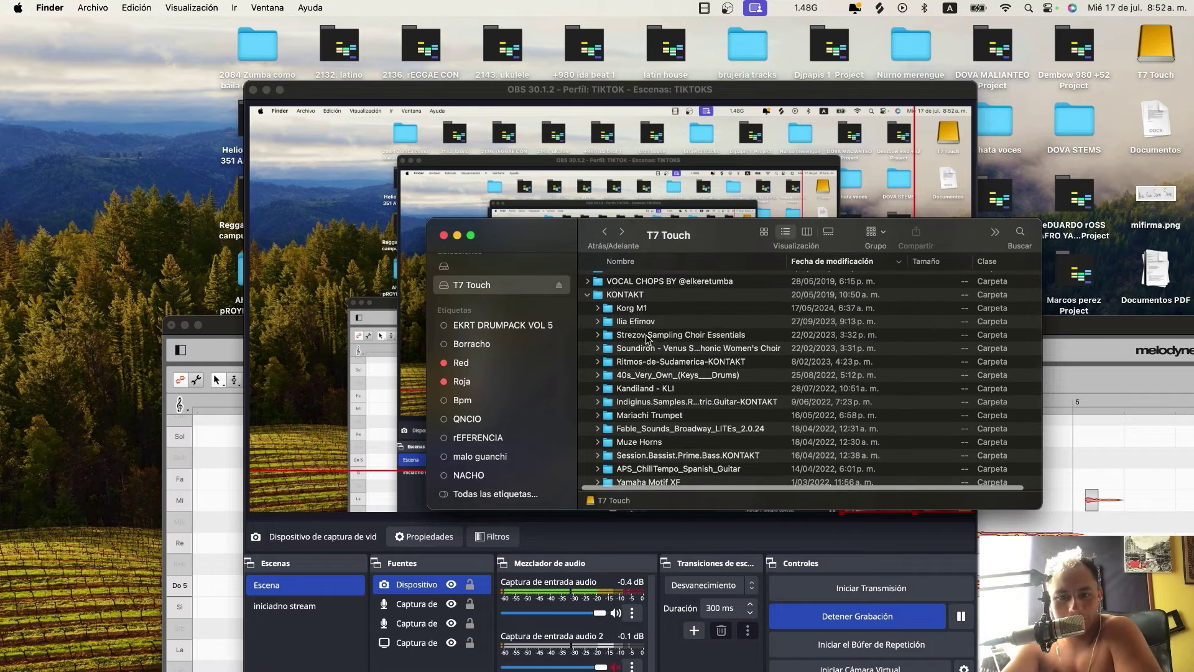
click(631, 321)
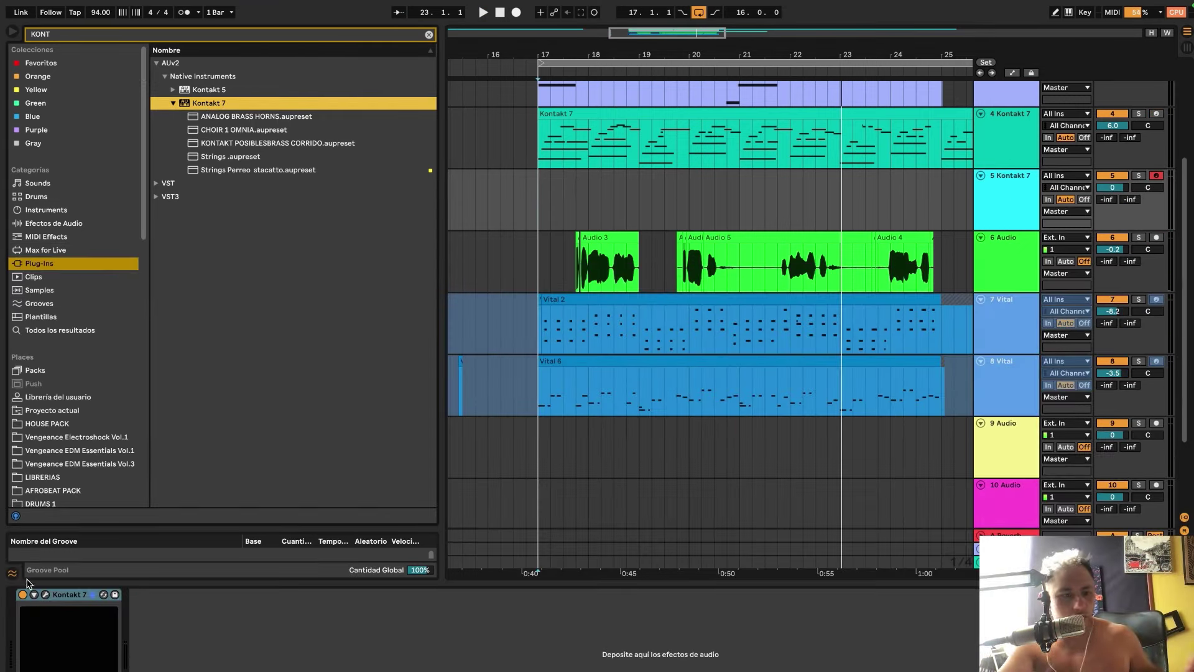
Open Kontakt 7 on track 5 and look through its full list of libraries.
click(41, 595)
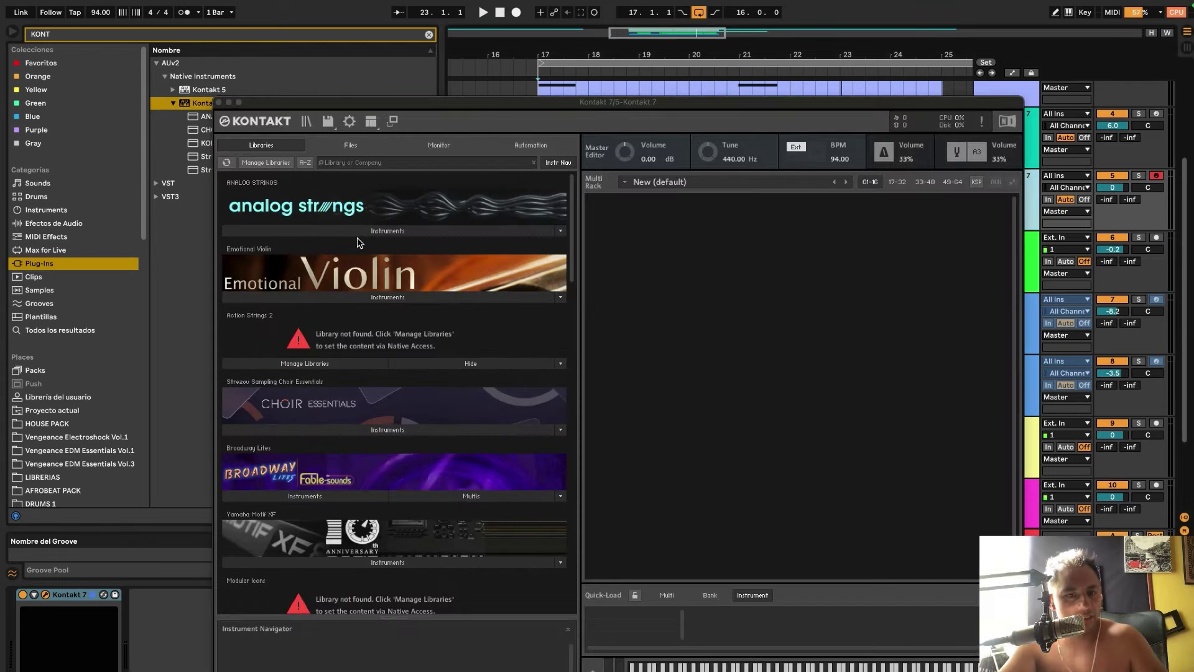
scroll(359, 243, down, 3)
scroll(359, 242, down, 15)
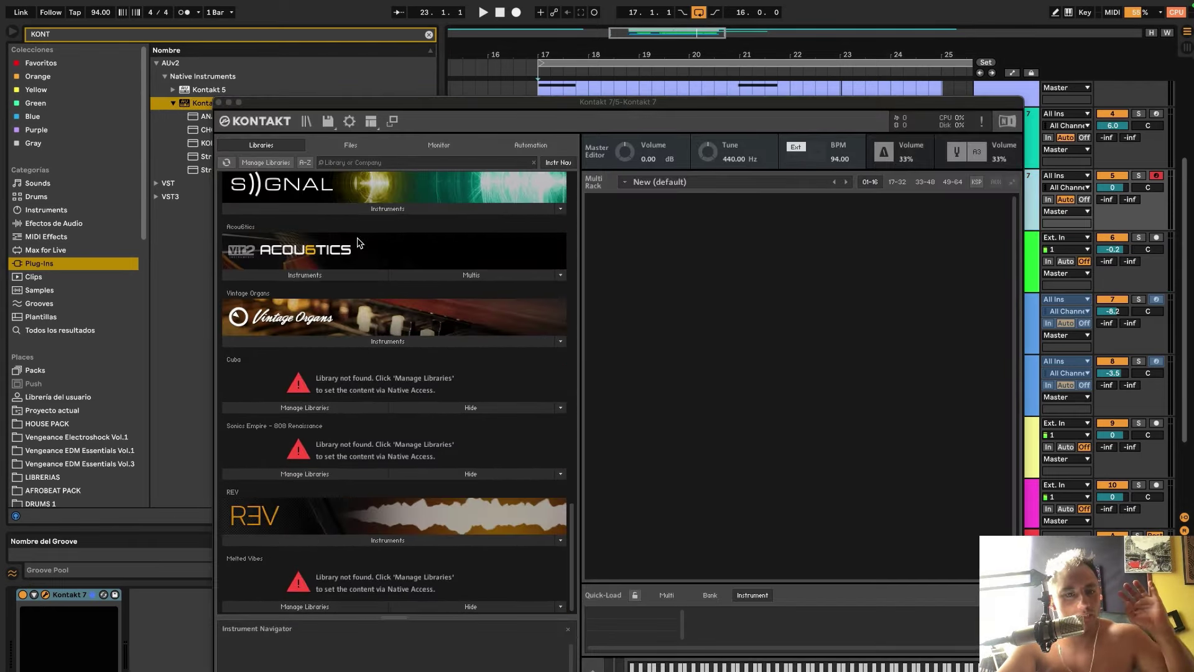
scroll(315, 302, up, 10)
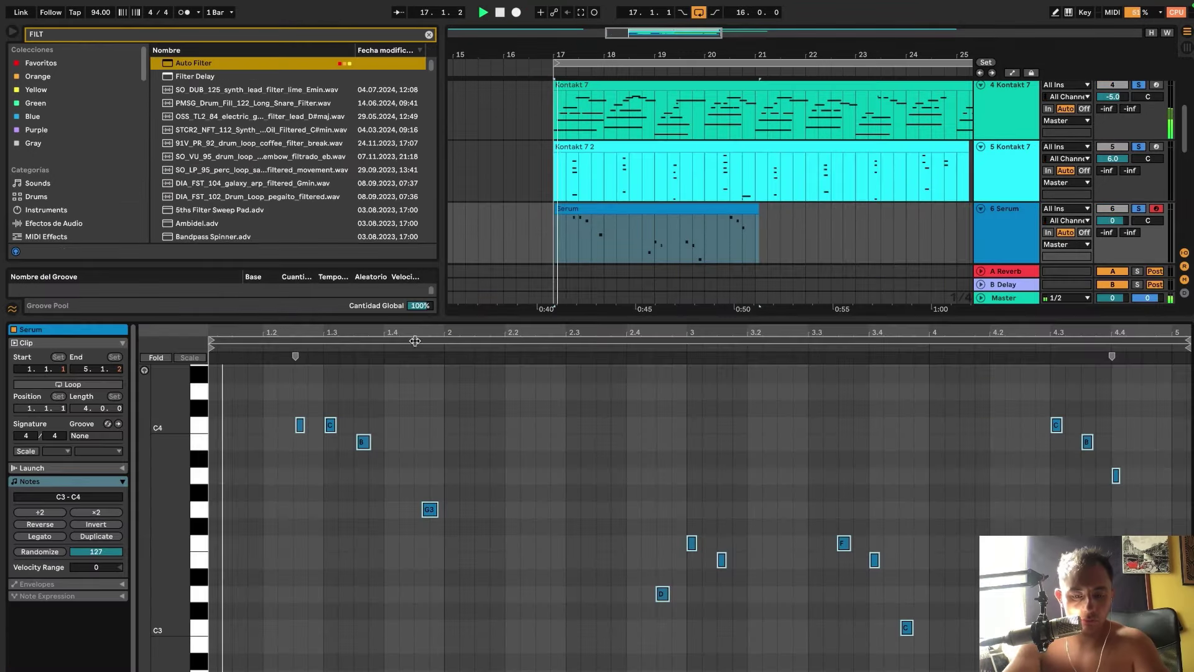
Quantize the selected notes in the Serum clip and close the note editor.
key(super+u)
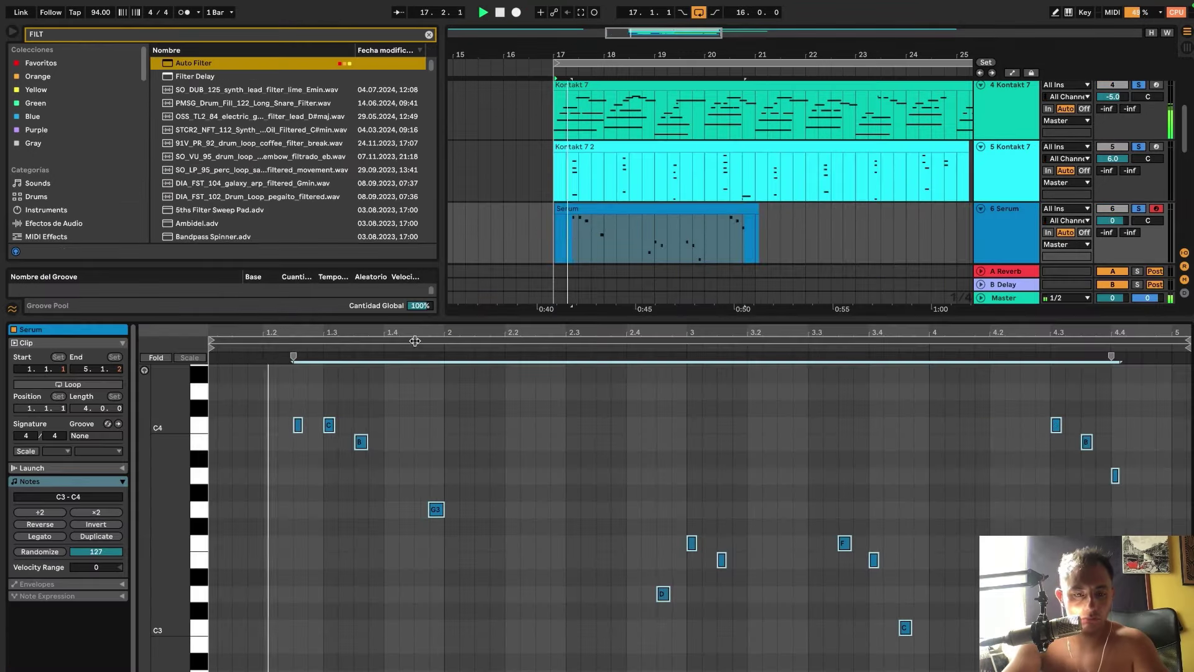
key(alt+super+l)
key(space)
Set the Auto Filter frequency on the Serum track to 682 Hz and listen to the result.
click(987, 228)
double_click(986, 226)
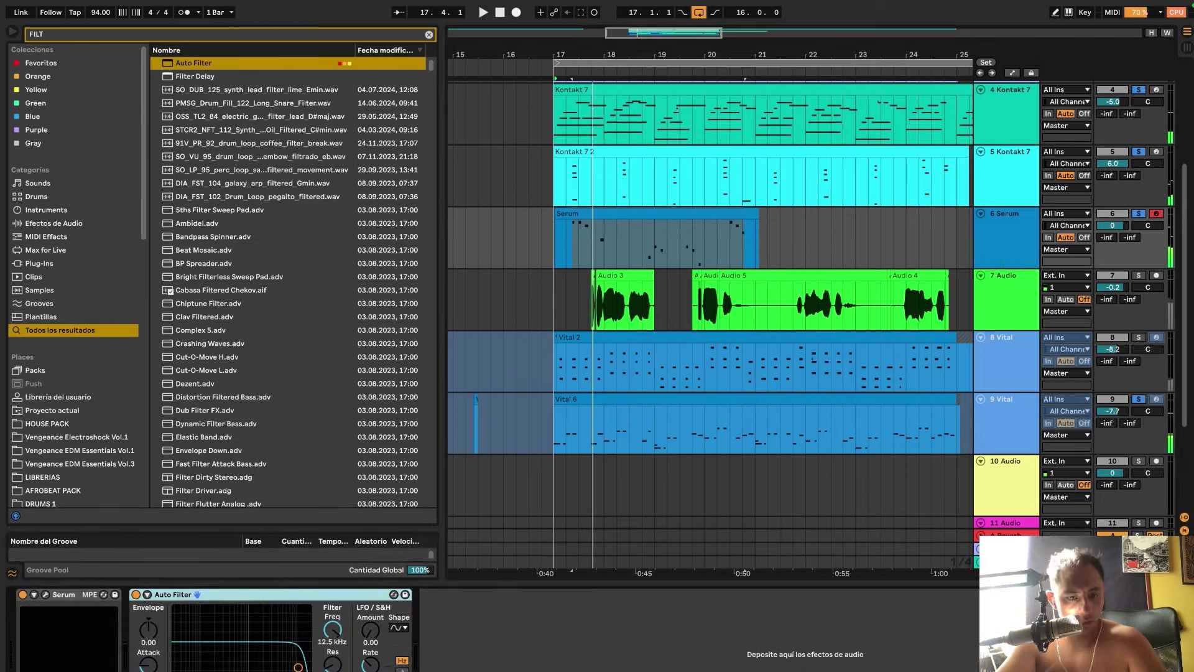
mouse_move(332, 629)
mouse_down()
mouse_move(332, 659)
mouse_move(332, 614)
mouse_up()
key(space)
key(space)
key(space)
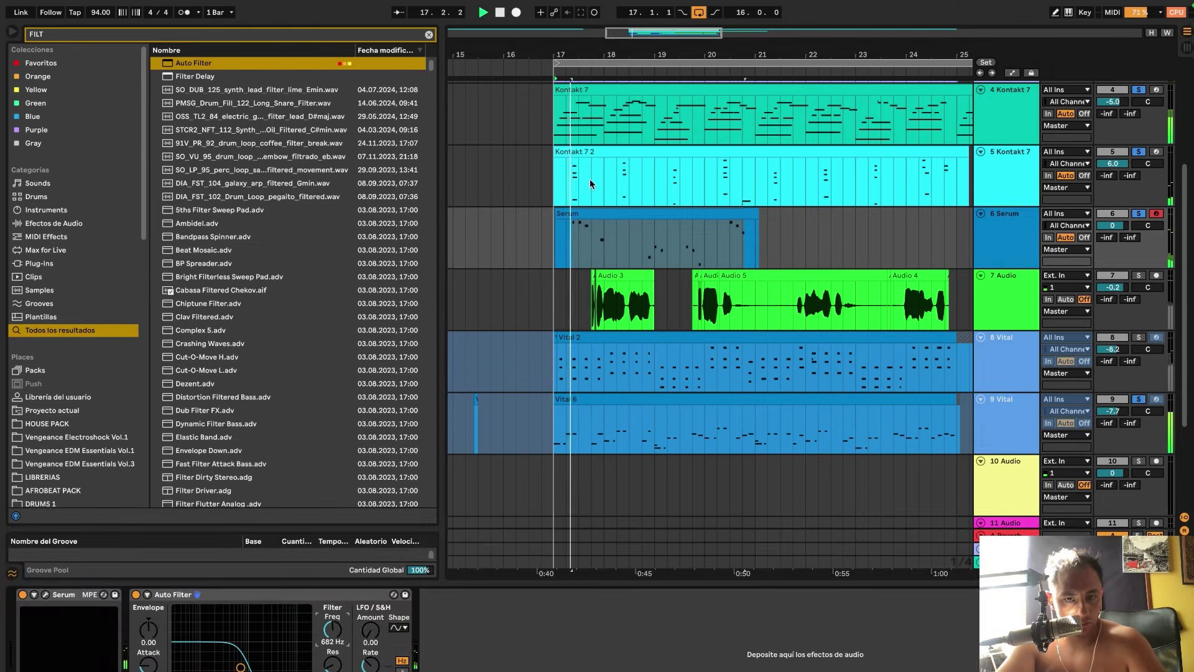
Duplicate the Serum section from bar 17 to bar 21 directly after itself.
drag(555, 244, 759, 242)
key(super+d)
key(space)
Cut the short Serum note segment just before bar 18, paste it slightly earlier, and play the passage.
scroll(600, 243, up, 5)
drag(597, 243, 622, 243)
key(super+x)
click(581, 244)
key(super+v)
scroll(583, 244, down, 1)
click(510, 235)
key(space)
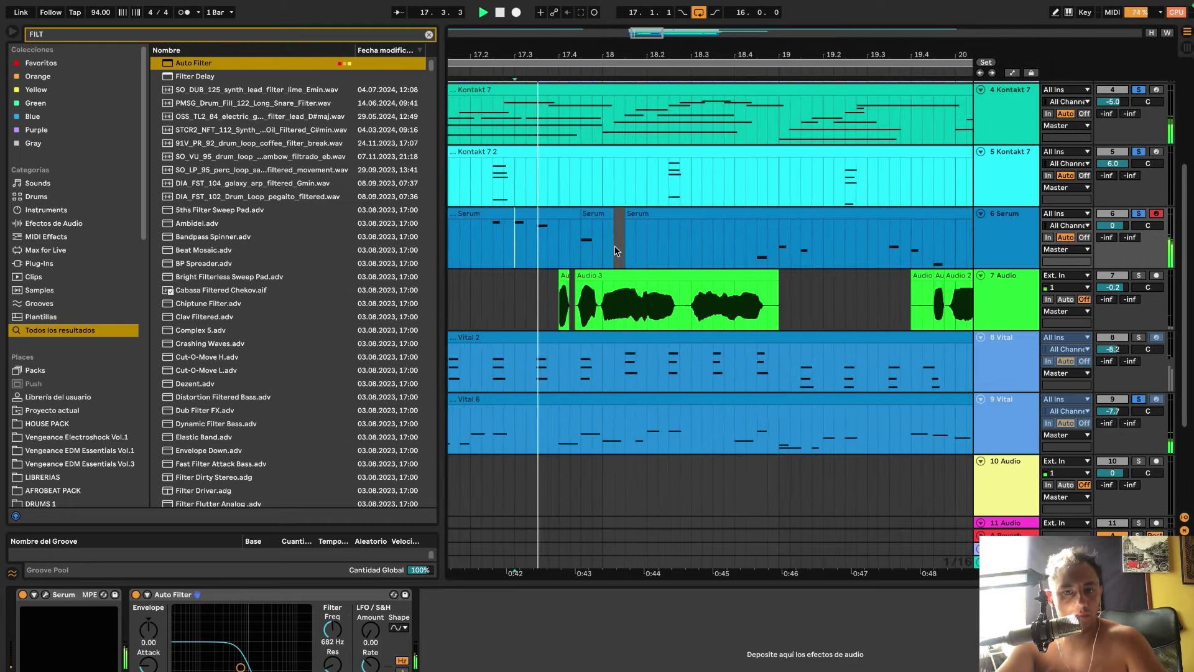
scroll(615, 246, down, 5)
scroll(615, 249, up, 3)
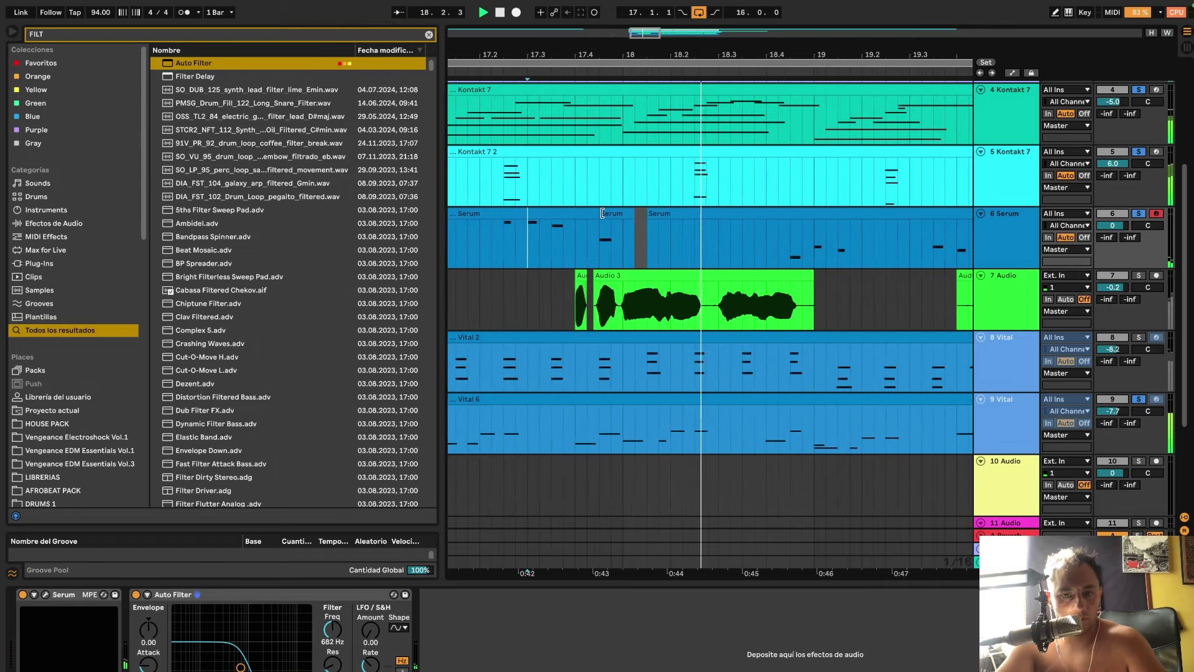
click(591, 213)
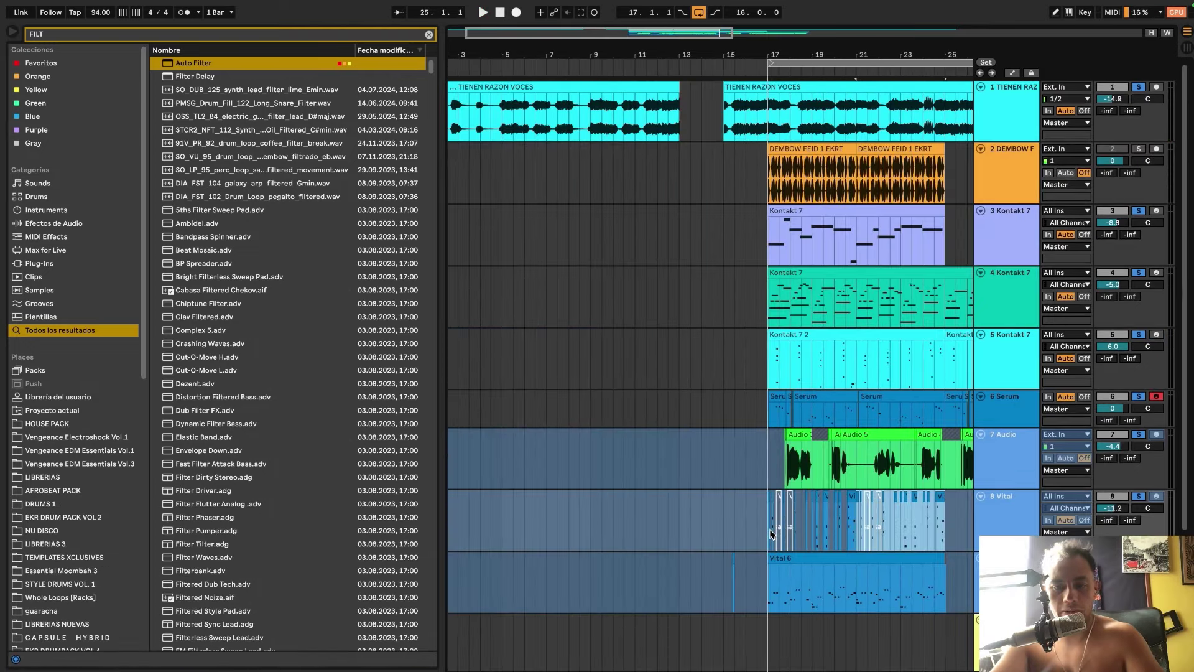
Play from bar 17 and set the volume of track 7 Audio to -1.7 dB.
click(770, 528)
key(space)
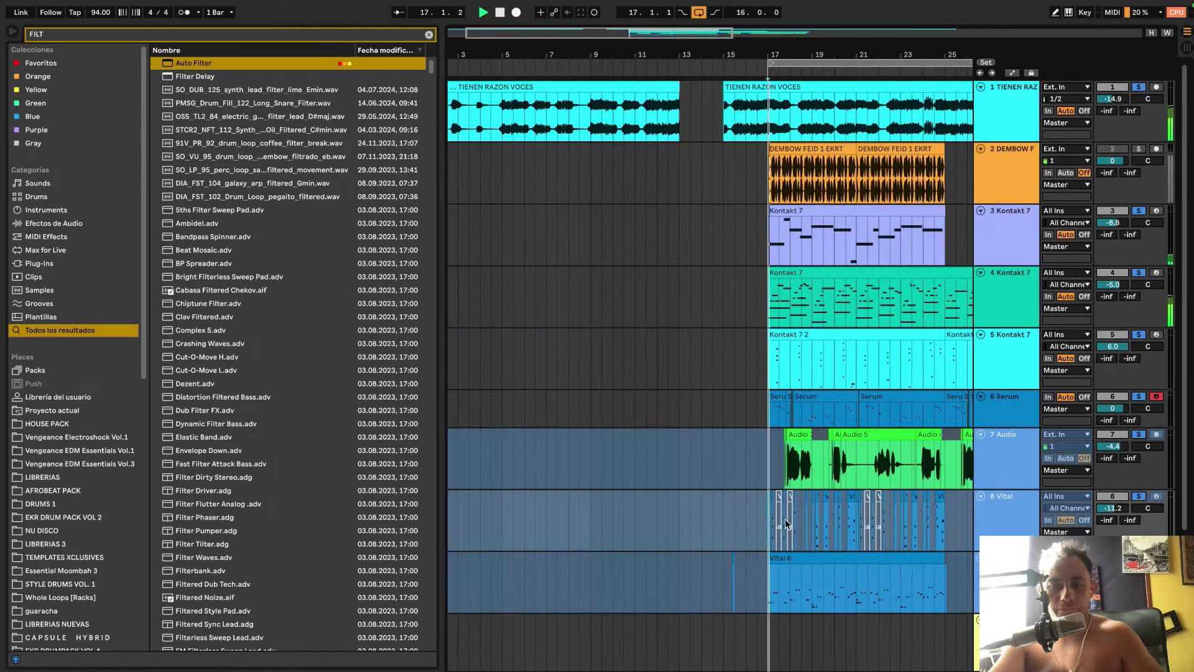
drag(1113, 446, 1117, 444)
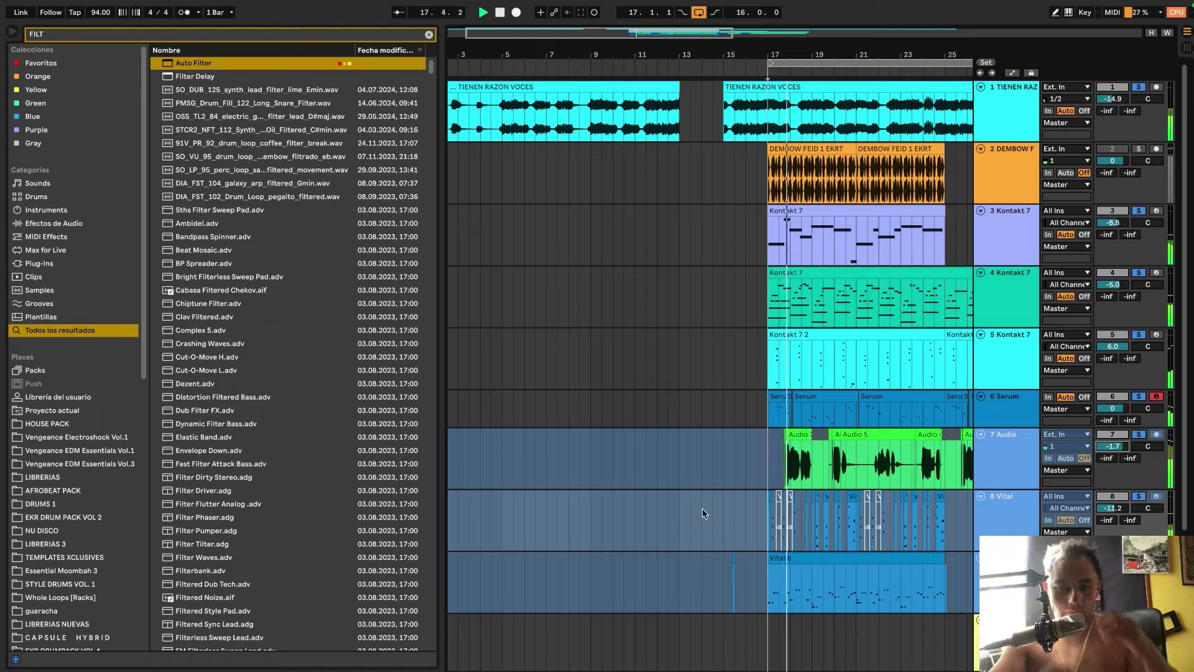
Delete the short vocal fragment before Audio 3 on track 7 and trim Audio 3 to start at bar 18.
scroll(794, 479, up, 6)
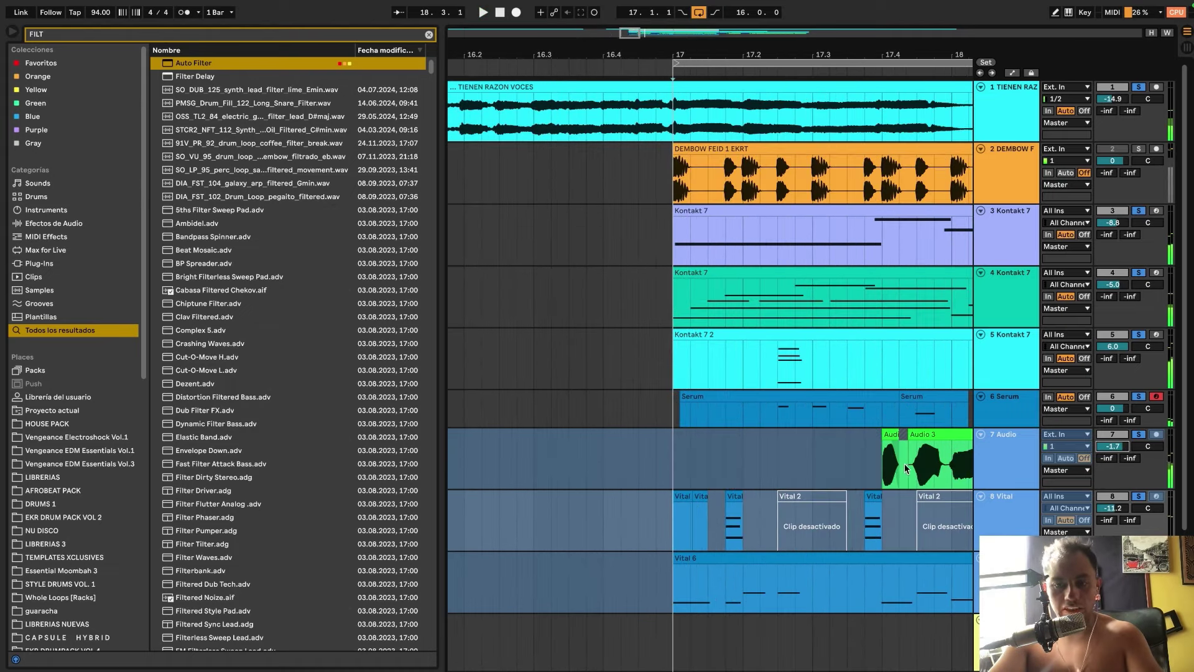
click(833, 465)
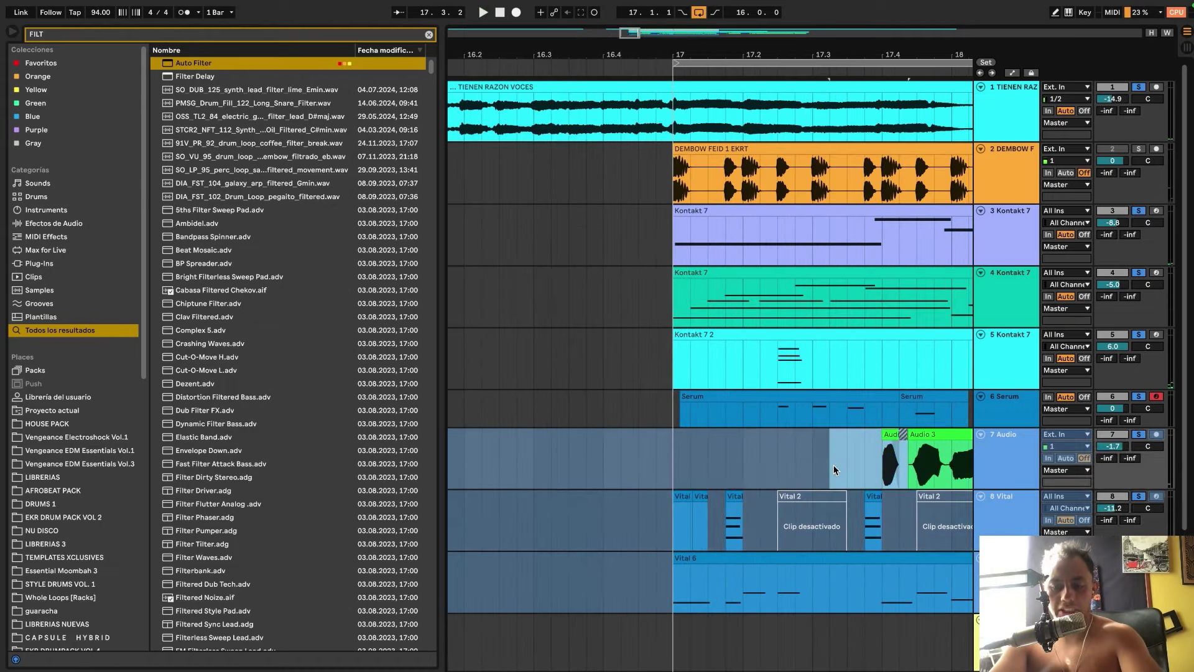
scroll(833, 470, down, 4)
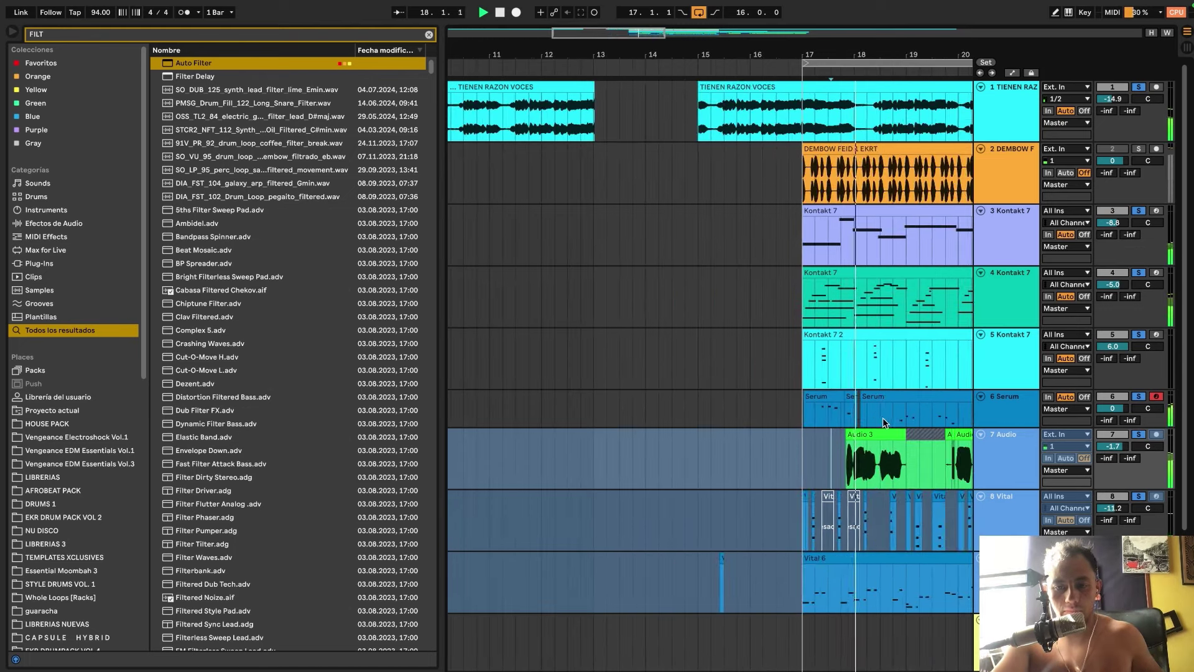
scroll(818, 469, up, 3)
key(space)
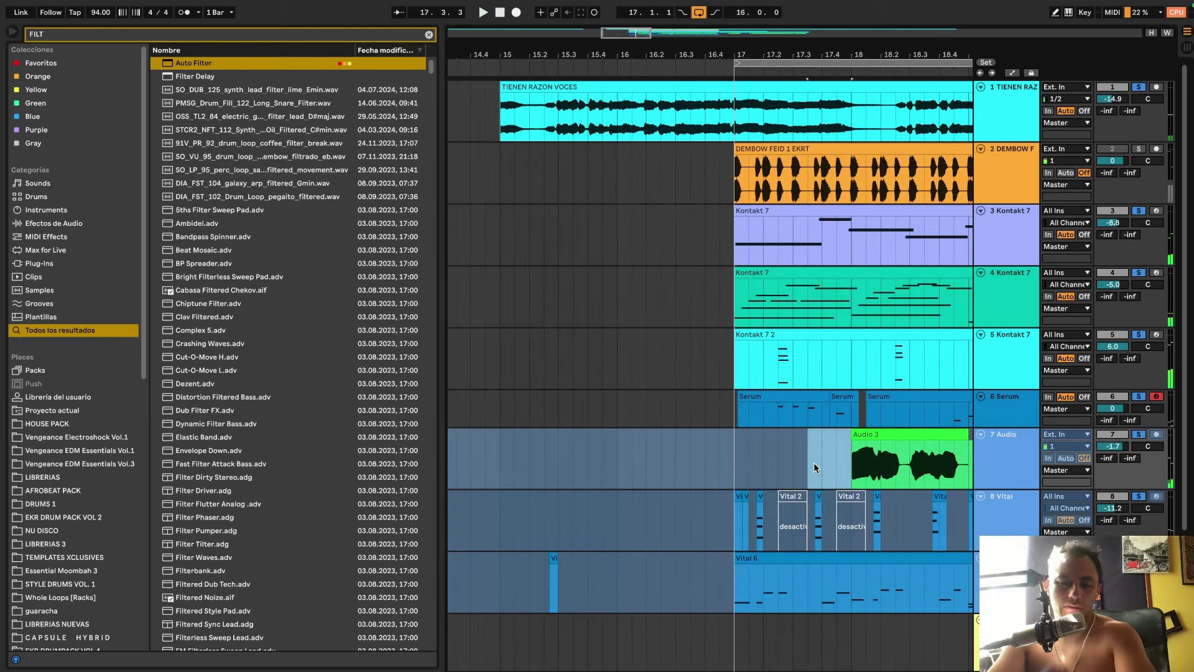
Play from just before Audio 3 and set the volume of track 7 Audio to -5.2 dB.
click(816, 468)
key(space)
scroll(909, 470, down, 2)
drag(1112, 447, 1112, 462)
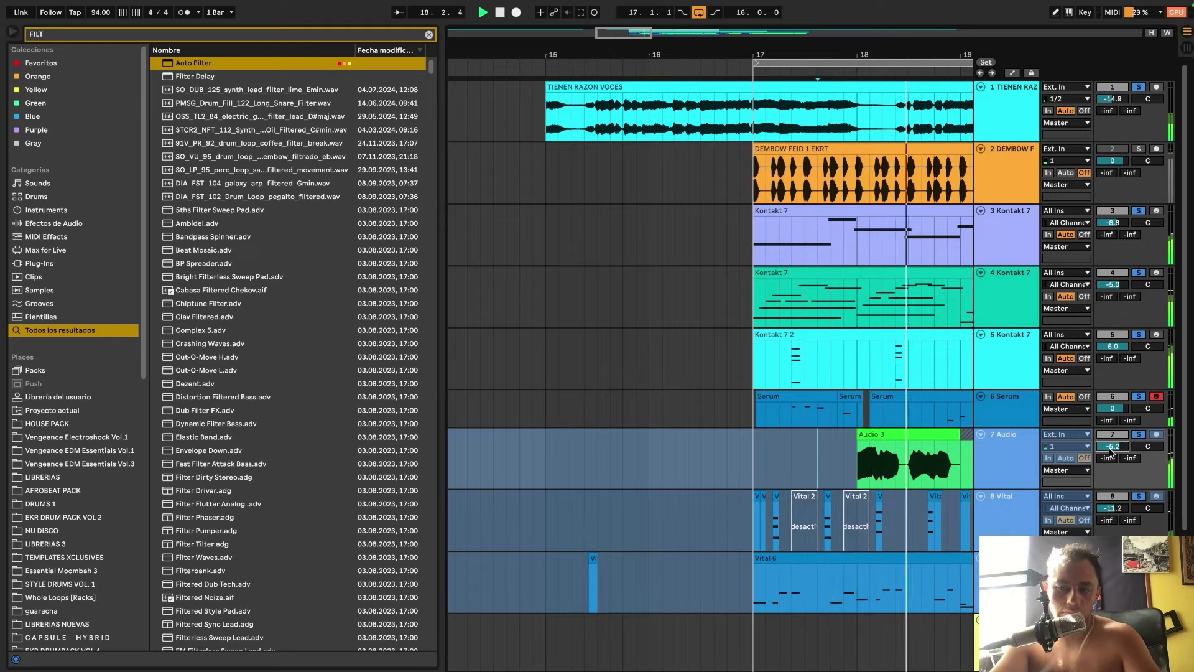
Set the volume of track 4 Kontakt 7 to -2.9 dB and of track 6 Serum to -6.4 dB during playback.
click(749, 256)
scroll(751, 256, down, 5)
drag(1117, 290, 1118, 287)
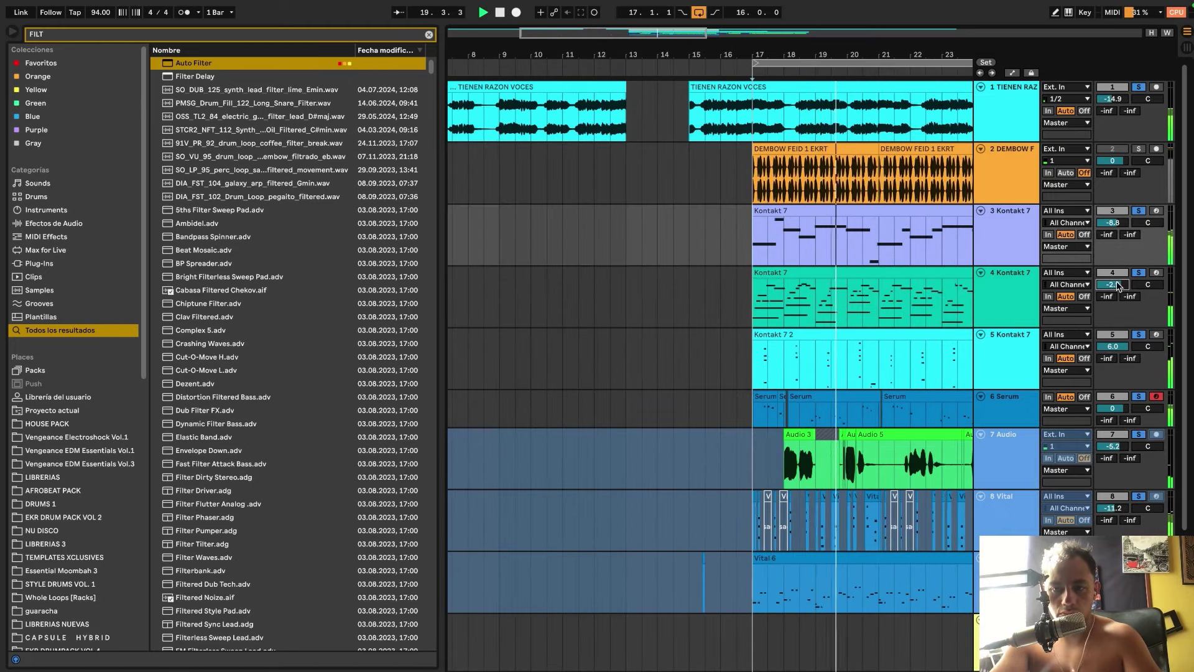
click(748, 188)
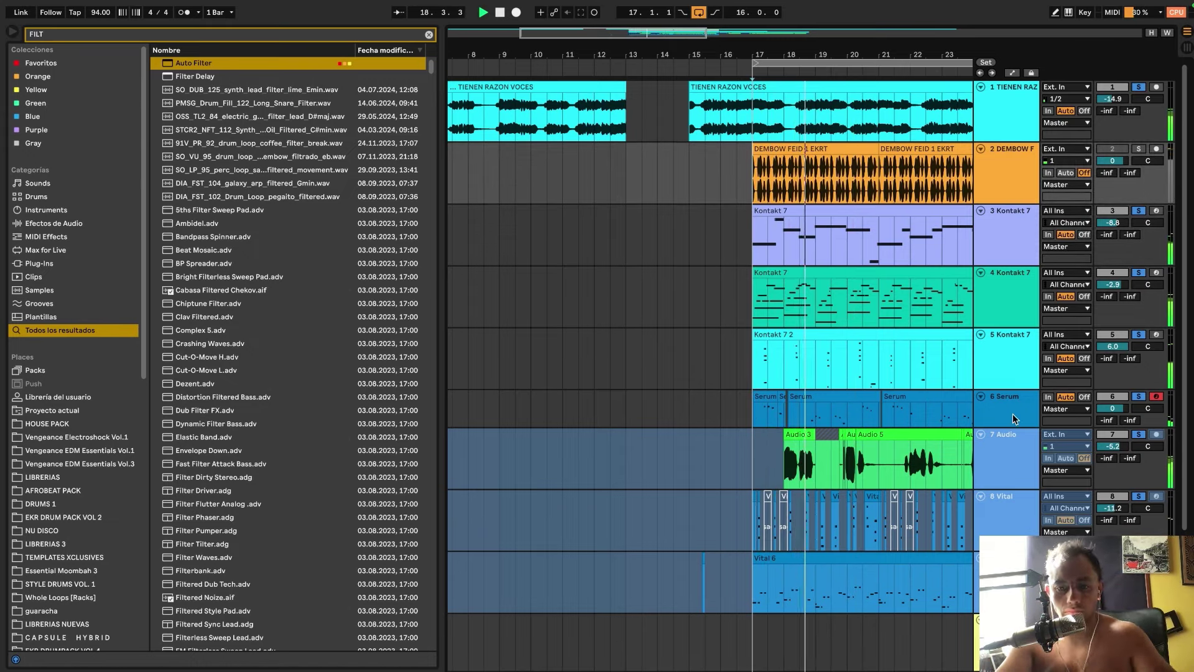
drag(1112, 408, 1112, 428)
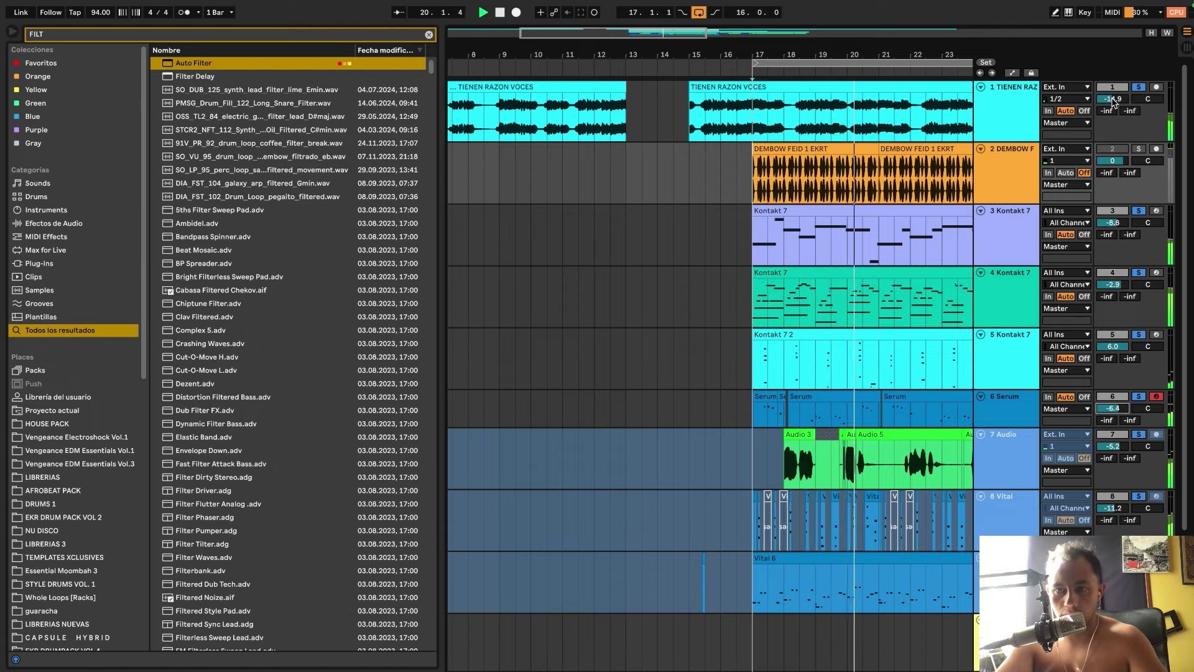
Set the volume of track 1 TIENEN RAZON VOCES to -13.1 dB.
drag(1113, 103, 1114, 98)
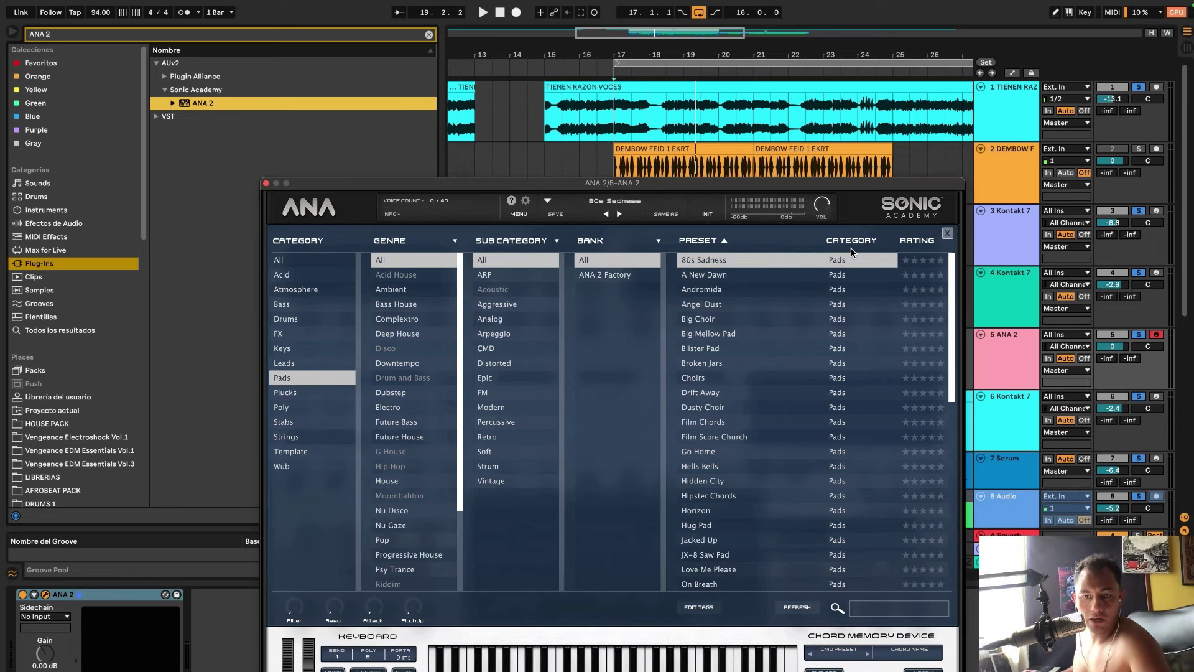
Audition the Sad Noises and Trance Pad 90s pad presets in ANA 2 on track 5 and close the plug-in window.
scroll(724, 398, down, 6)
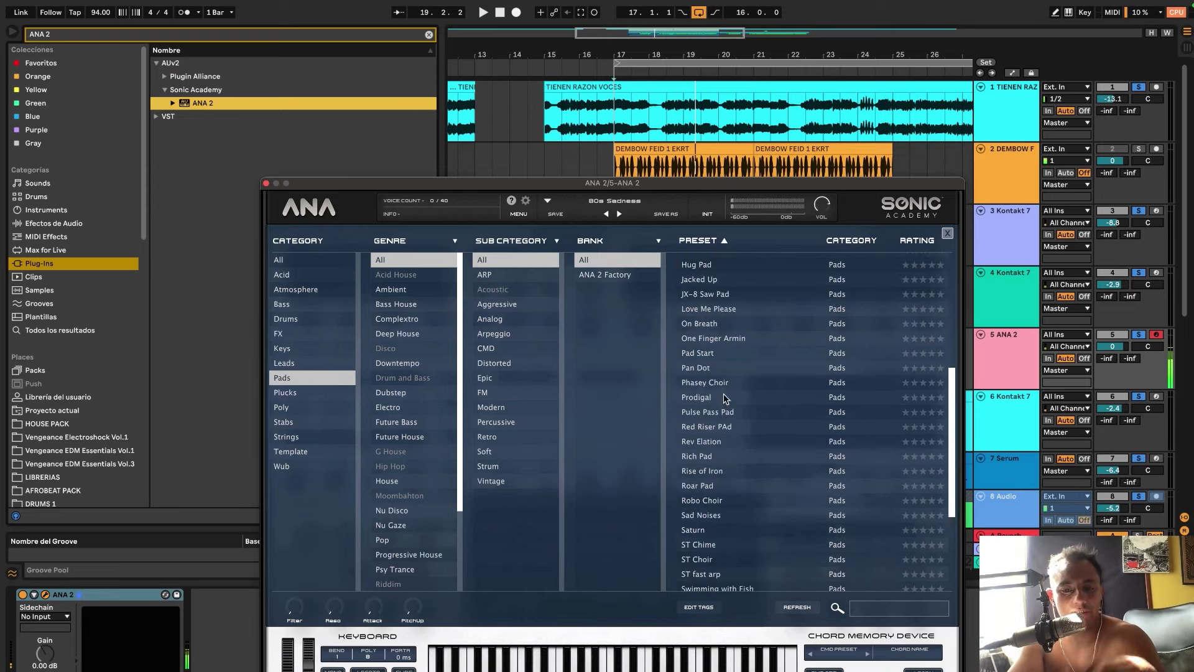
scroll(721, 404, down, 2)
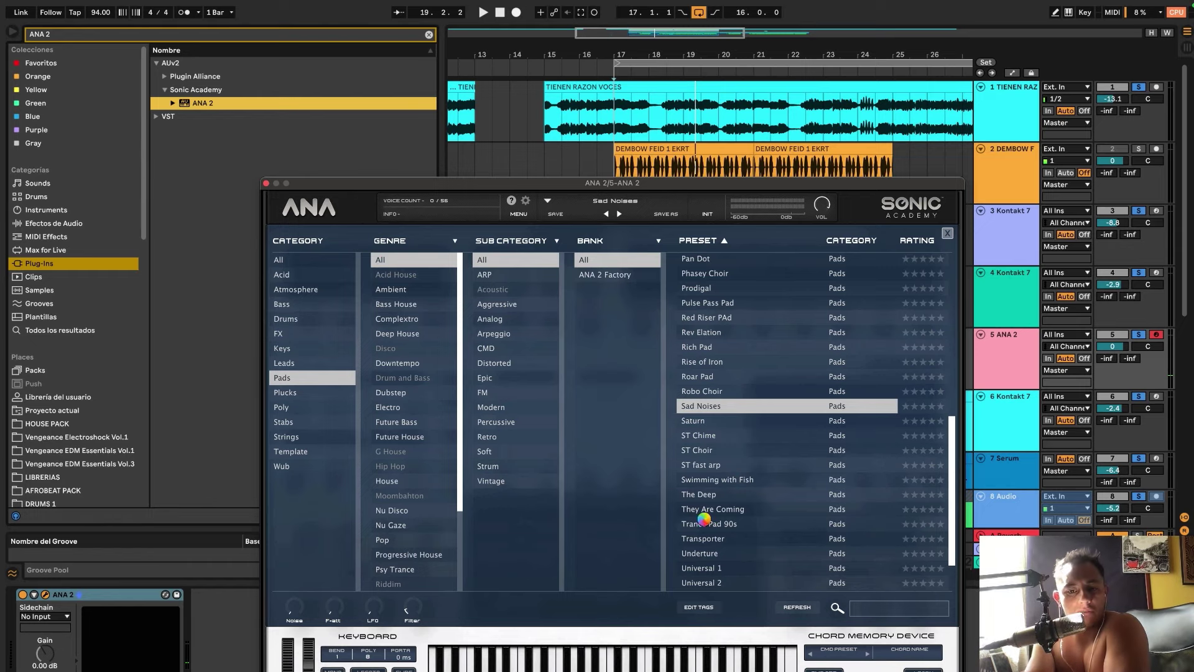
click(705, 523)
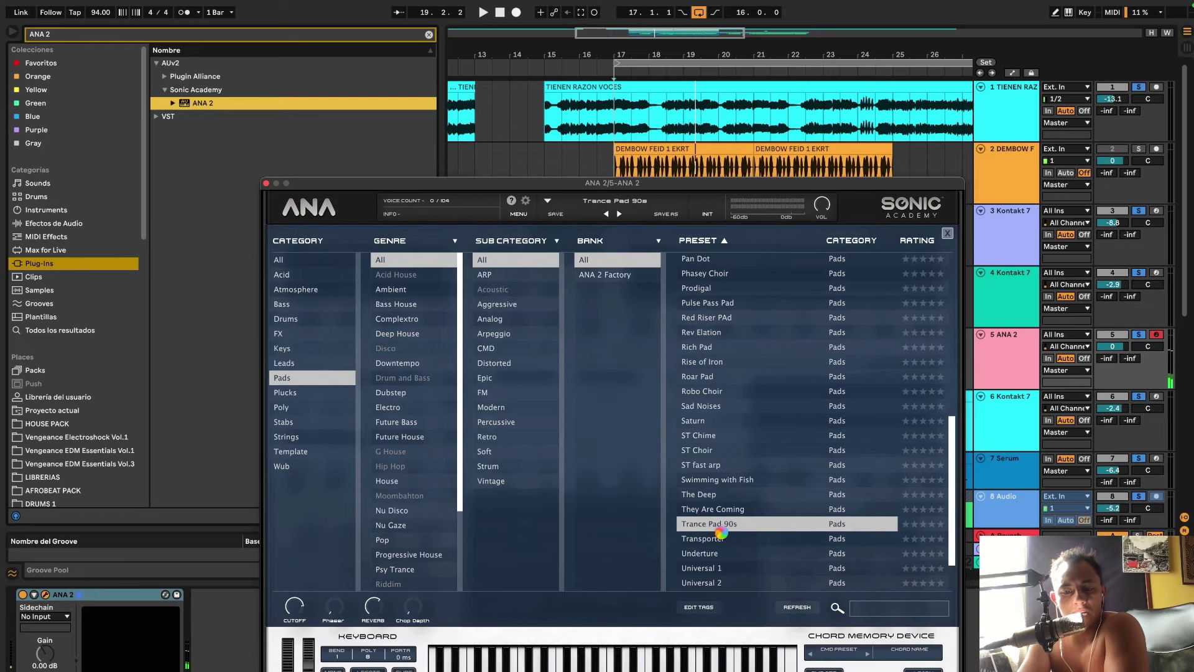
scroll(724, 526, down, 2)
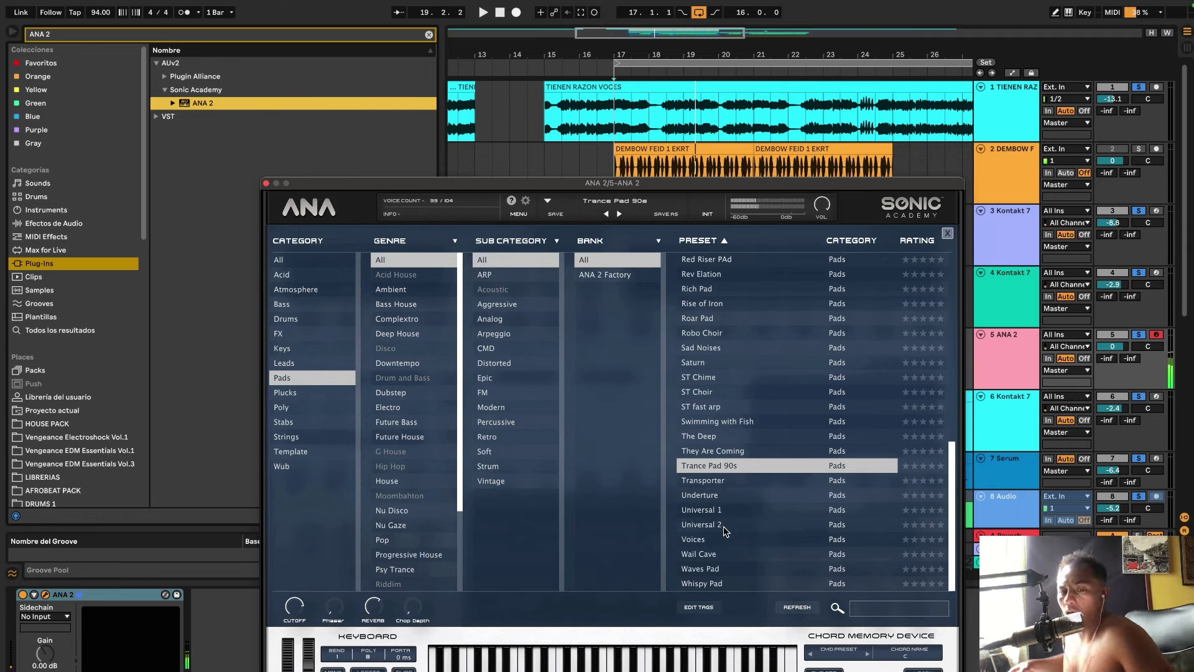
click(266, 184)
Search the plug-ins for ANALOG and load Analog Lab V onto track 5 in place of ANA 2.
drag(104, 39, 1, 16)
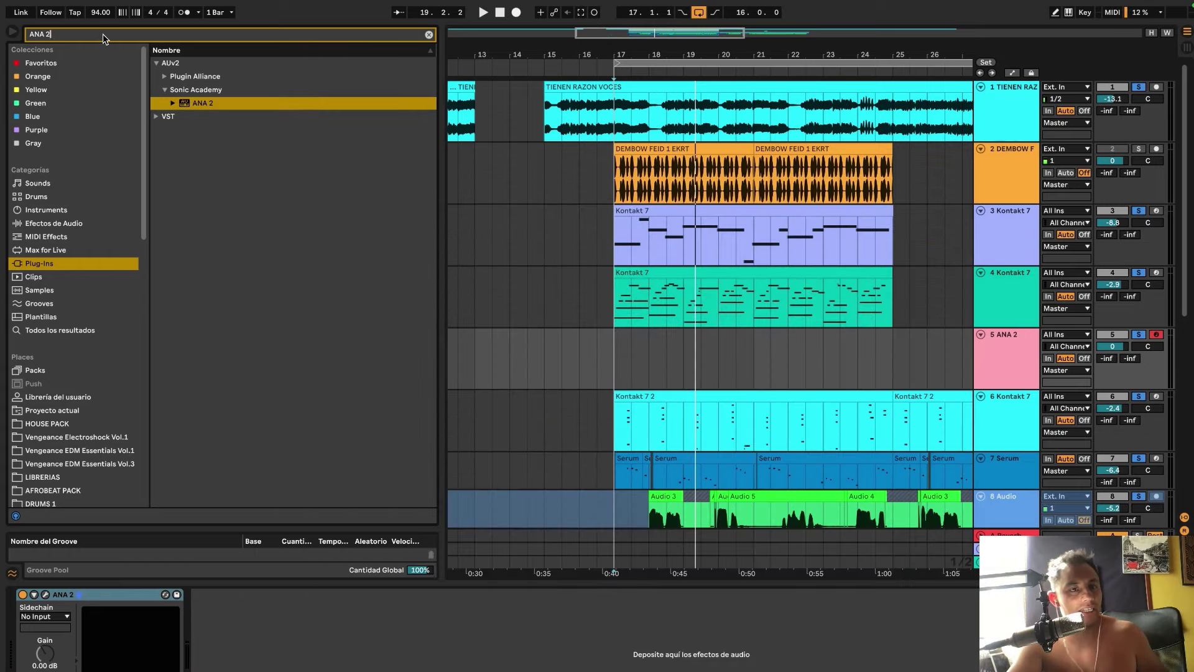
key(BackSpace)
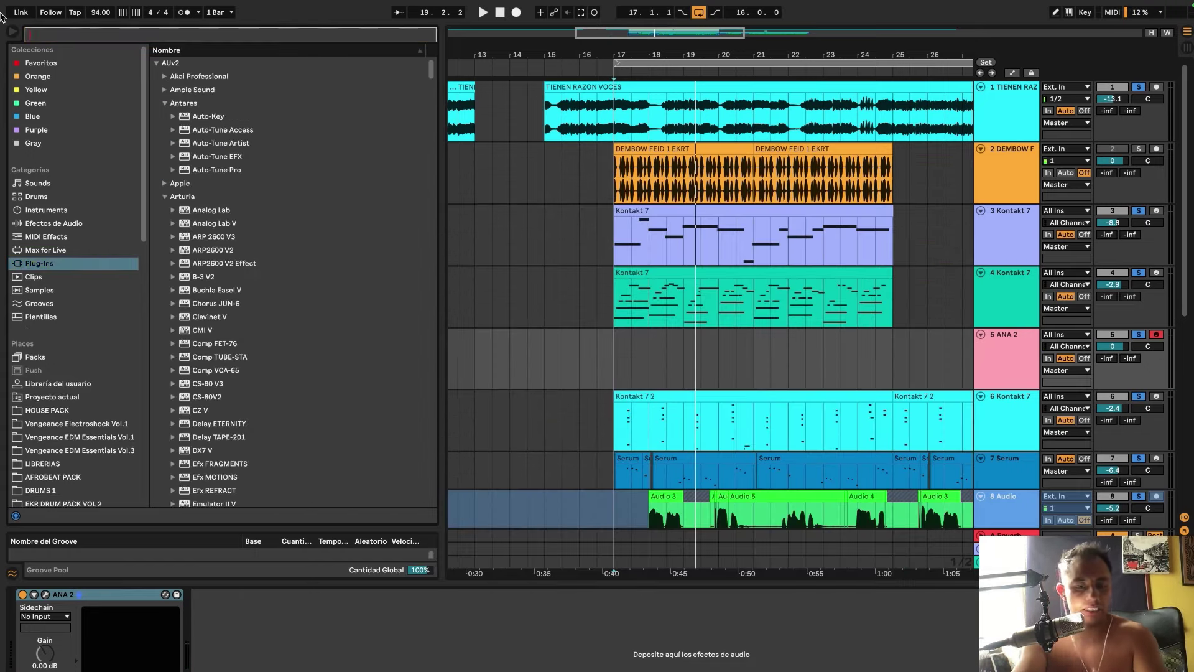
text(ANALOG)
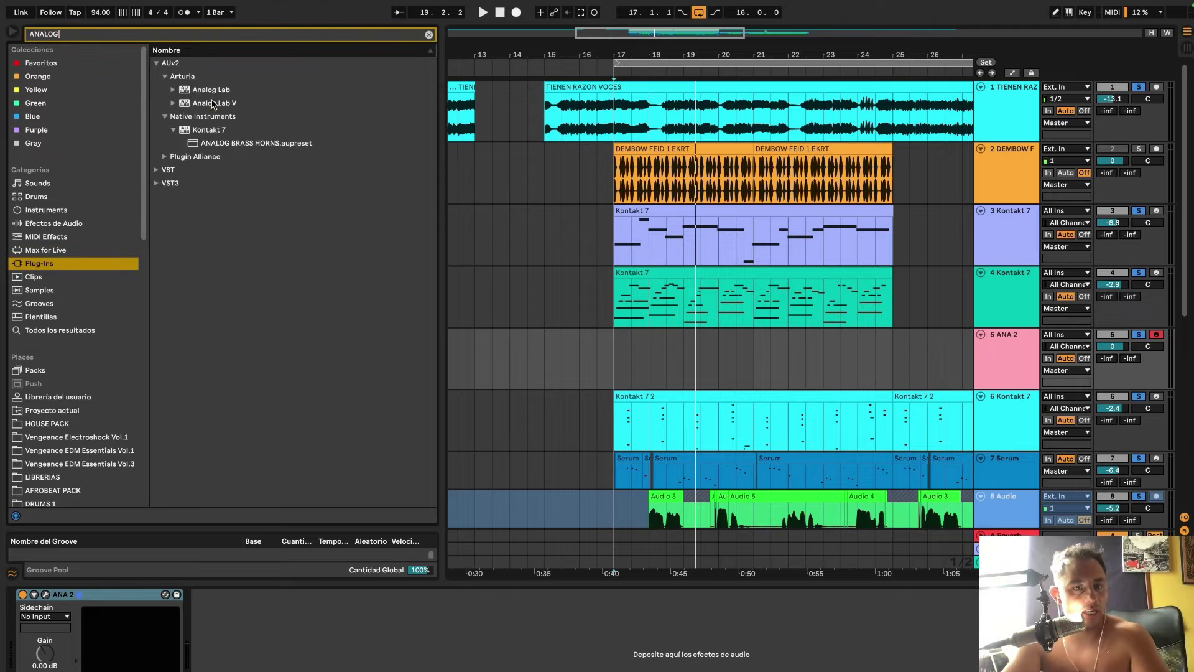
drag(213, 104, 234, 630)
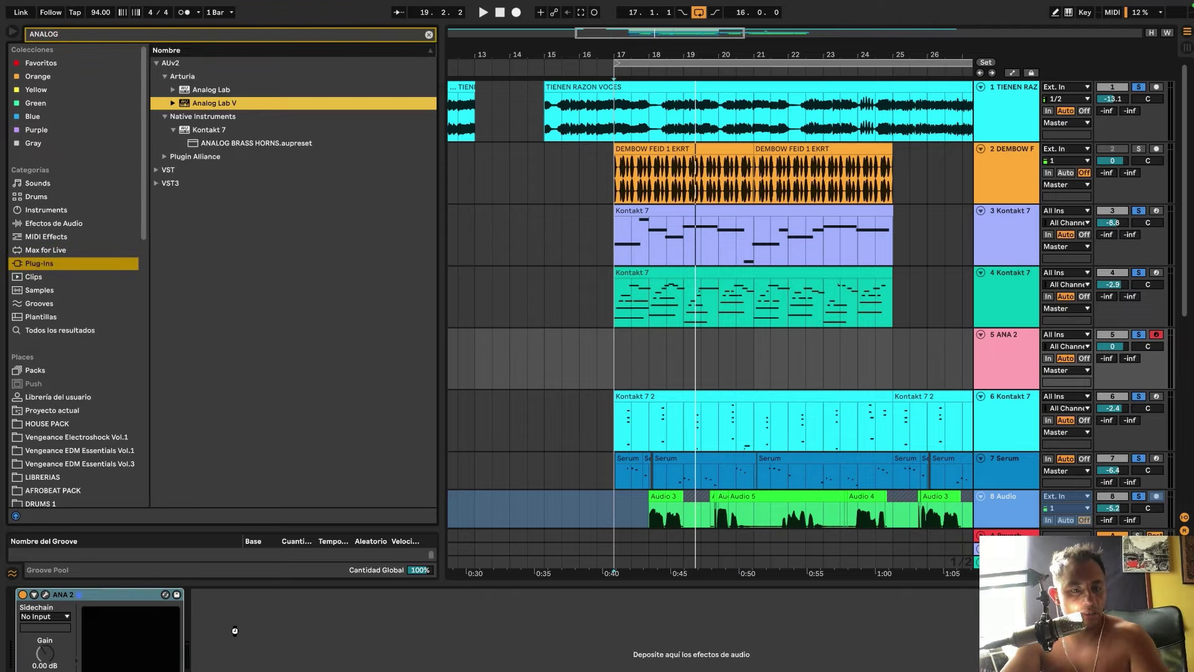
drag(235, 630, 235, 631)
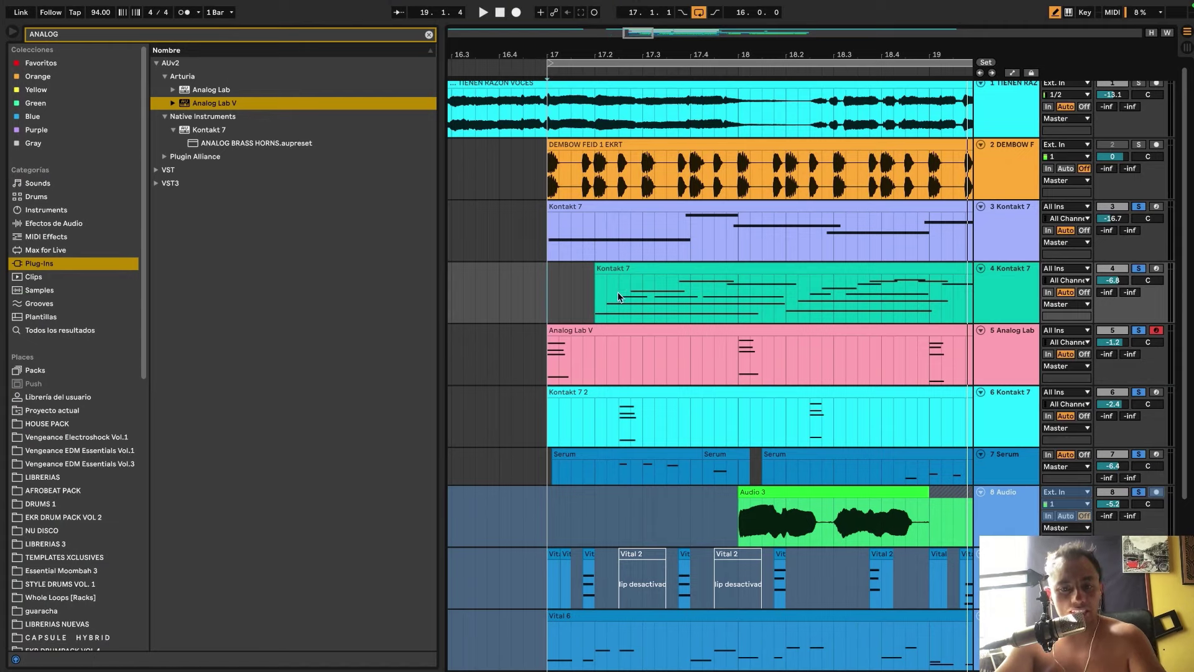
Show the device chain of track 4 Kontakt 7 and play the arrangement from bar 17.
click(640, 271)
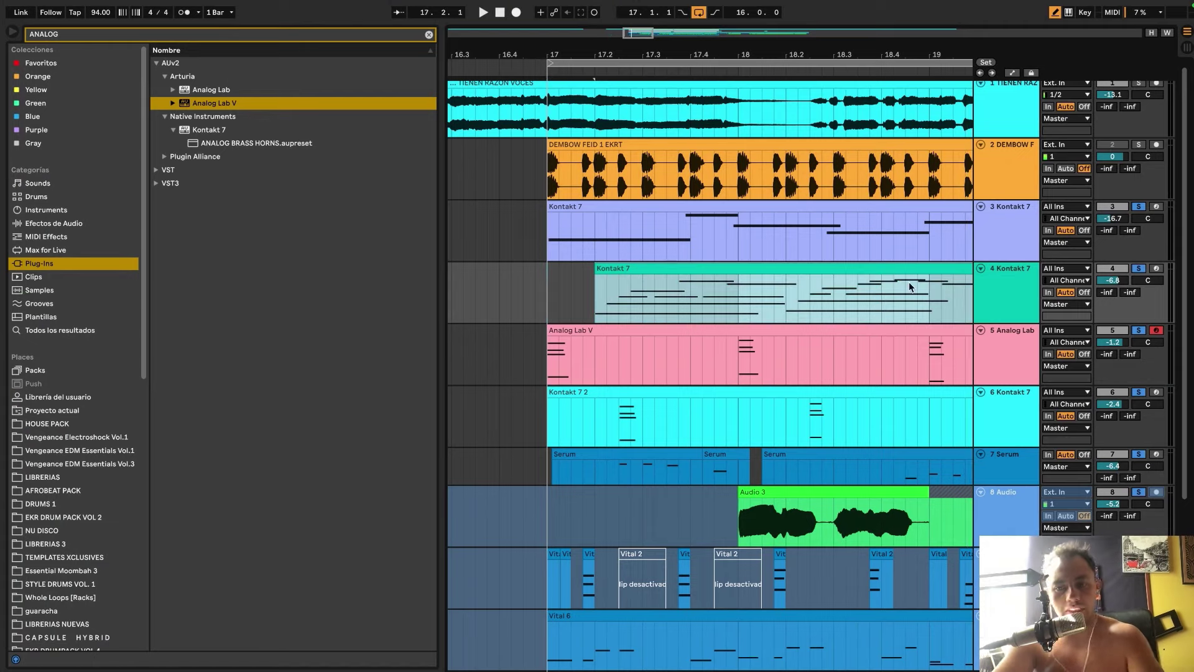
double_click(994, 284)
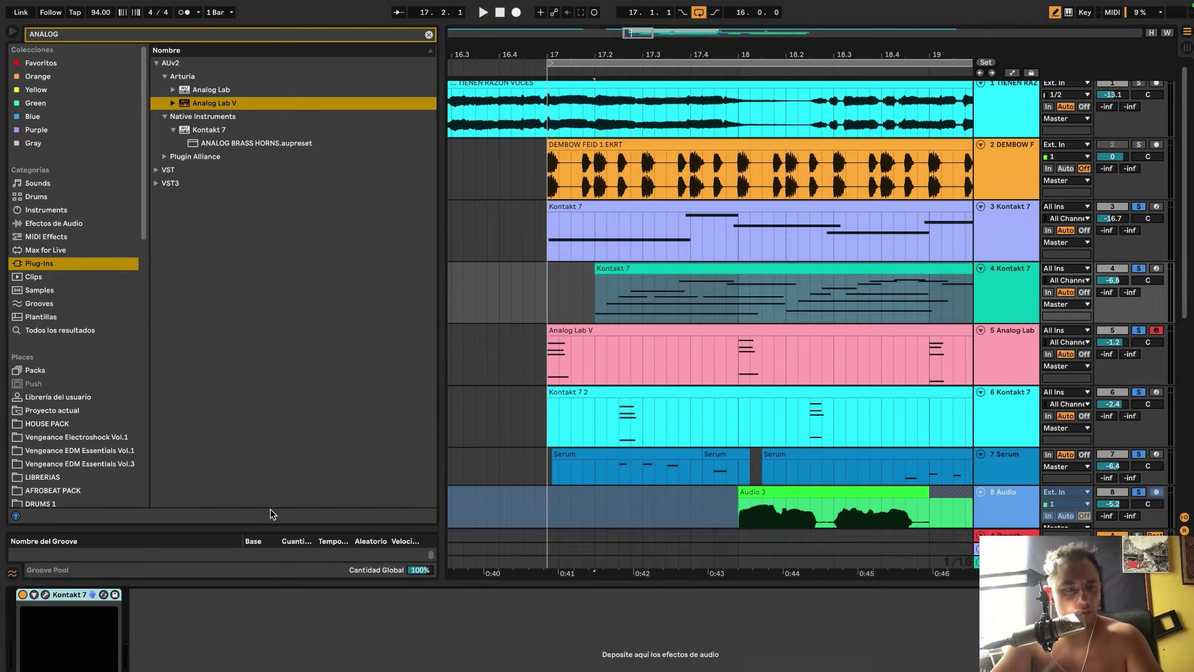
click(550, 311)
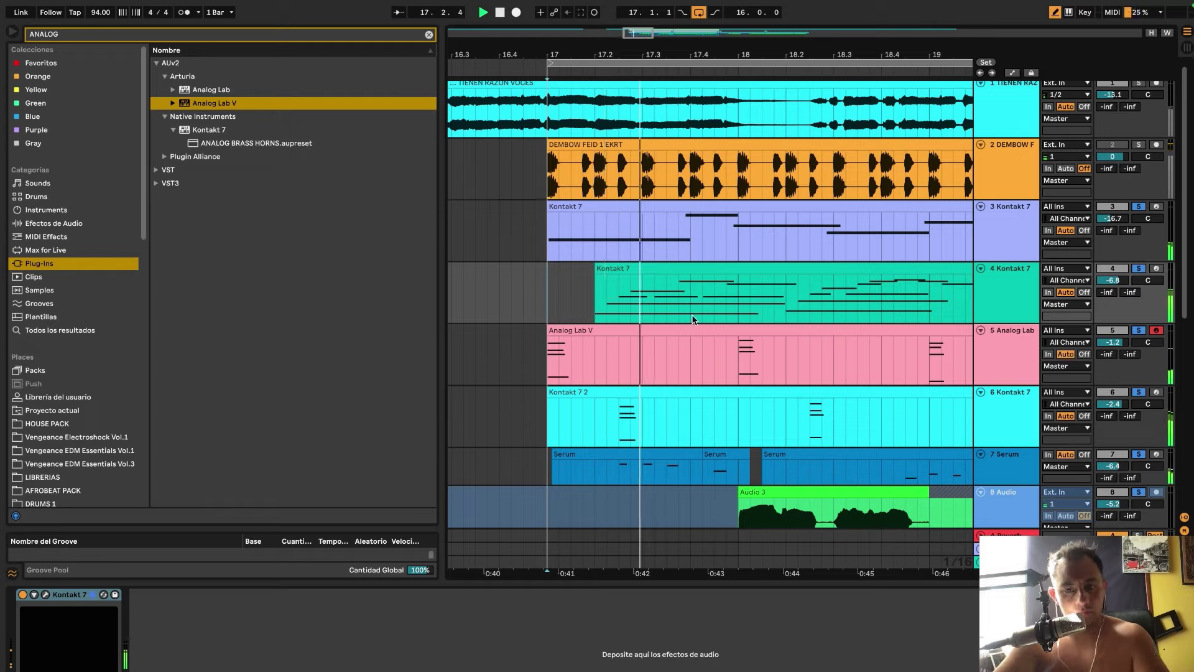
ctrl+scroll(690, 318, down, 4)
ctrl+scroll(715, 311, up, 4)
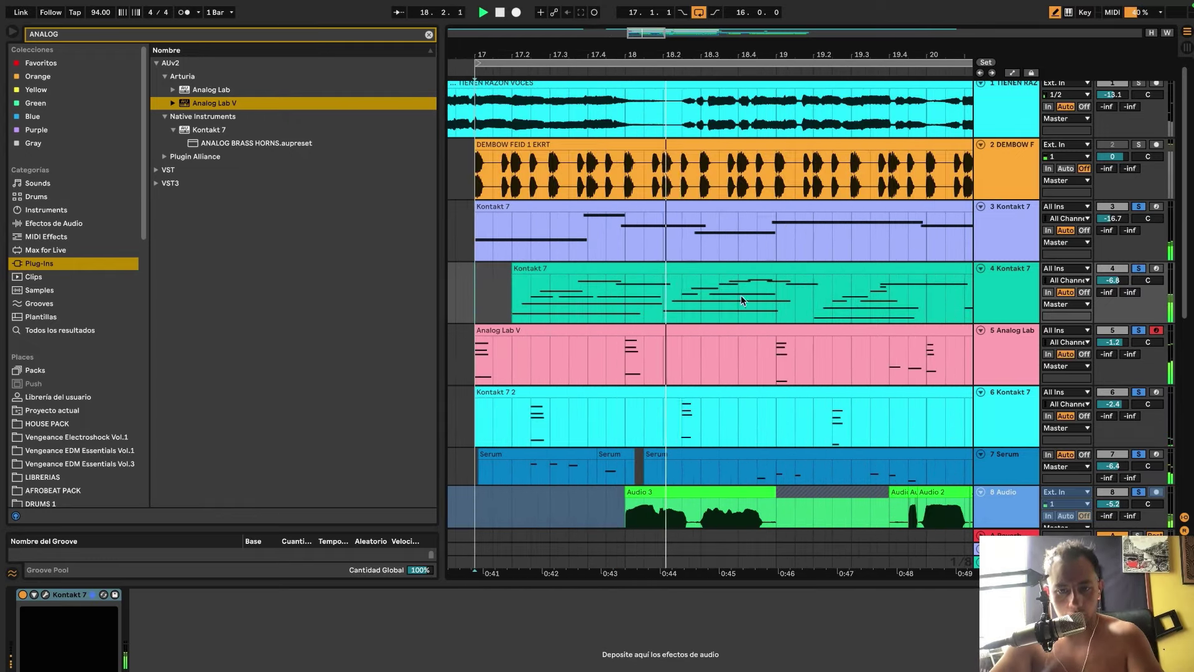
In the track 4 Kontakt 7 clip, deactivate the last F3, E3 and D3 notes of bar 2 and the closing D3 and C3 of bar 4.
double_click(741, 295)
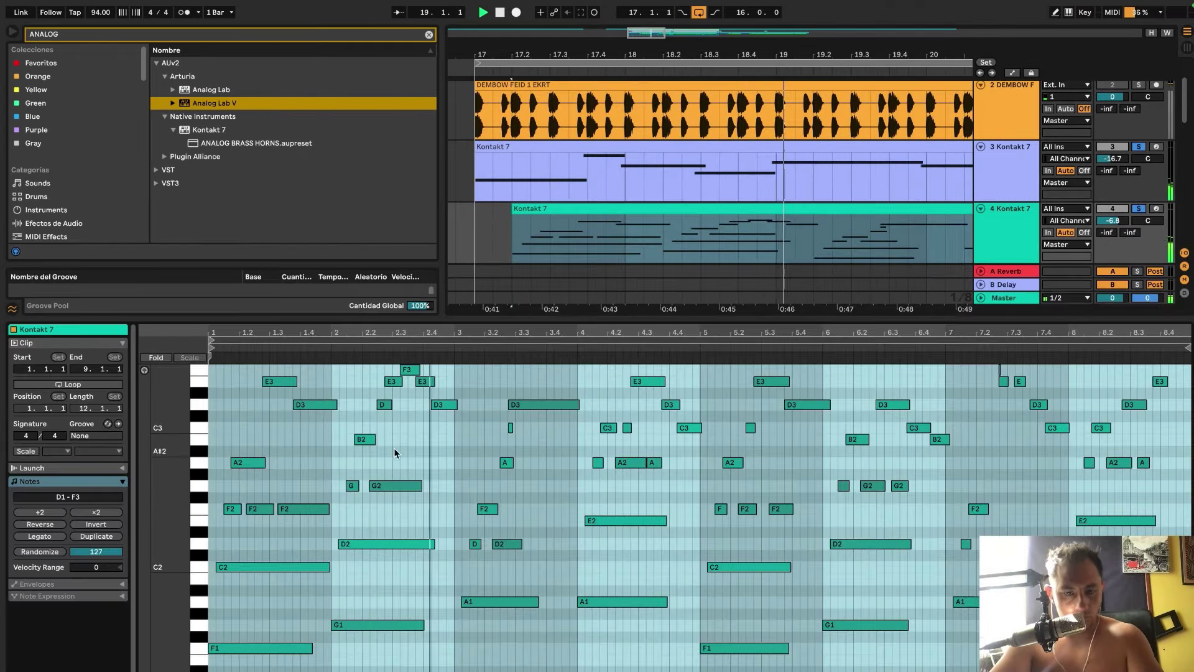
scroll(413, 467, up, 3)
drag(435, 489, 432, 421)
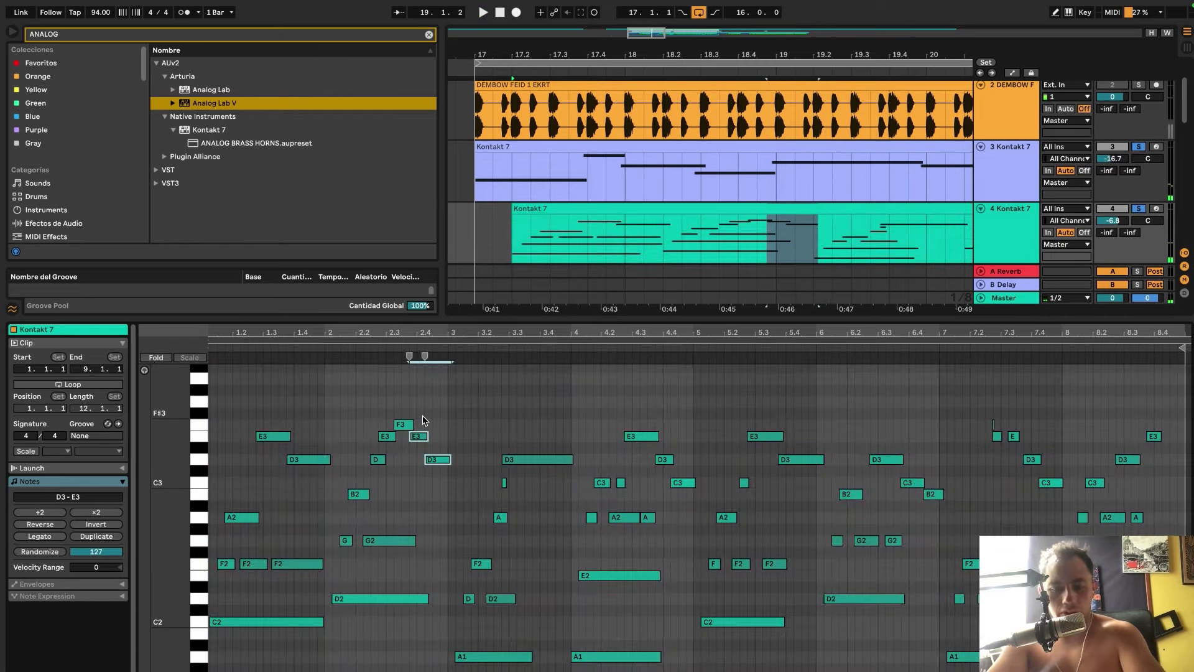
click(691, 498)
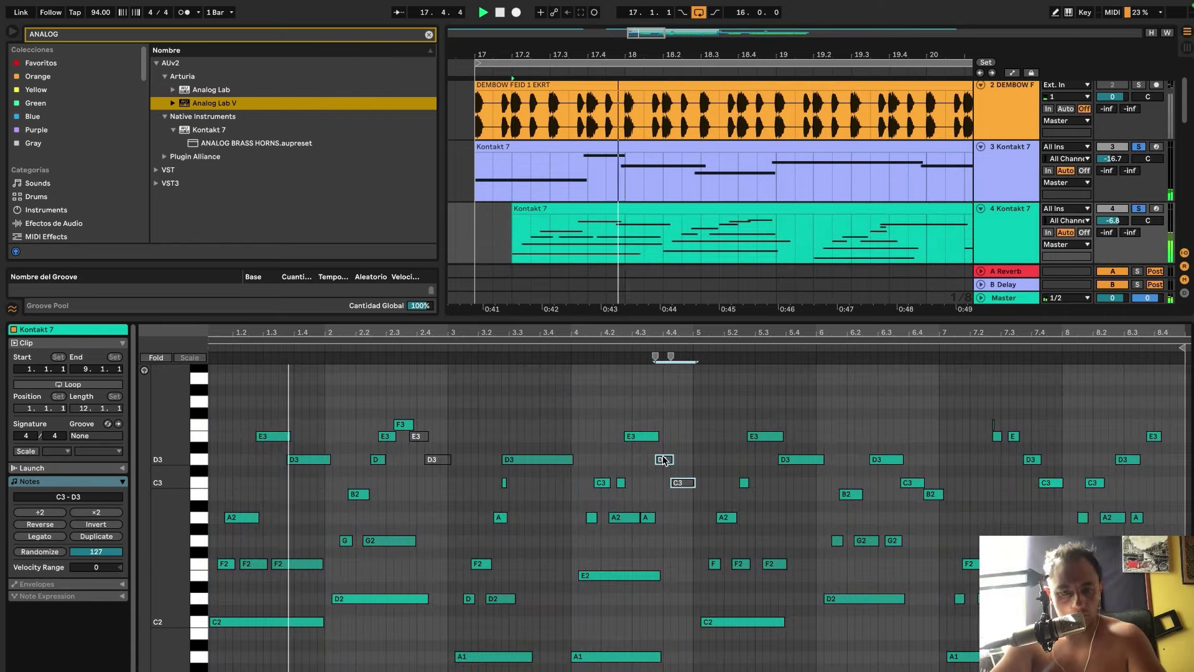
click(680, 436)
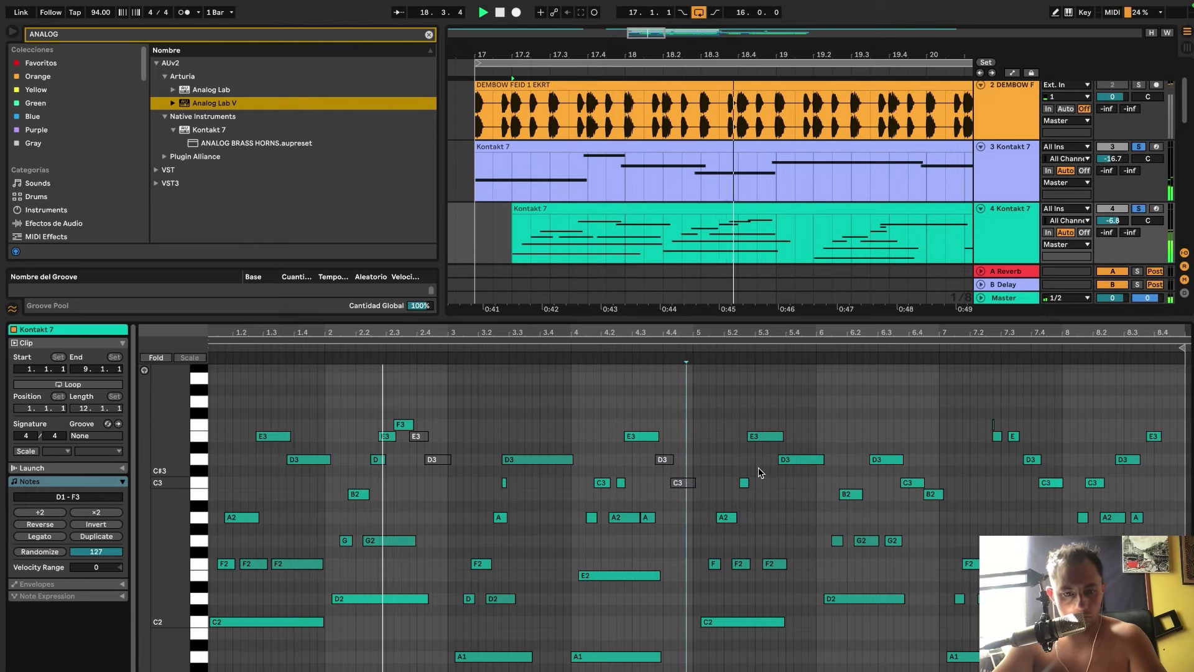
click(403, 424)
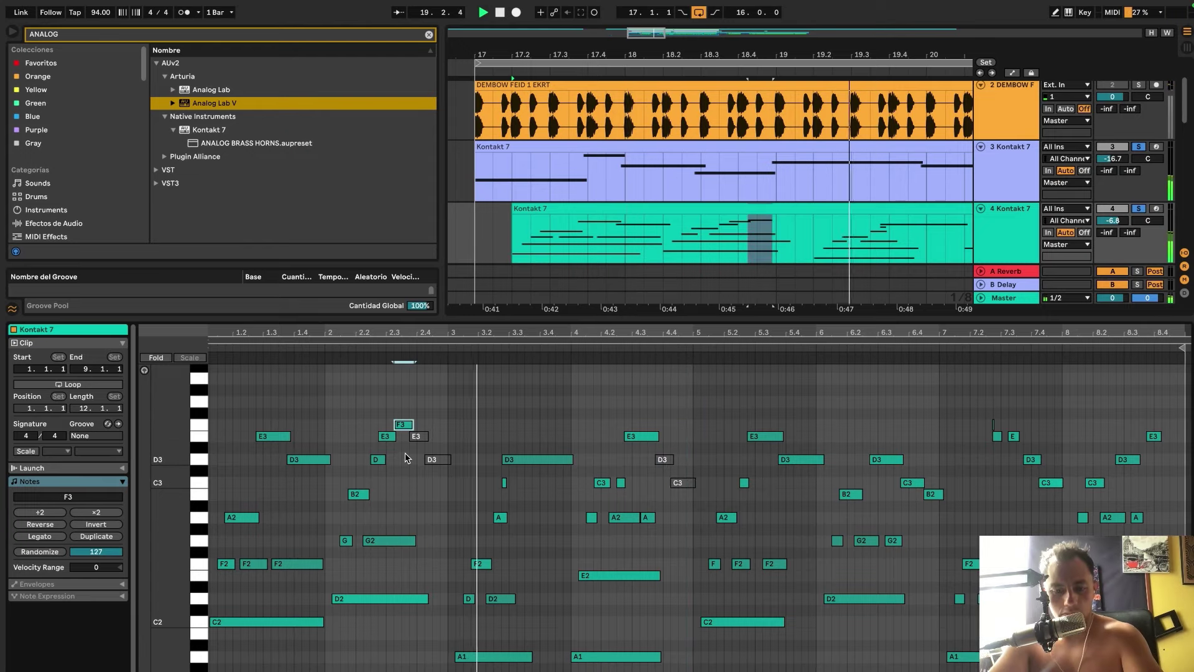
key(F9)
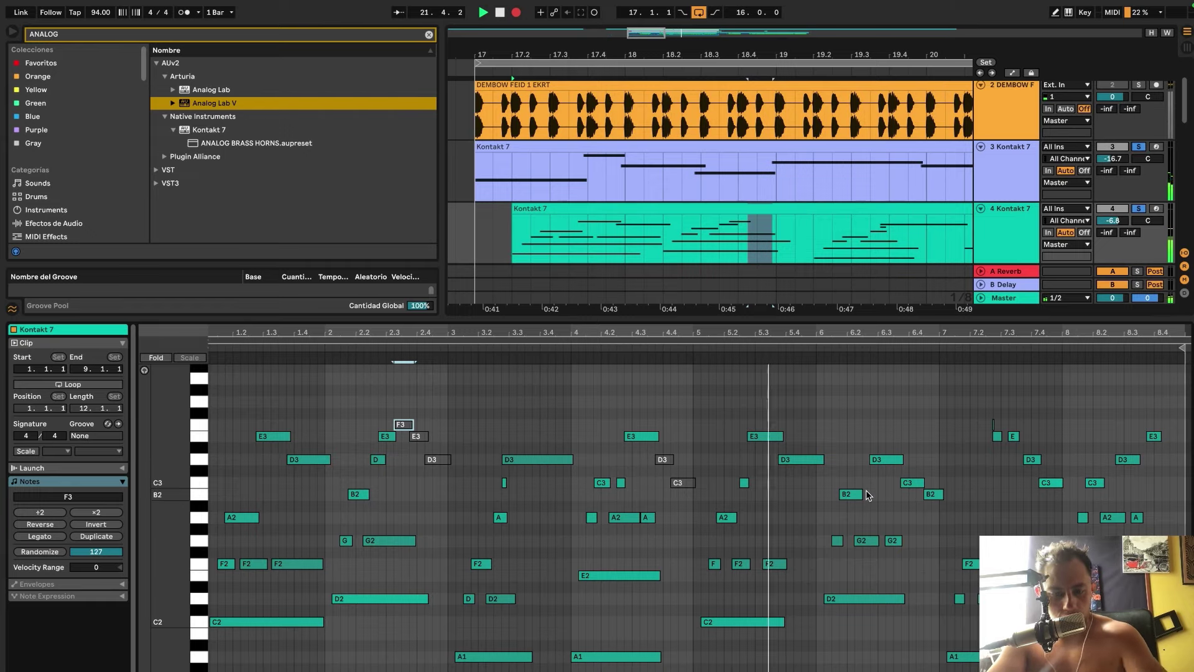
key(ctrl+alt+l)
Play the whole arrangement from bar 17 to check the edited Kontakt part, then stop playback.
ctrl+scroll(739, 292, down, 4)
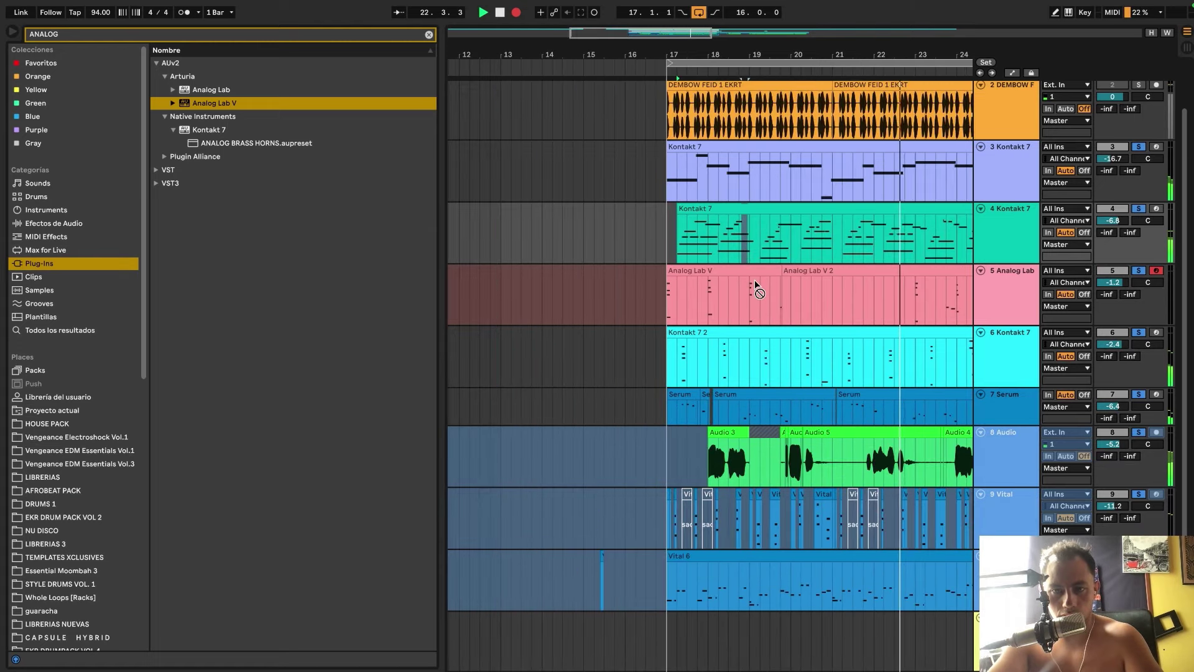
scroll(754, 285, up, 1)
scroll(837, 347, right, 1)
scroll(838, 347, down, 1)
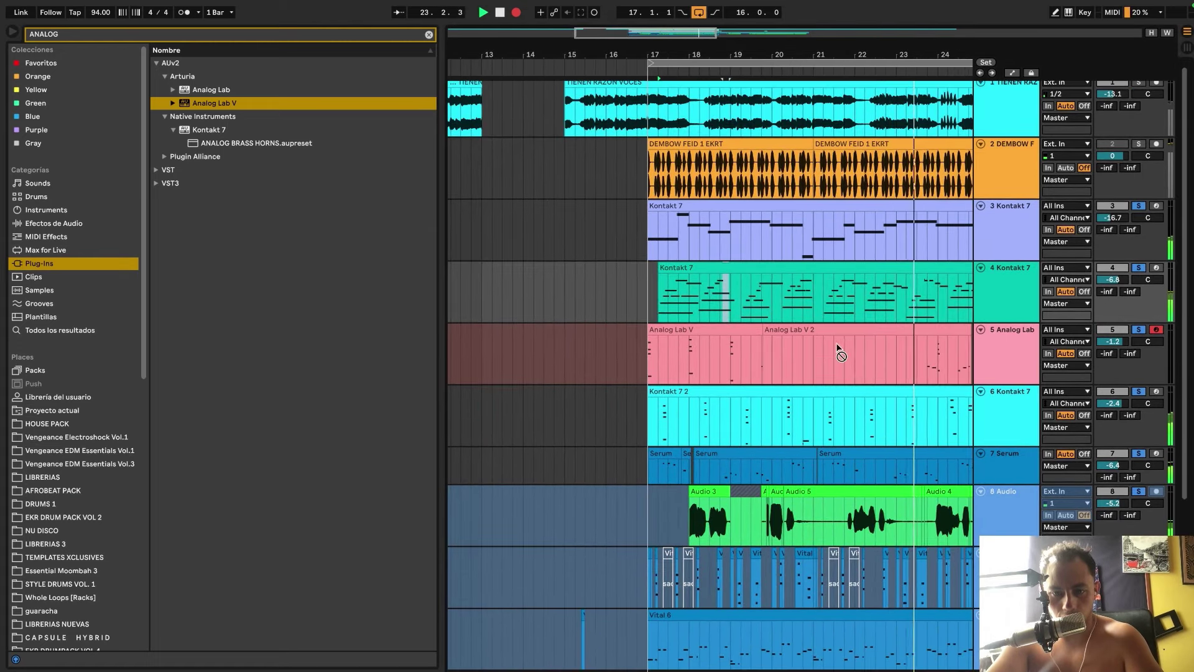
click(647, 233)
key(space)
key(space)
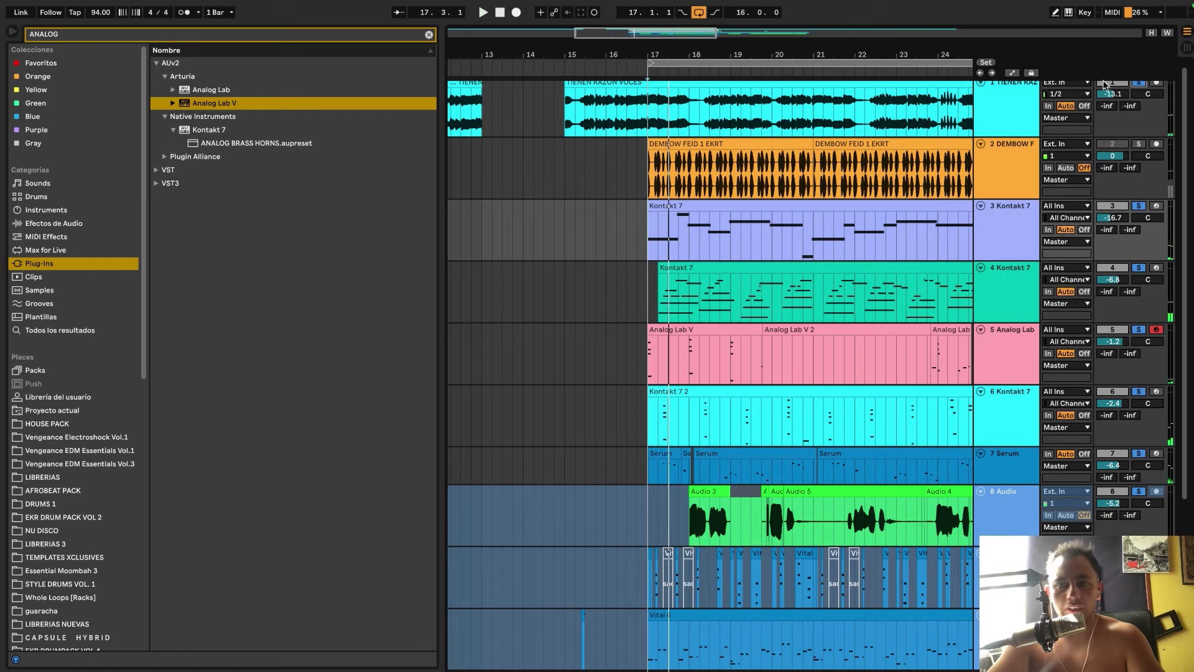
Play from just before bar 17 and set the volume of track 1 TIENEN RAZON VOCES to -7.2 dB.
click(650, 112)
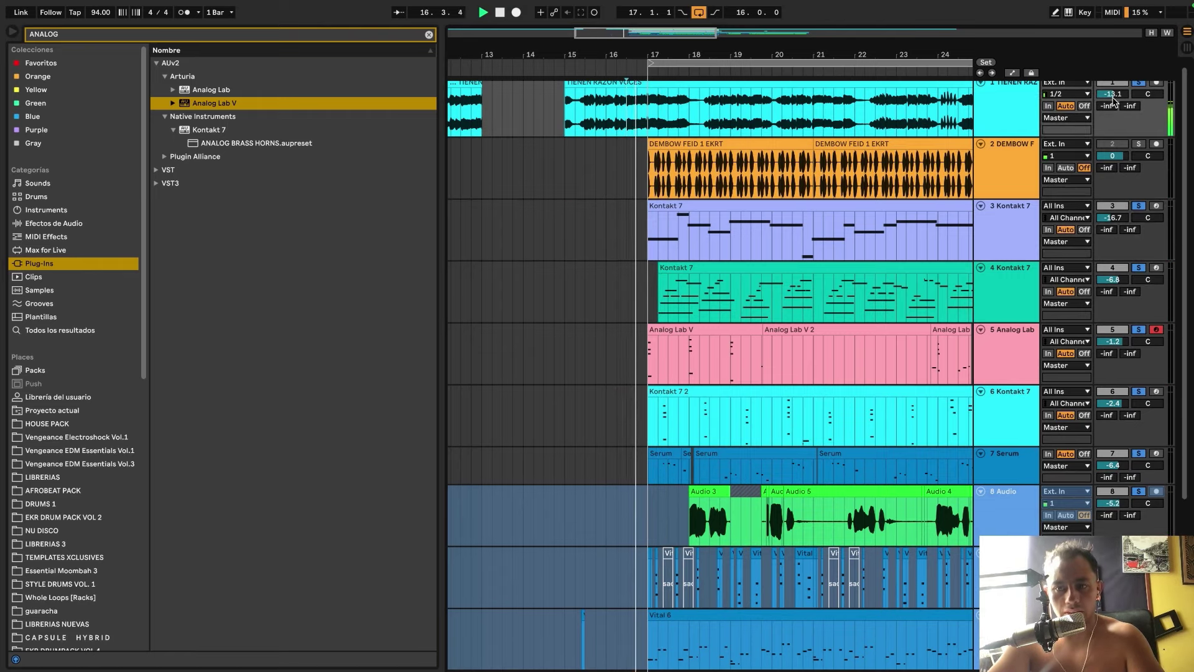
double_click(1112, 95)
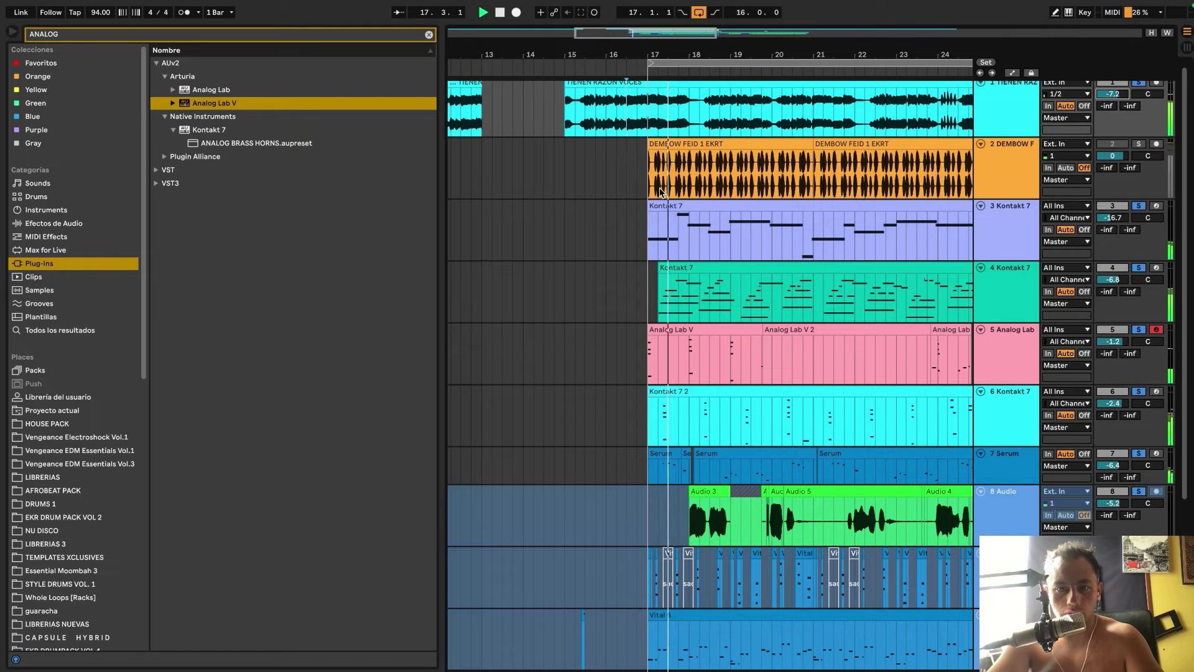
key(space)
Solo track 10 Vital along with the other soloed tracks and restart playback in bar 16.
scroll(744, 395, down, 4)
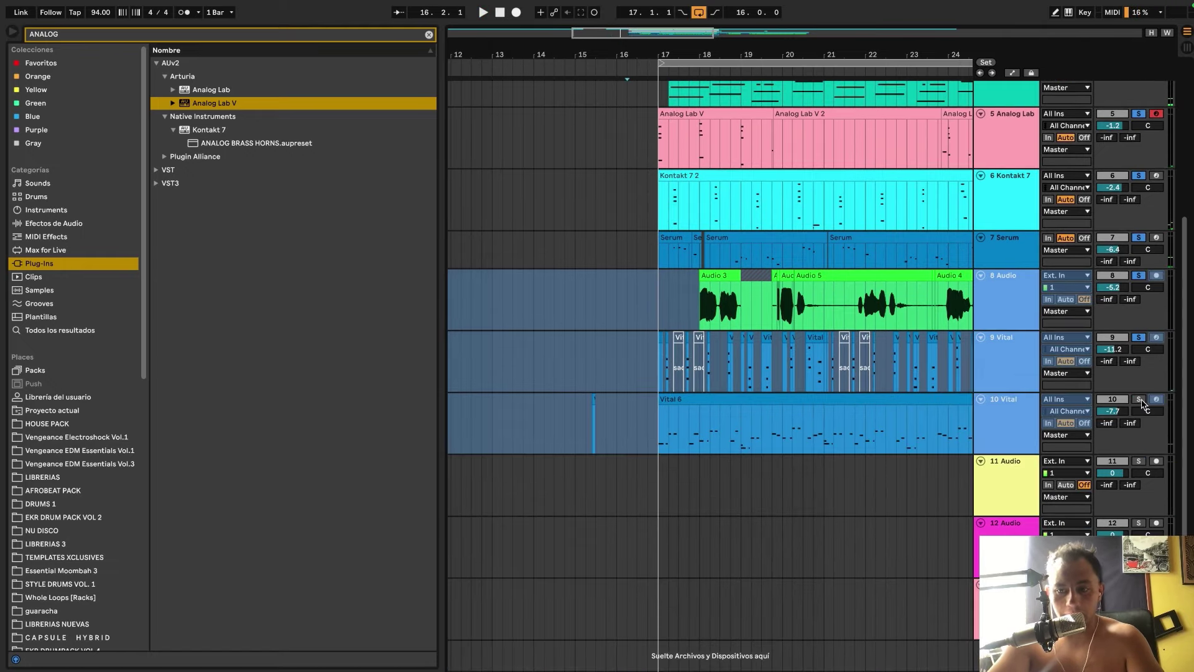
key(space)
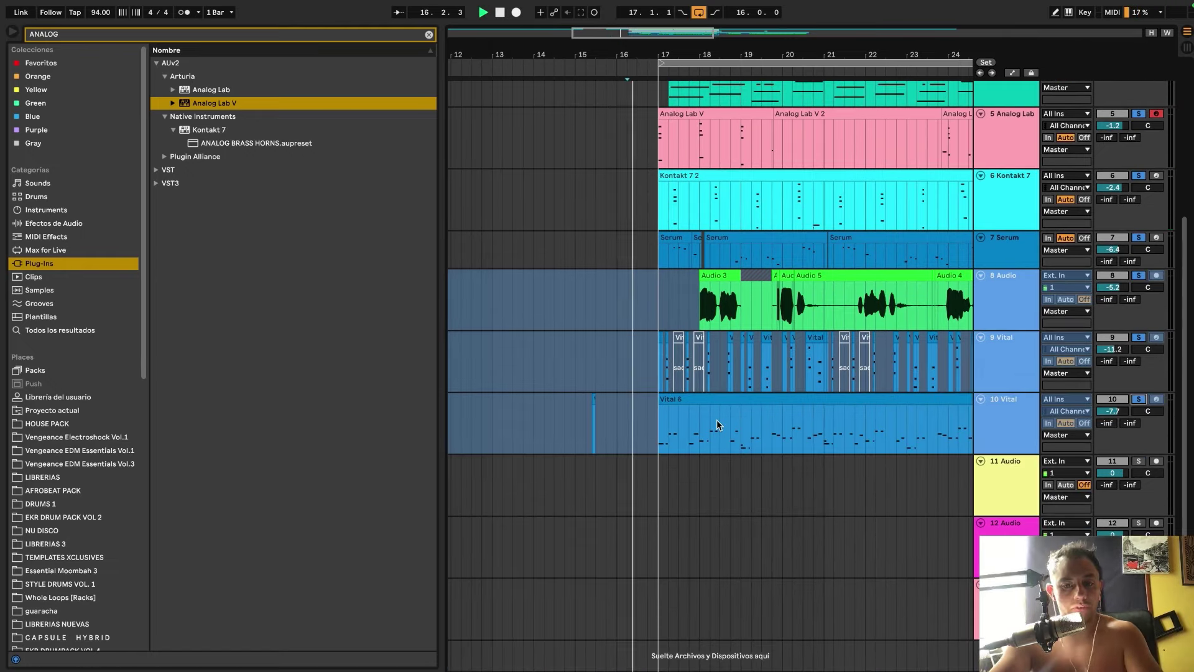
Delete the short portion of the Vital 6 clip just before beat 17.2 on track 10 and play from the end of bar 16.
scroll(659, 450, up, 5)
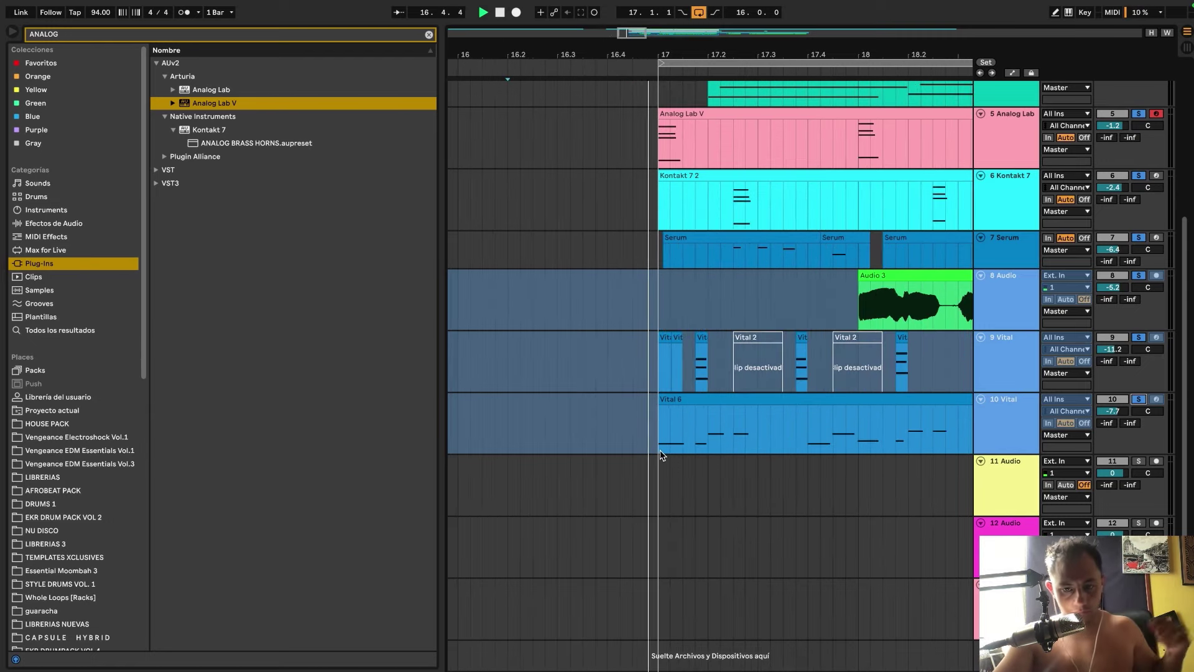
drag(713, 438, 763, 430)
scroll(764, 431, down, 5)
scroll(747, 437, up, 5)
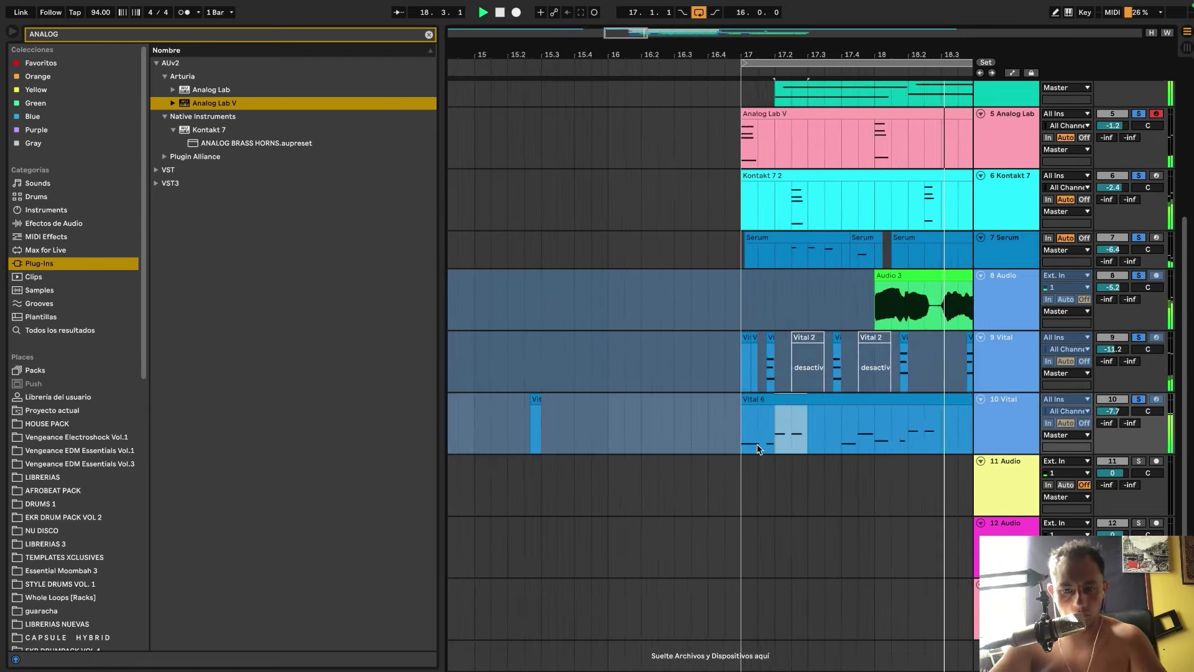
scroll(775, 446, up, 4)
drag(775, 446, 746, 444)
click(604, 422)
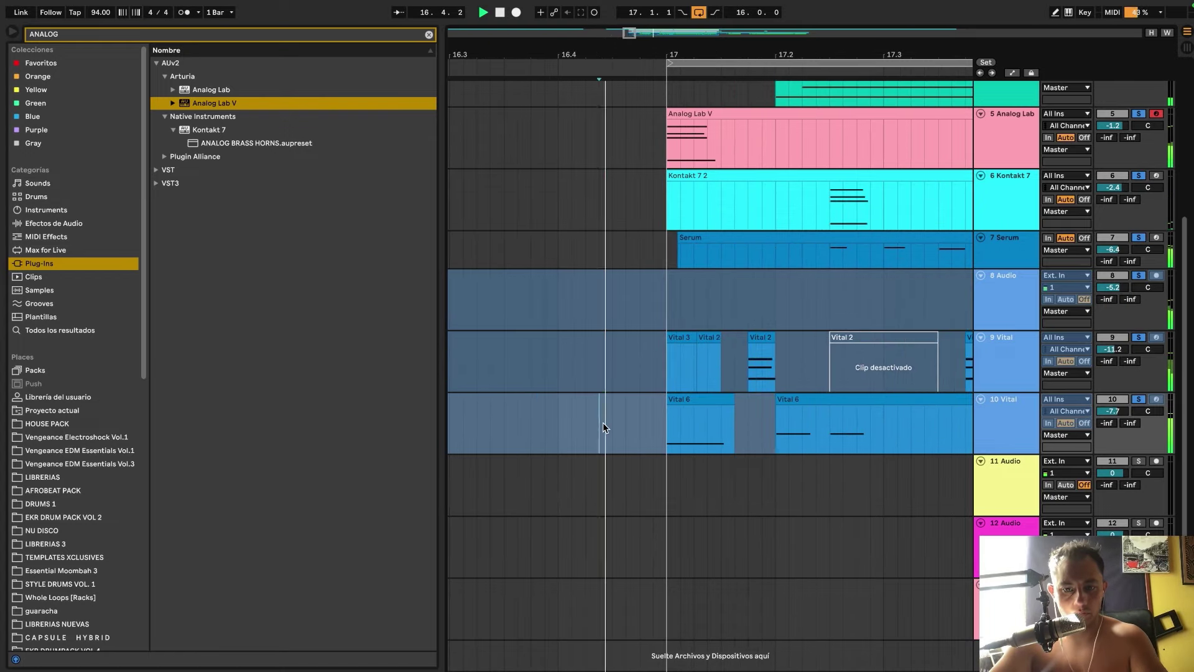
Delete the short portion of the Vital 6 clip just before beat 18.2 on track 10.
scroll(604, 423, down, 5)
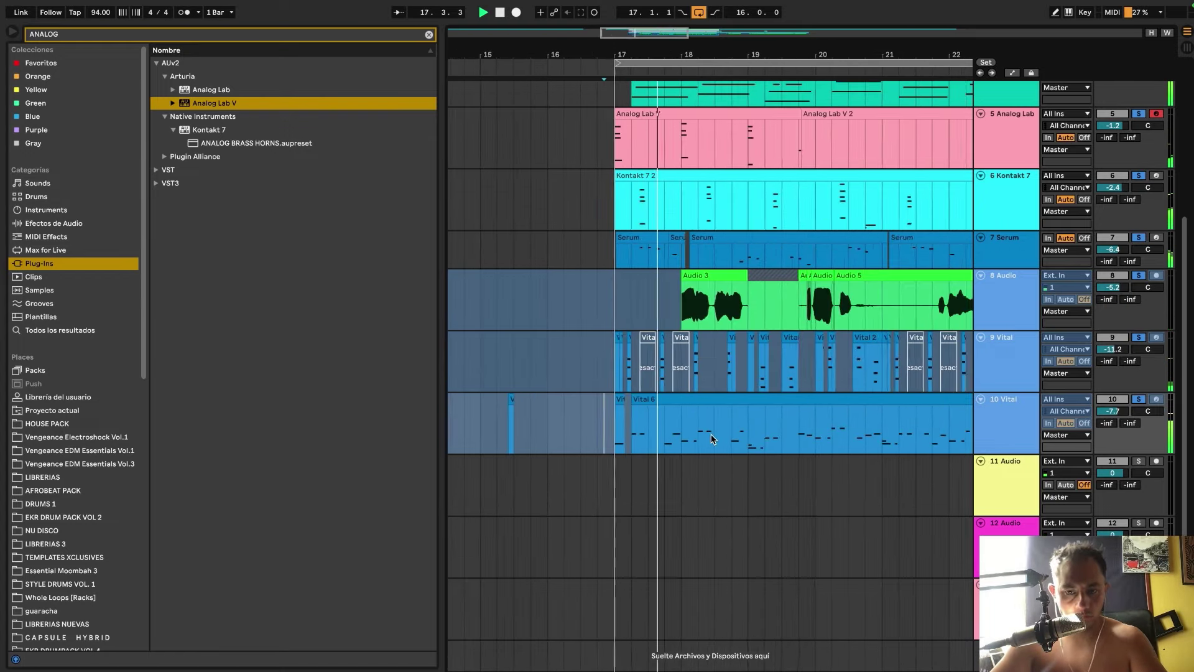
scroll(727, 443, up, 3)
drag(667, 439, 652, 443)
scroll(653, 441, down, 4)
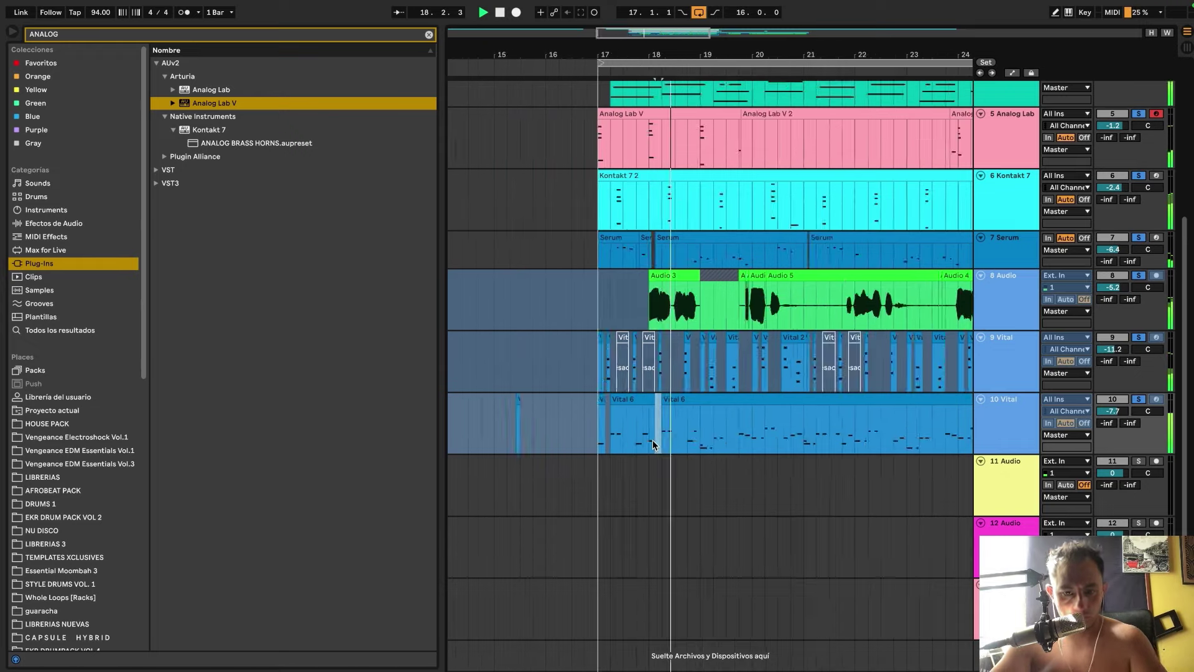
Select the short portion of the Vital 6 clip just before beat 19.2 on track 10 and play from bar 17.
scroll(653, 440, up, 3)
scroll(653, 440, down, 4)
scroll(689, 462, up, 5)
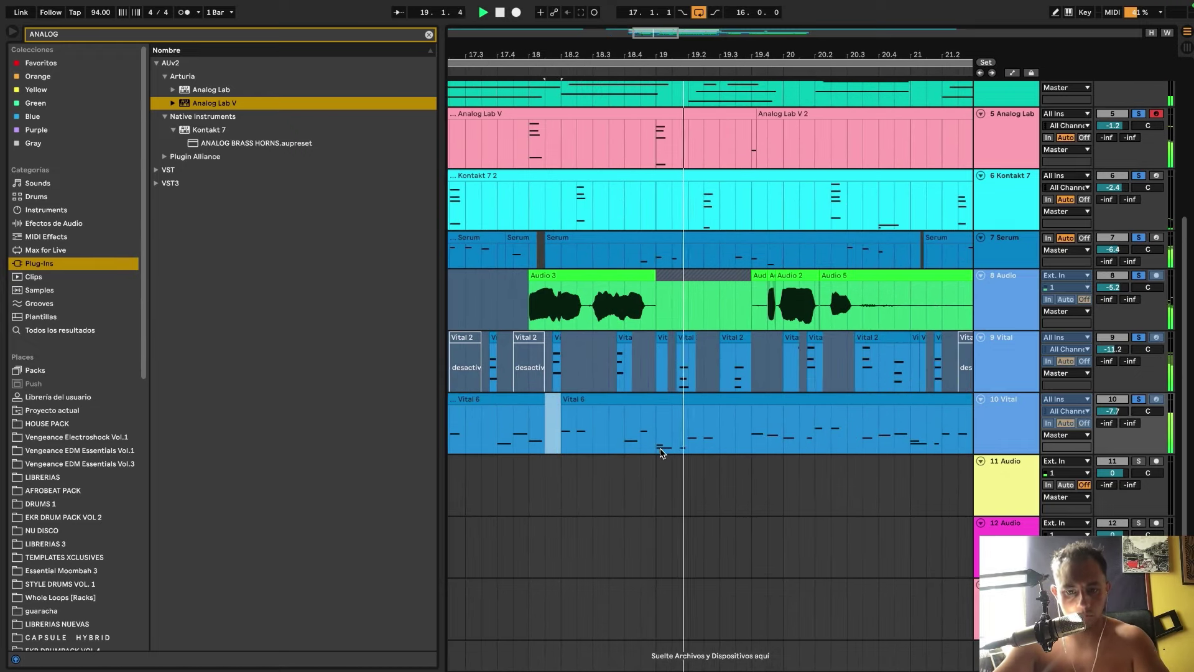
scroll(662, 446, down, 3)
scroll(662, 446, up, 5)
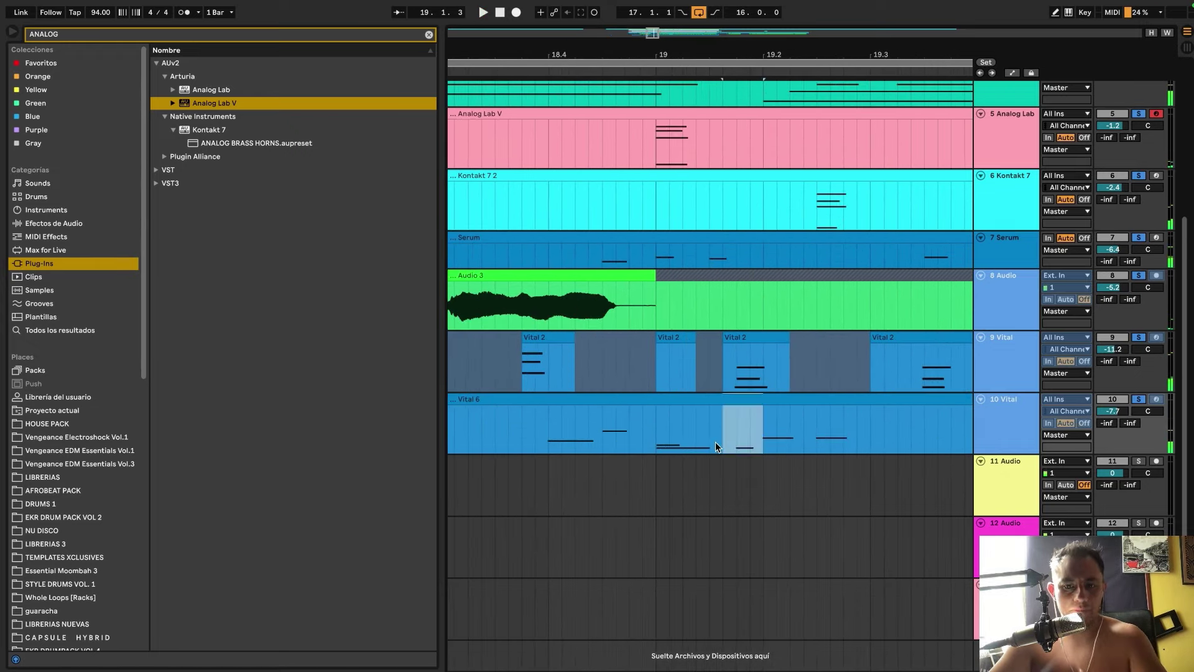
scroll(715, 446, down, 10)
scroll(567, 426, up, 6)
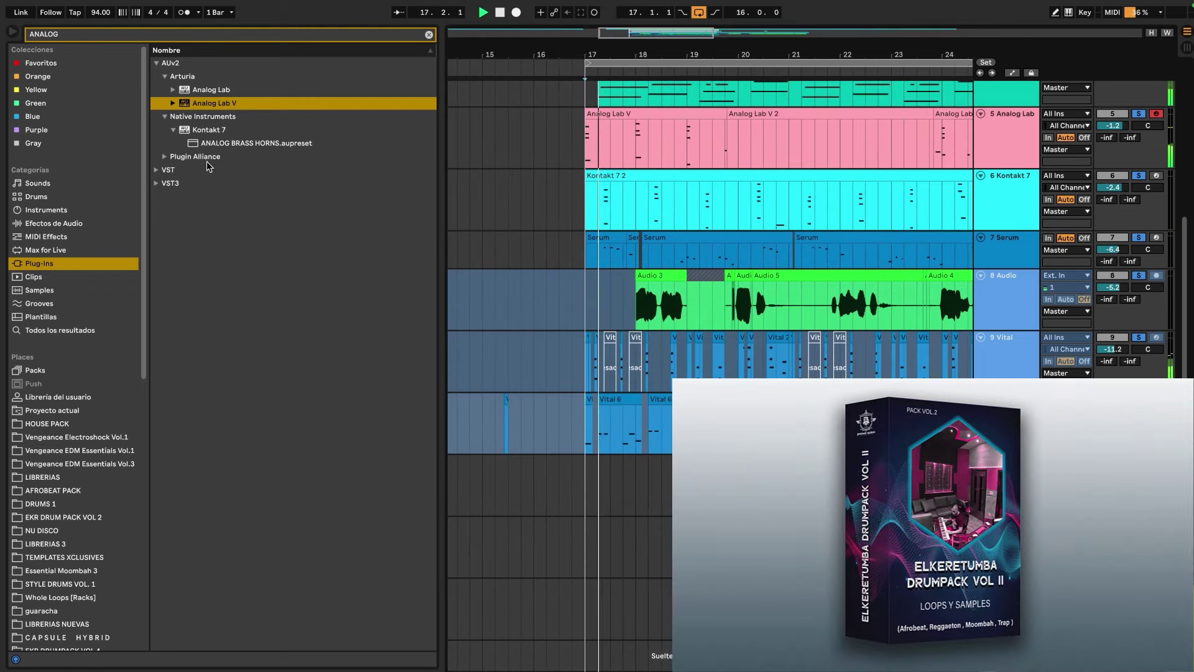
Search the browser for ARSS ROLL samples and trim the end of the ARSS_Percussion_Roll_184 clip back to about beat 18.3.
text(AFRO)
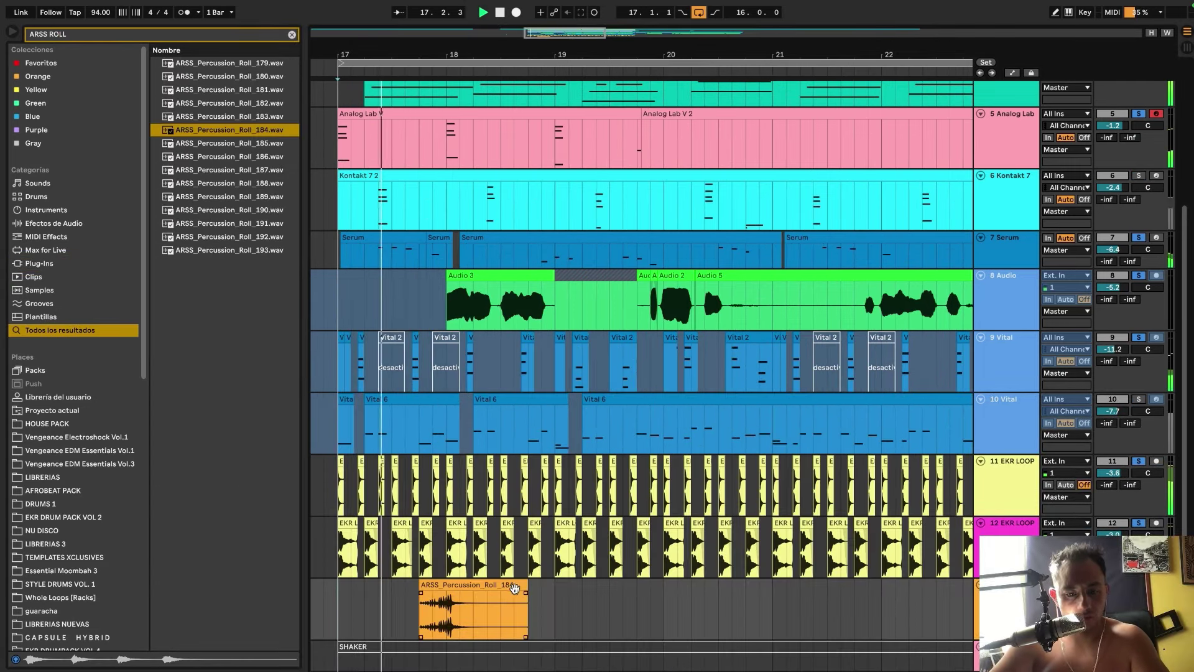
drag(526, 588, 514, 589)
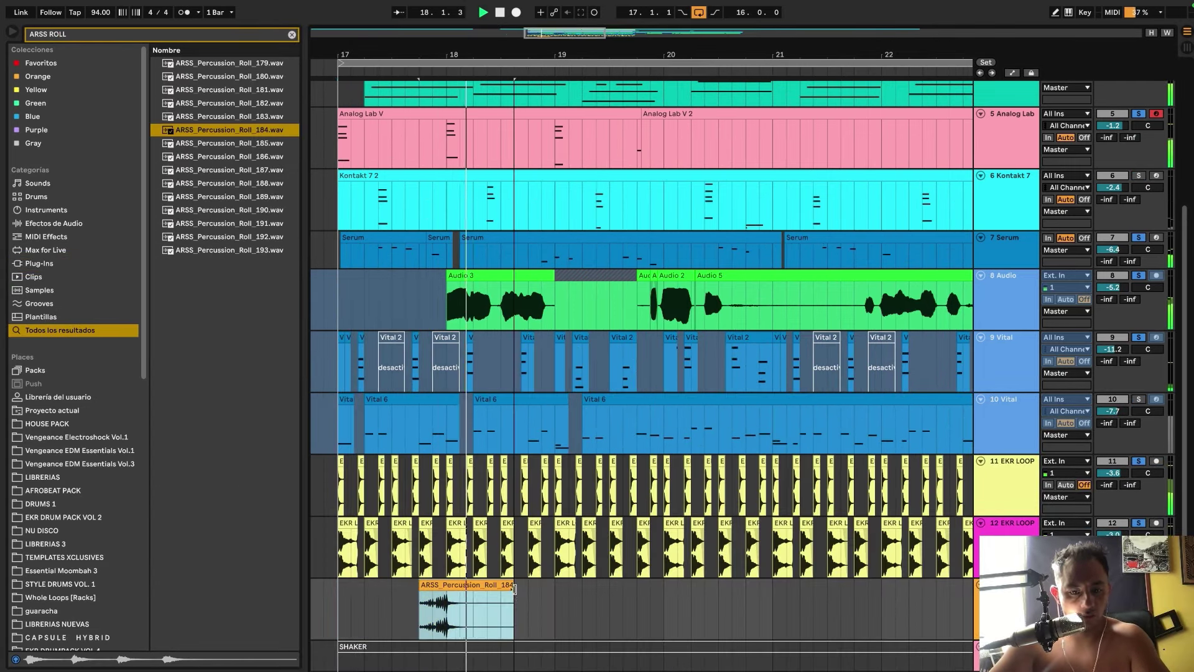
click(365, 610)
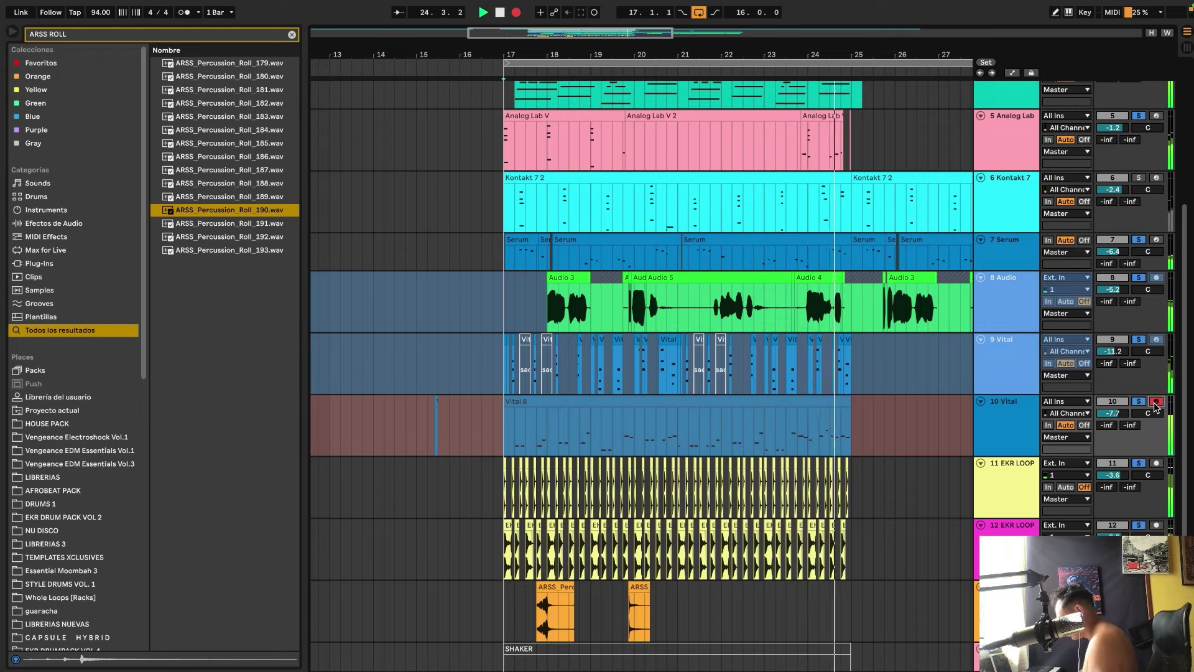
Stop the MIDI recording on track 10 Vital at bar 25 and play the take back from bar 17.
key(space)
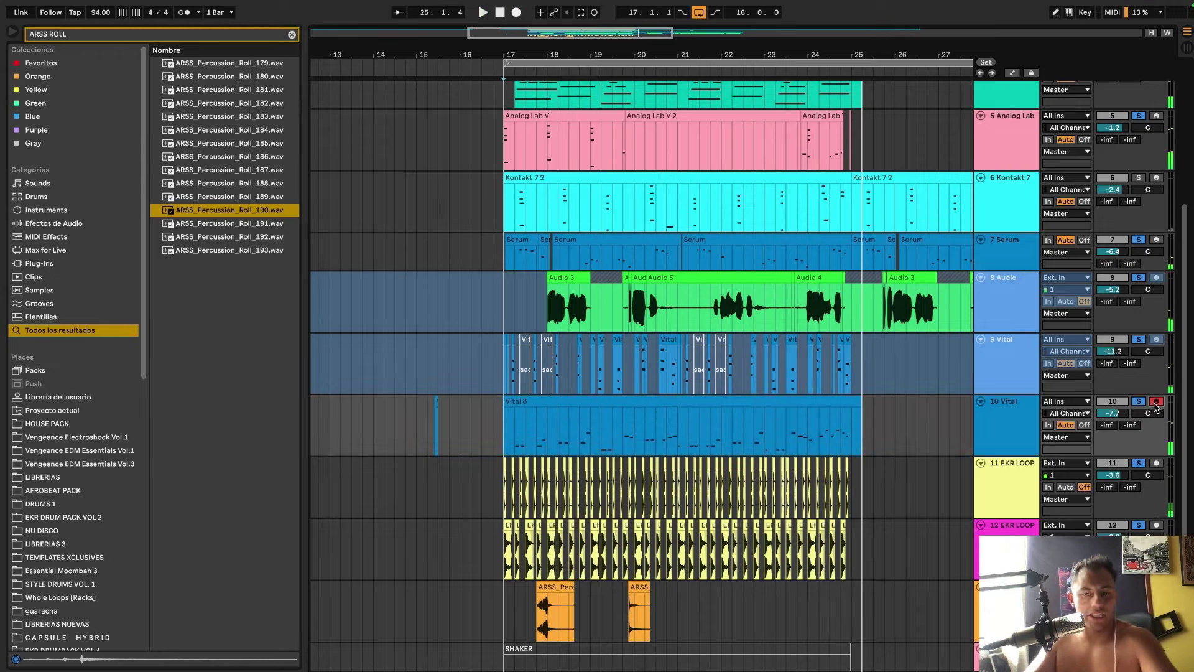
key(space)
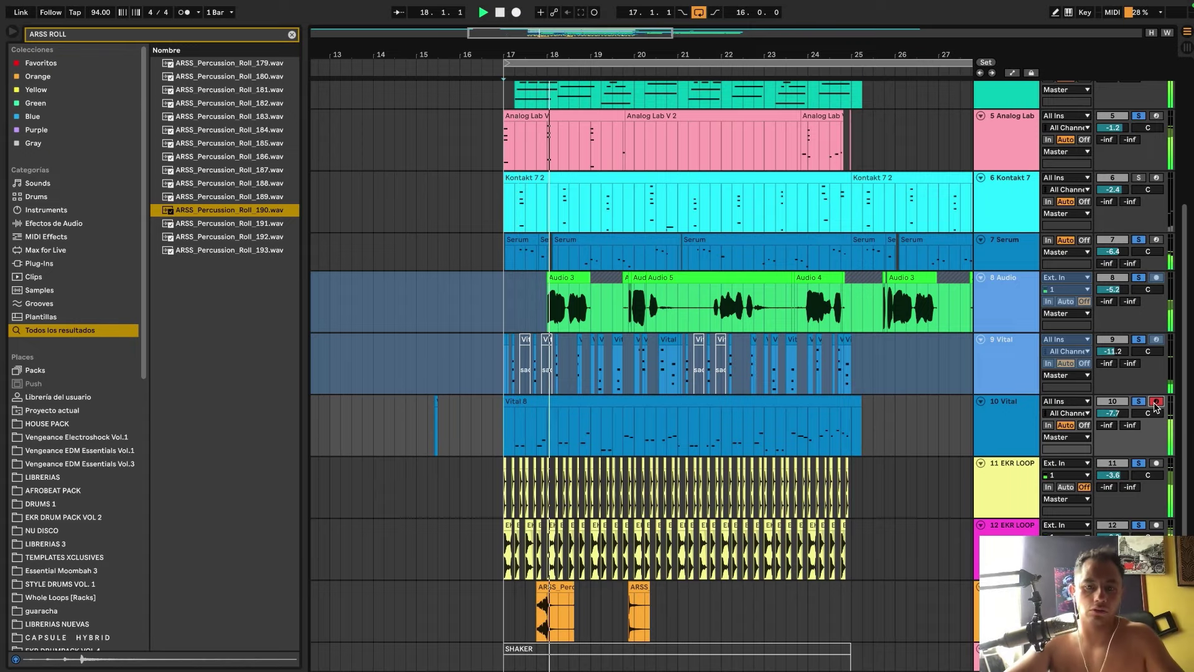
scroll(883, 367, up, 3)
key(space)
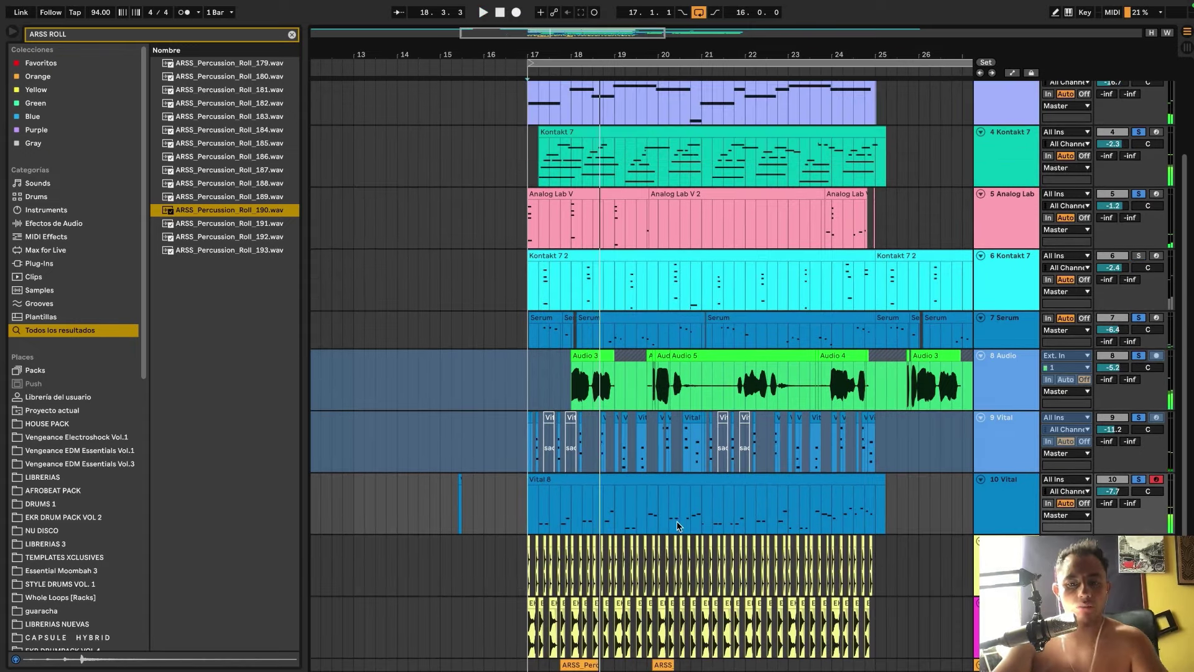
Open the recorded Vital clip on track 10 to inspect its notes and close the clip view.
double_click(656, 480)
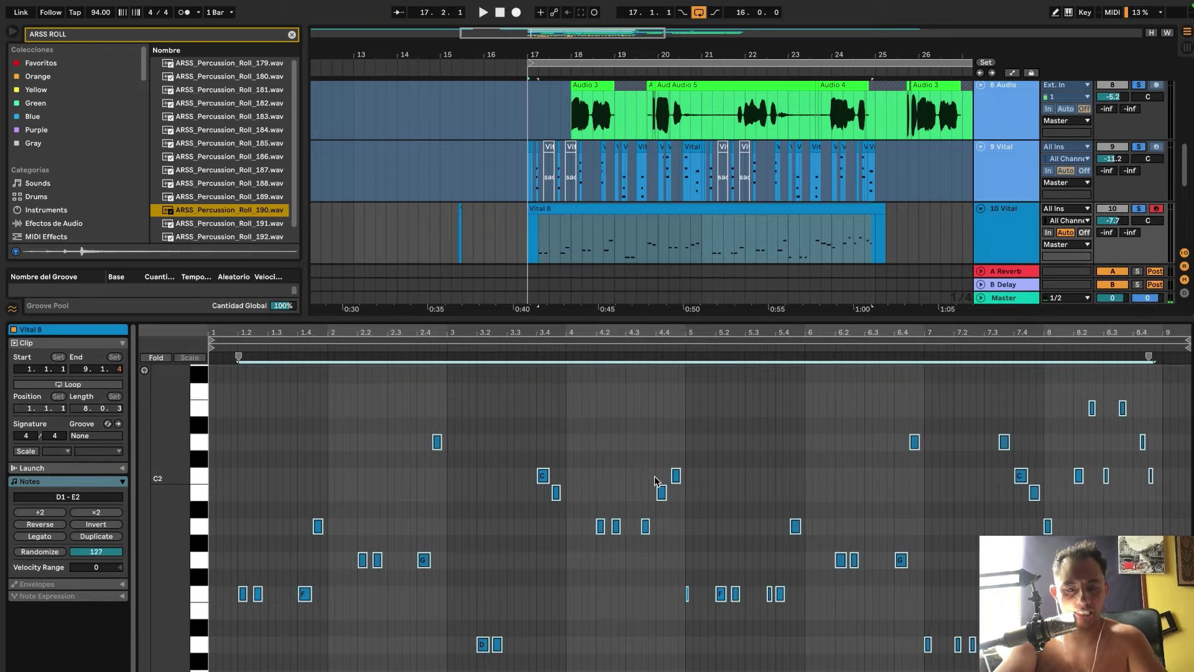
click(656, 480)
key(super+alt+l)
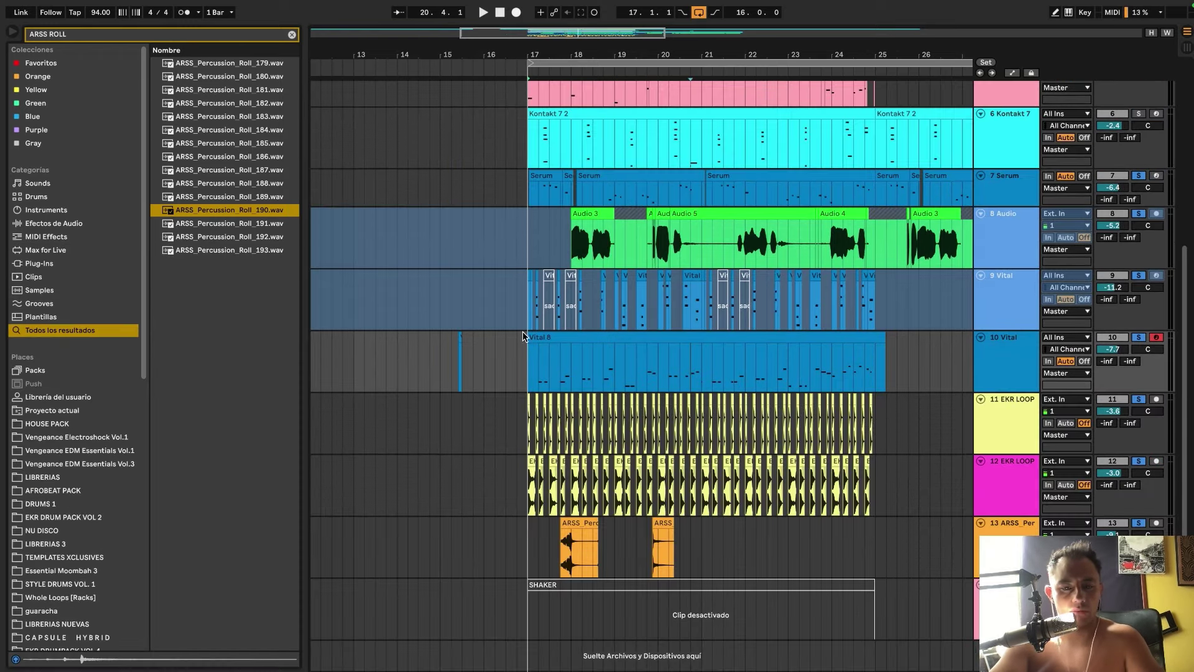
Group track 3 Kontakt 7 and move the Kontakt 7 track directly below it into the same group.
scroll(521, 227, up, 4)
key(space)
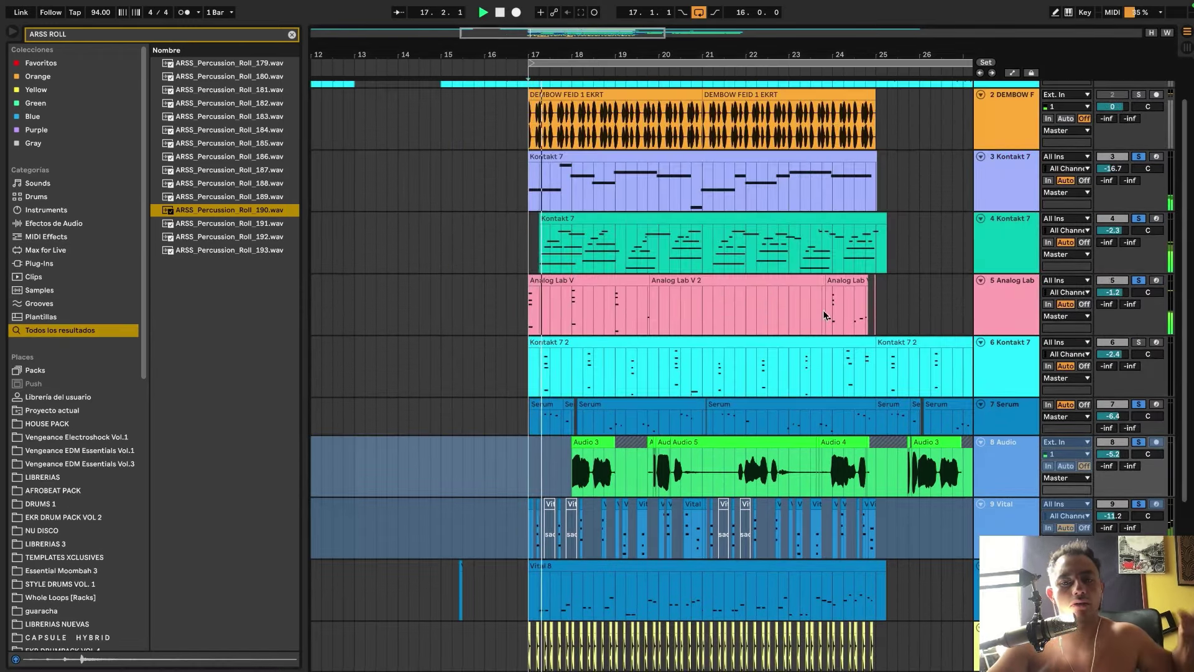
click(1001, 294)
click(1009, 184)
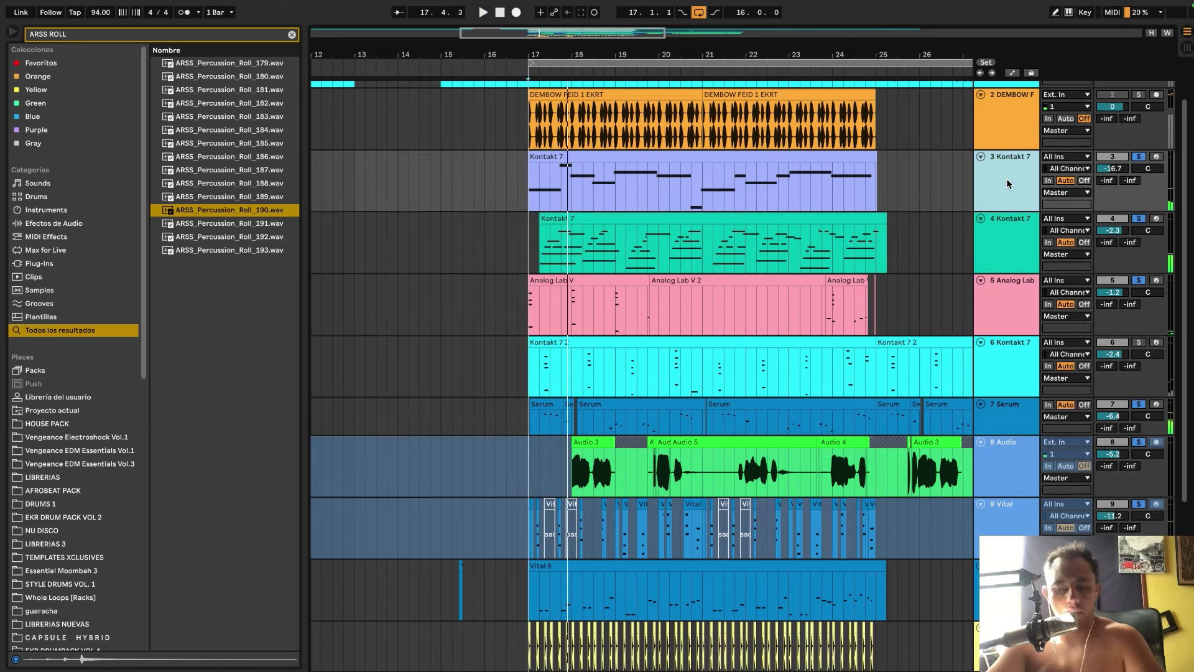
key(super+g)
click(1017, 291)
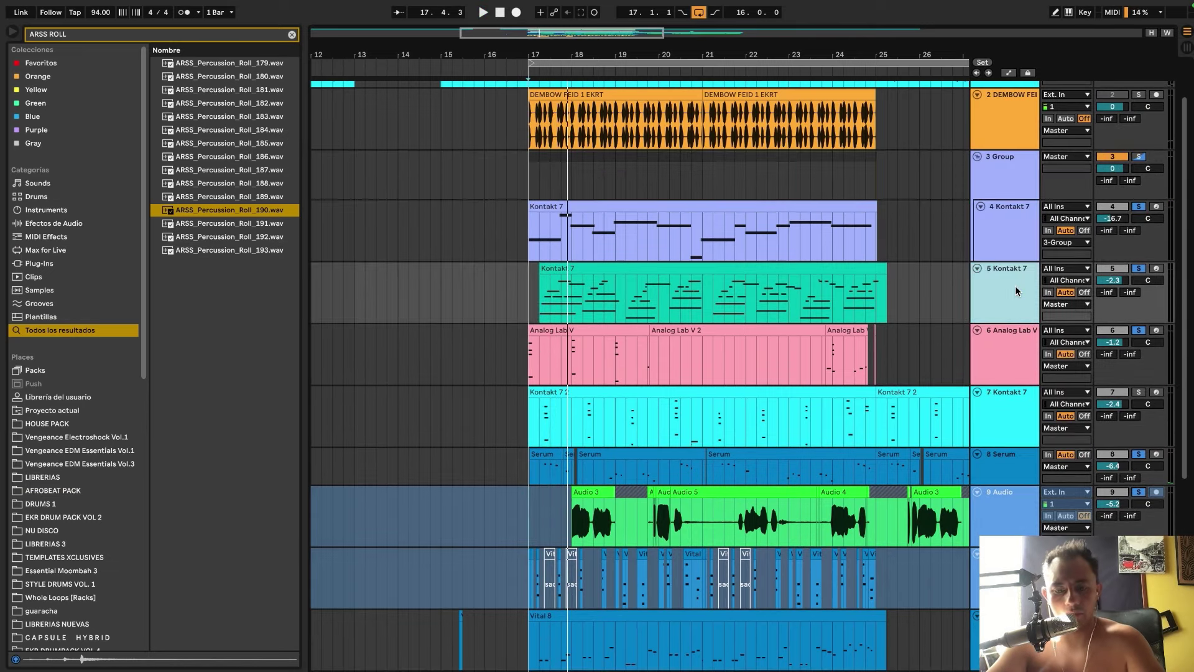
drag(998, 273, 993, 253)
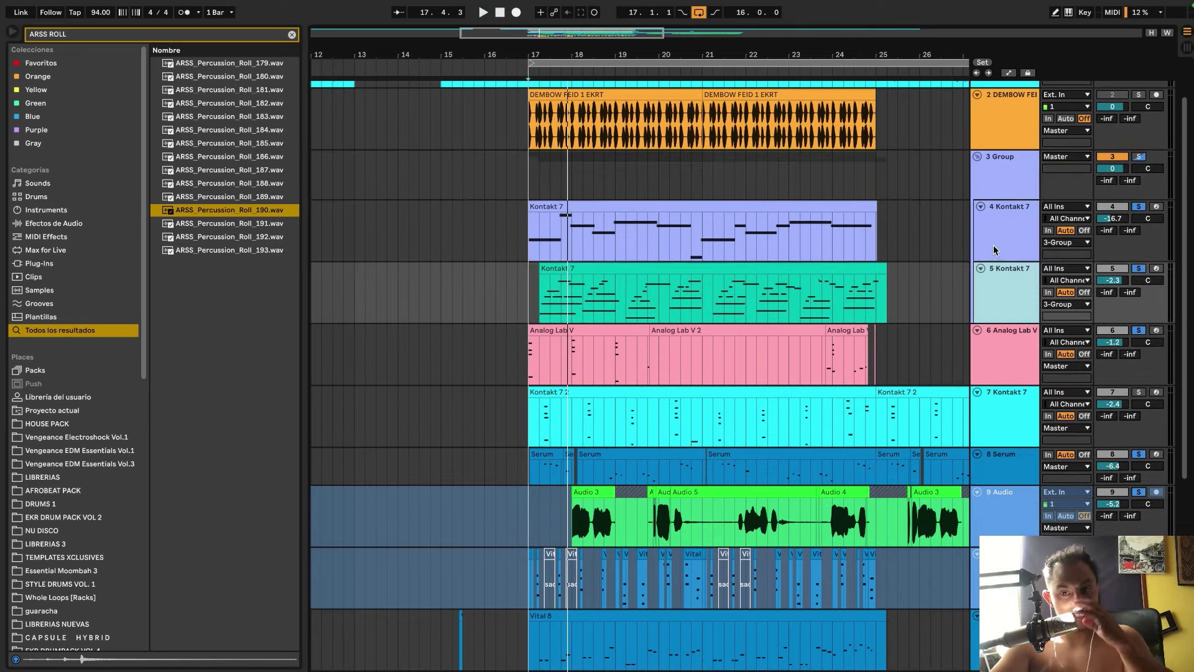
Search the plug-ins for CLA GUIT, insert CLA Guitars (s) on group track 3 and play from bar 17.
double_click(979, 178)
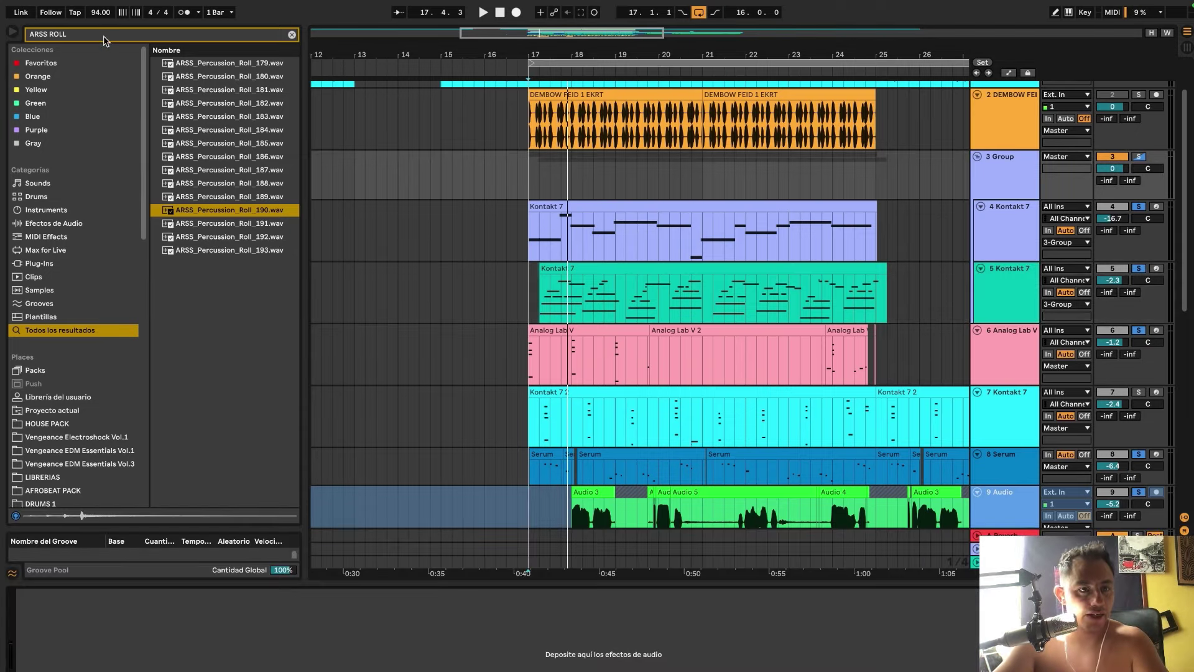
key(BackSpace)
text(CLA GUIT)
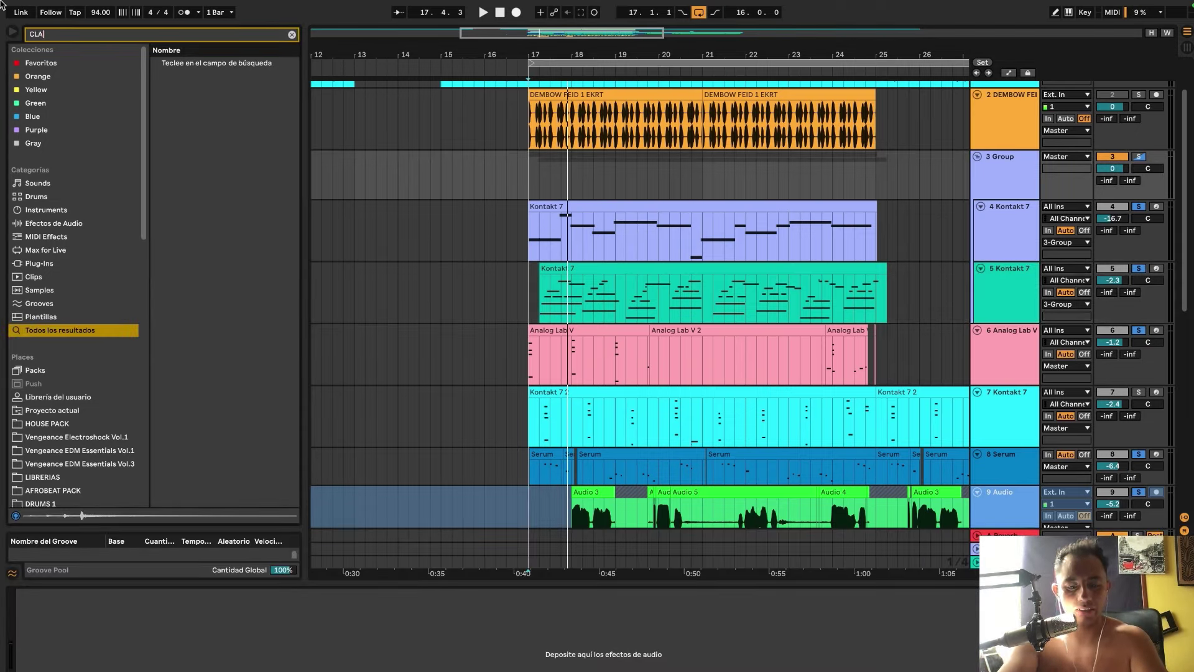
click(36, 264)
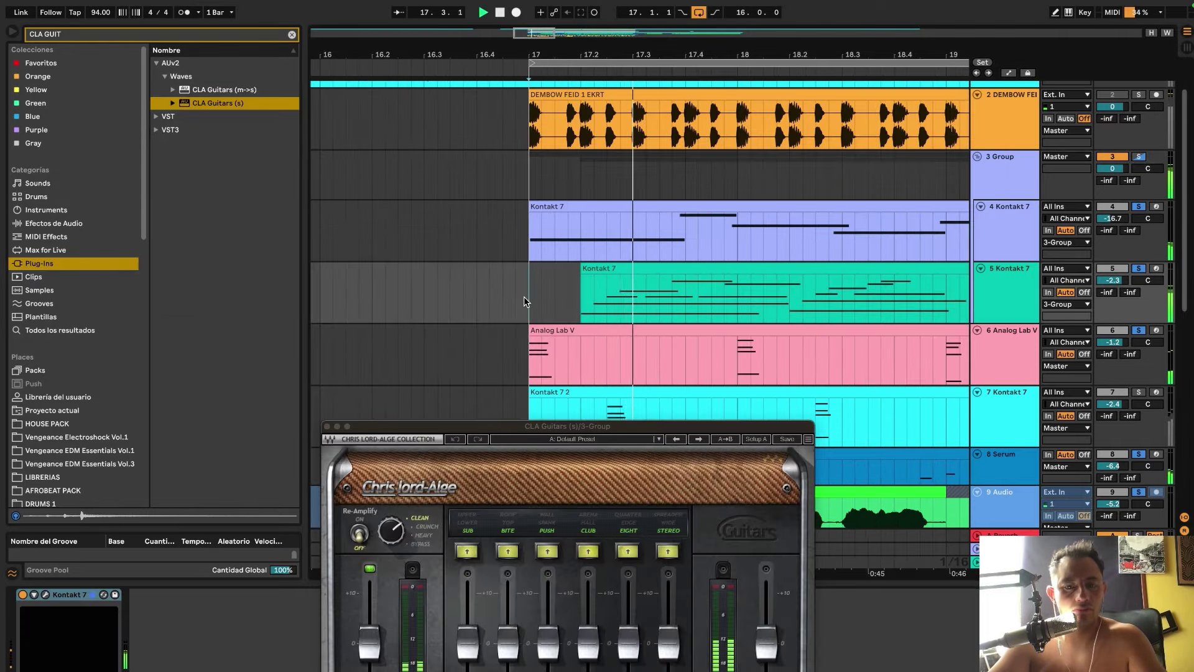
scroll(527, 297, down, 5)
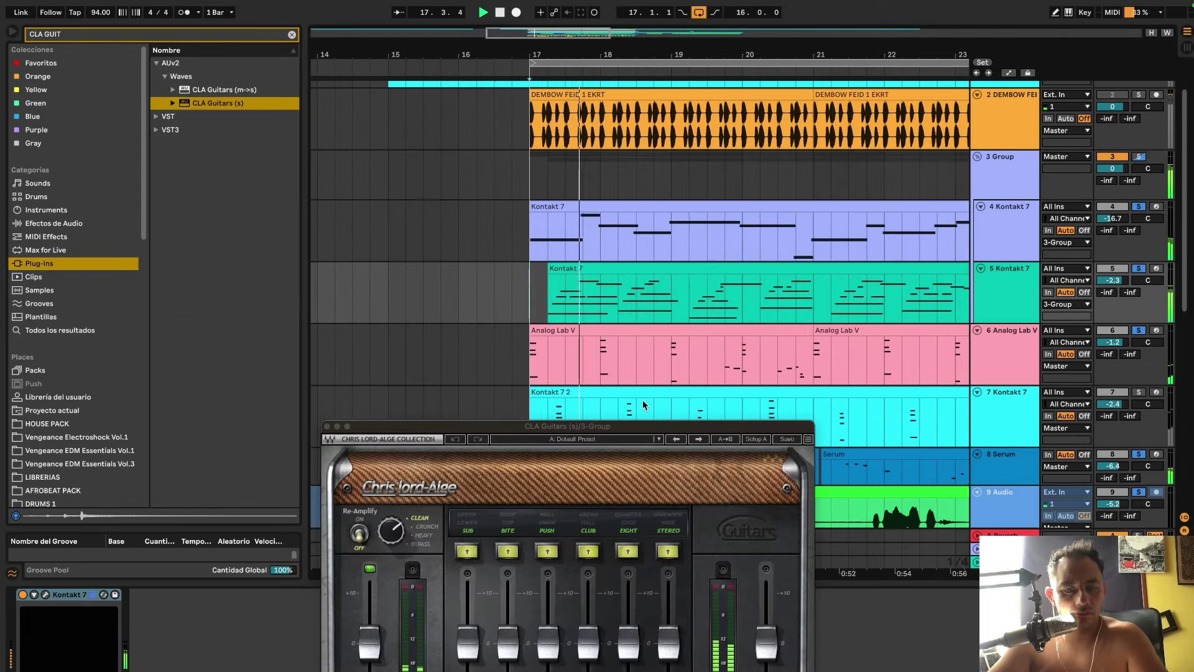
Load the Full Reset preset in CLA Guitars, switch off its Club section and close the plug-in window.
click(700, 439)
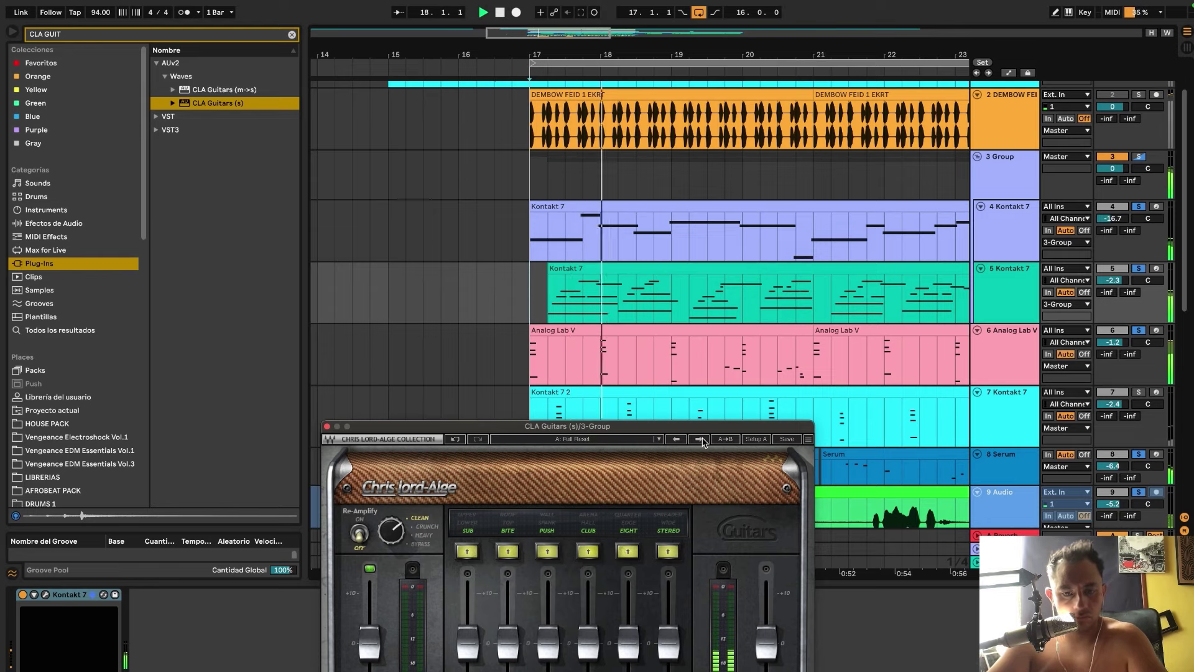
click(586, 550)
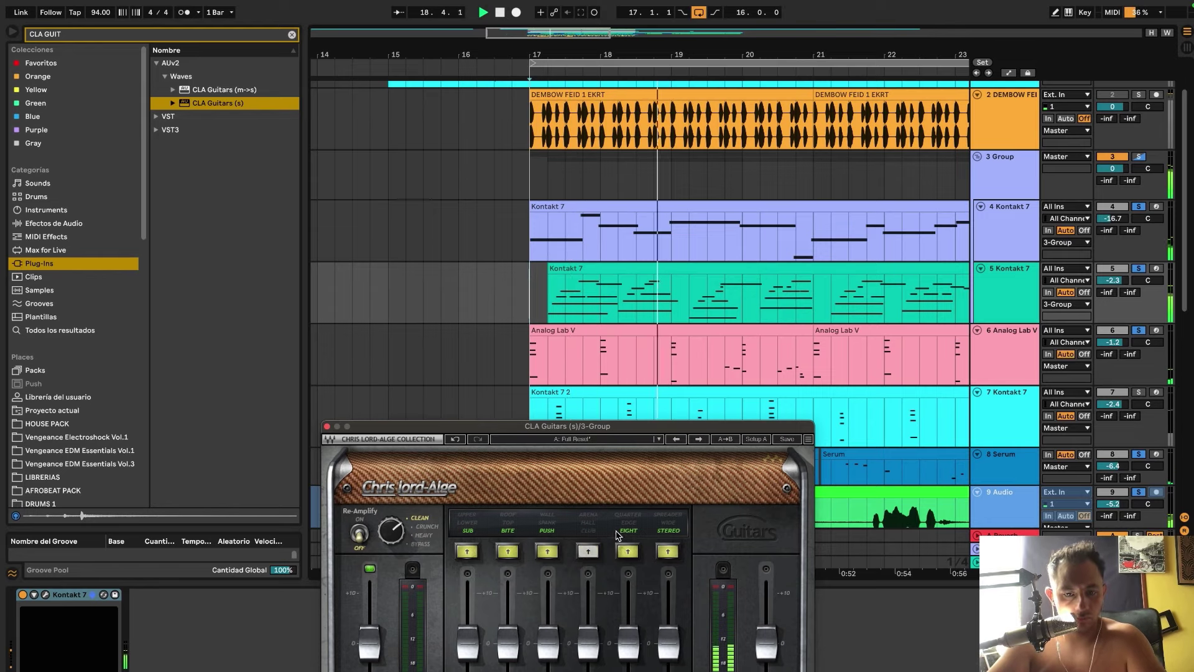
click(326, 426)
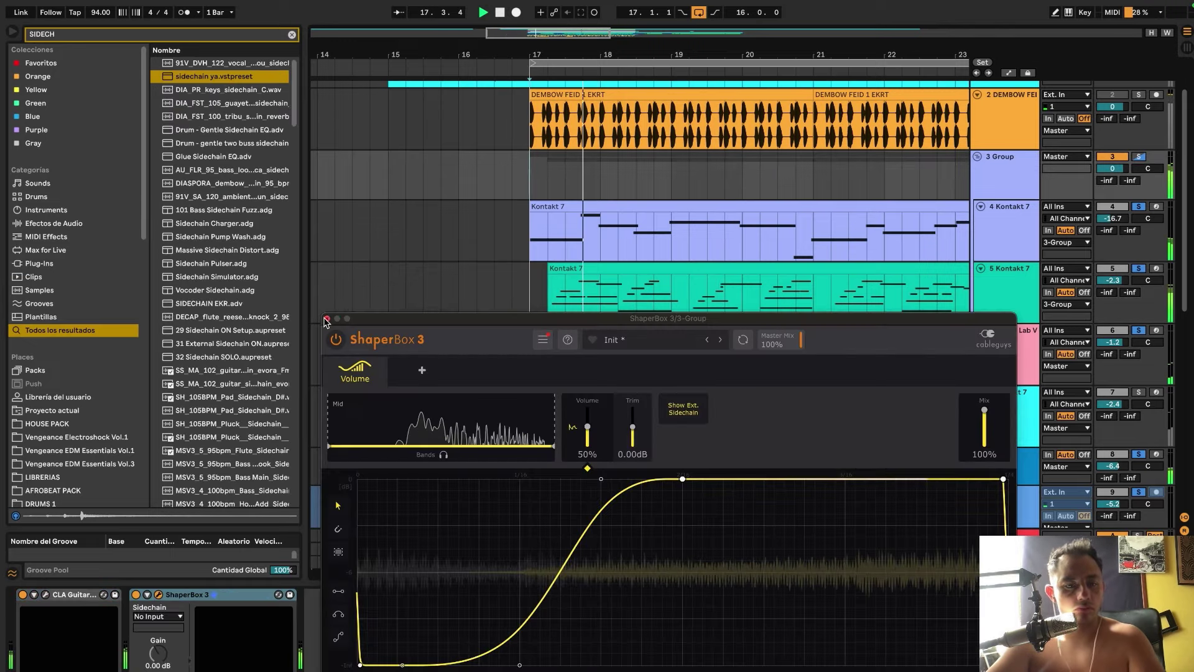
Close ShaperBox 3, add Delay ETERNITY to group track 3 and advance from its Default preset during playback.
click(327, 319)
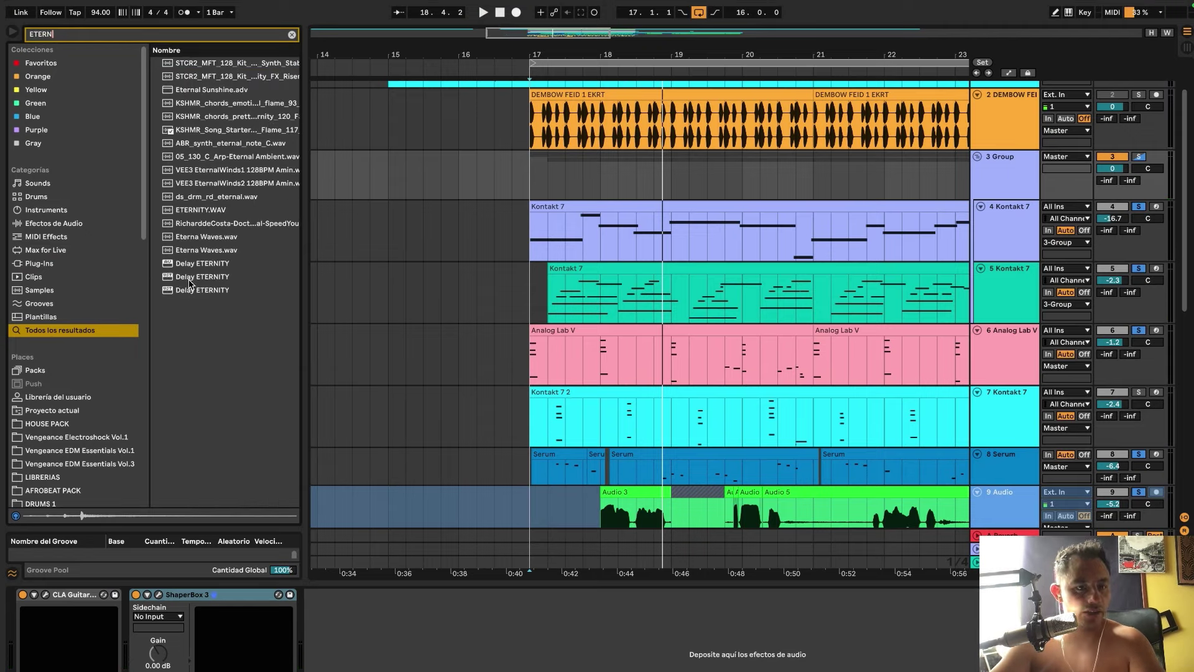
double_click(190, 283)
key(space)
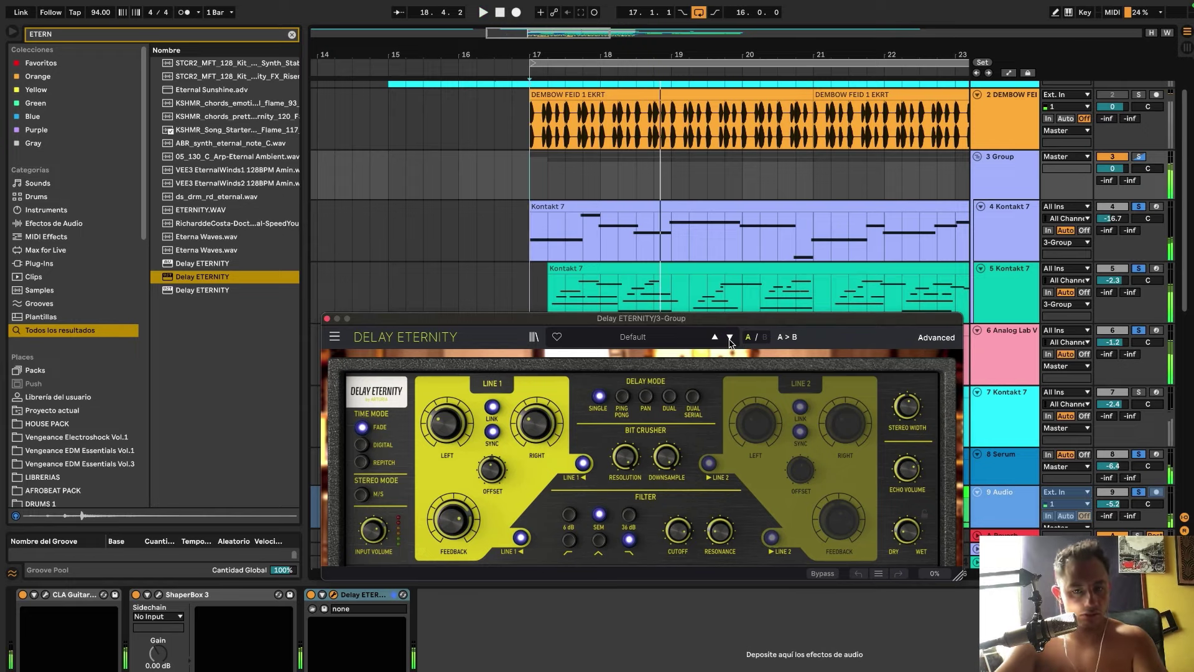
click(730, 342)
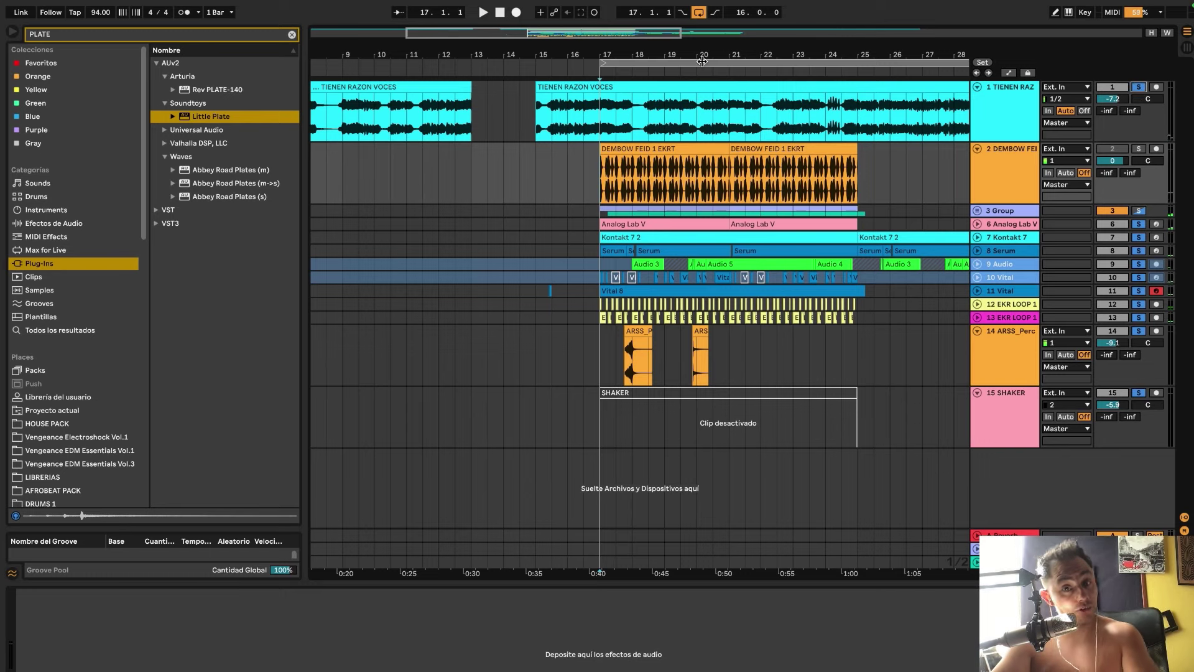
Start from beat 16.3 and record the master output onto audio track 16.
click(568, 119)
scroll(568, 119, up, 5)
key(space)
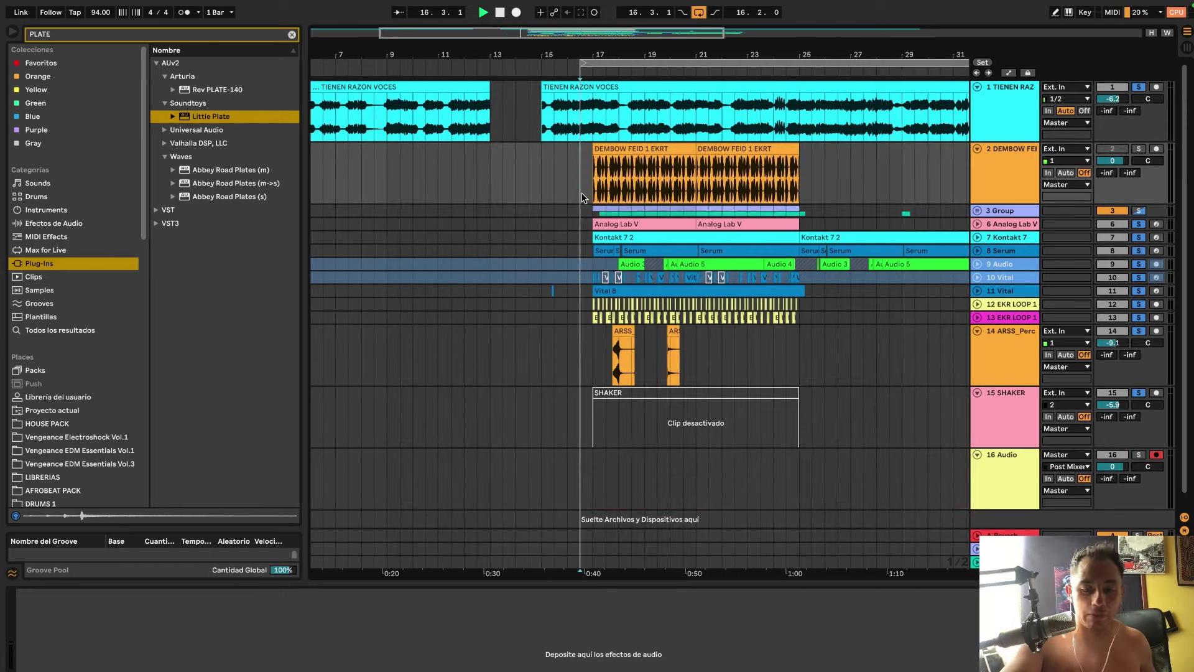
key(F9)
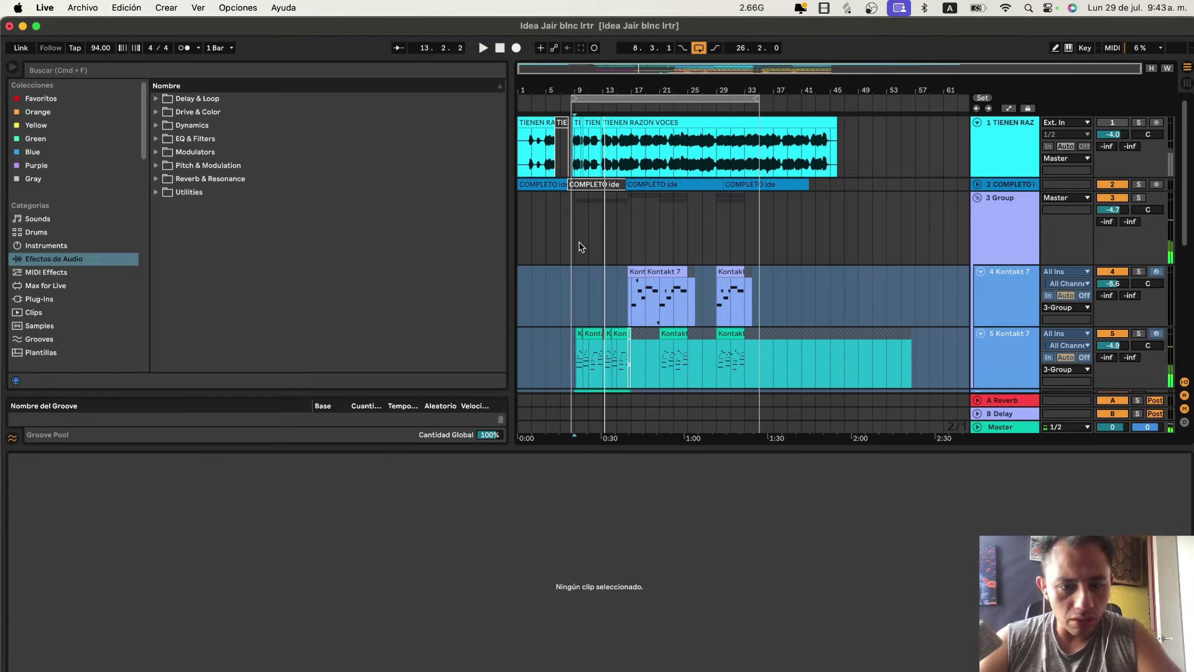
Listen to the Idea Jair blnc lrtr arrangement from bar 9, where the second Kontakt 7 part enters.
scroll(582, 248, up, 5)
click(563, 295)
key(space)
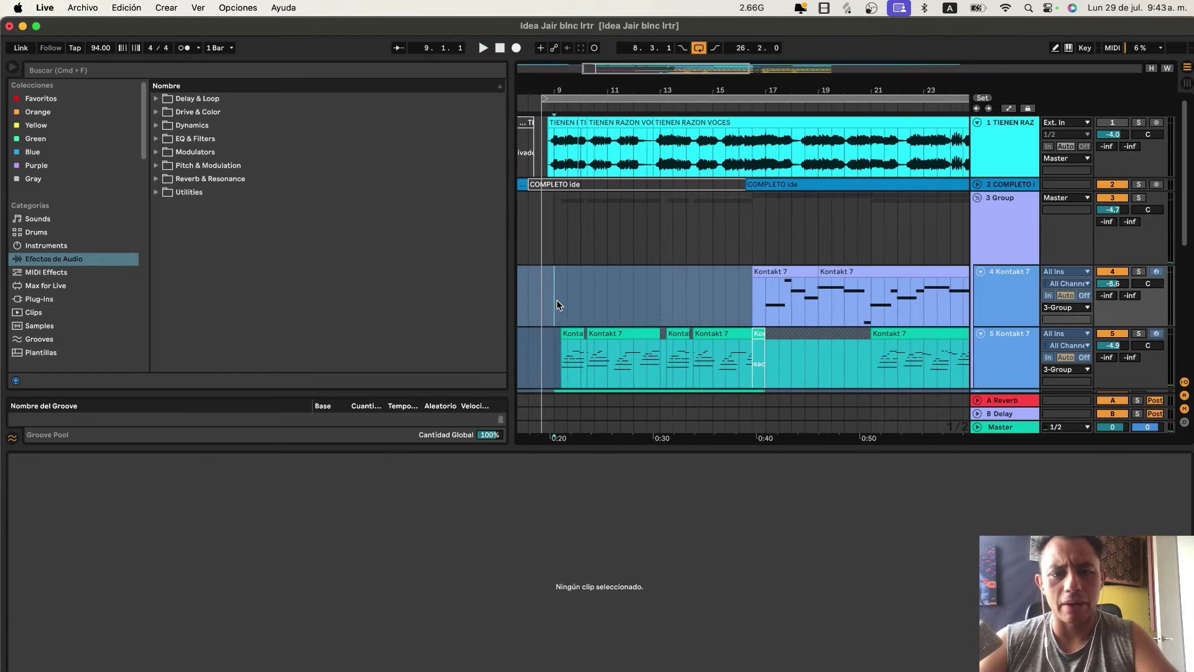
scroll(750, 336, down, 10)
key(space)
scroll(1008, 313, up, 10)
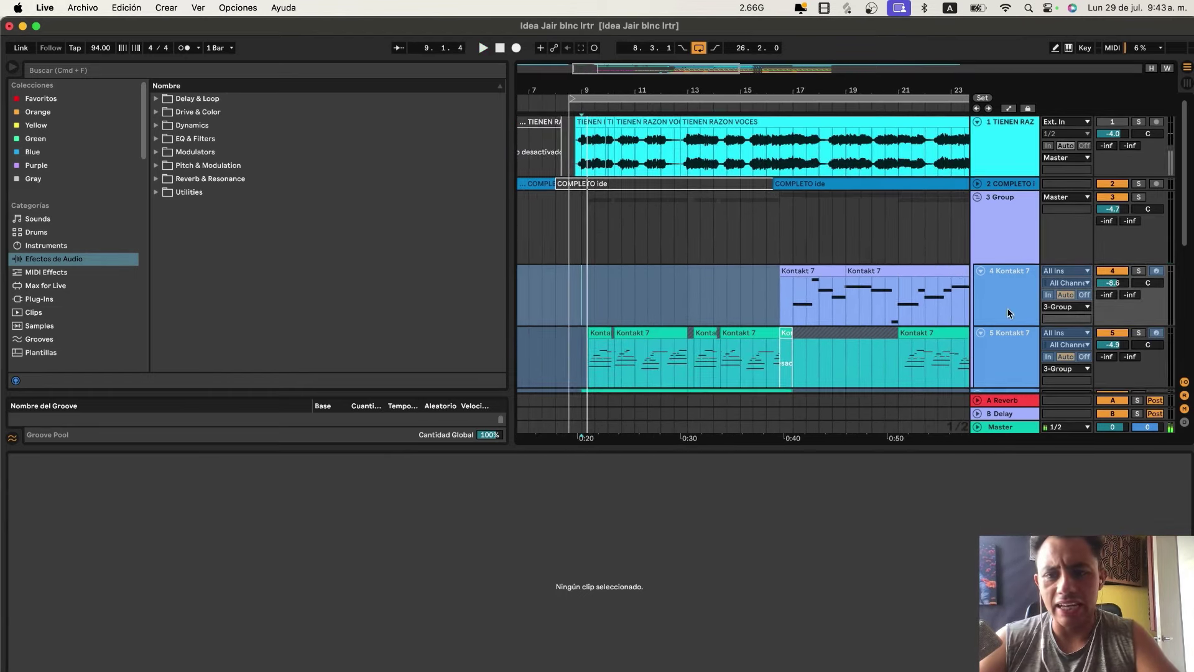
Unfreeze track 5 Kontakt 7.
click(1010, 351)
right_click(1011, 353)
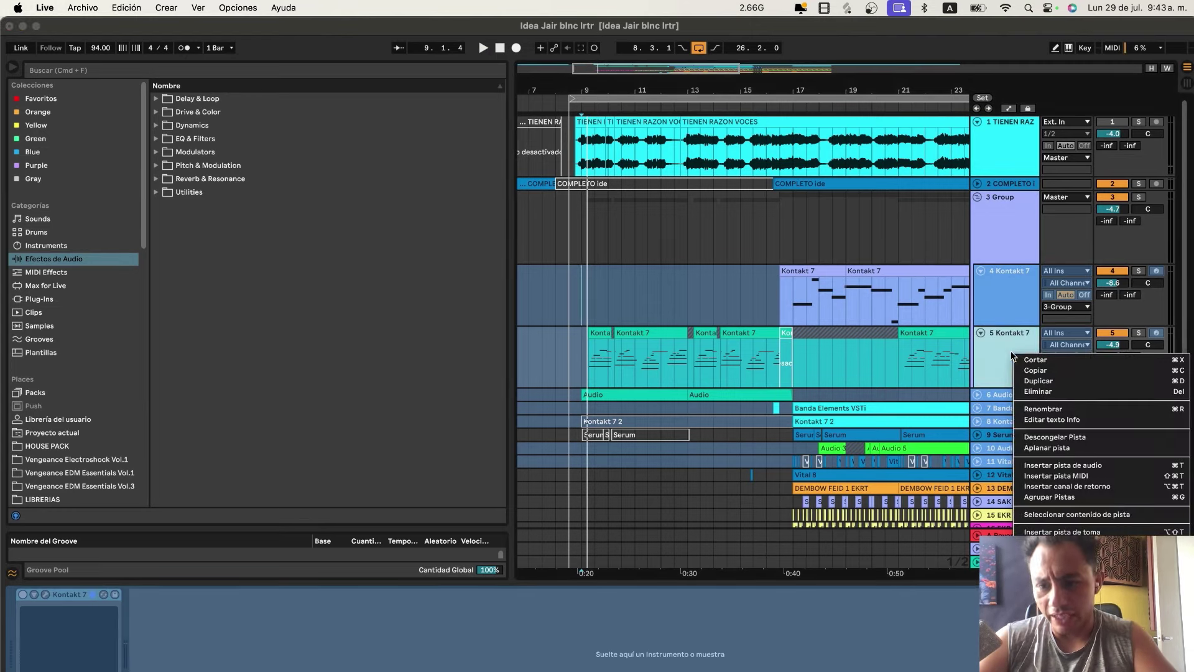
click(1076, 439)
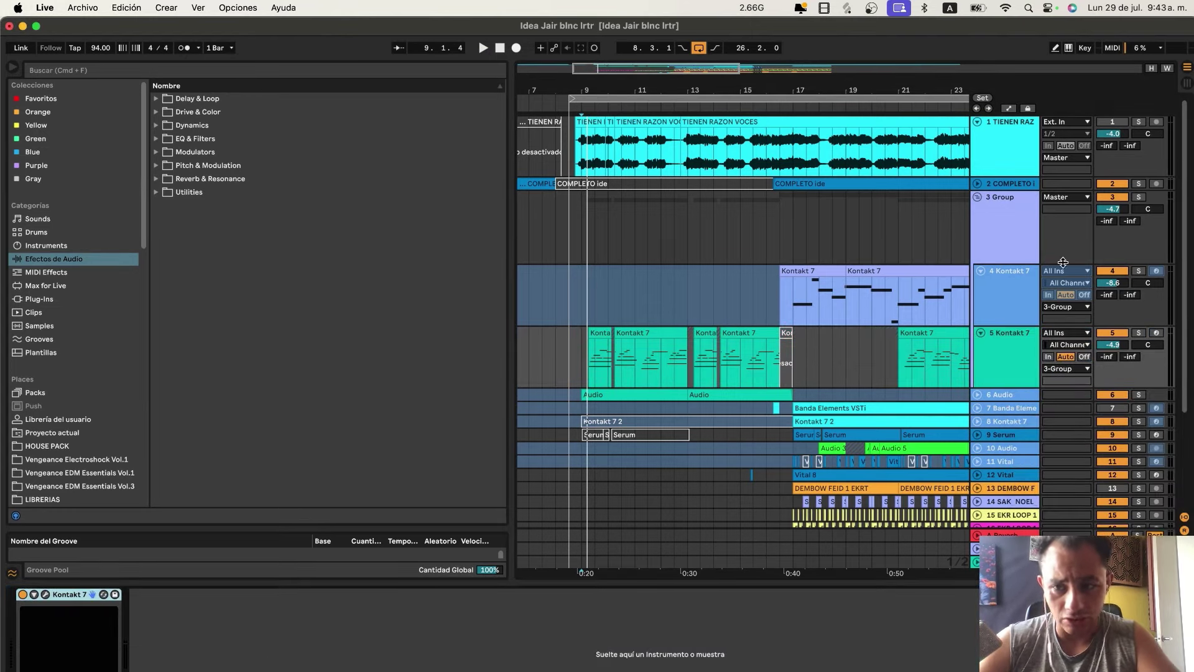
Reset the volume of group track 3 to 0 dB and compare playback with CLA Guitars switched on and off.
double_click(1112, 210)
key(space)
click(1019, 222)
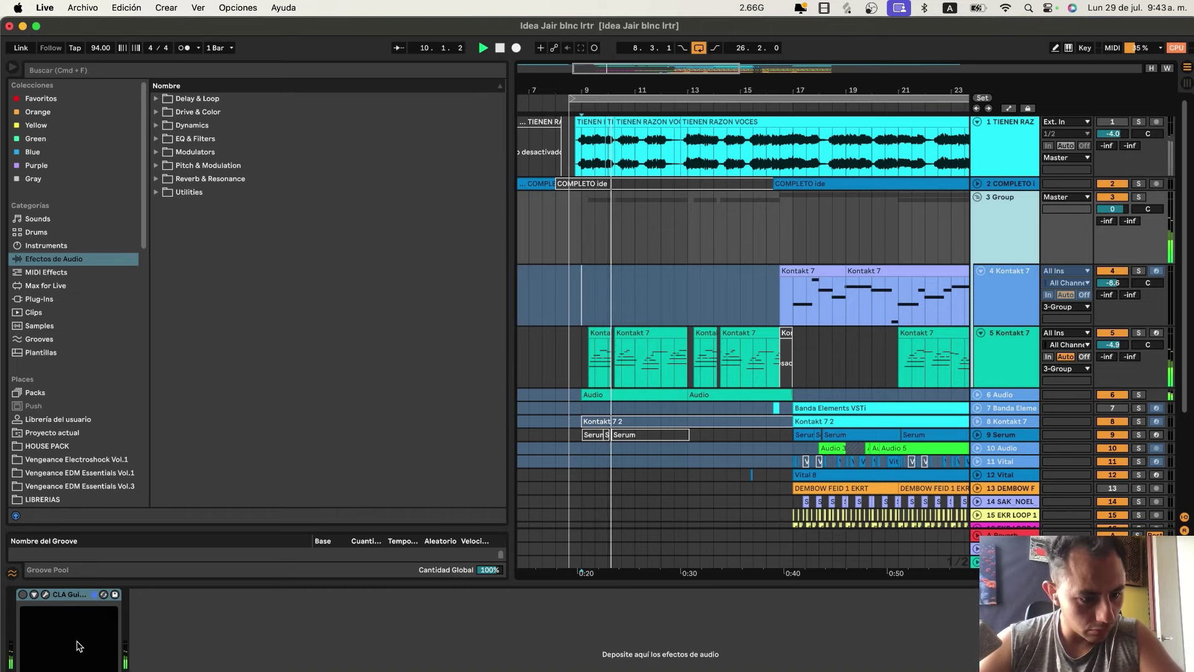
click(23, 594)
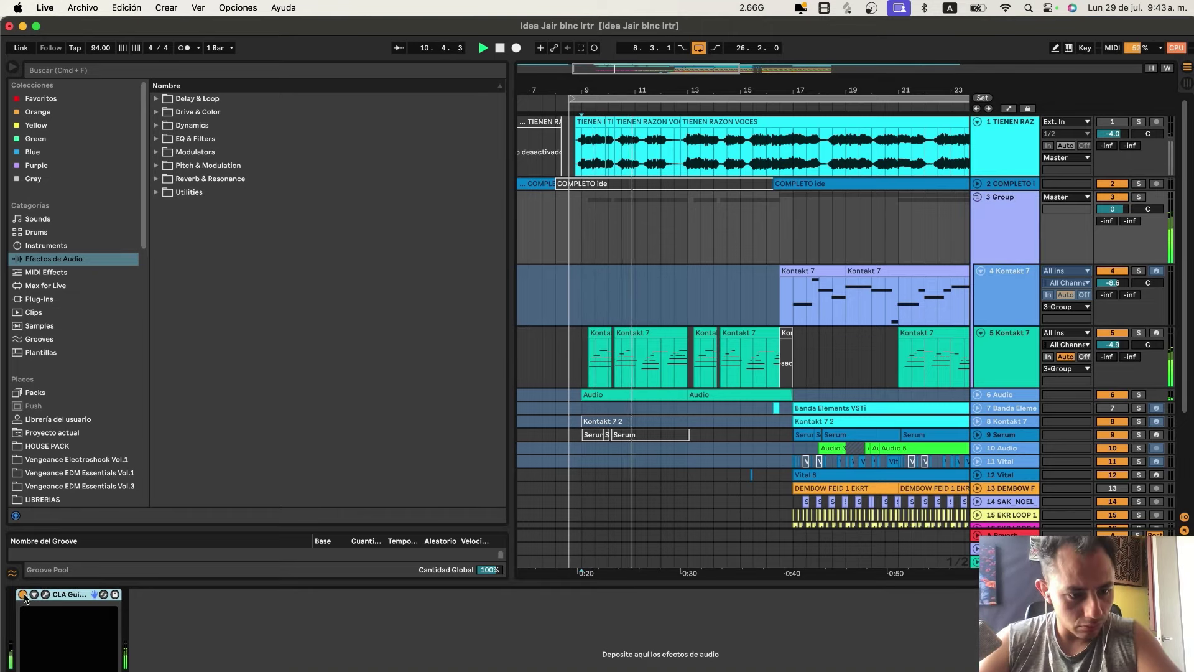
click(23, 596)
key(space)
Open Electric Mint in Kontakt on track 5 and compare its Open and Muted melody articulations during playback from bar 9.
click(1001, 371)
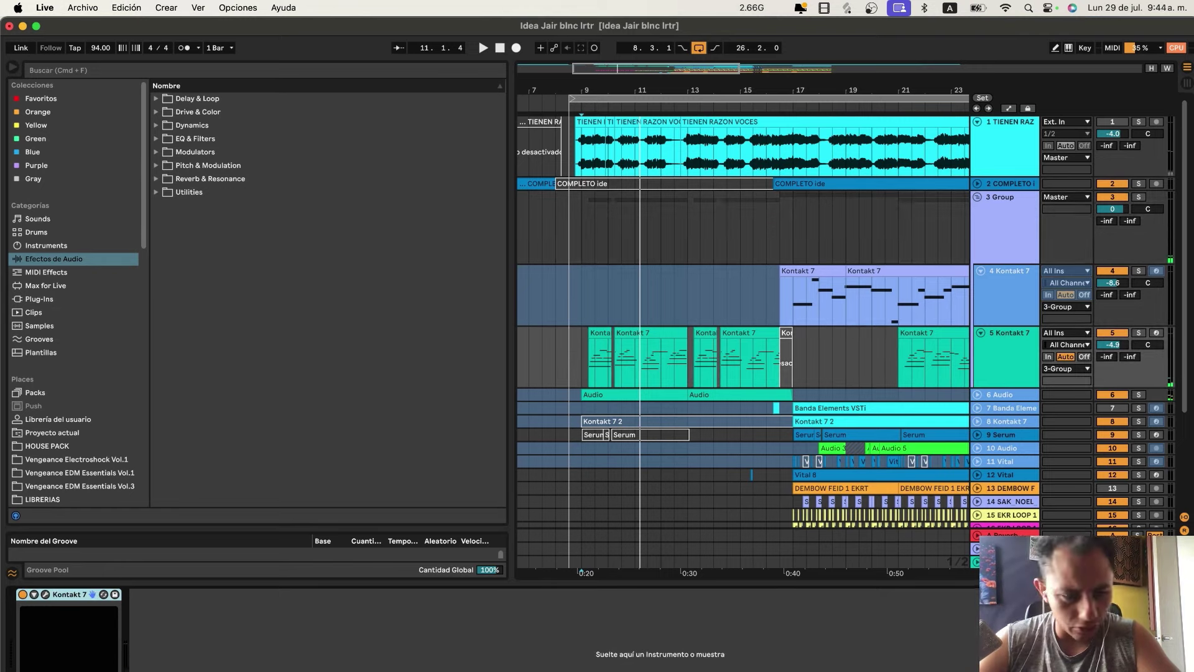
click(44, 595)
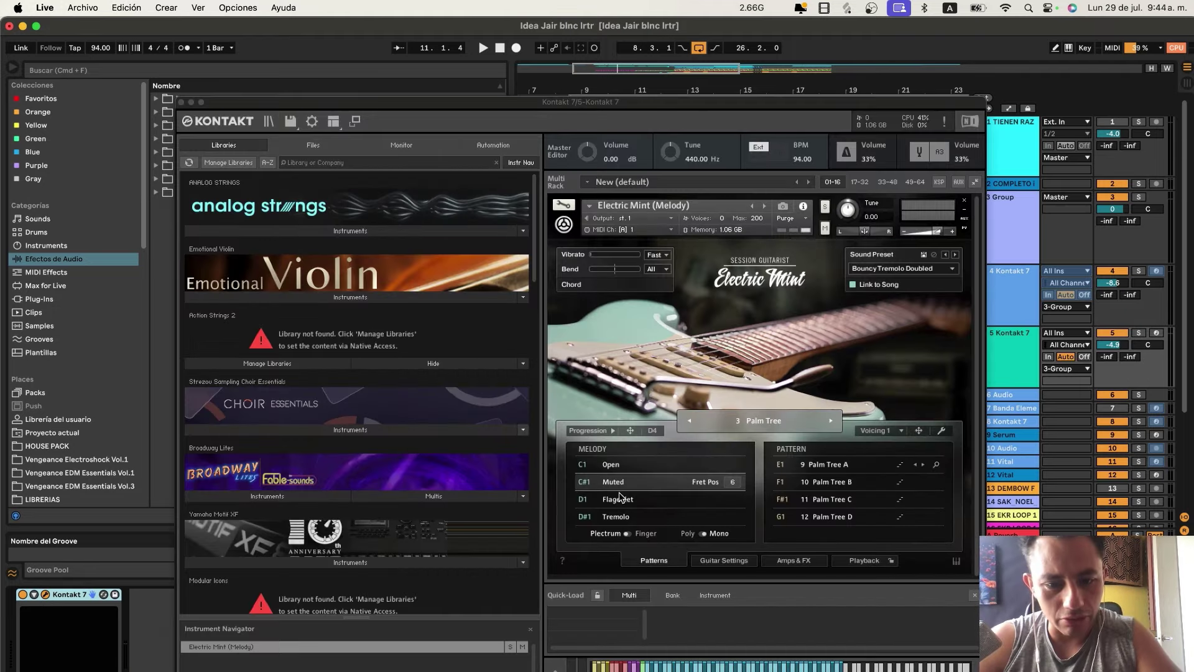
click(619, 465)
key(space)
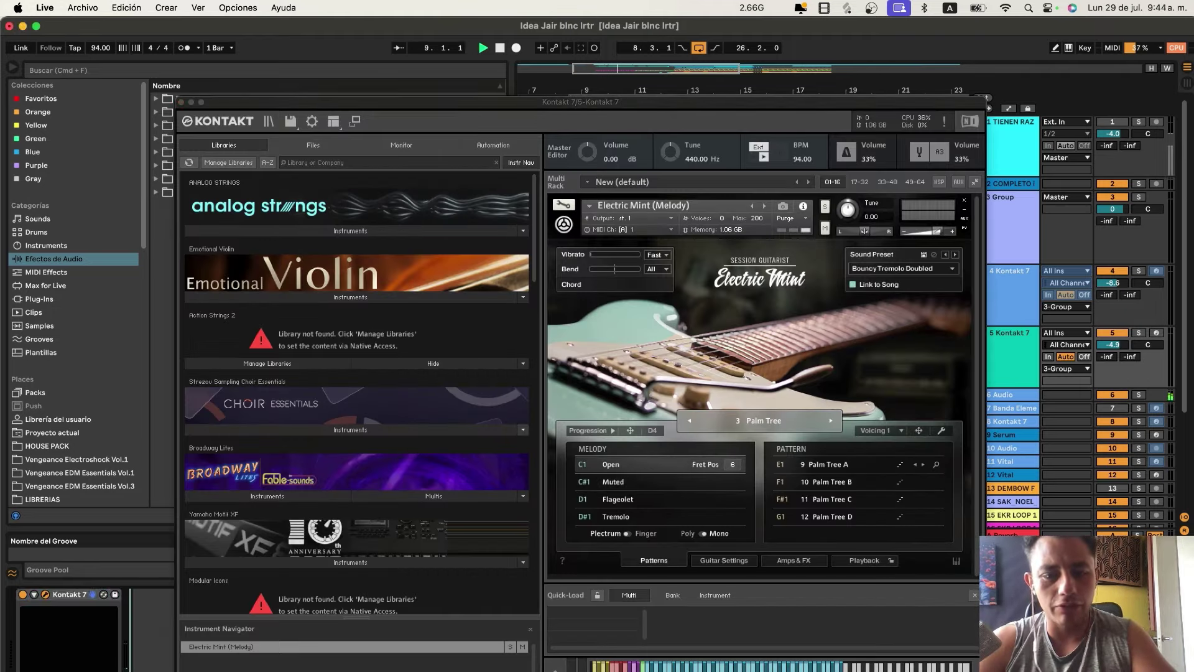
drag(685, 100, 708, 57)
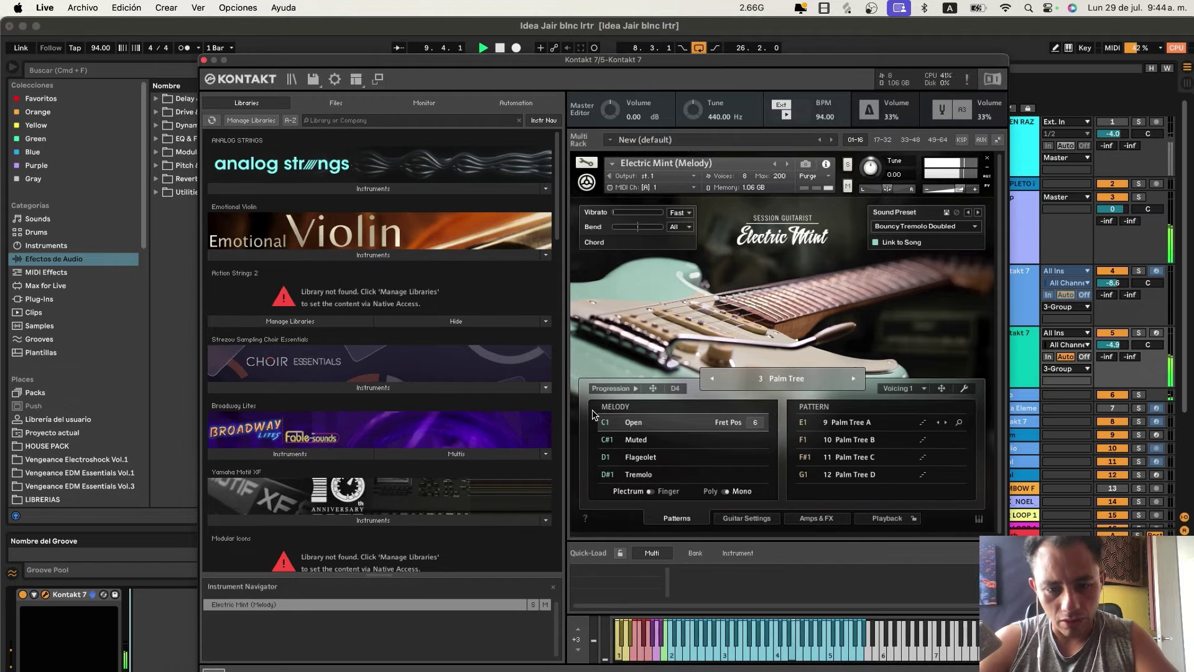
click(644, 442)
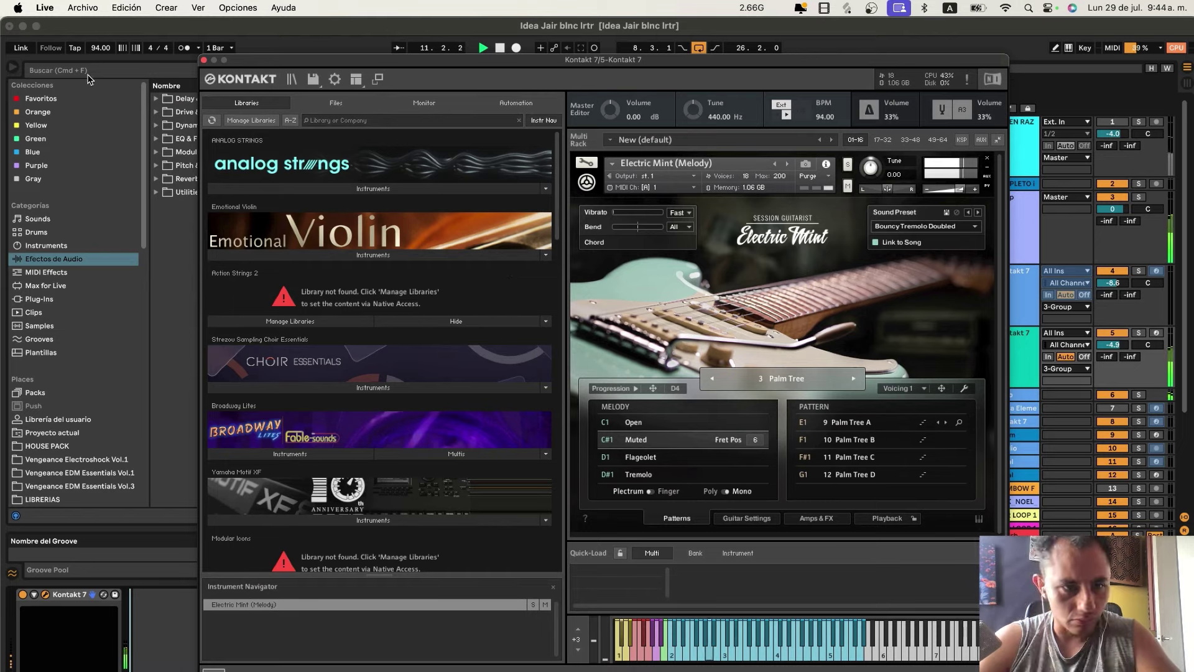
Review Electric Mint's guitar settings and effects chain, set the Replika Delay mix to 14%, and audition the sound.
click(1066, 594)
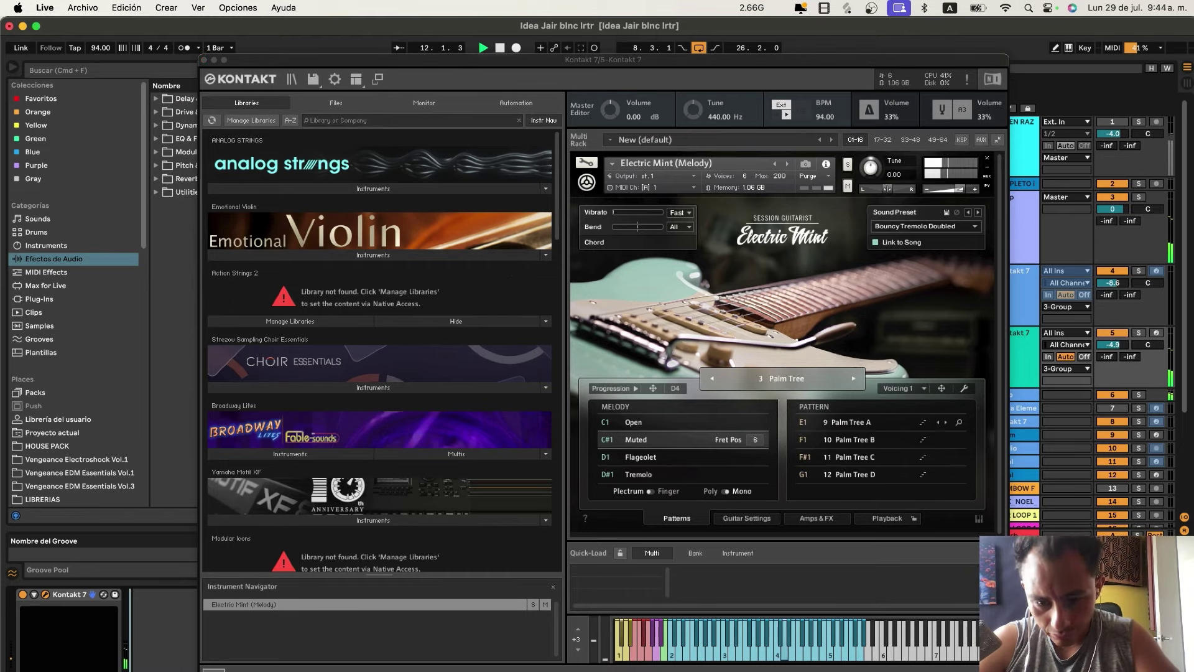
click(742, 519)
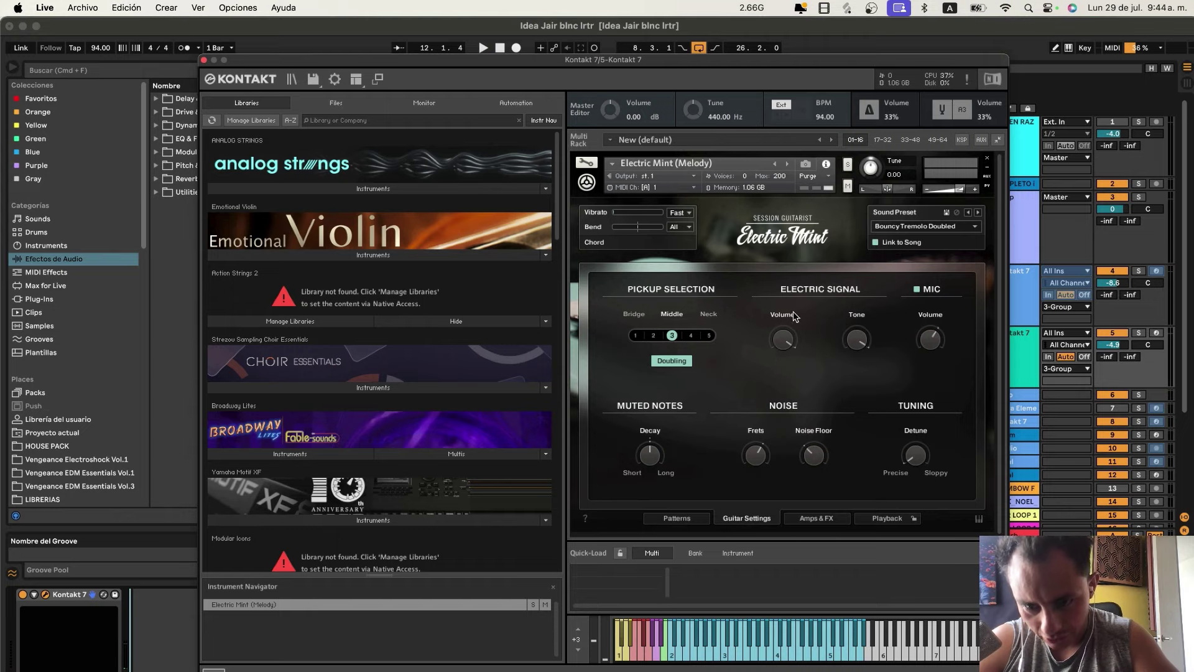
click(817, 518)
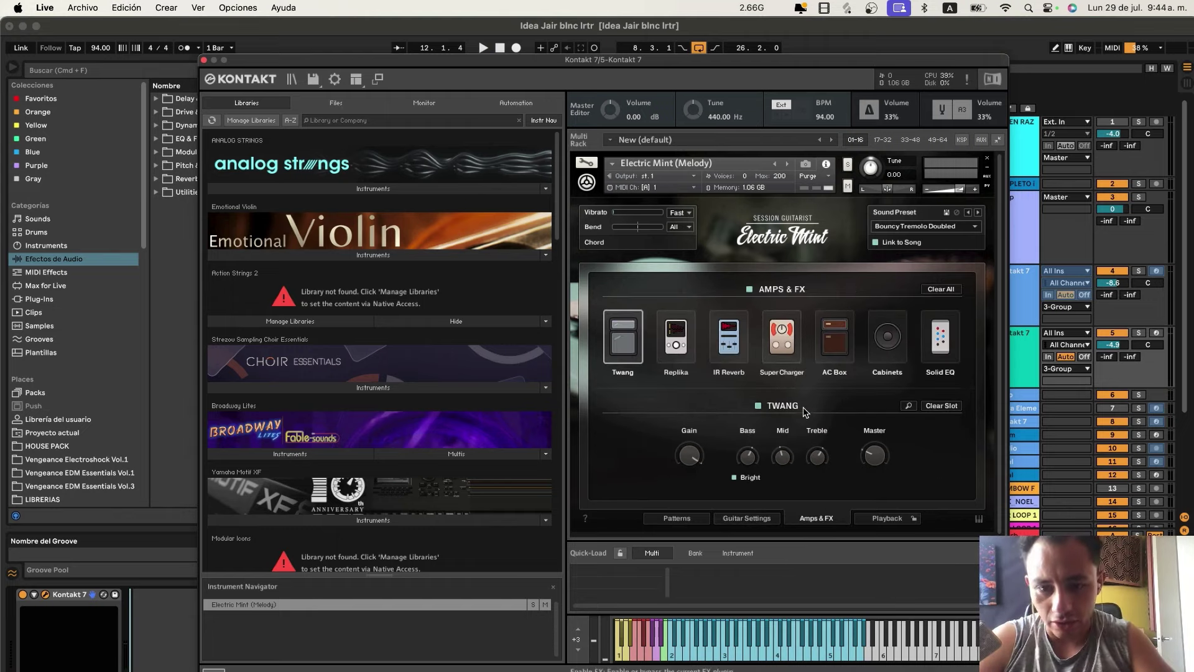
click(731, 351)
click(777, 355)
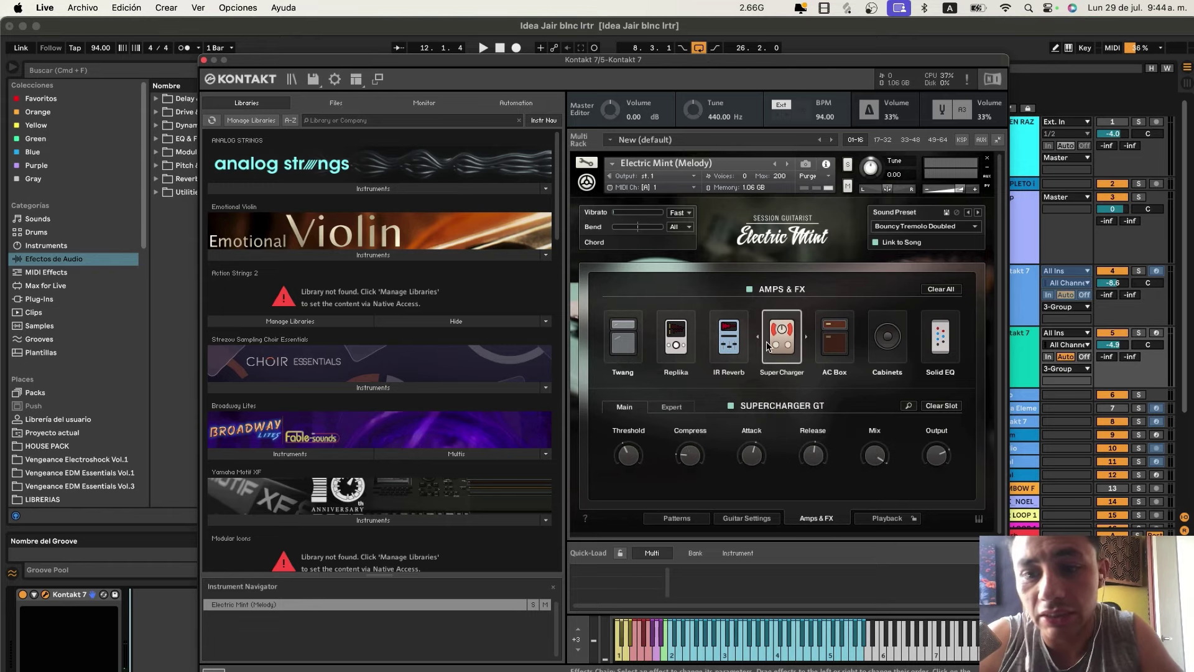
click(684, 330)
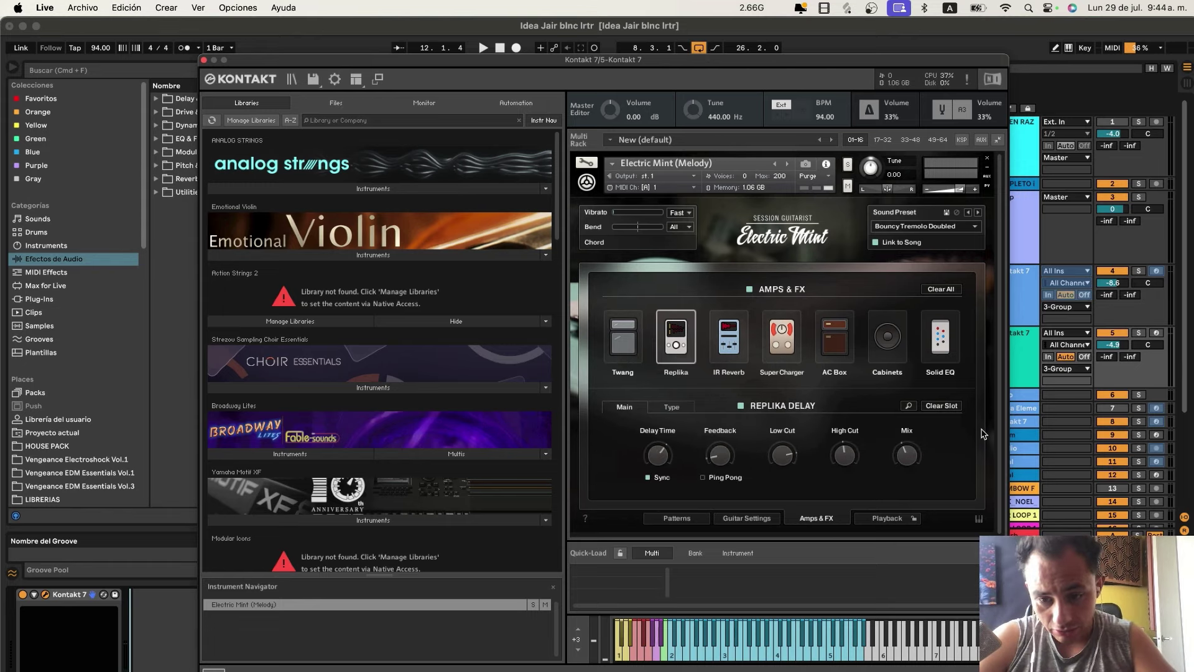
key(space)
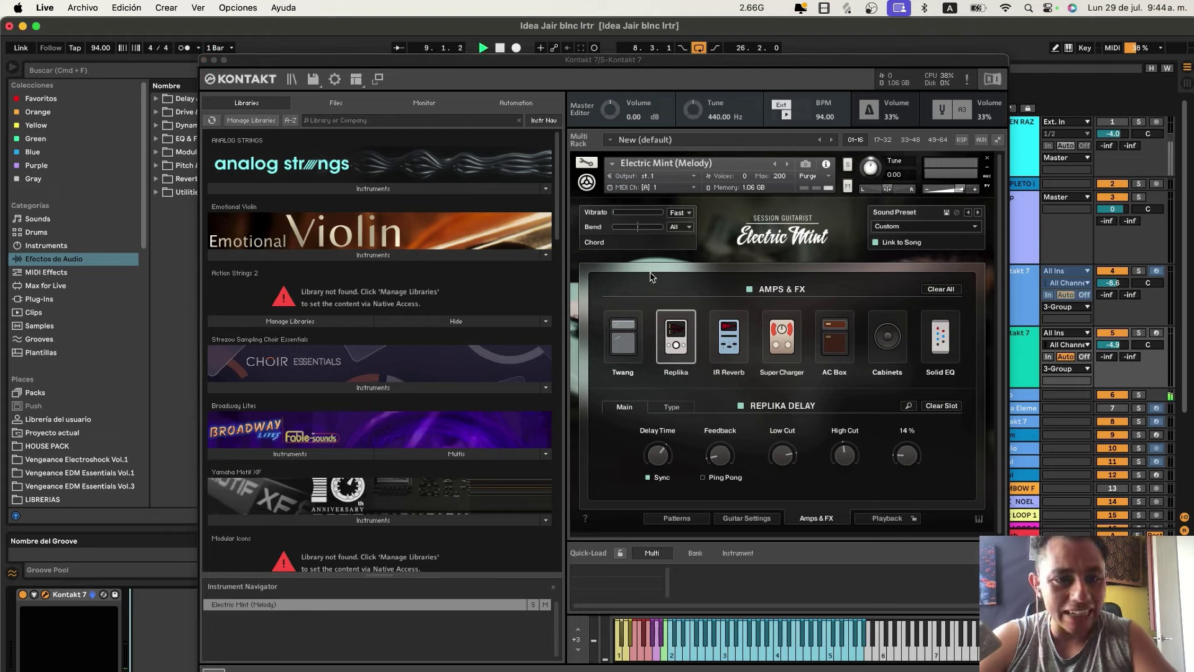
click(203, 59)
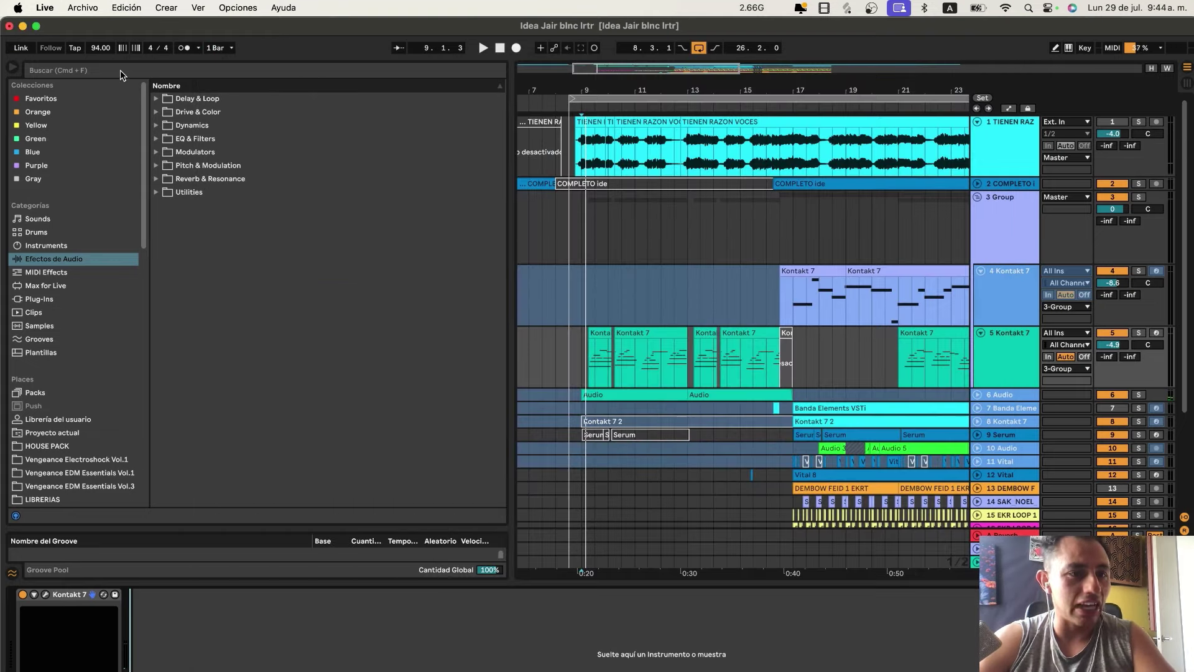
Search the plug-ins for "2a" and add the AUv2 Waves CLA-2A (s) after Kontakt 7 on track 5.
click(120, 70)
text(2a)
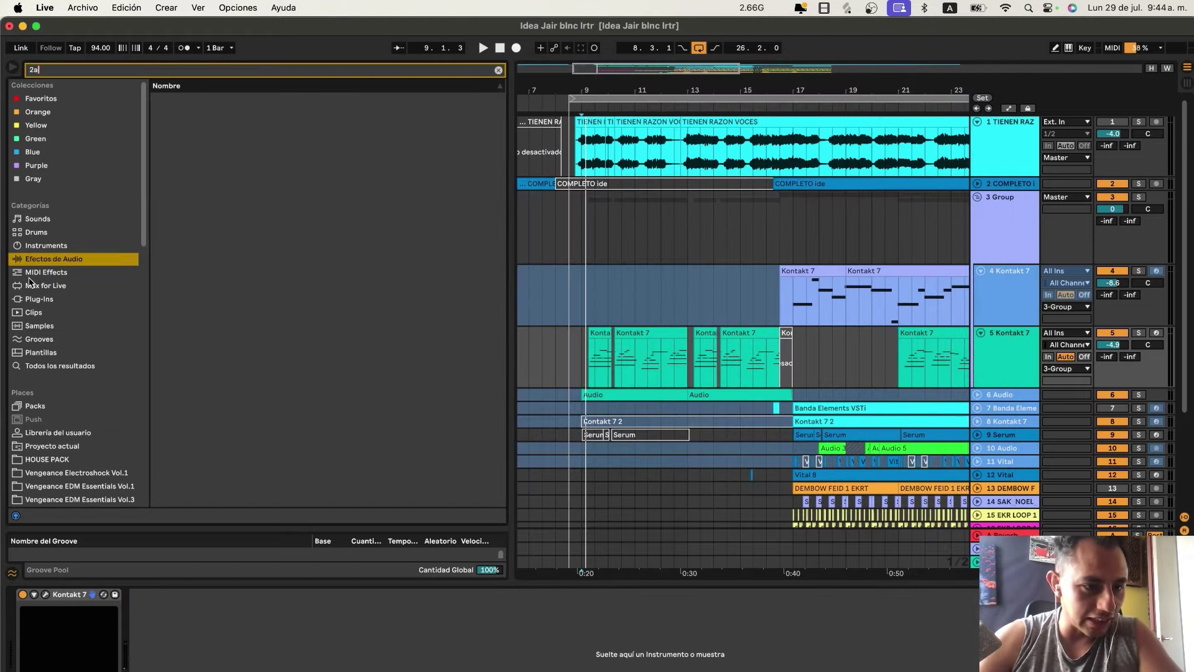
click(48, 299)
click(162, 125)
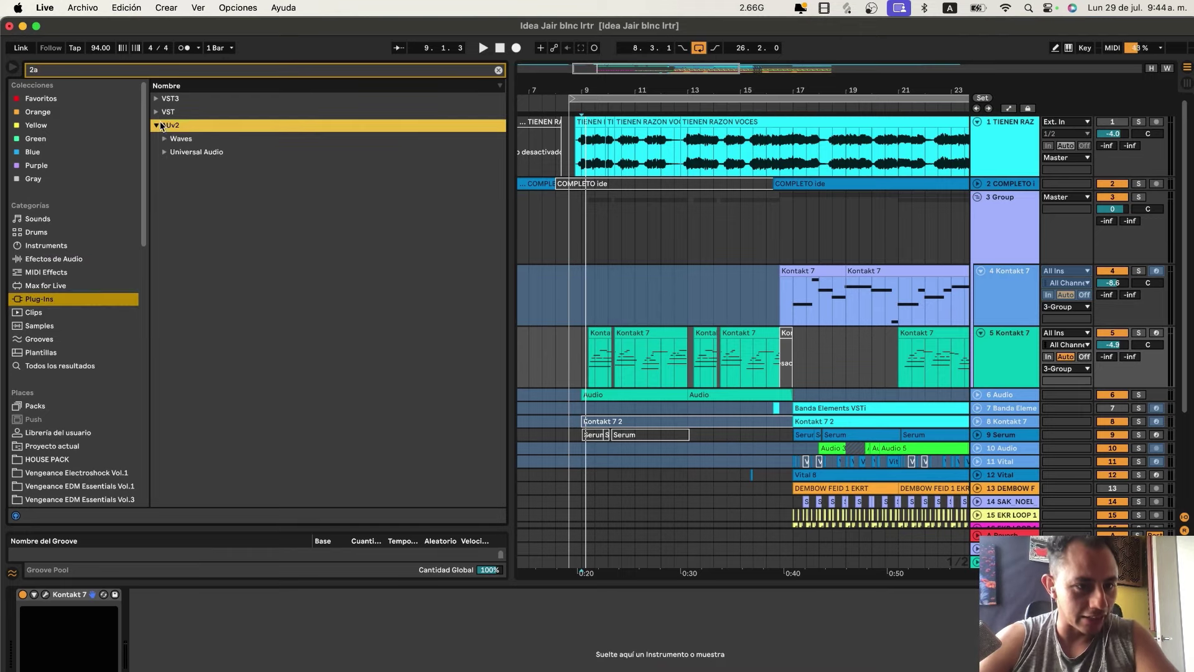
click(166, 139)
click(197, 153)
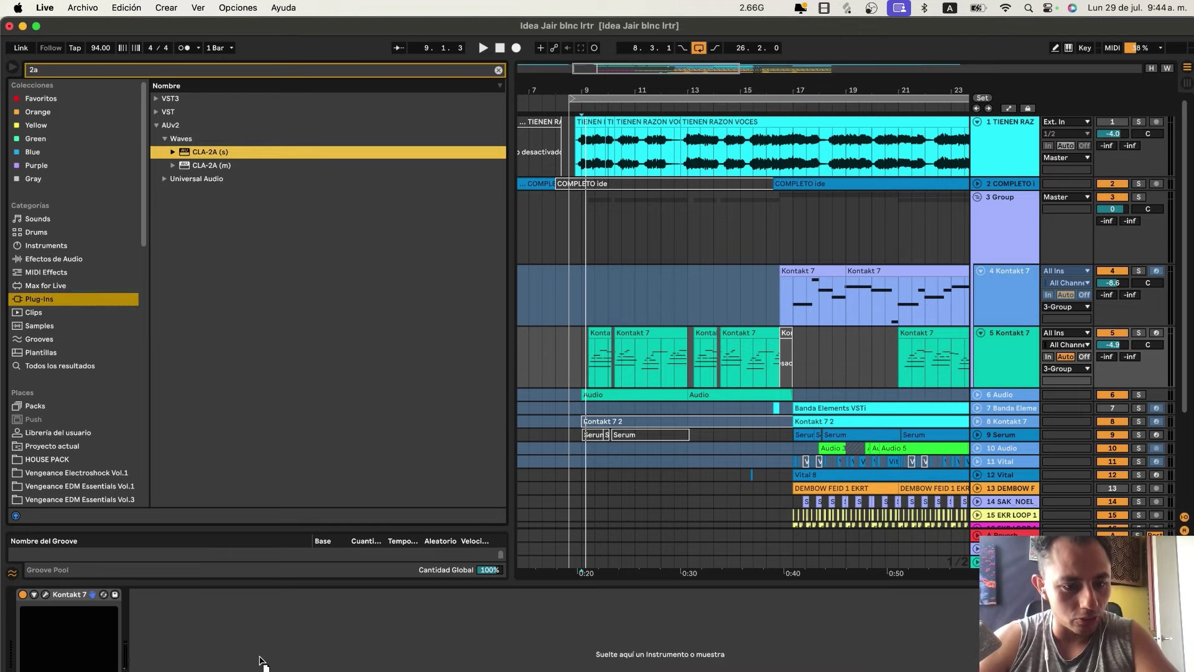
drag(260, 662, 260, 662)
Adjust the CLA-2A's peak reduction on track 5 while playing the part from bar 9.
key(space)
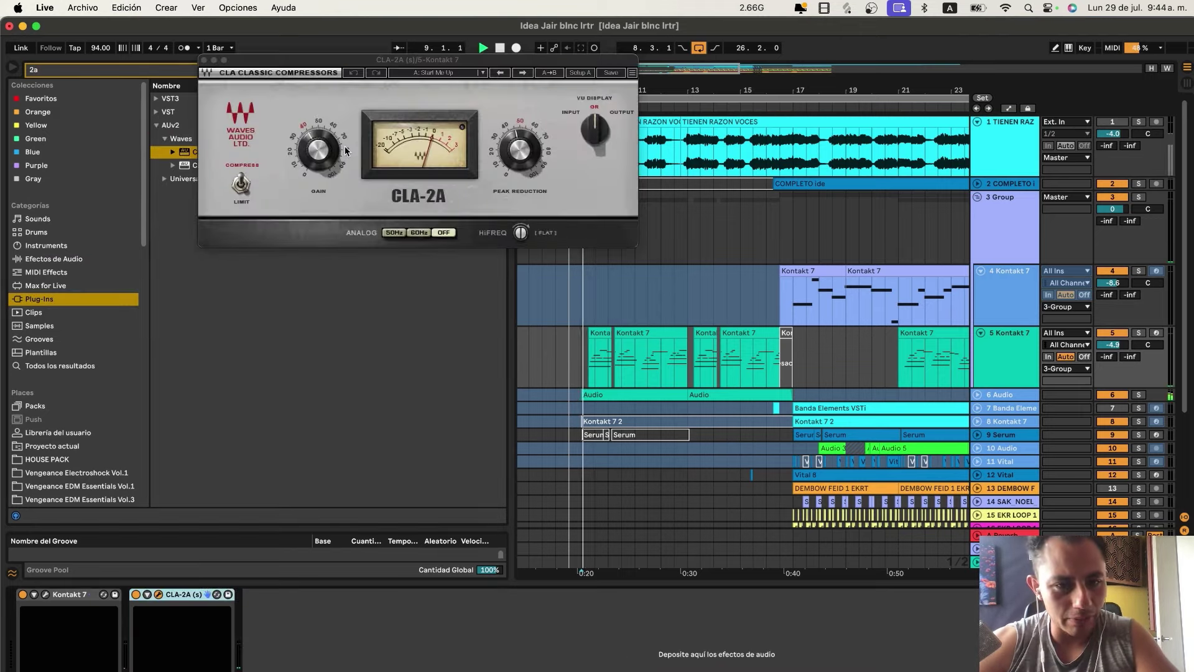
drag(503, 171, 504, 163)
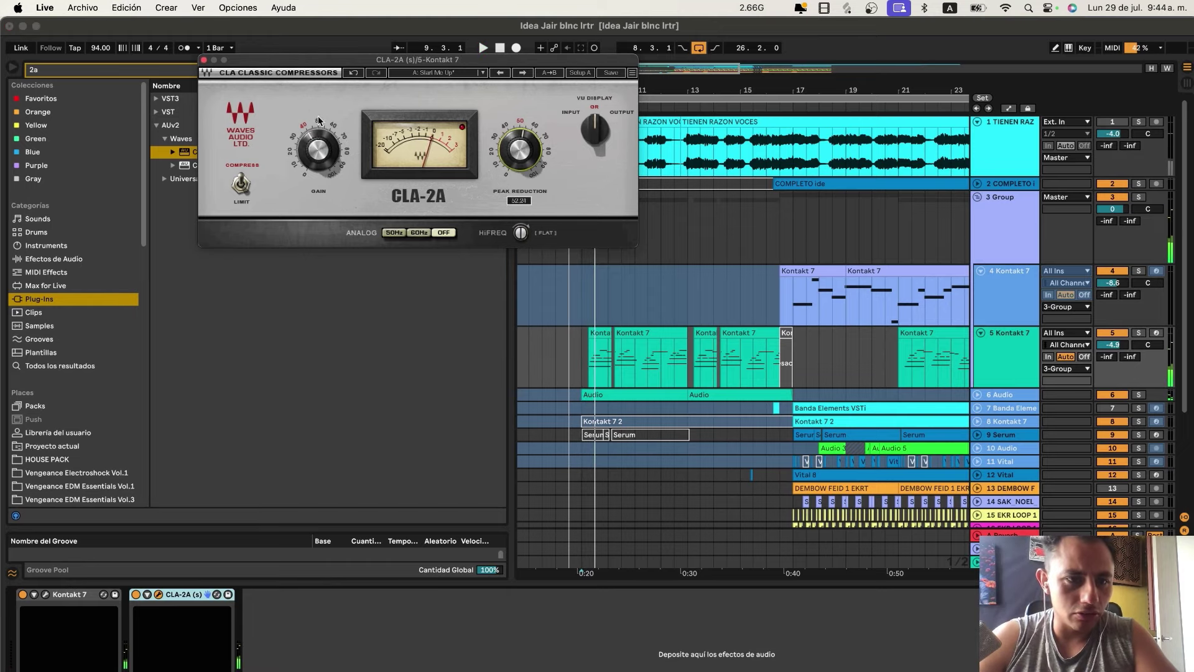
click(204, 61)
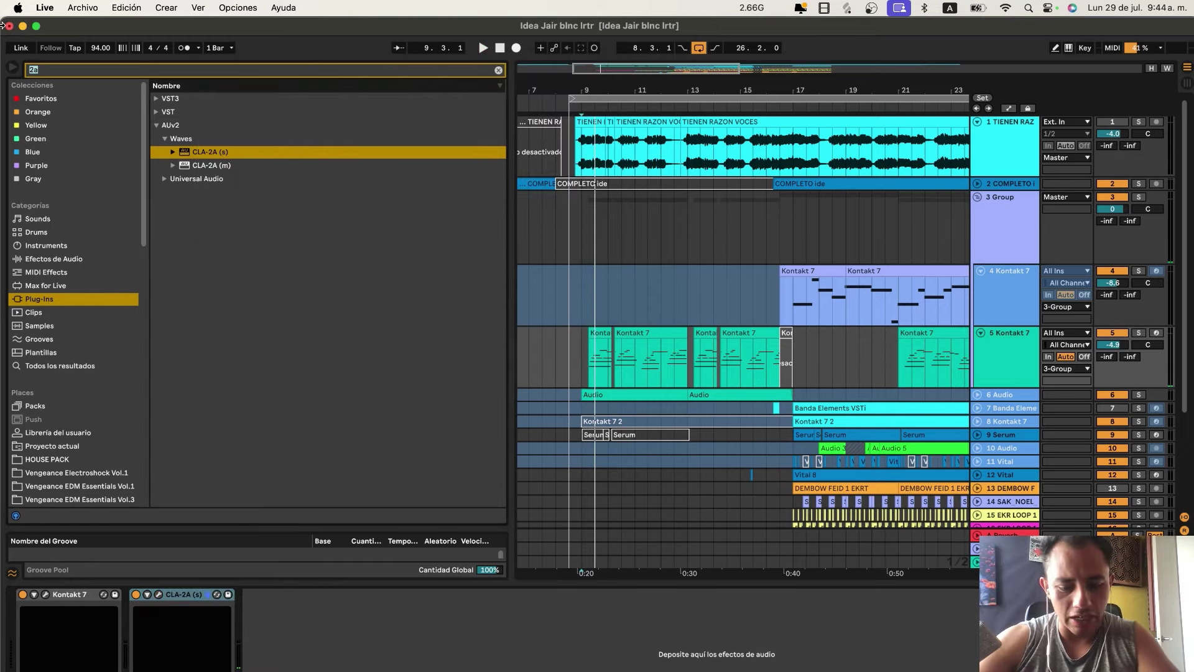
Find FabFilter Pro-MB among the AUv2 plug-ins and add it after the CLA-2A on track 5.
text(mb)
click(163, 139)
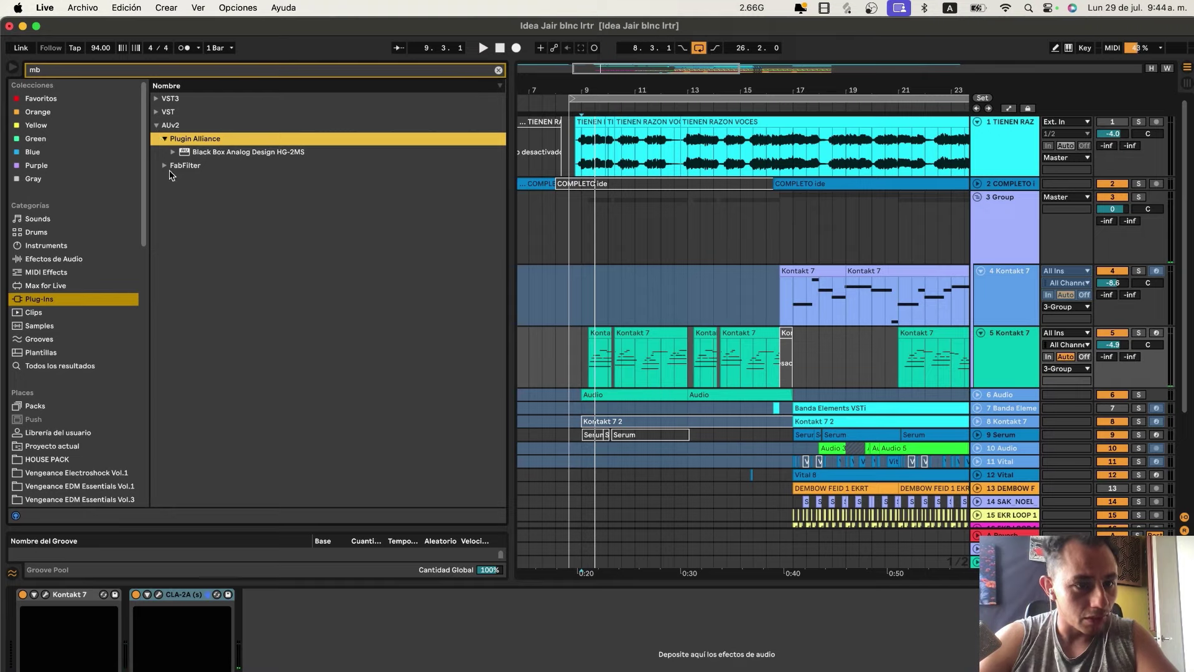
click(171, 165)
drag(199, 166, 301, 619)
Create a compression band in the Pro-MB's upper mids with a low crossover at about 1375 Hz and audition it.
key(space)
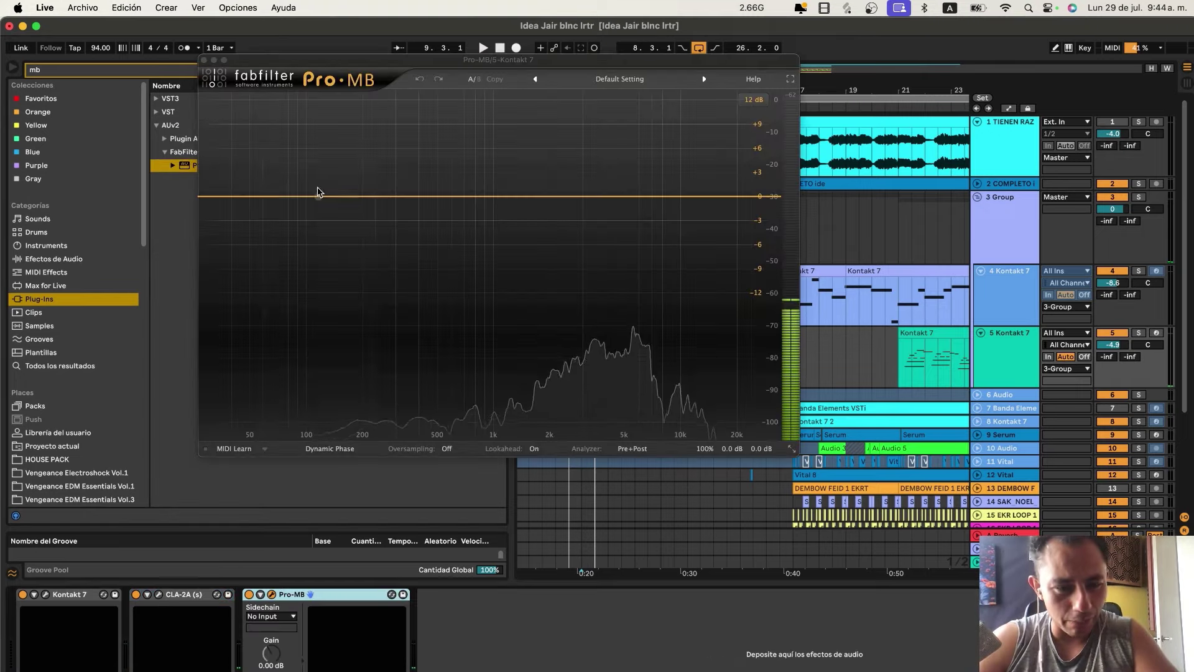
drag(614, 196, 519, 218)
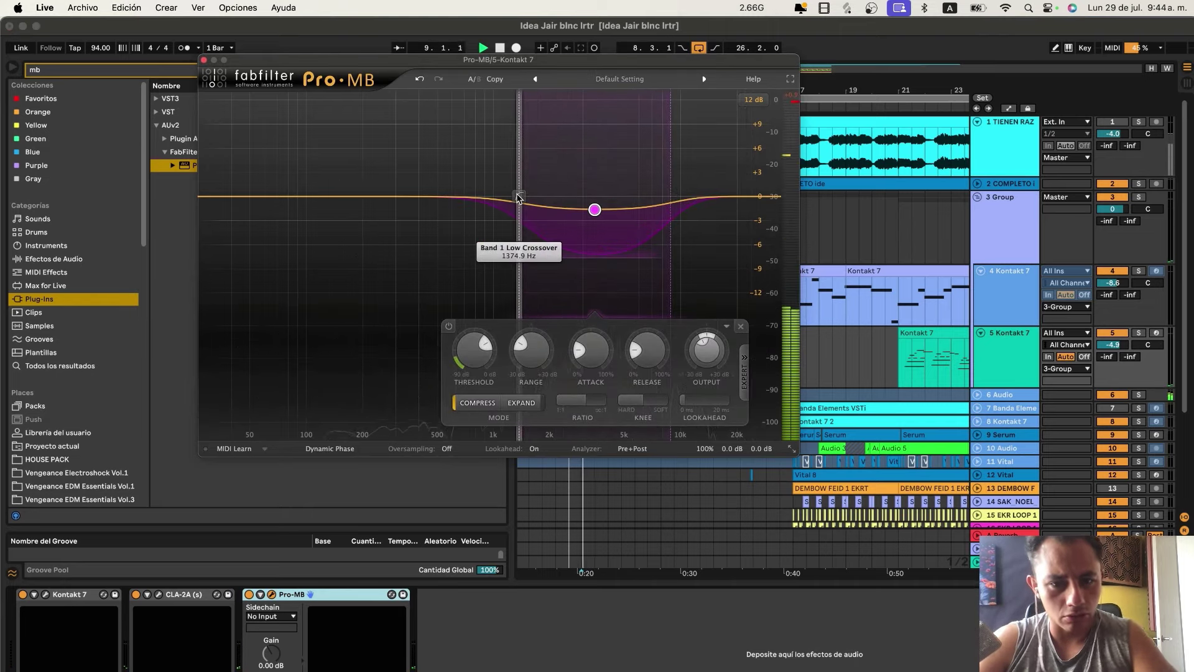
drag(595, 210, 595, 207)
key(space)
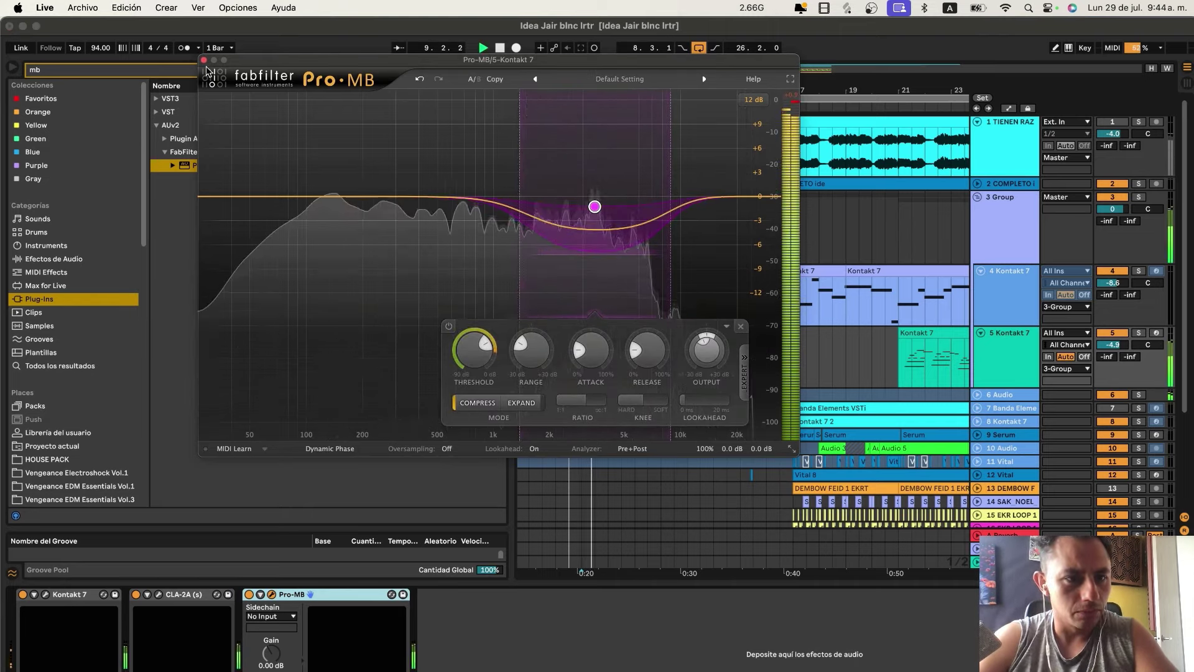
click(204, 60)
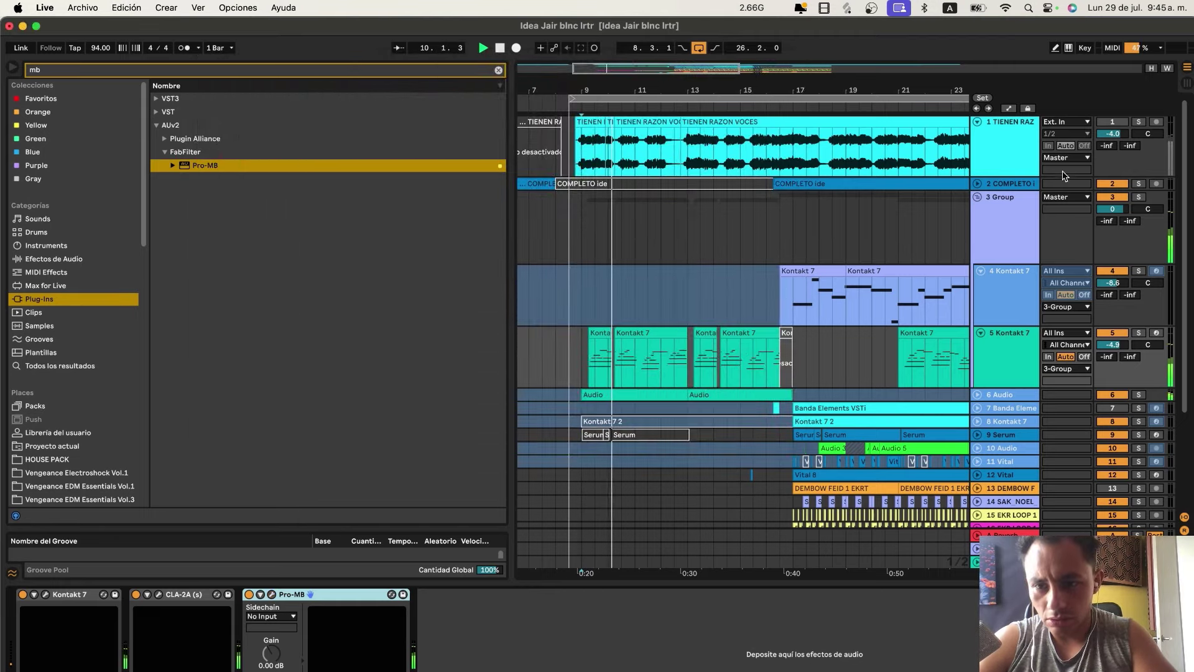
Fold group 3 and collapse all tracks so the full track list fits in the arrangement, and stop playback.
click(984, 222)
key(super+a)
key(u)
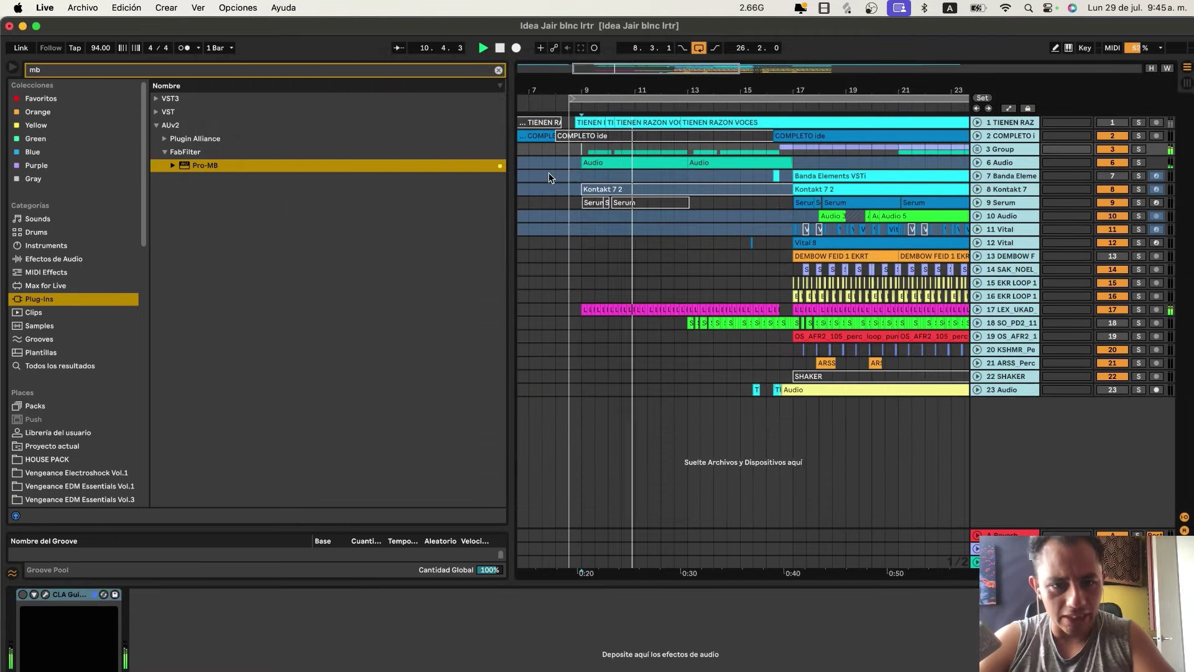
click(579, 177)
key(space)
scroll(775, 520, right, 1)
scroll(685, 136, right, 1)
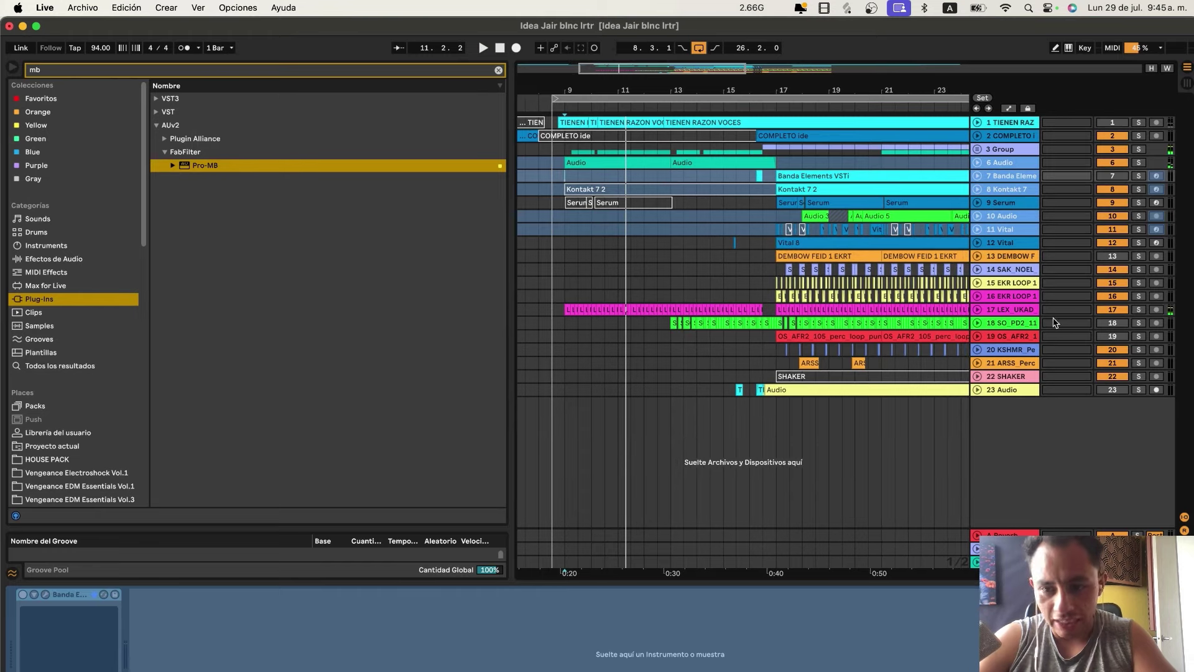
Search the plug-ins for "q 3" and add FabFilter Pro-Q 3 to track 17, the LEX_UKAD rim one-shot.
click(527, 163)
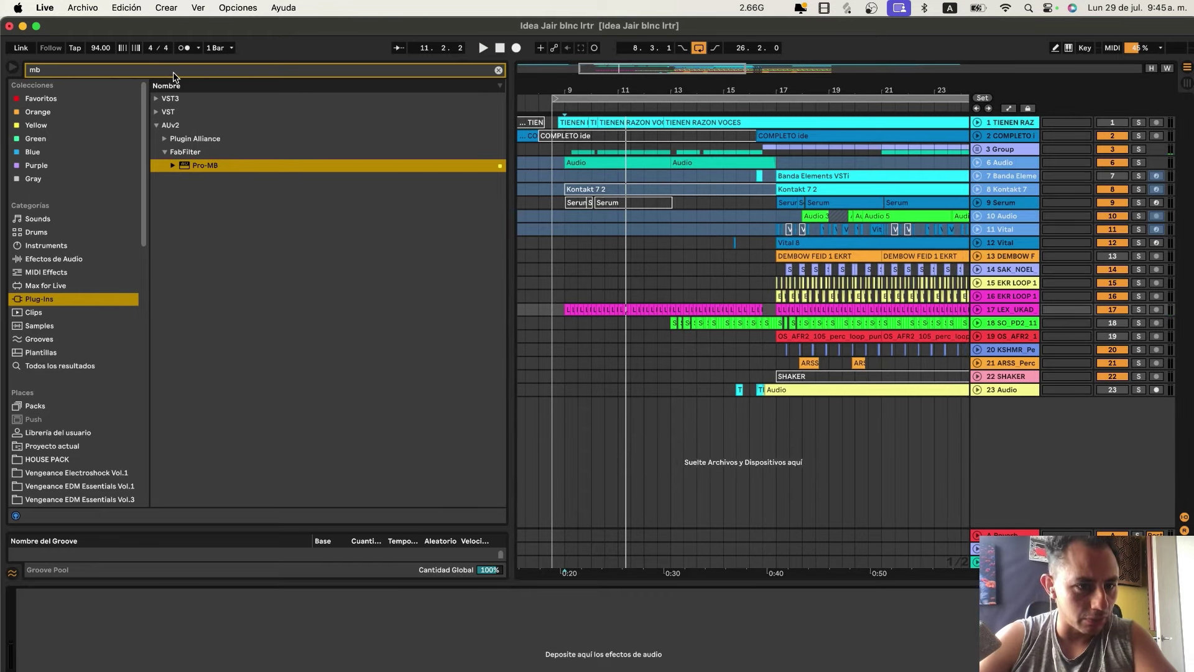
key(super+f)
text(q 3)
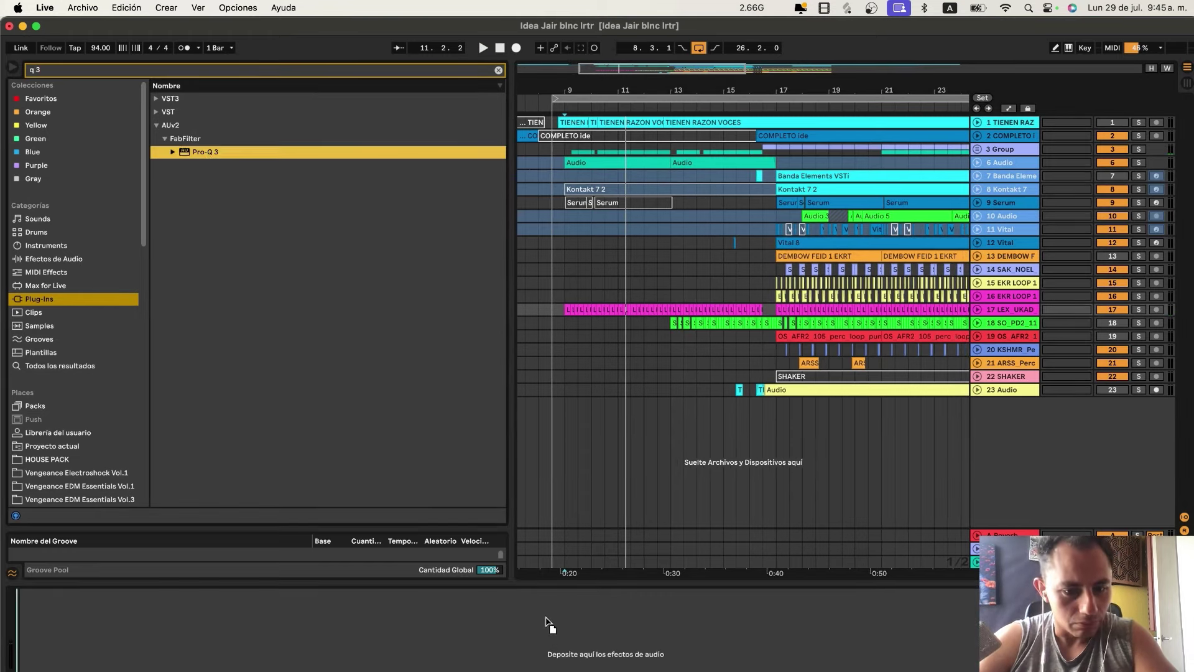
key(Return)
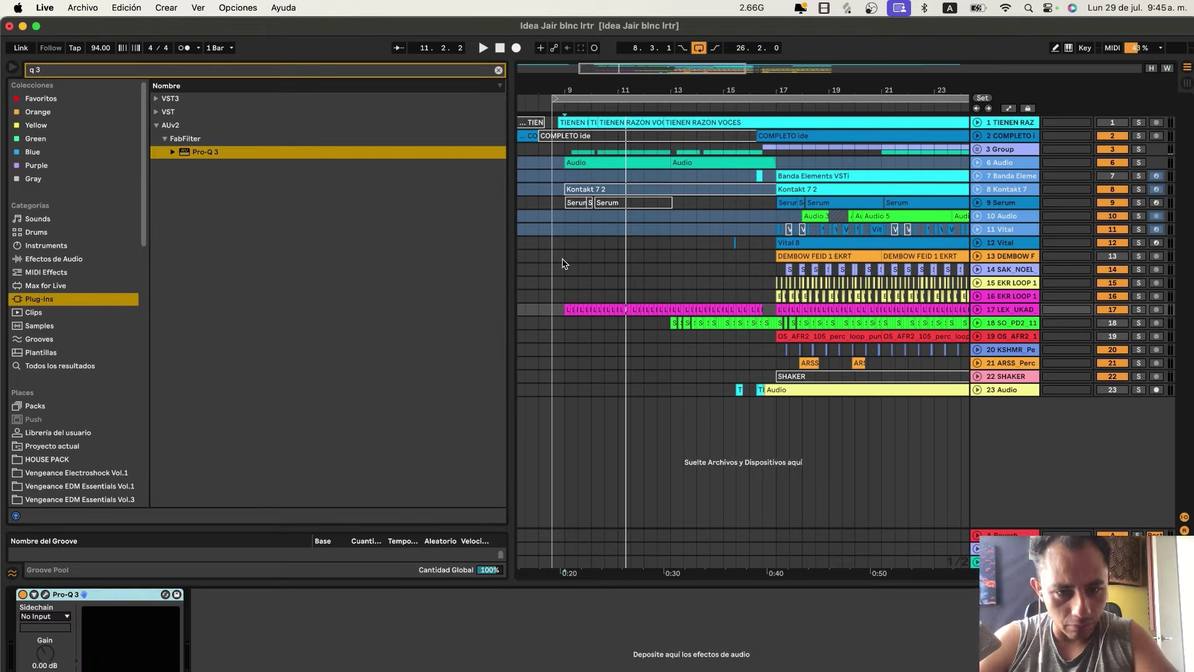
In the rim track's Pro-Q 3, cut 3.88 dB at about 4865 Hz and roll off the extreme highs during playback.
key(space)
drag(839, 181, 844, 206)
drag(1008, 179, 972, 184)
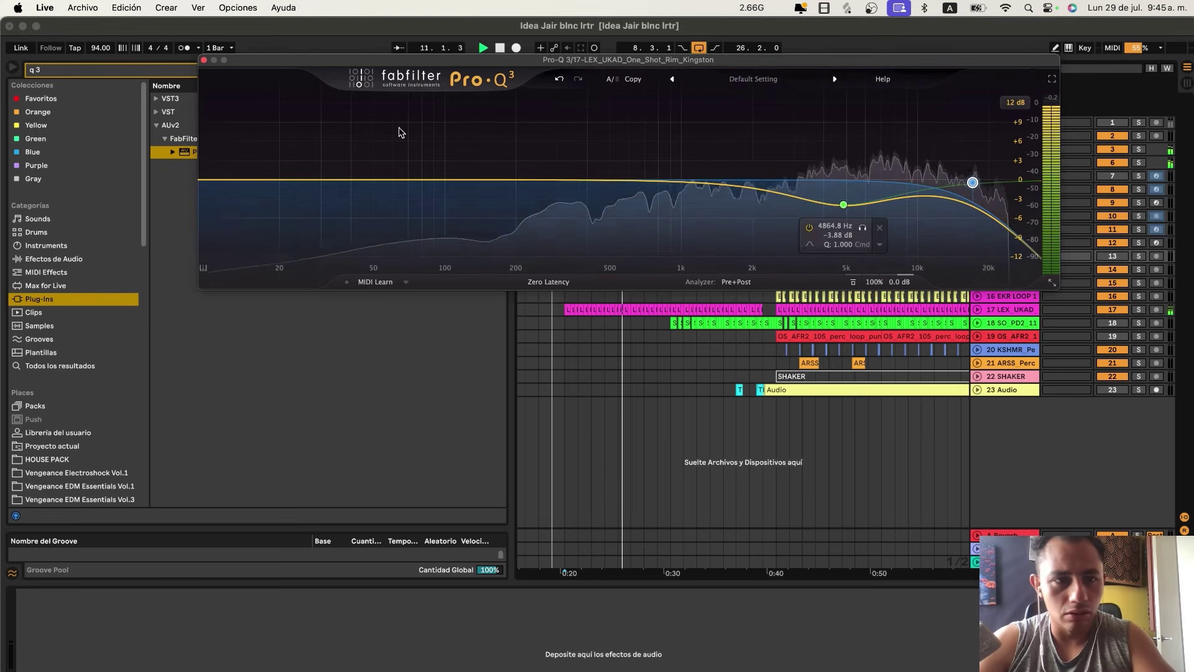
click(204, 61)
key(space)
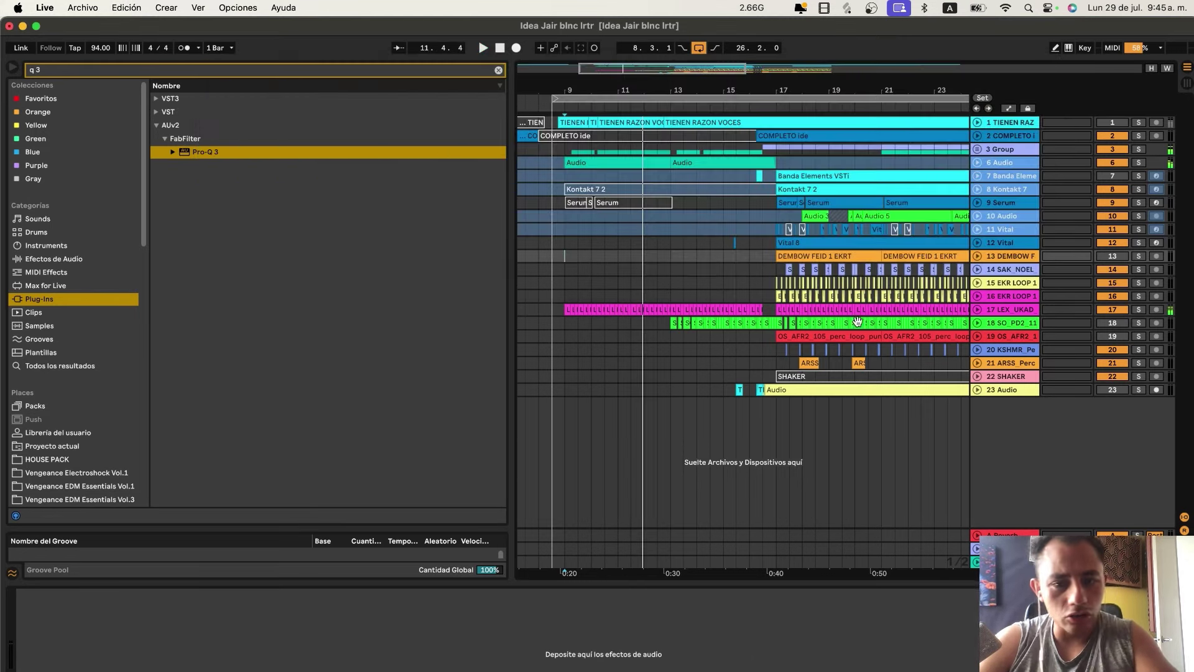
Listen to the transition from just before bar 17 into the full beat, with group 3 unfolded.
click(565, 267)
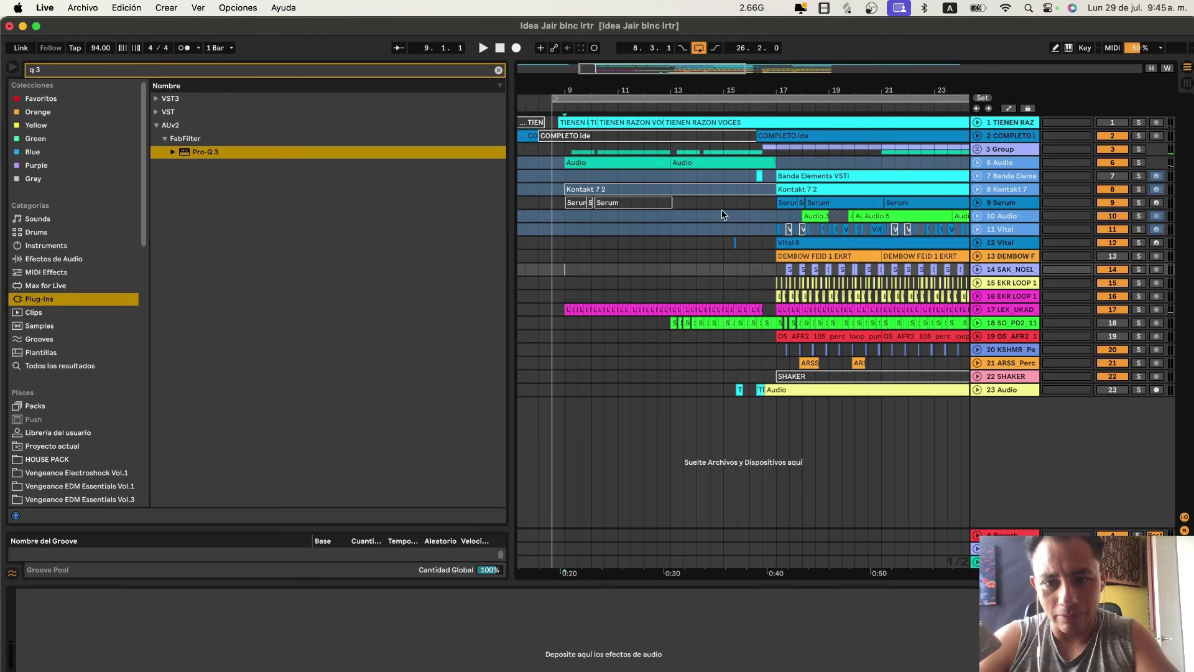
click(747, 219)
key(space)
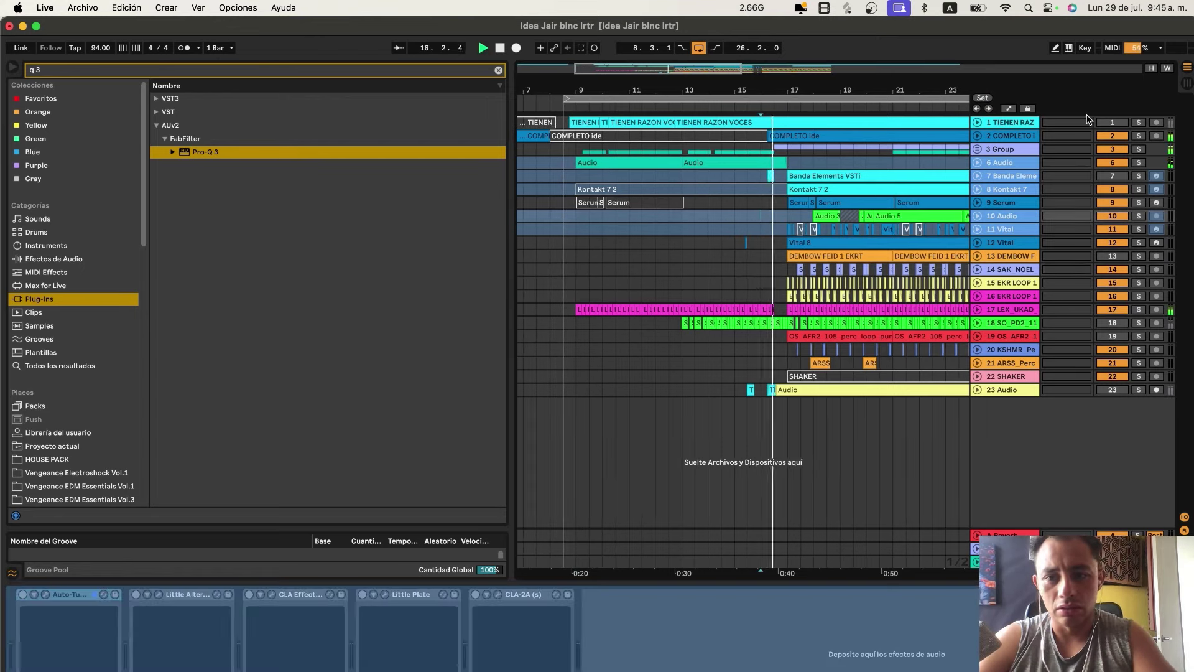
click(977, 150)
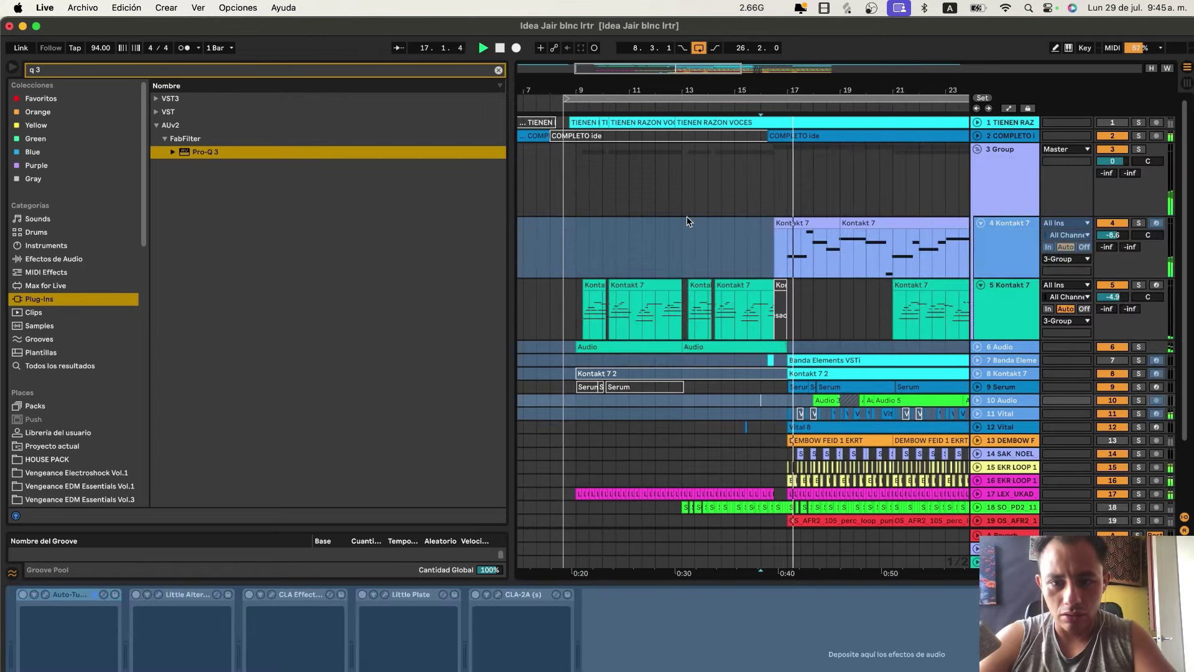
key(minus)
key(minus)
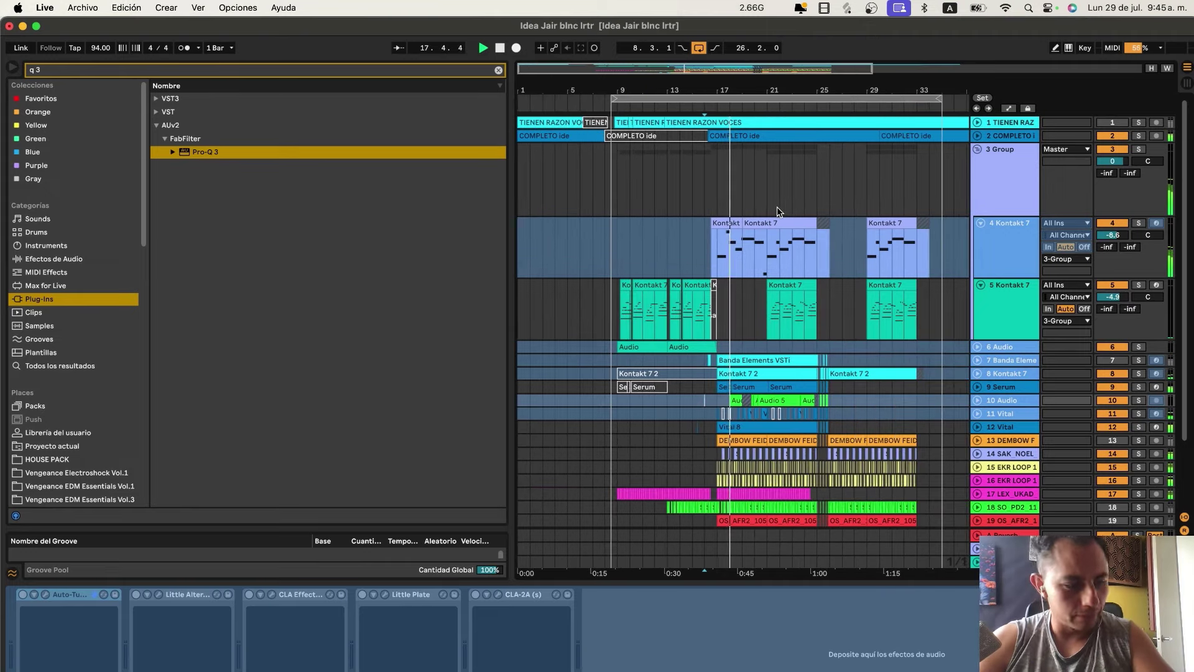
scroll(777, 204, up, 3)
click(597, 191)
key(space)
key(space)
click(1009, 562)
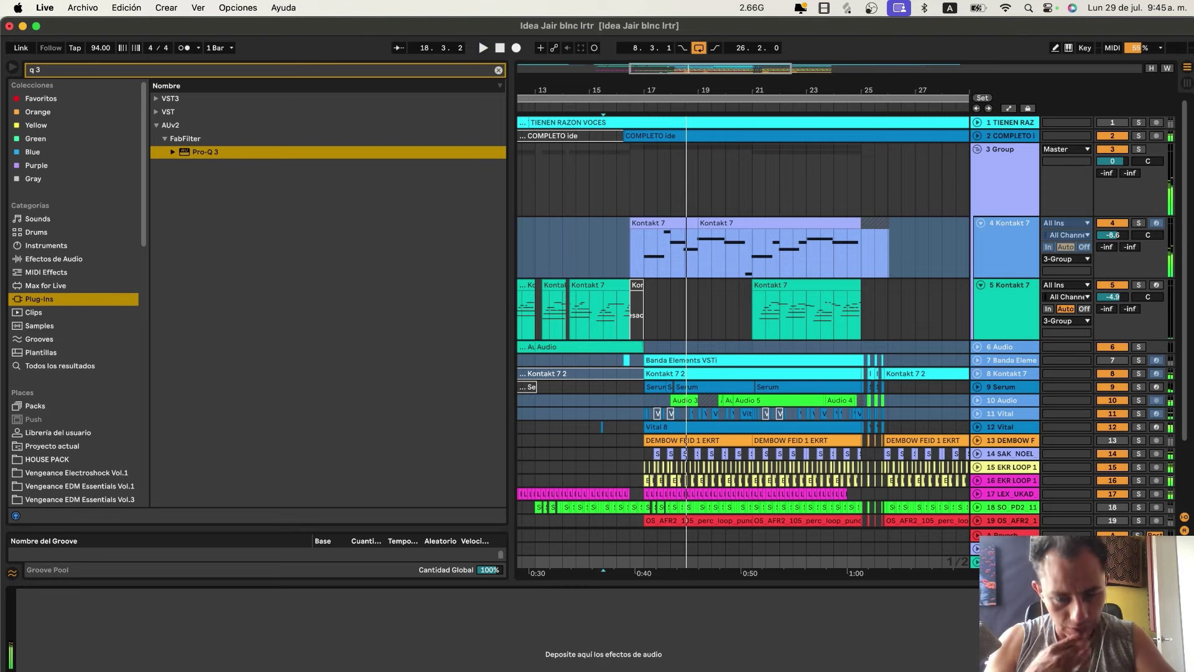
Switch to the macOS System Settings and open the sound output options.
key(super+space)
text(audio)
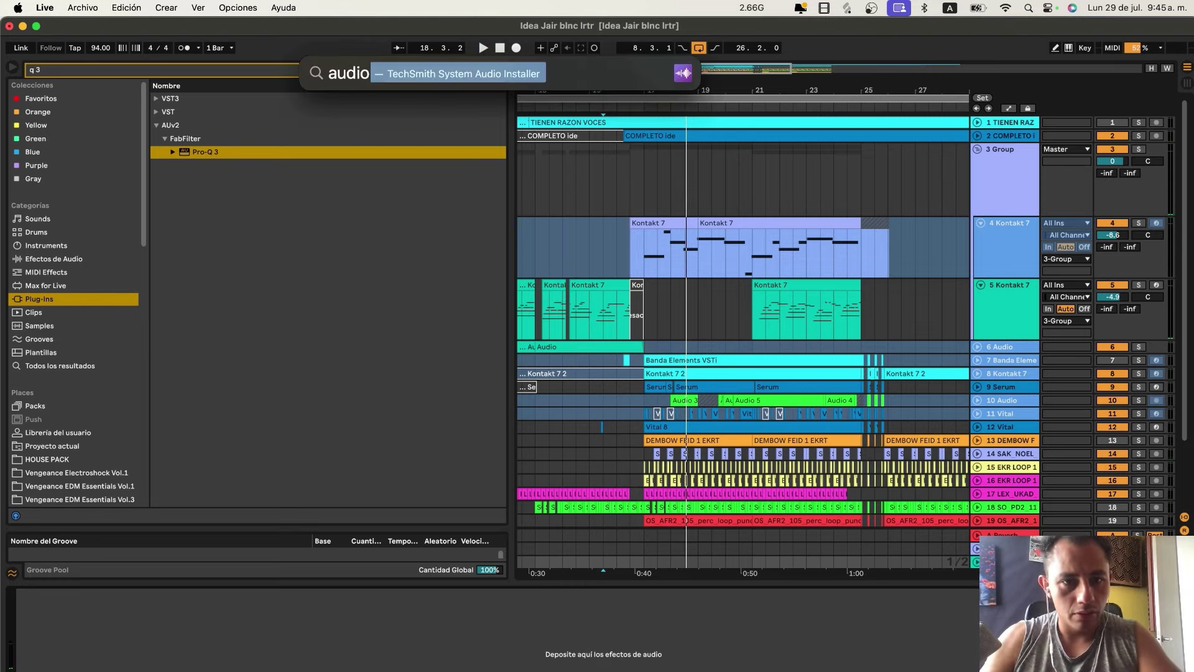
key(super+a)
text(a)
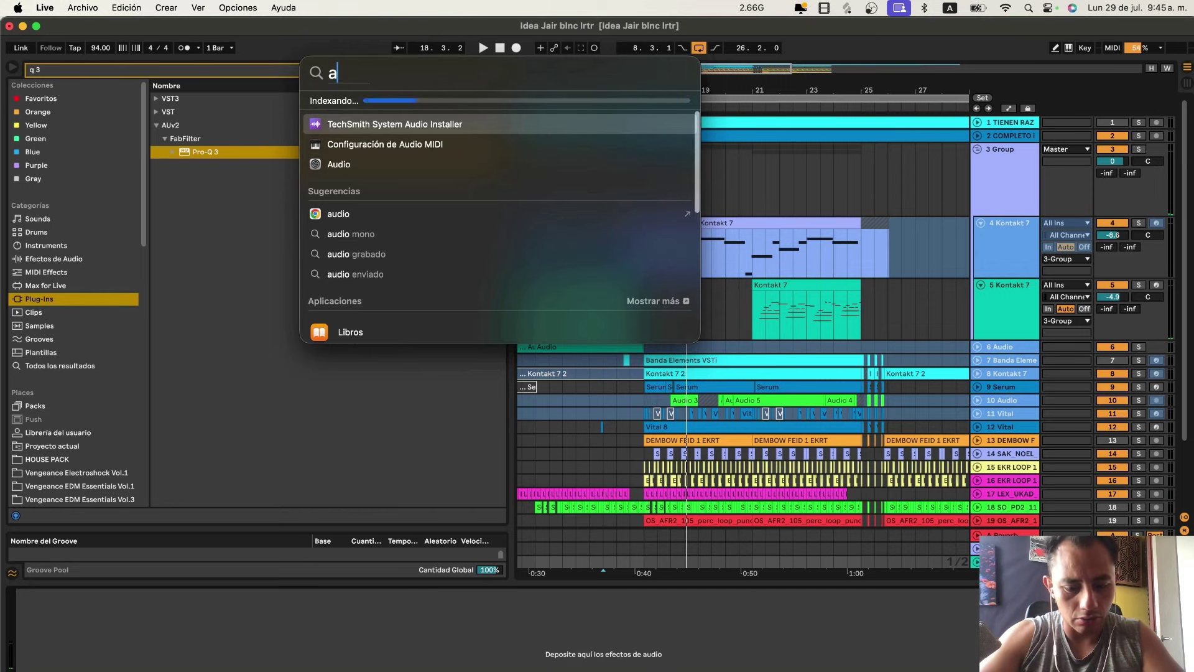
text(salida)
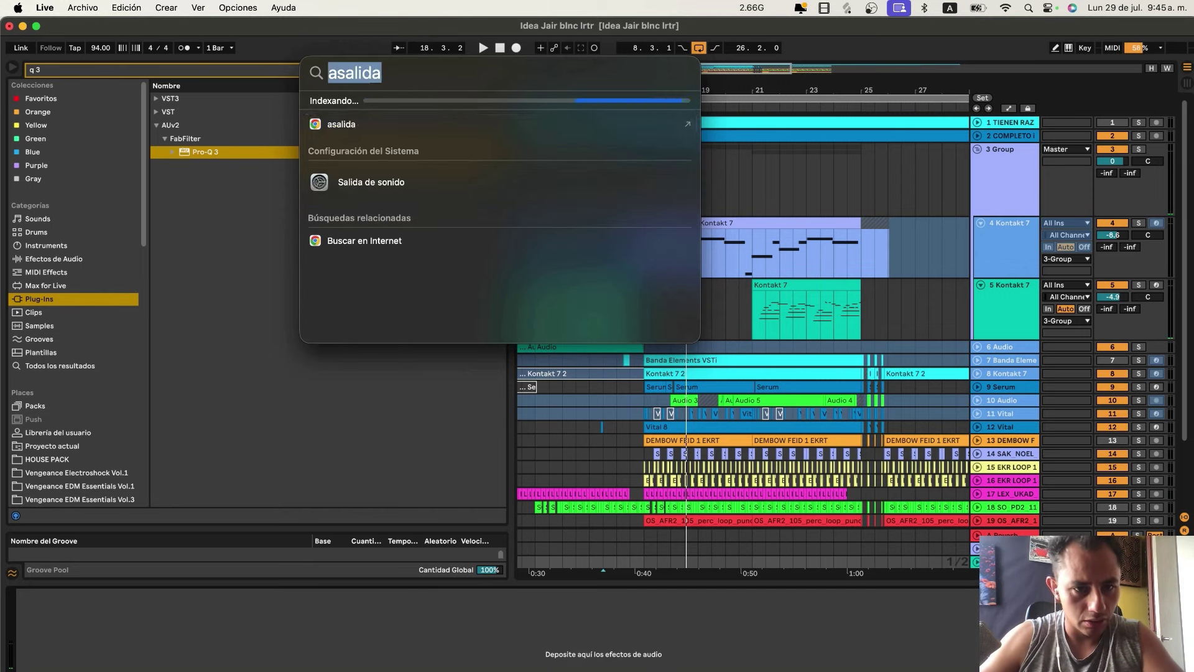
key(Down)
key(Down)
key(Up)
key(Return)
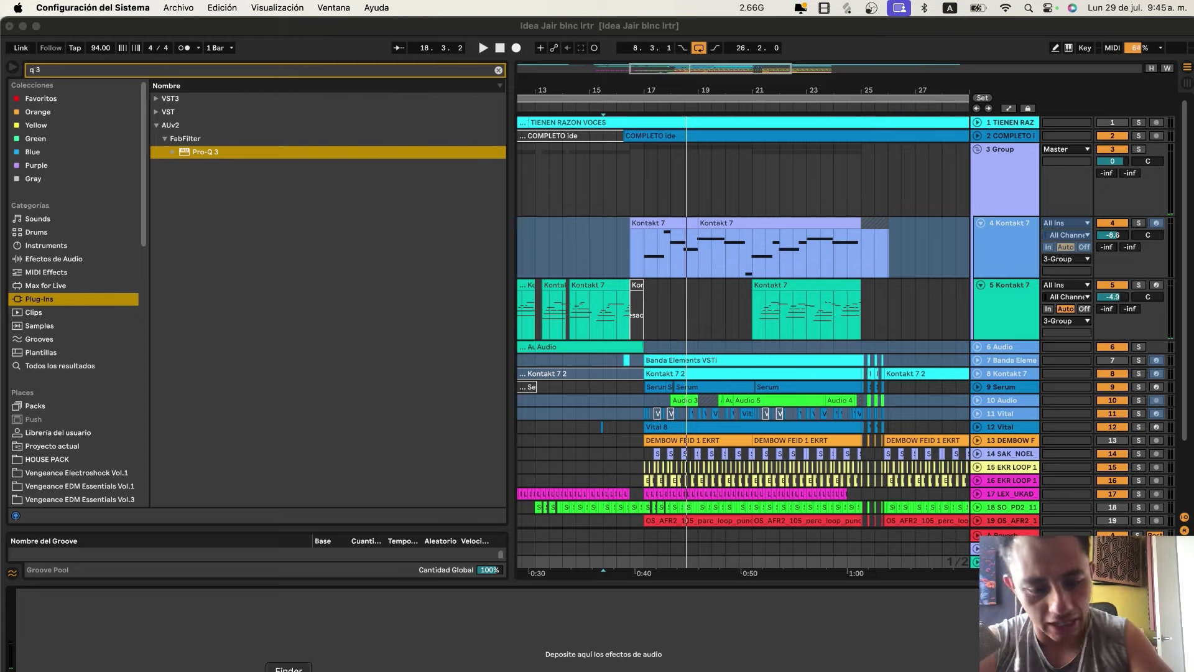
click(842, 671)
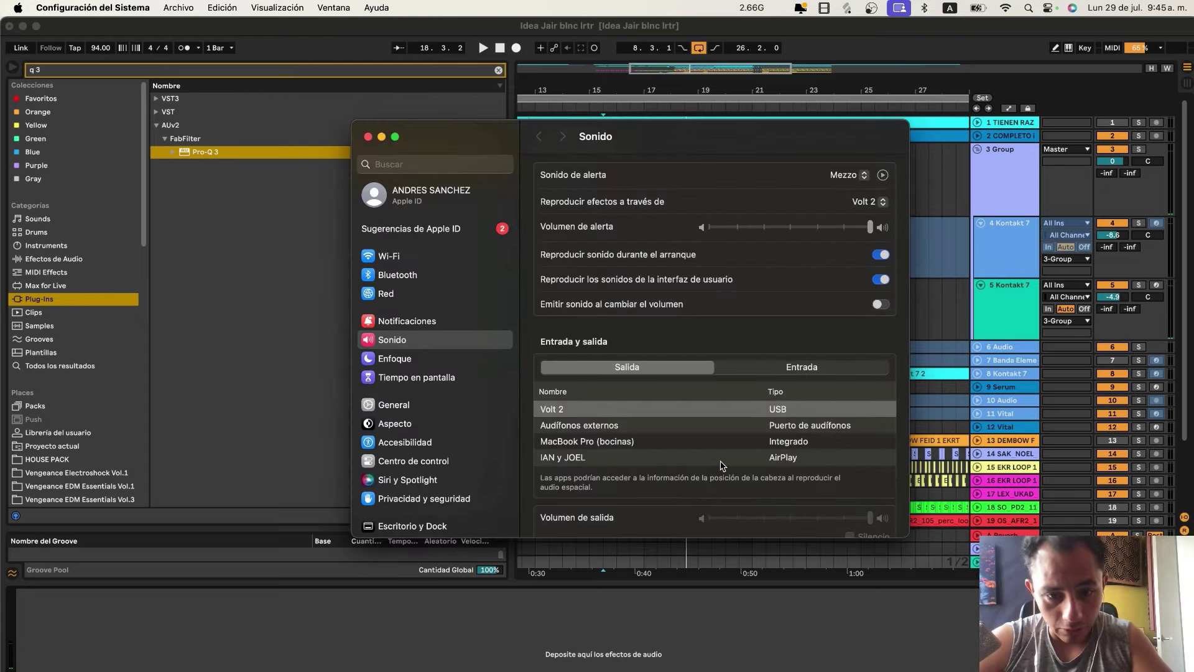
Switch the macOS sound output to Audífonos externos and raise the output volume, checking it against playback in Live.
scroll(717, 334, down, 2)
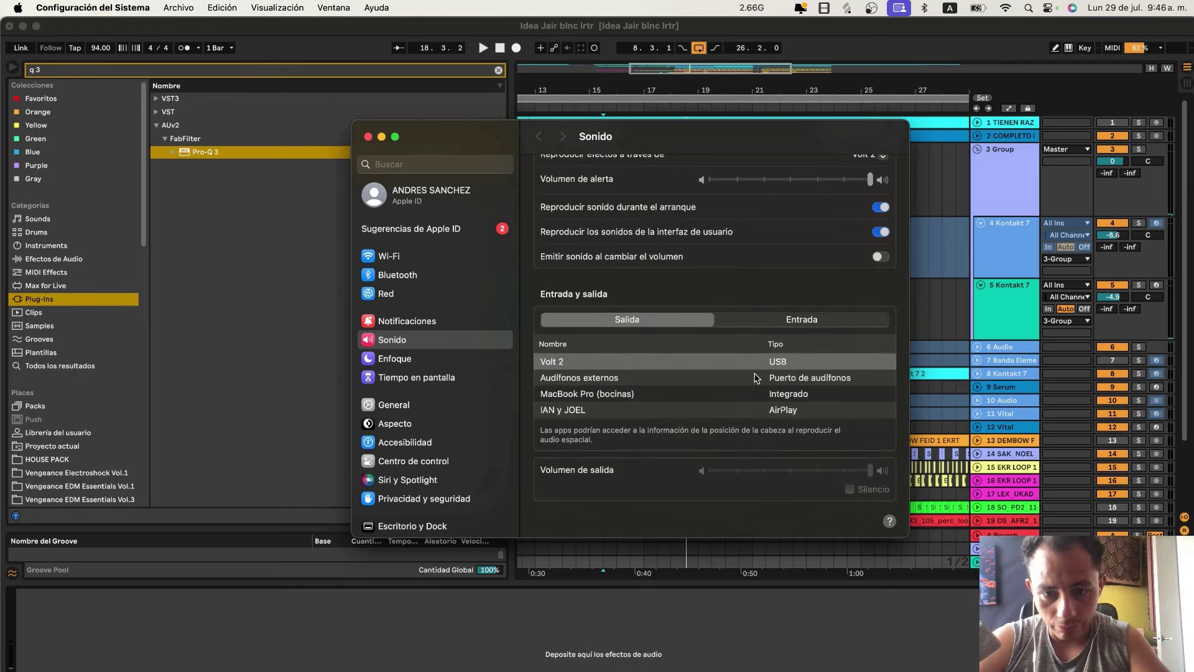
scroll(756, 378, down, 1)
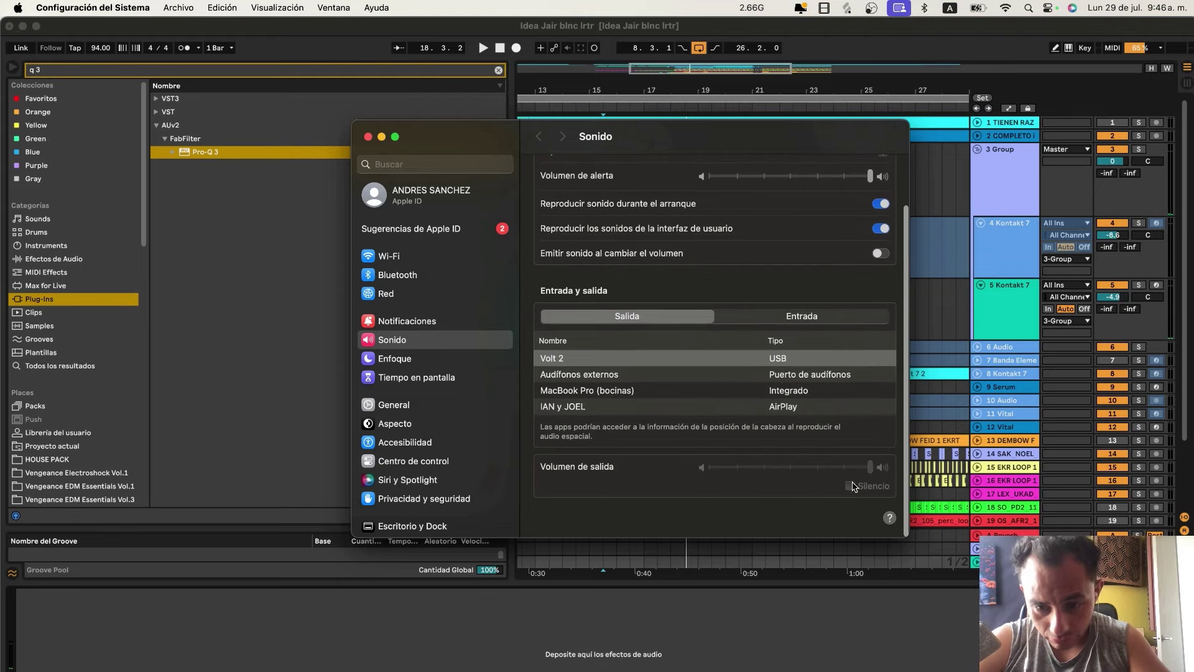
click(574, 373)
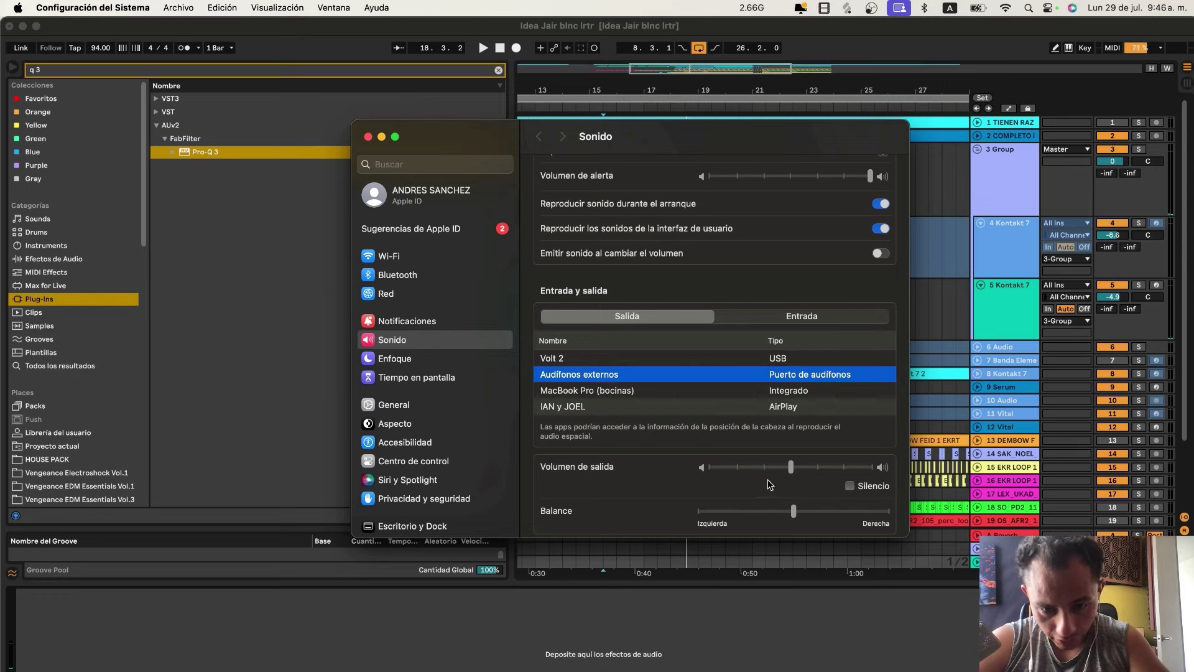
drag(788, 466, 836, 473)
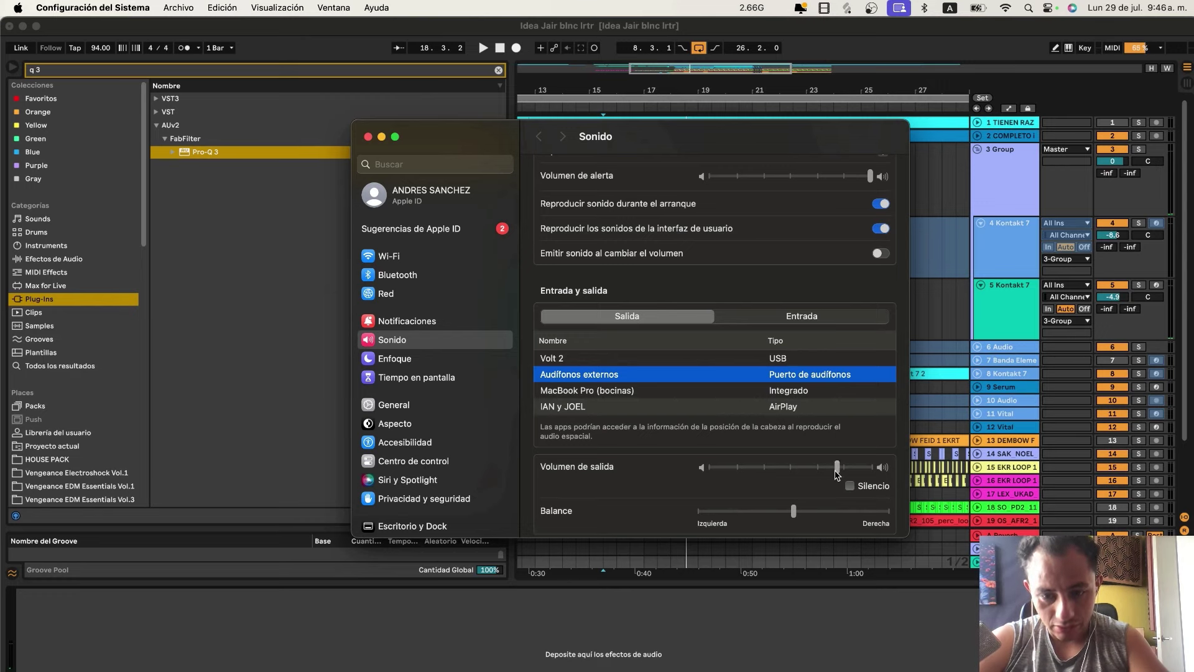
click(786, 649)
key(space)
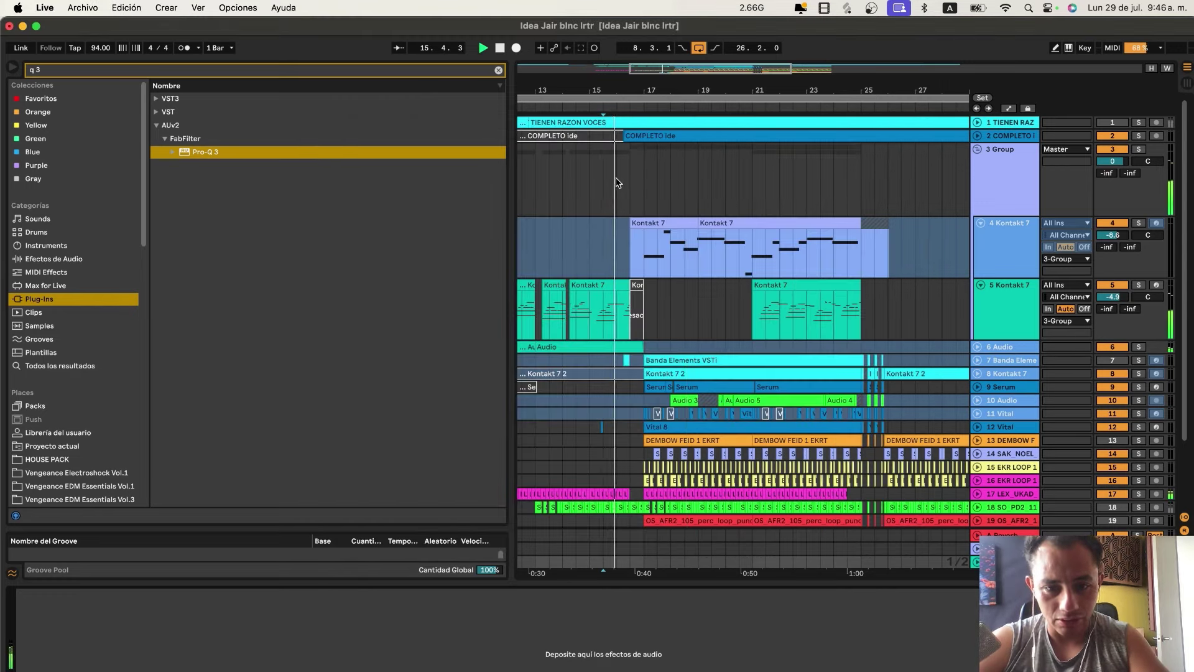
key(super+Tab)
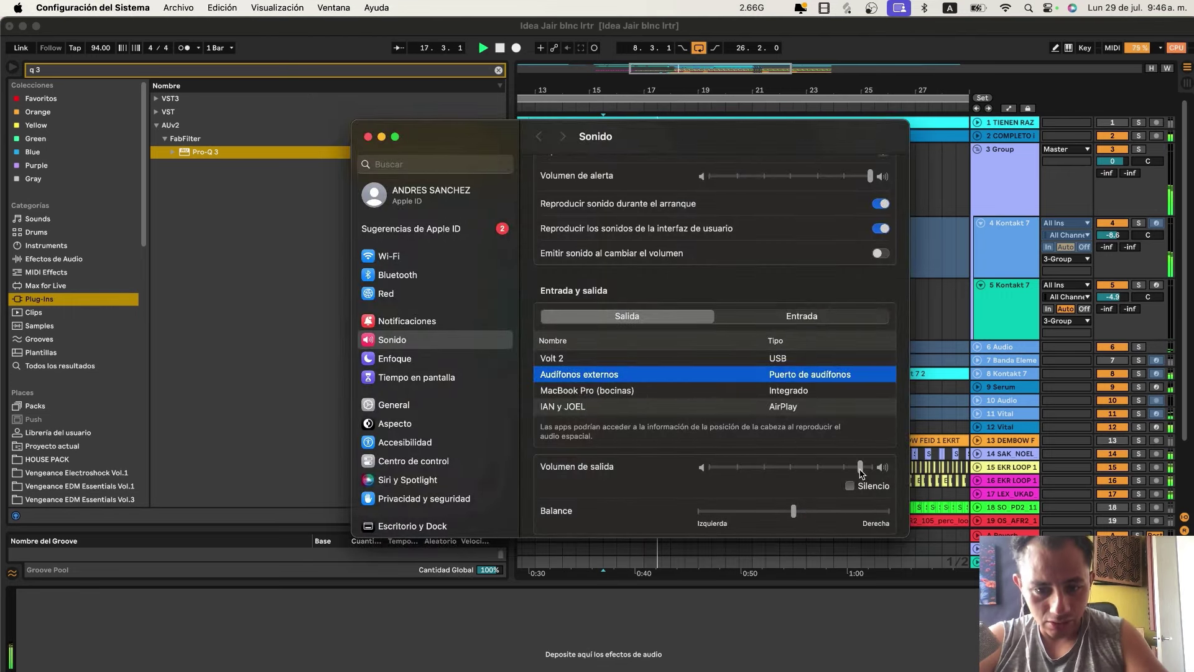
click(867, 633)
Check the audio mixer levels in OBS, return to Live and place the start position at bar 9.
click(574, 214)
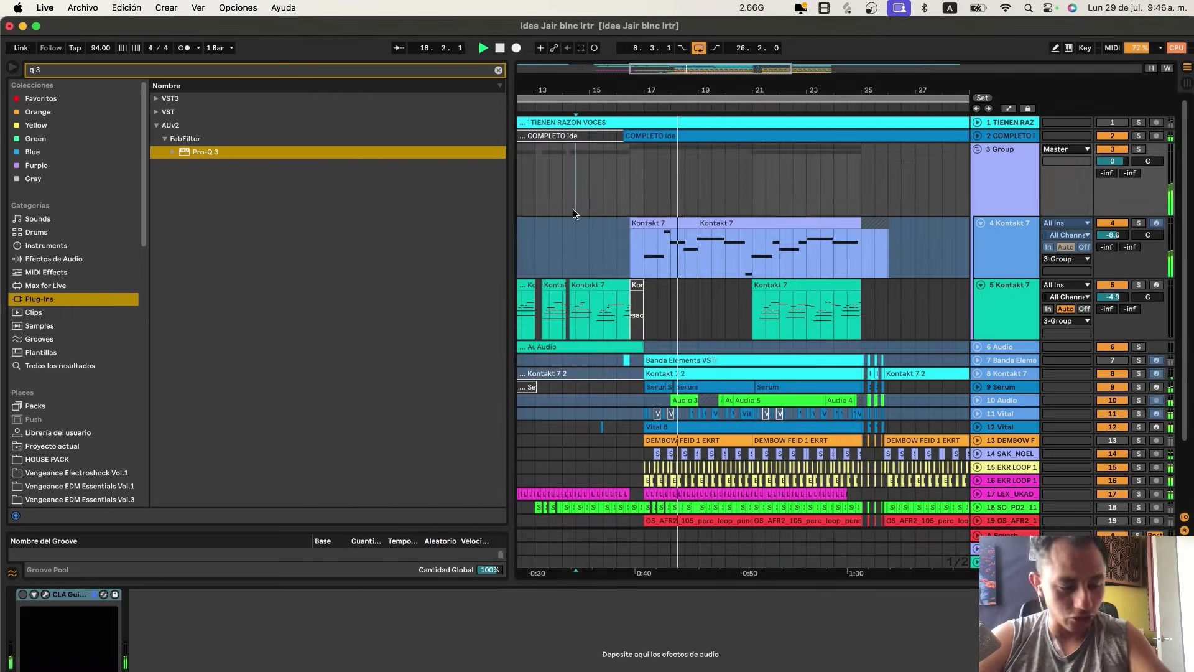
key(super+Tab)
key(super+Tab)
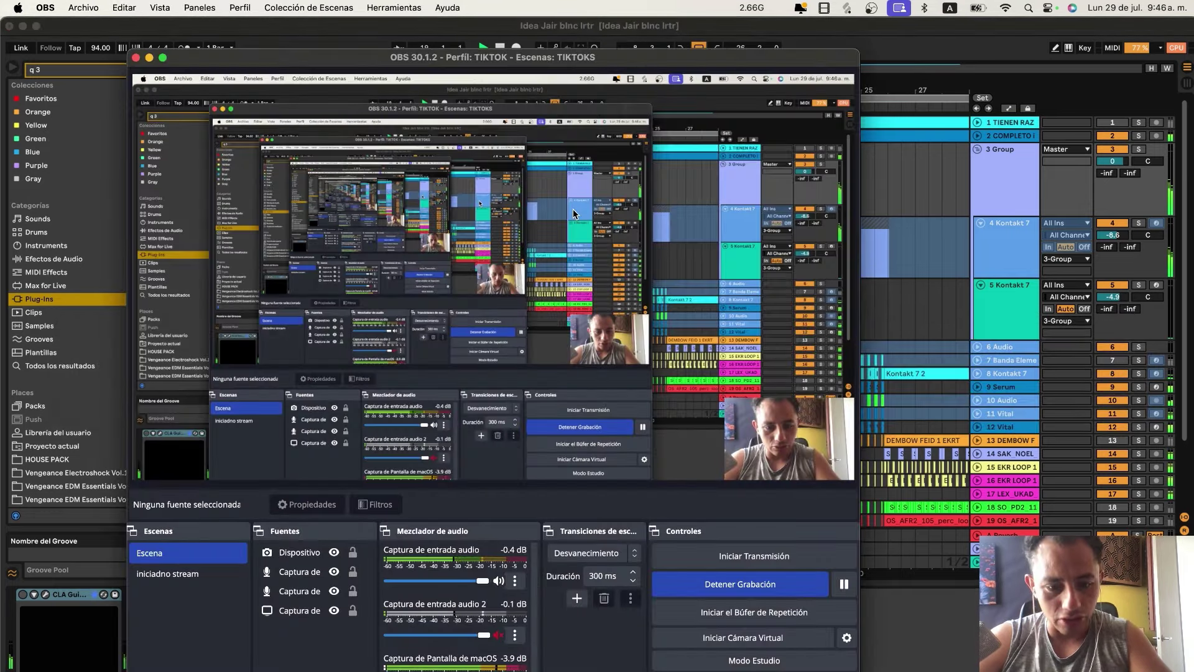
click(889, 186)
scroll(573, 192, down, 5)
scroll(520, 198, left, 4)
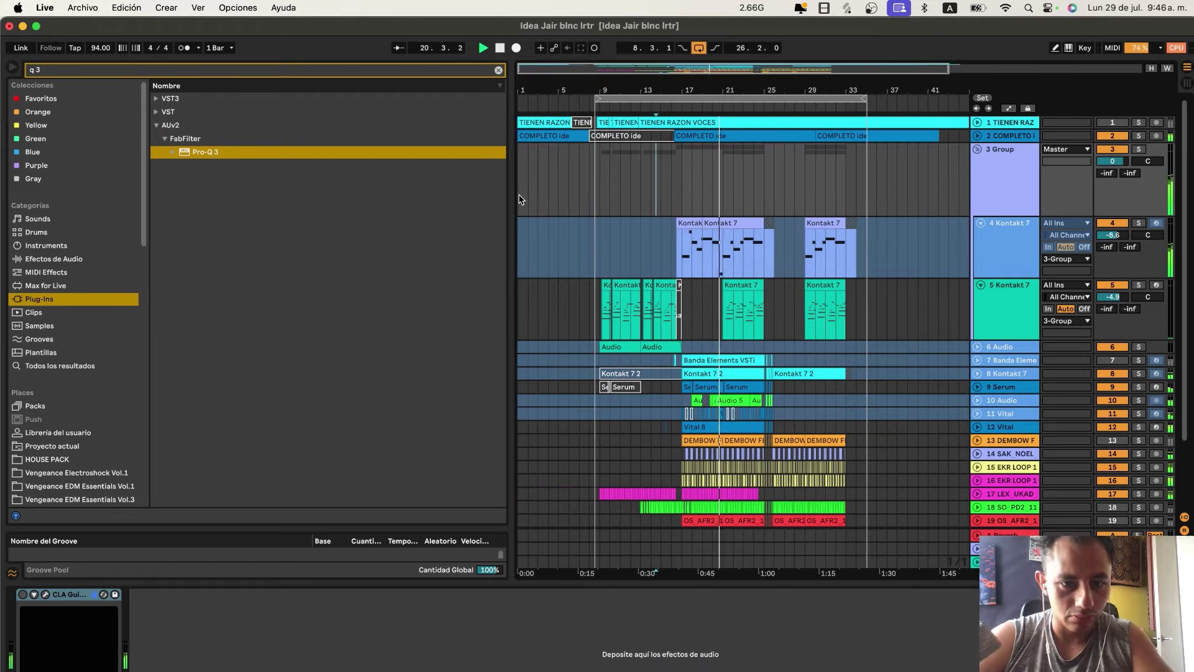
click(599, 196)
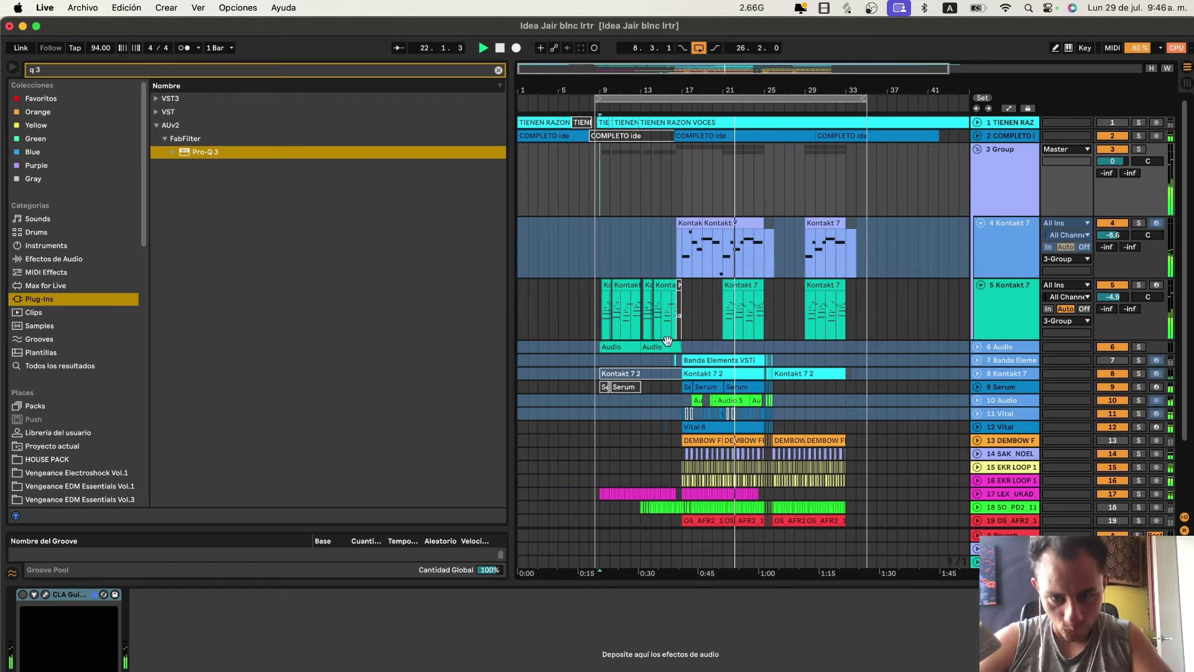
Delete the Kontakt 7 clip spanning bars 21 to 25 on track 5.
click(765, 322)
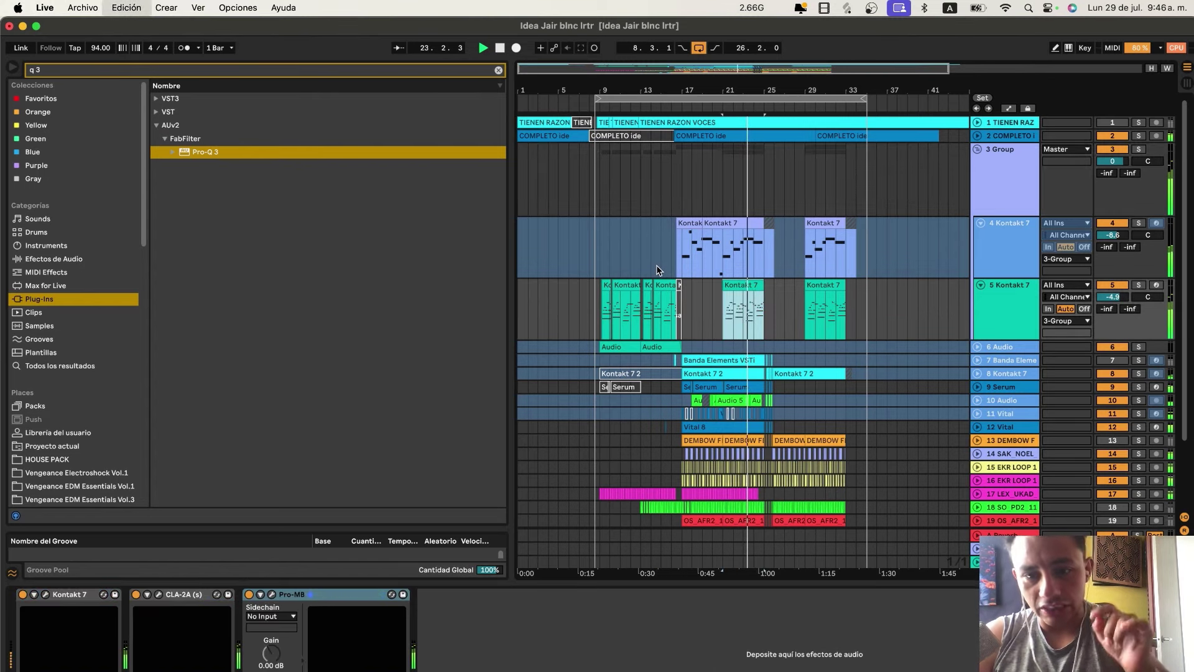
key(Delete)
click(667, 174)
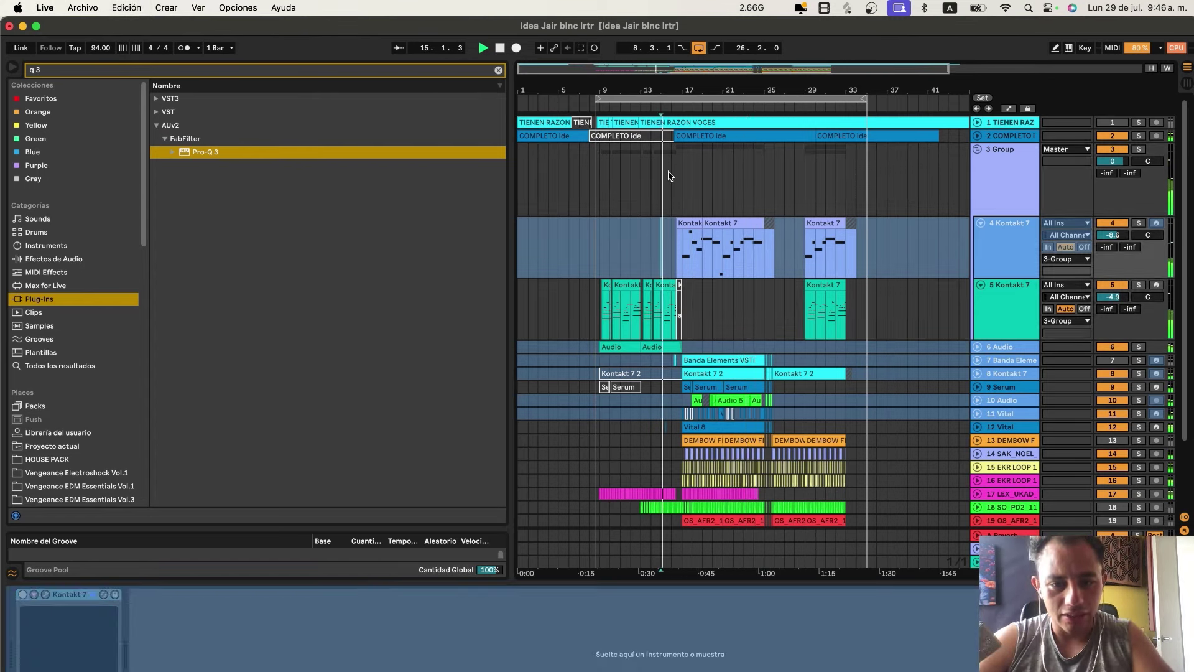
Switch to System Settings, return the sound output to Volt 2, and play the arrangement in Live from bar 14.
key(super+Tab)
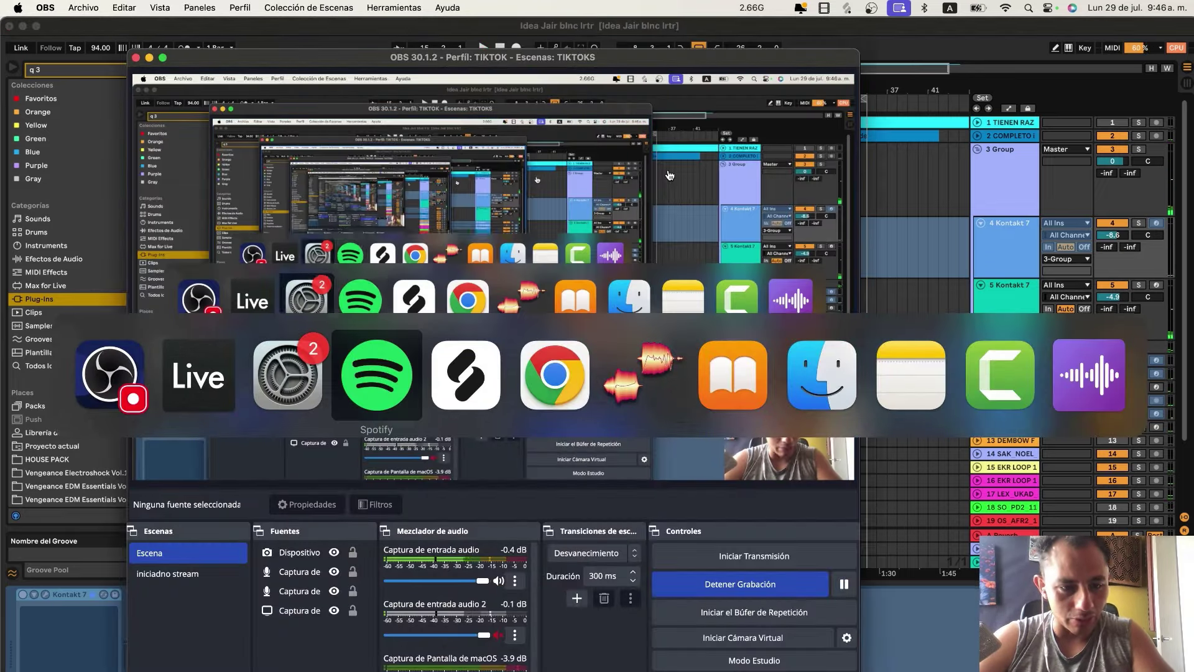
key(super+Tab)
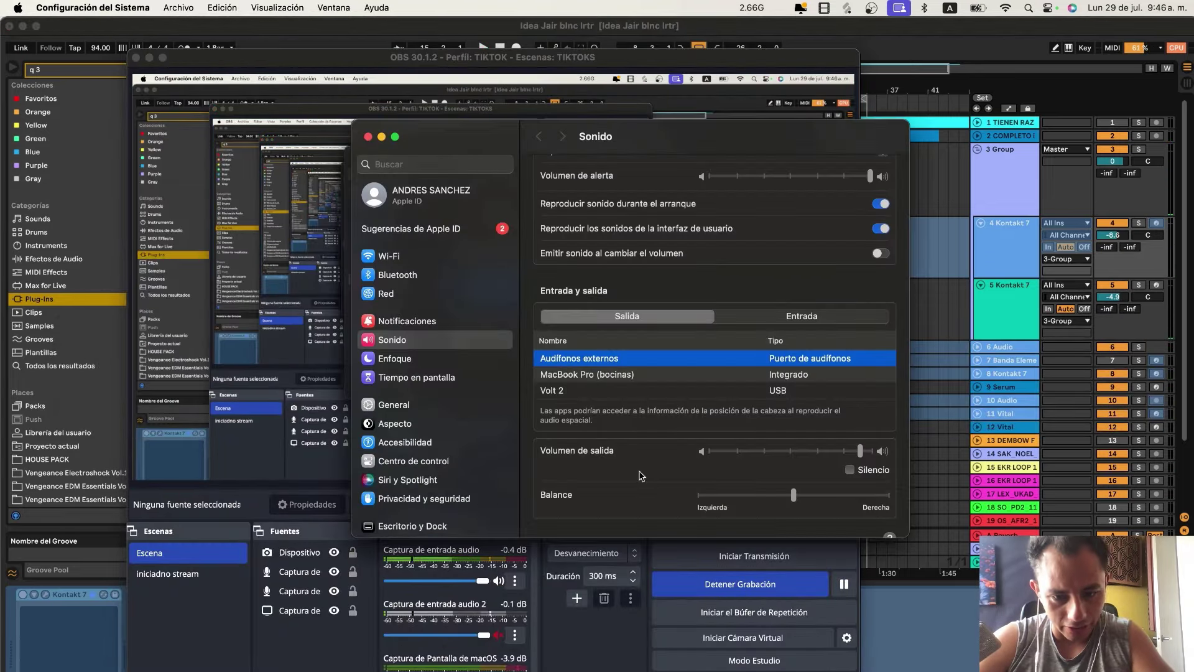
click(555, 363)
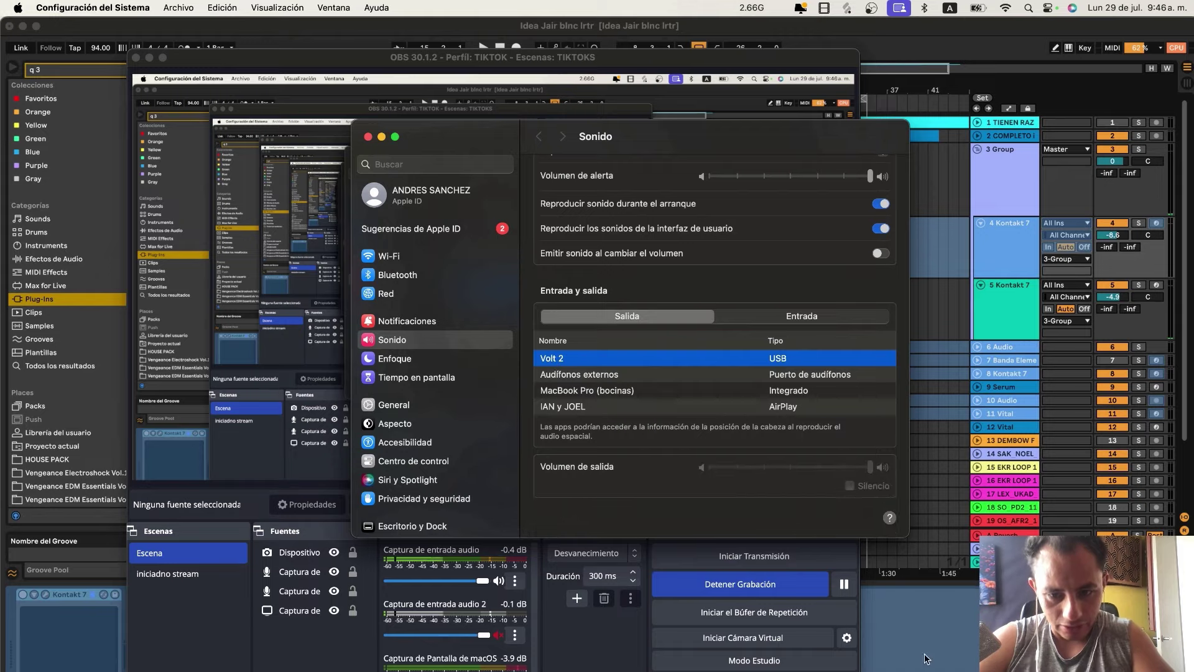
key(super+Tab)
click(647, 211)
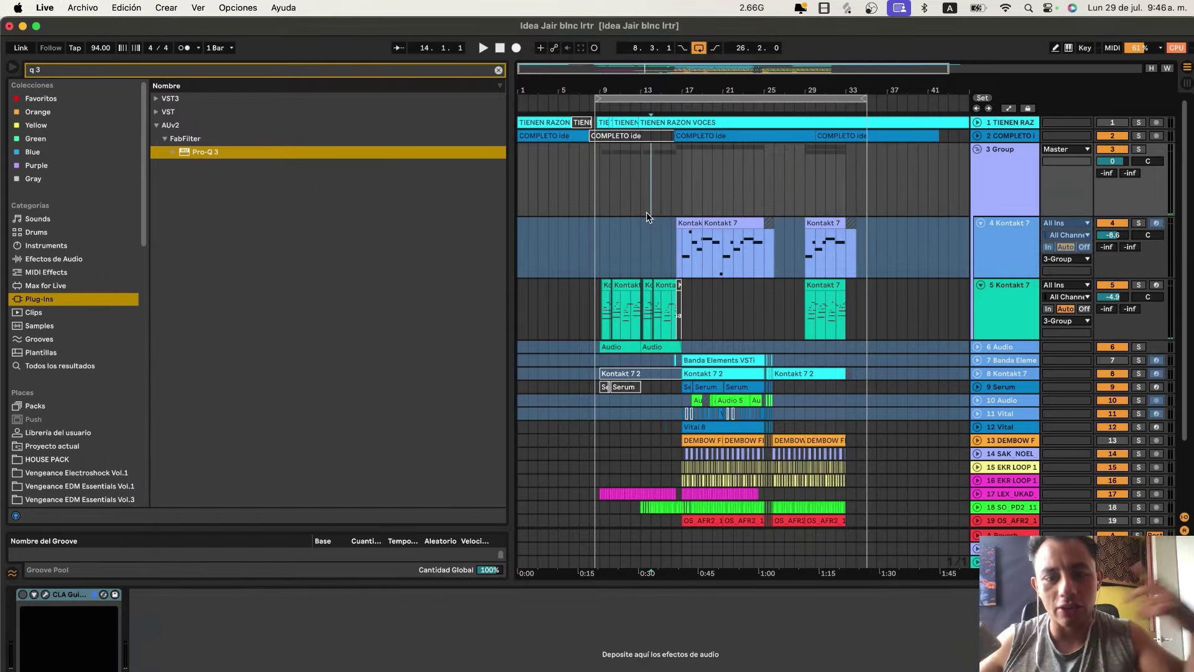
key(space)
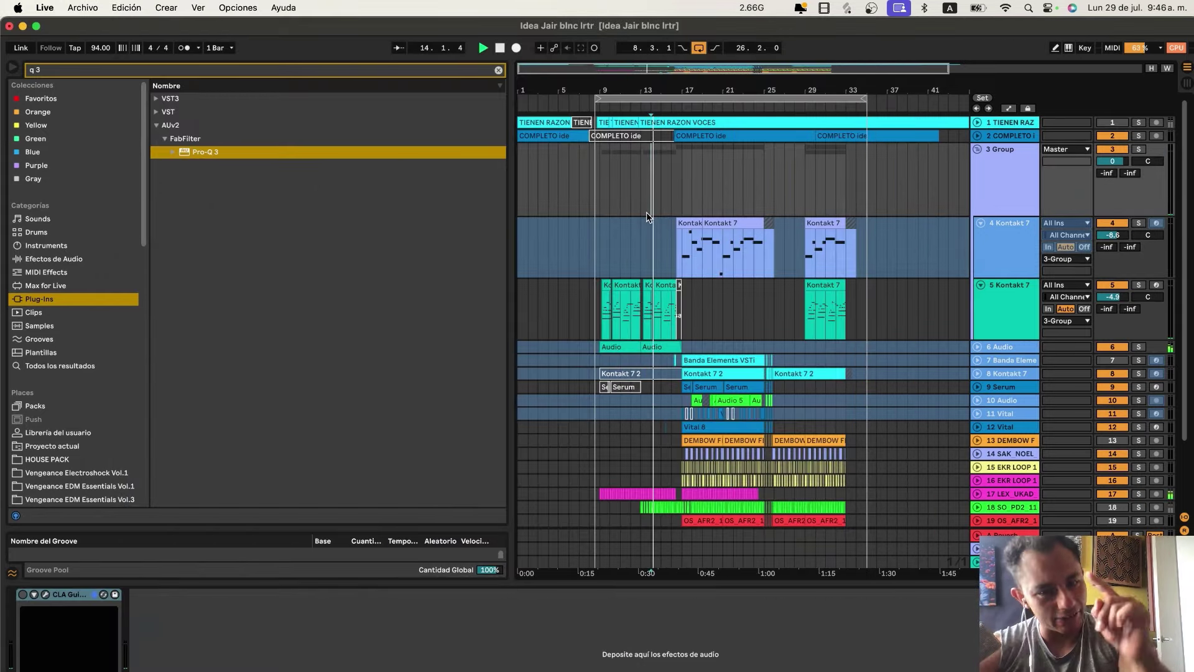
Arm track 5 for recording and open its Kontakt 7 instrument to check Electric Mint's IR Reverb pre-delay.
click(1155, 285)
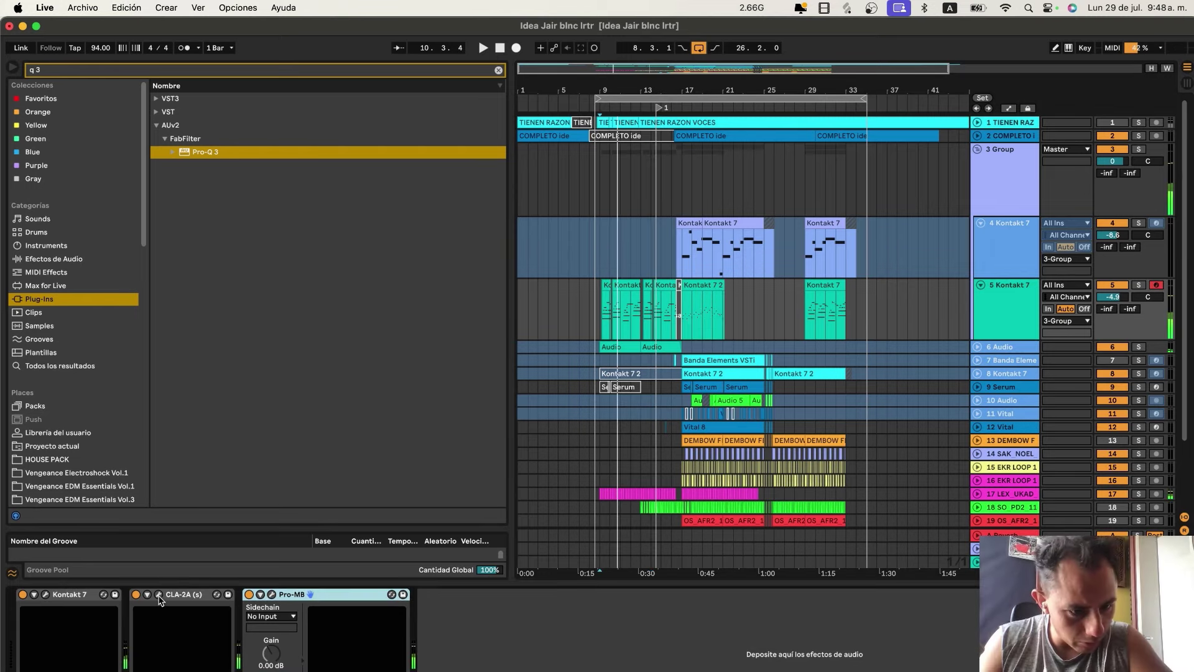
click(45, 595)
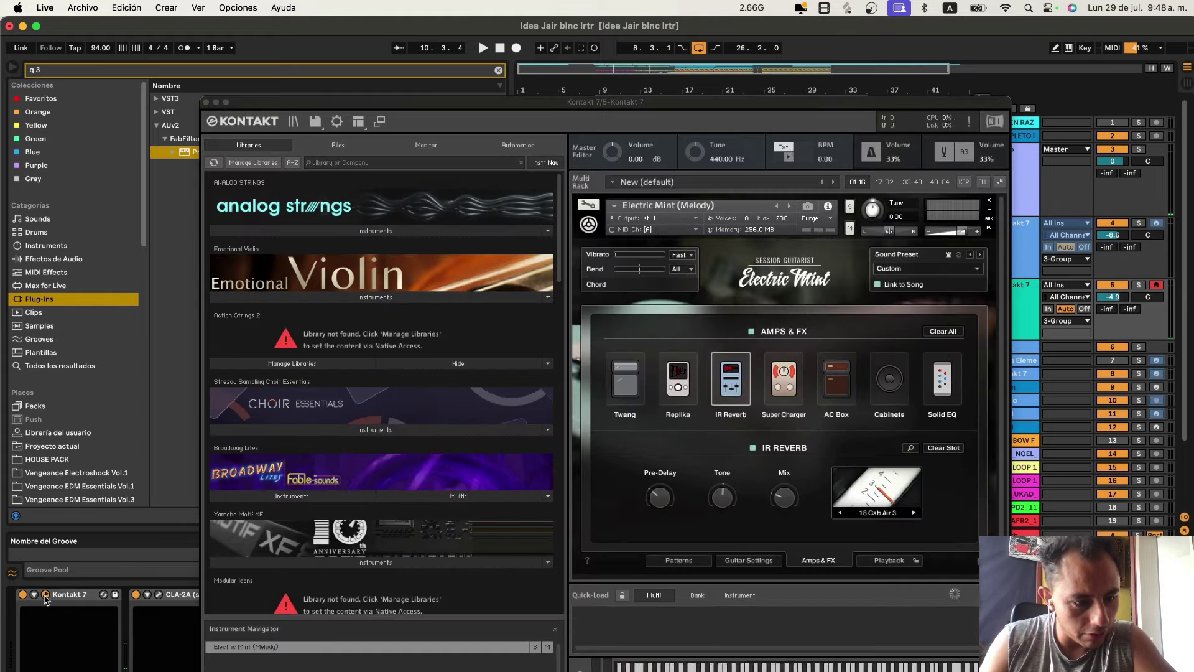
click(661, 498)
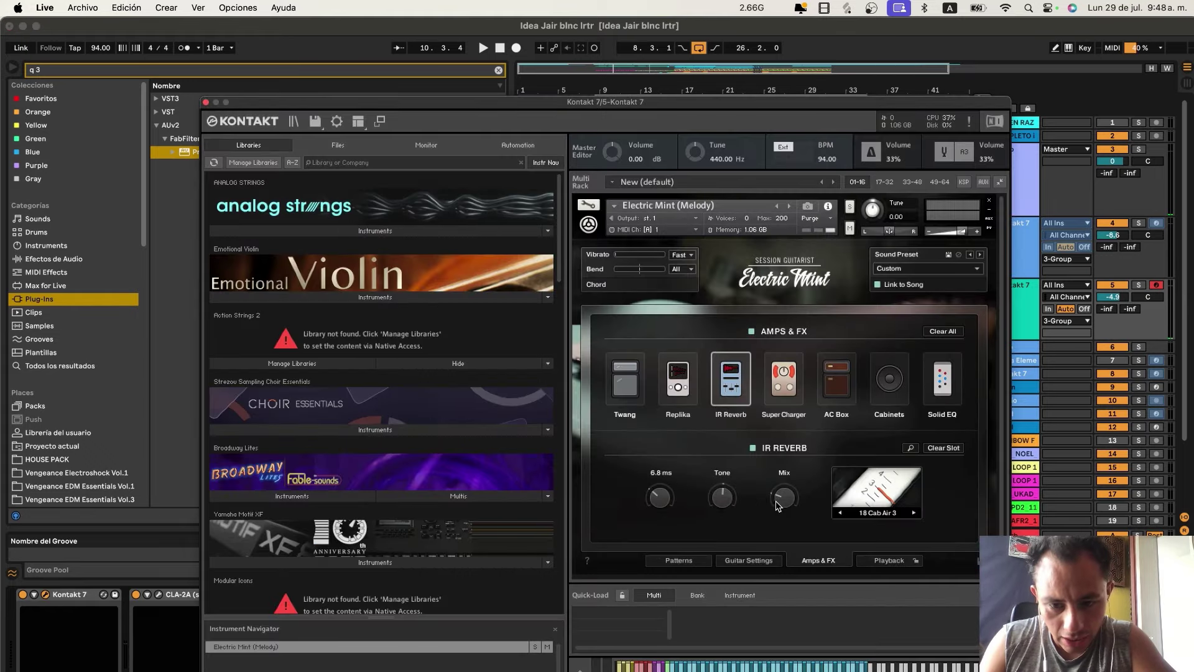
click(809, 37)
drag(789, 102, 750, 671)
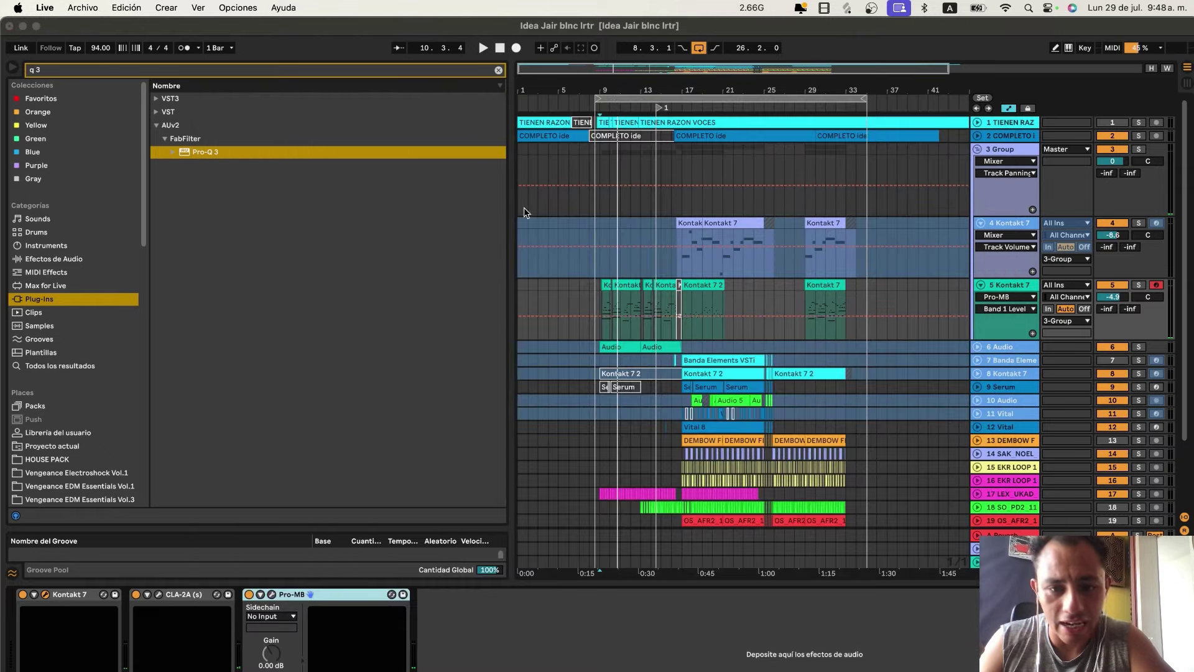
Automate Pro-MB's Band 1 Level on track 5 during playback, descending from 4.10 at bar 9 to a lower level at bar 17.
key(space)
drag(619, 311, 681, 322)
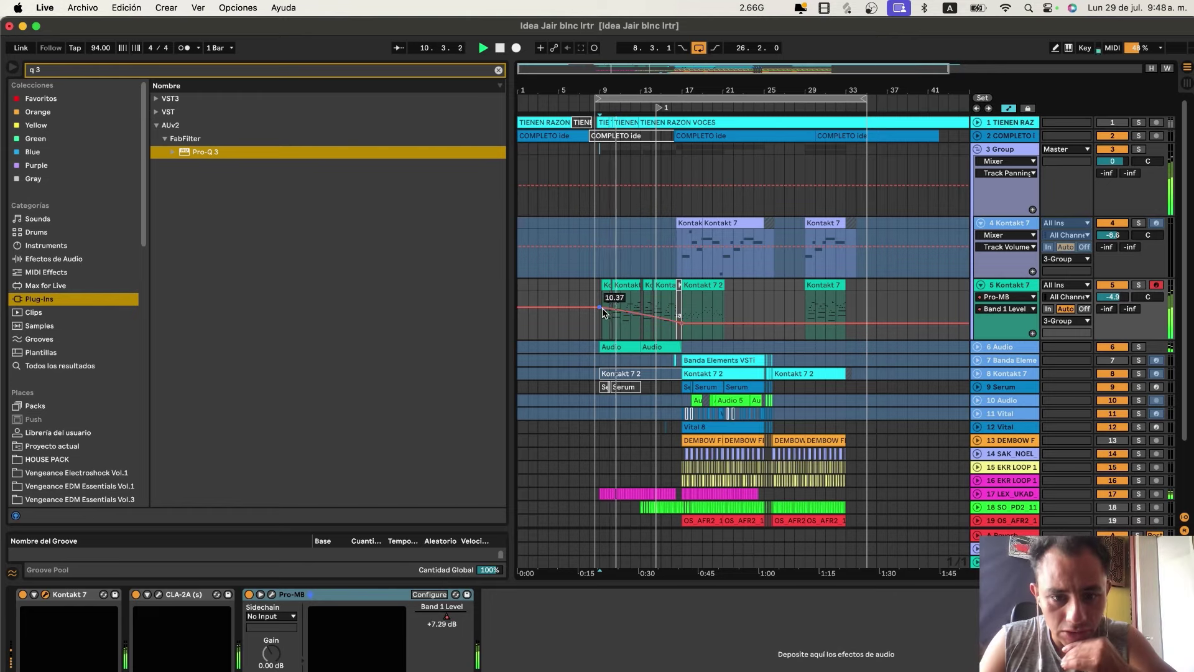
drag(602, 308, 602, 312)
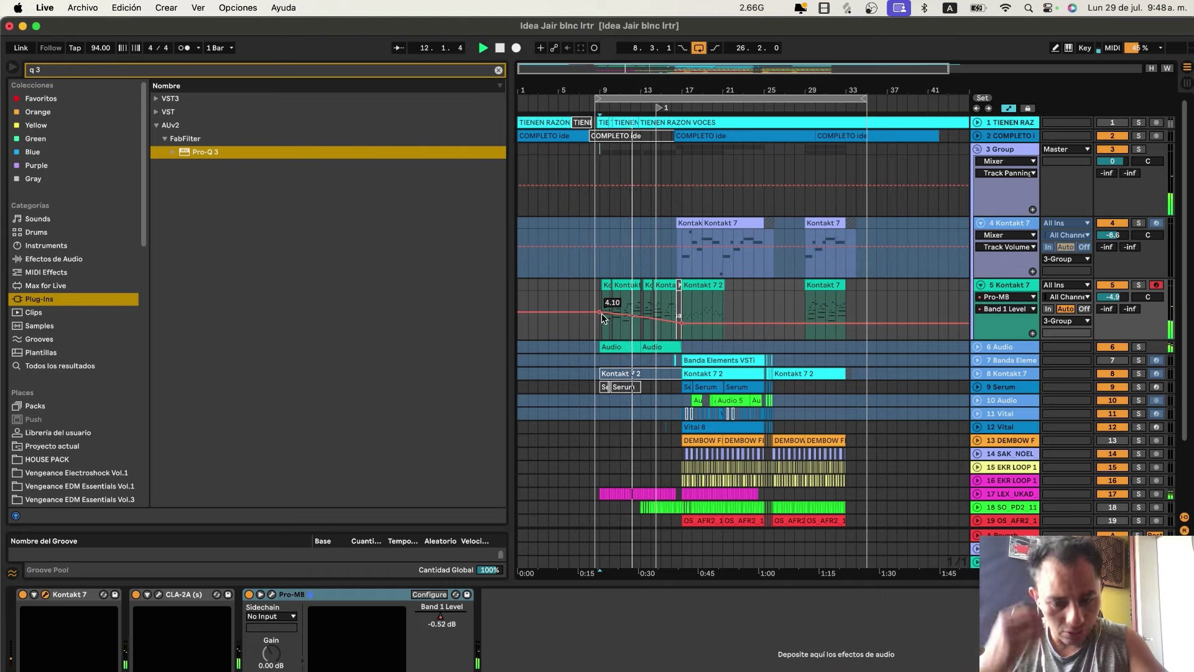
key(a)
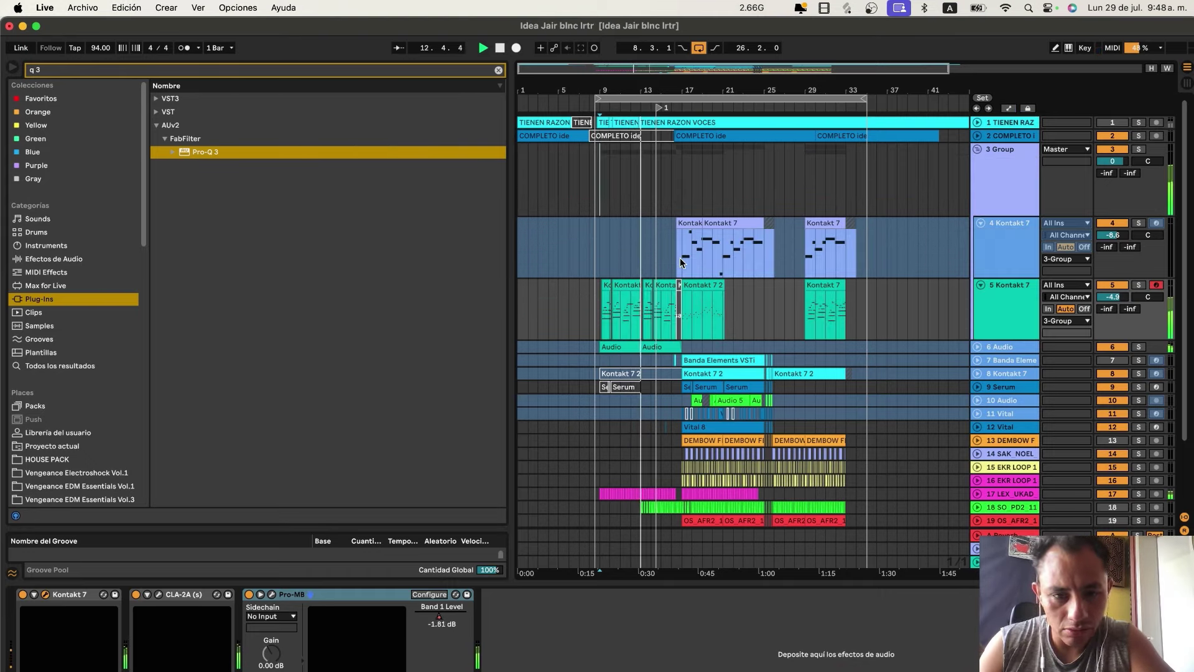
Duplicate the Kontakt 7 2 clip that starts at bar 17 on track 5, placing the copy at bar 21.
click(664, 258)
scroll(663, 259, up, 5)
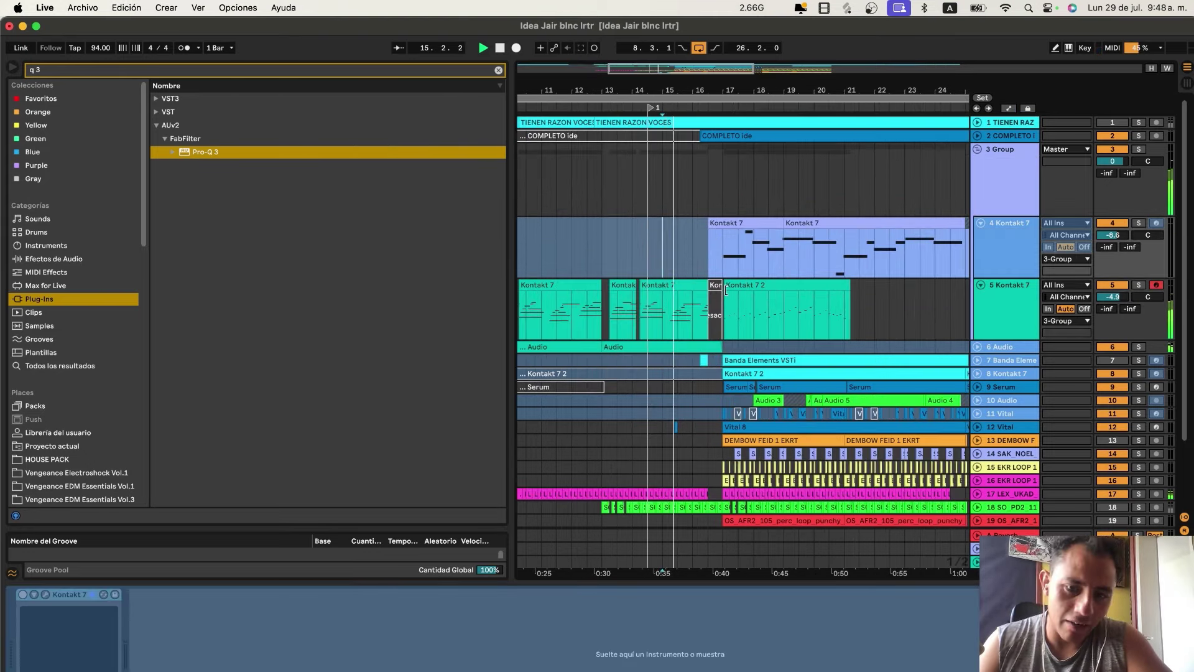
click(748, 289)
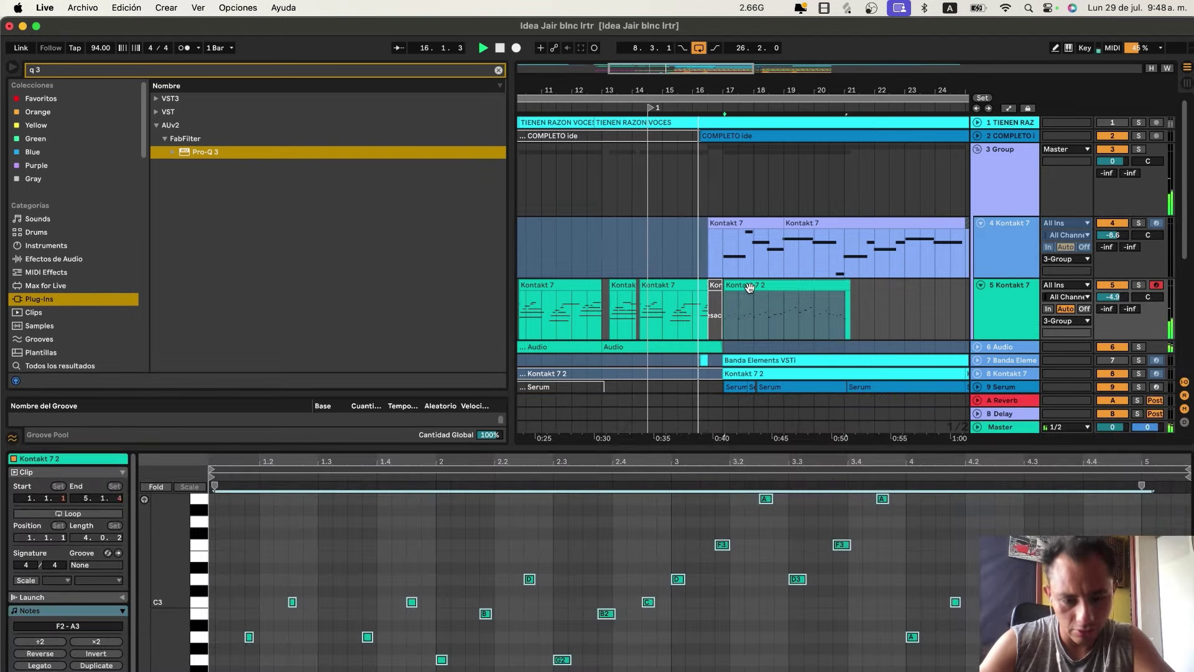
key(super+alt+l)
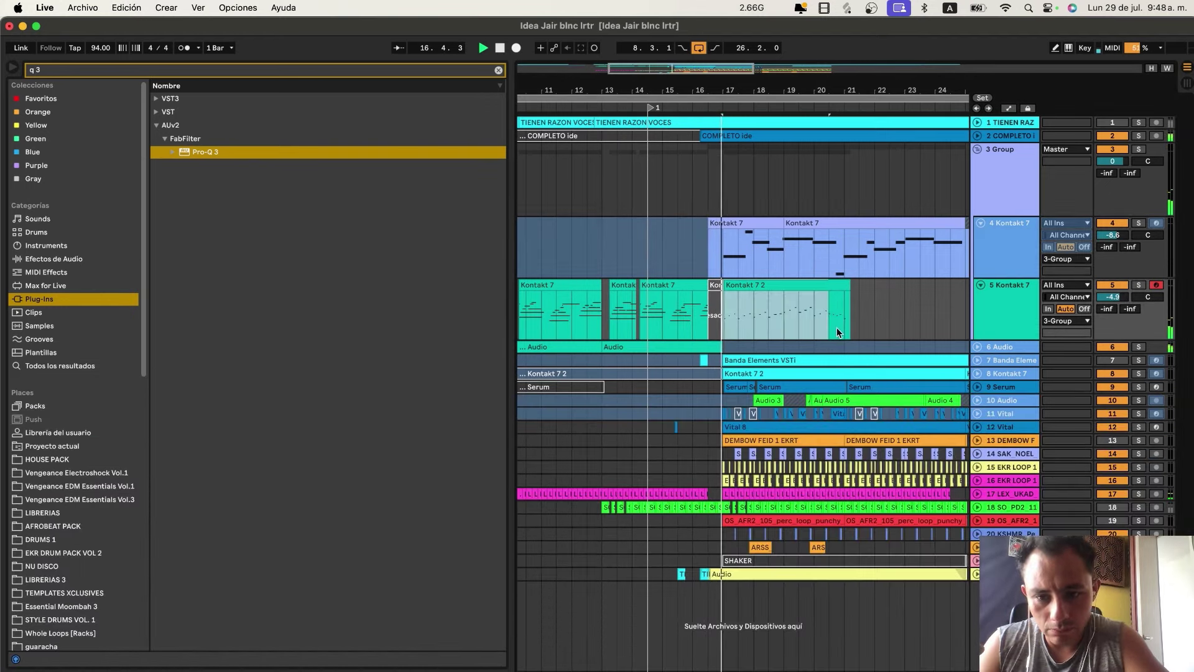
scroll(841, 327, down, 6)
scroll(591, 308, up, 6)
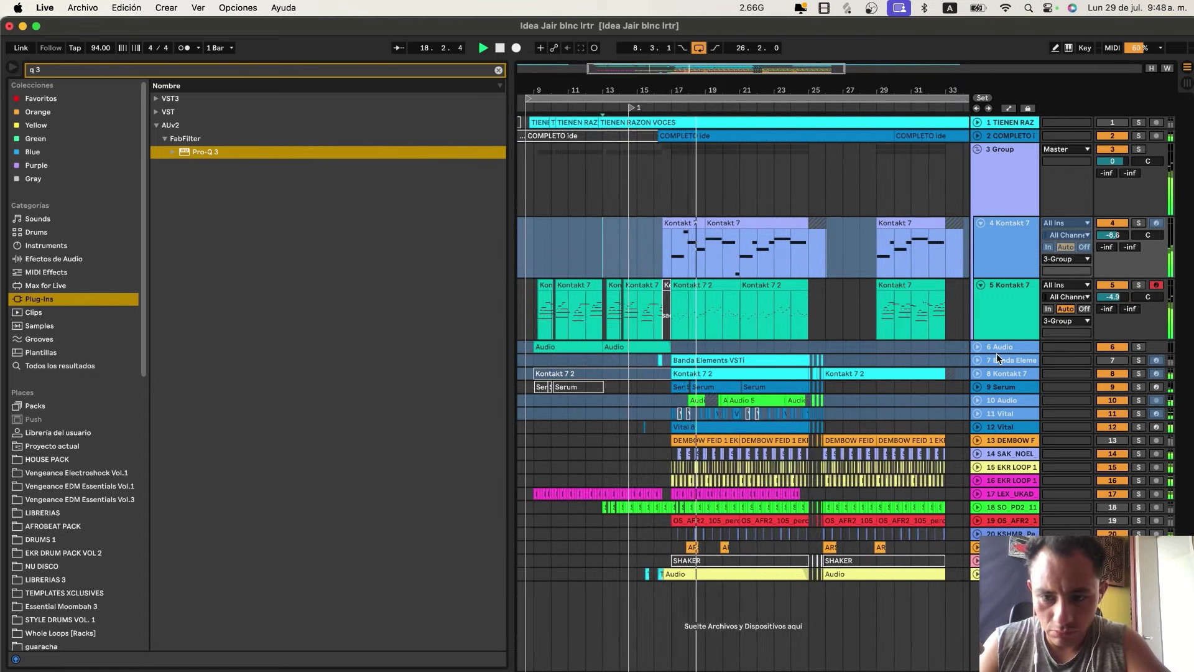
Unfold track 7, Banda Elements, listen to it soloed from bar 17, and compare it with the full mix.
key(space)
double_click(1011, 362)
key(s)
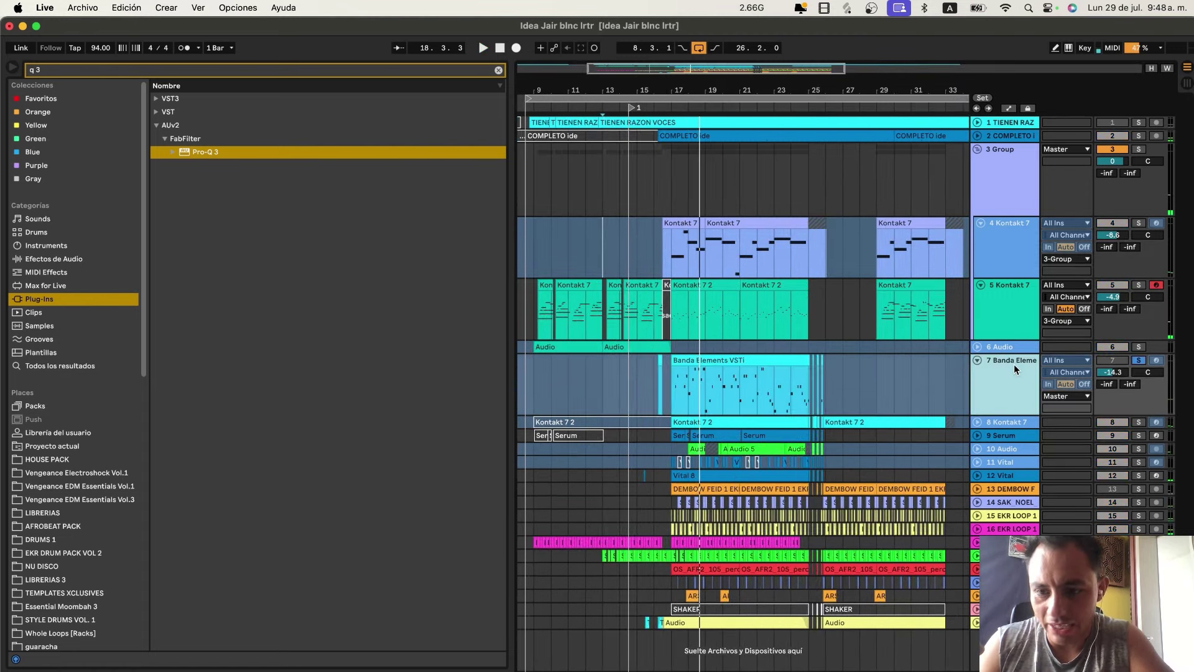
key(space)
key(space)
click(681, 394)
key(space)
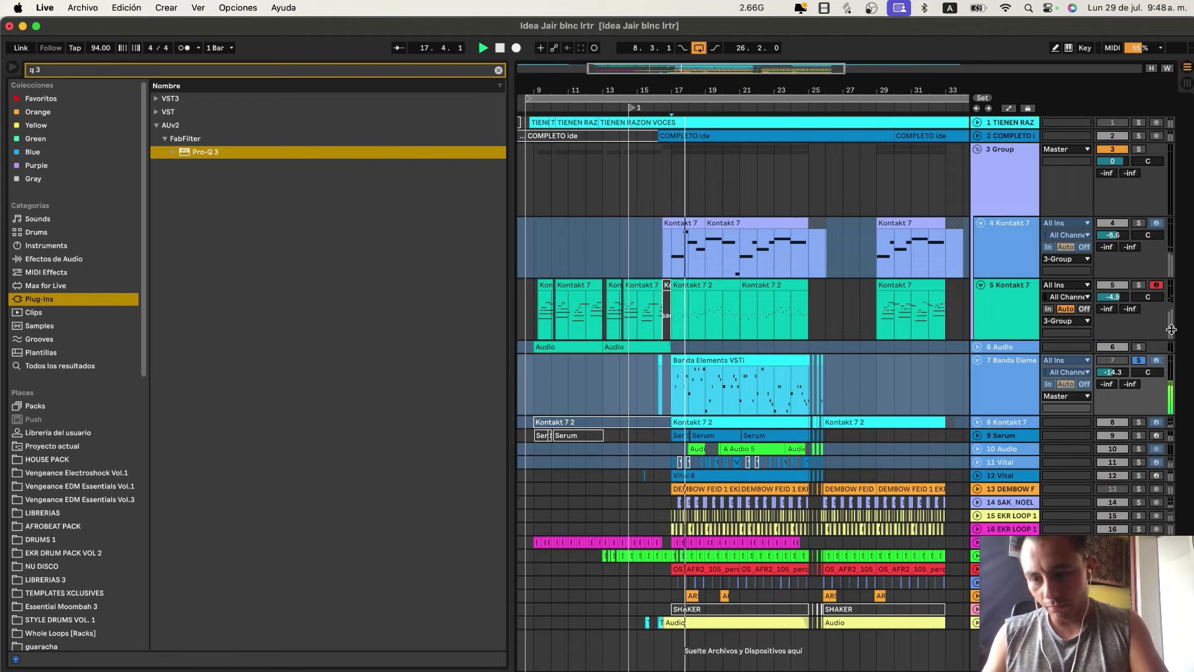
key(s)
key(space)
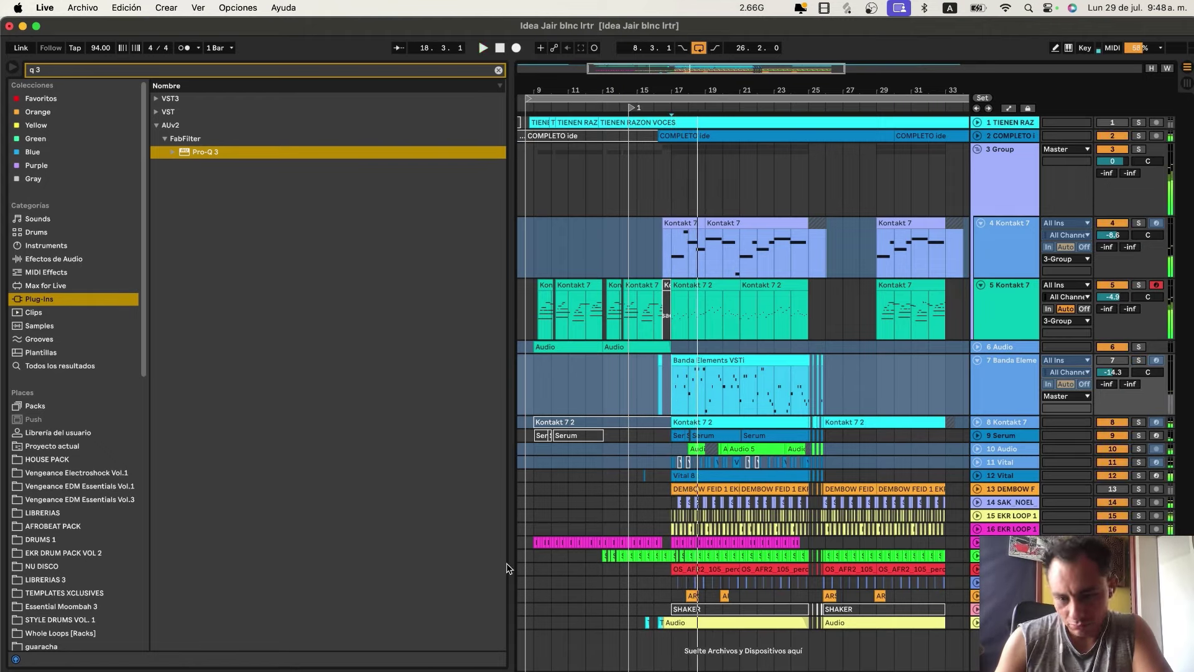
Unfold track 12, Vital, and raise its volume to -4.8 while playing the transition from just before bar 17.
key(space)
key(space)
click(664, 401)
key(space)
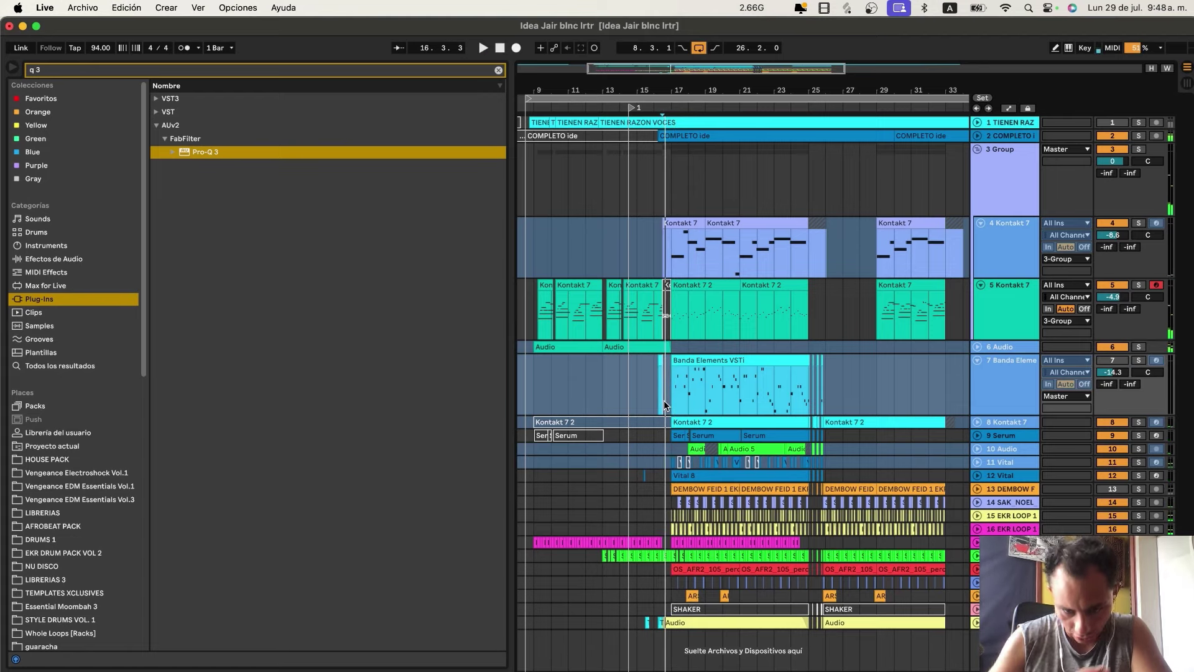
key(space)
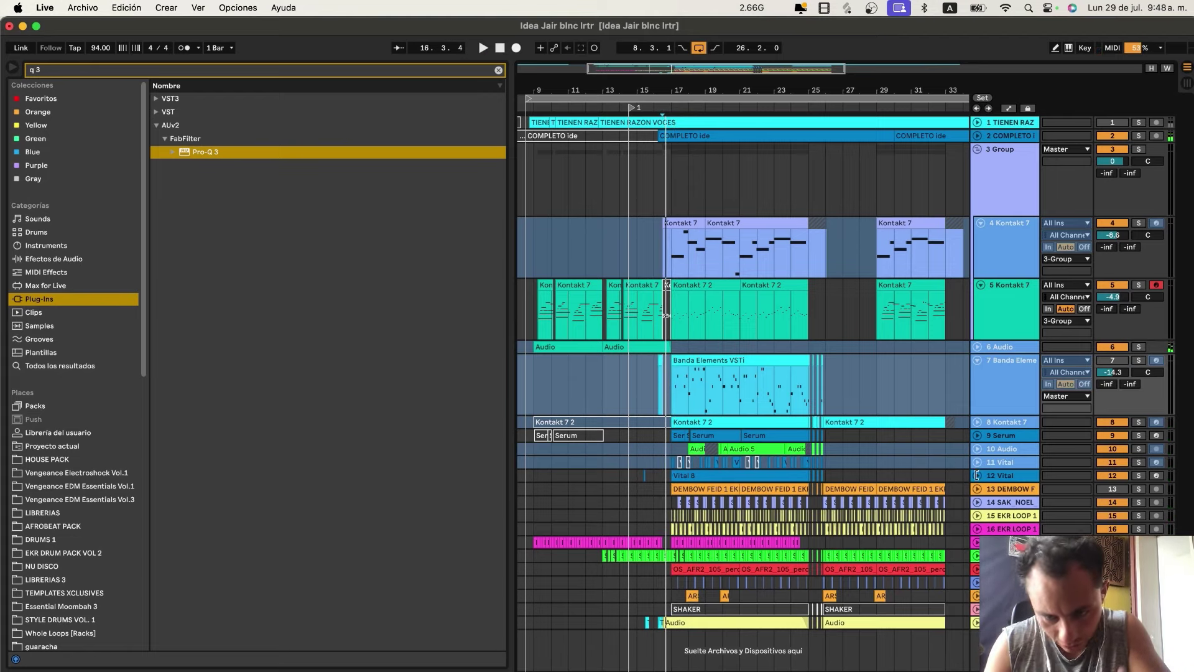
click(976, 476)
key(space)
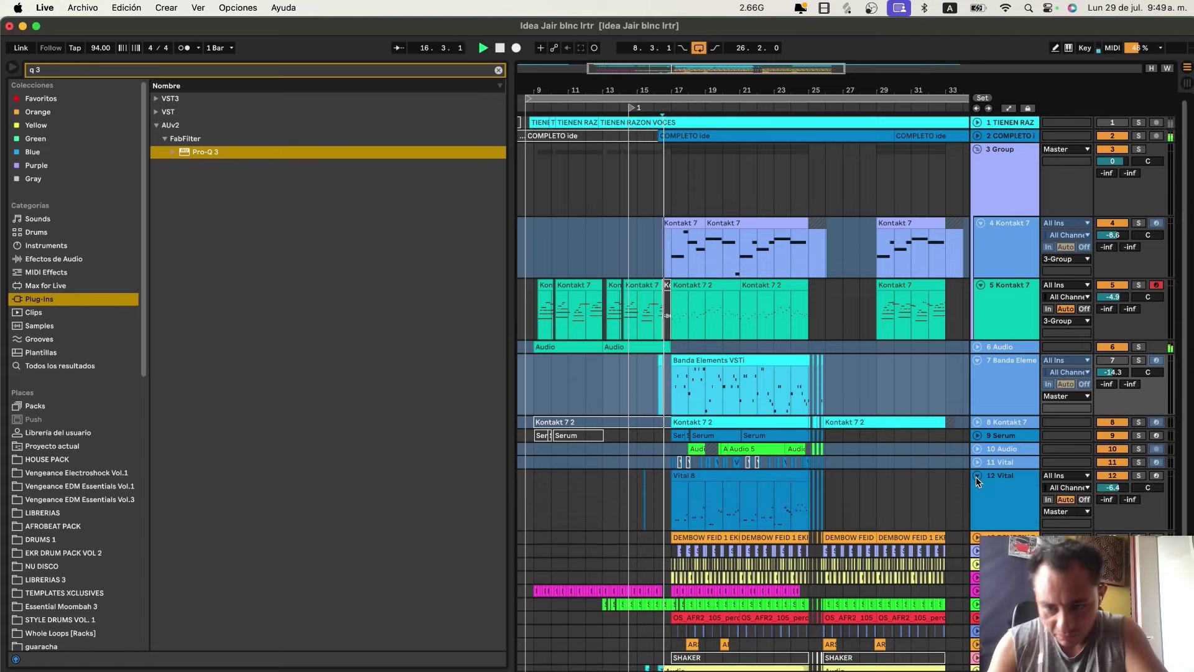
drag(1114, 487, 1113, 482)
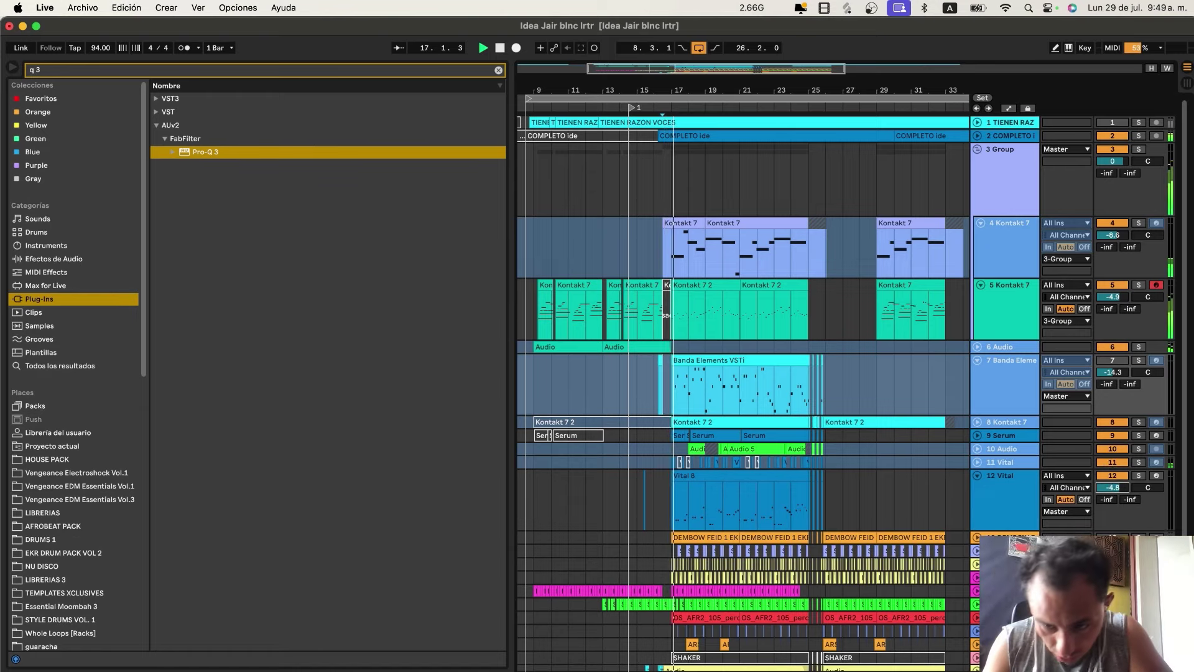
Lengthen the Envelope 1 release of the Bass-_-808 patch in track 12's Vital synth to about 0.606 secs.
double_click(997, 498)
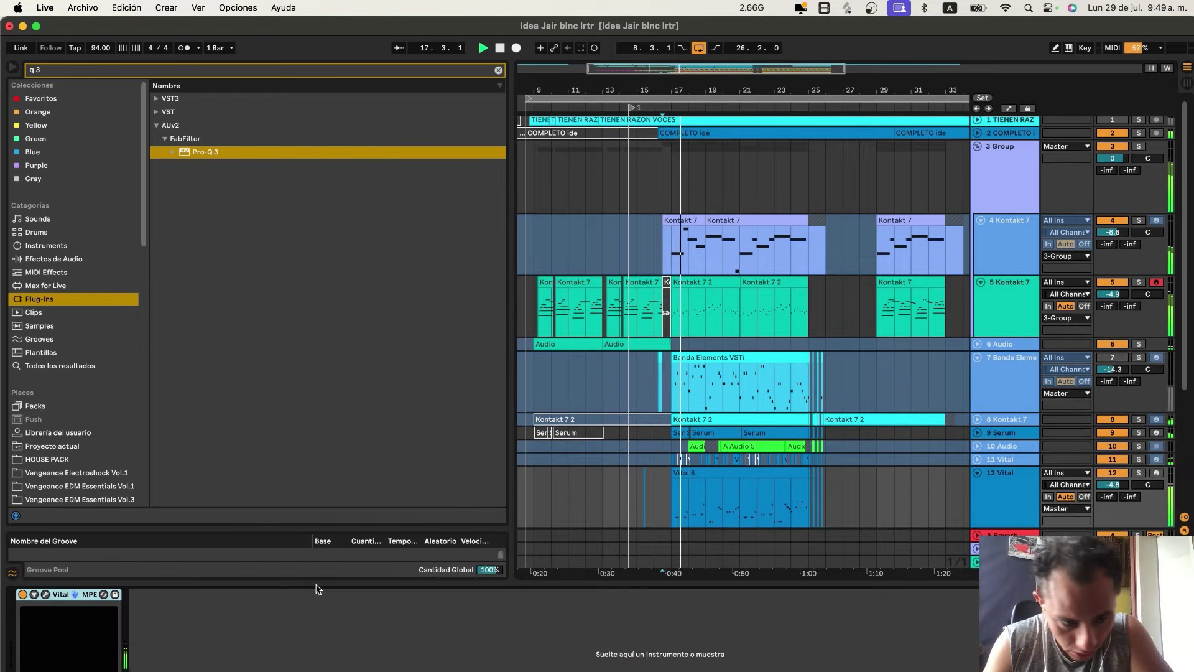
click(45, 594)
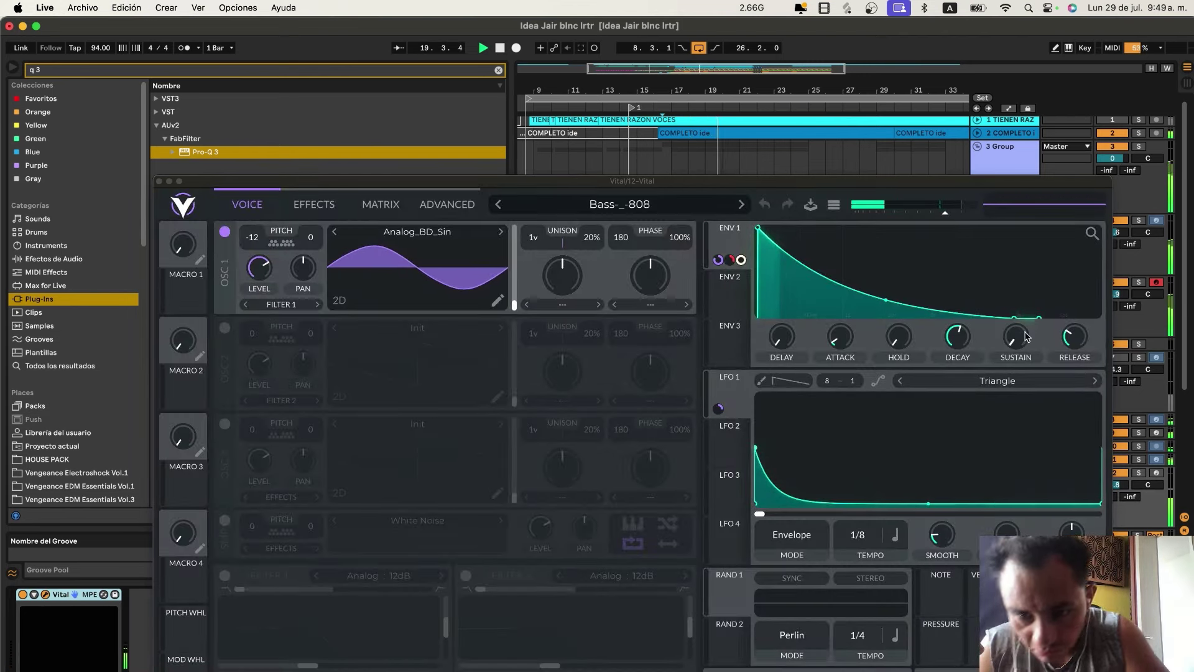
drag(1073, 336, 1074, 283)
drag(1073, 337, 1074, 357)
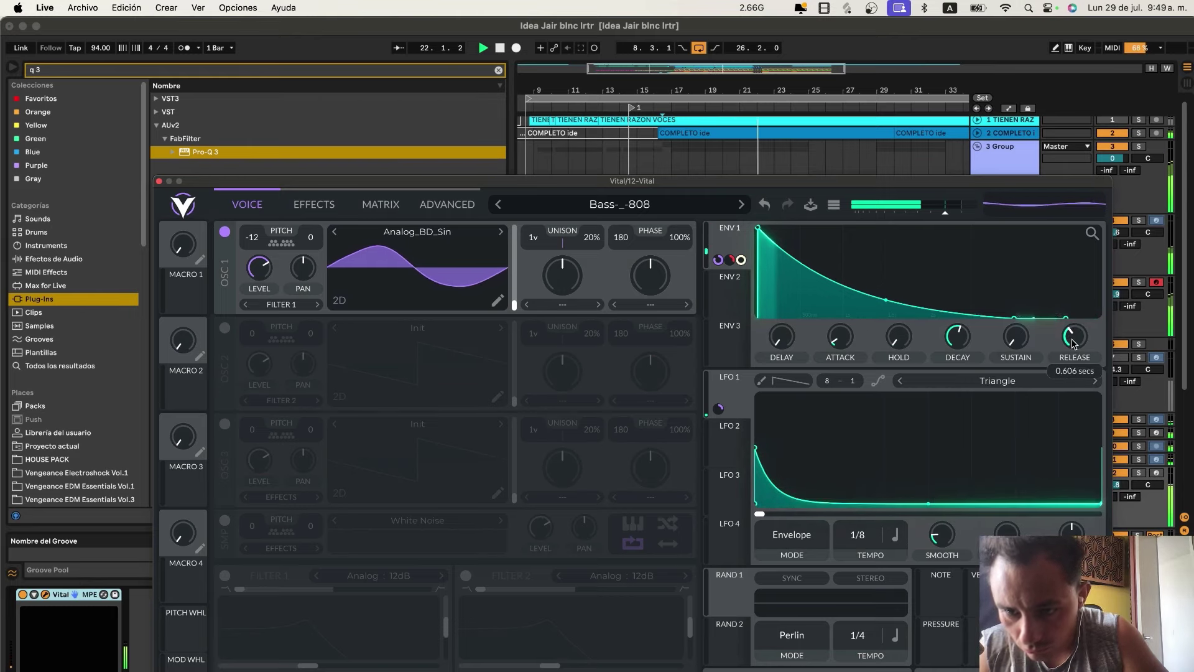
click(159, 181)
Solo the track 12 Vital bass together with tracks 13 to 17 and play them from bar 17.
scroll(651, 333, down, 5)
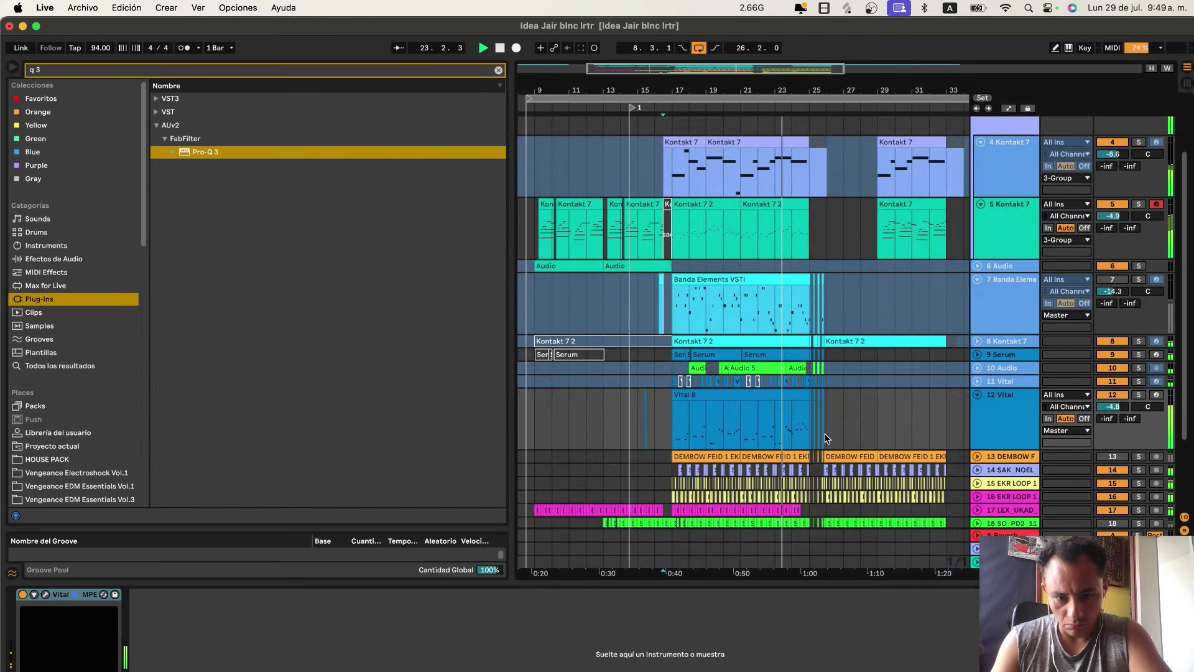
click(673, 441)
key(space)
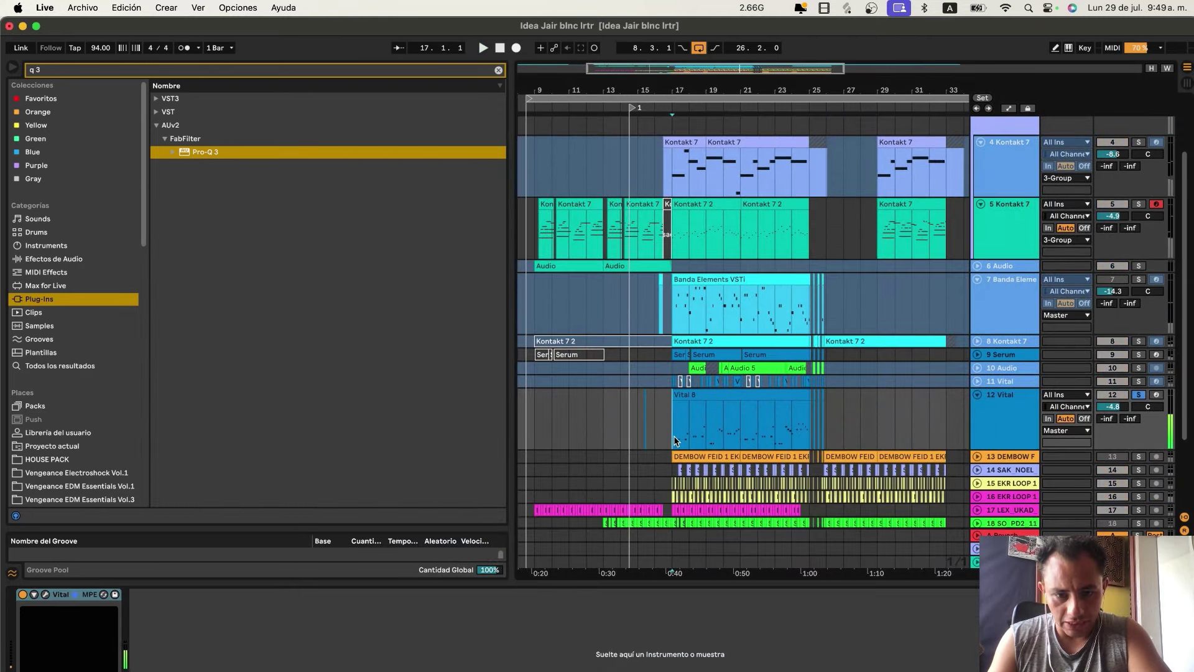
shift+click(1010, 510)
click(1137, 471)
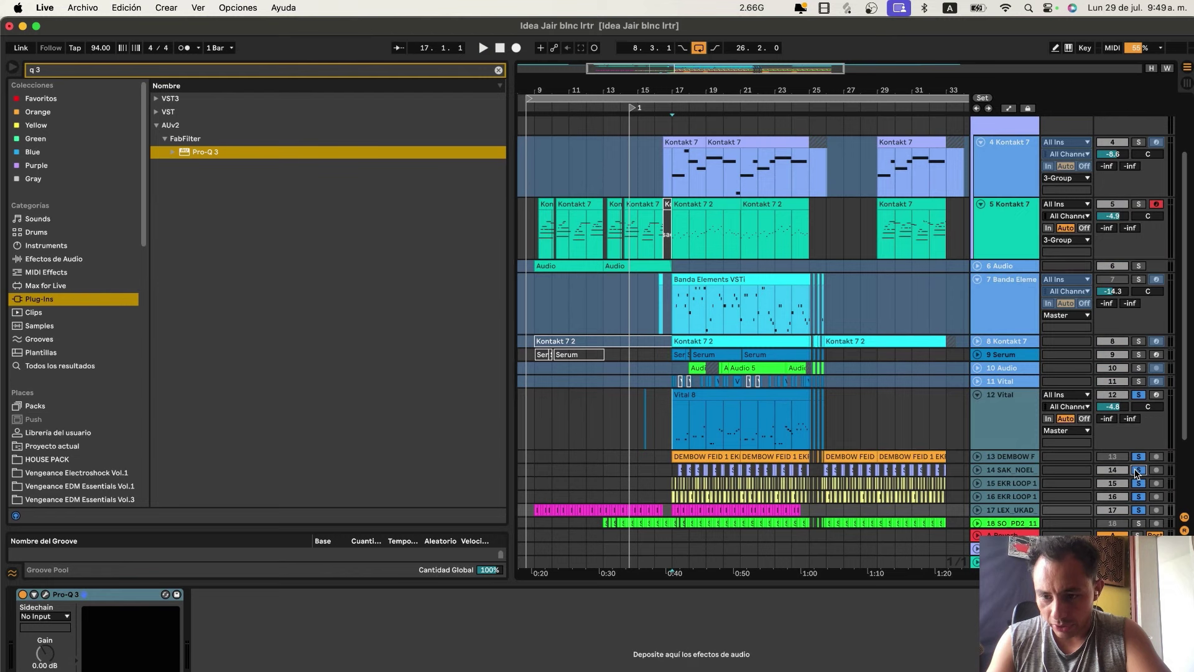
click(996, 456)
click(1017, 485)
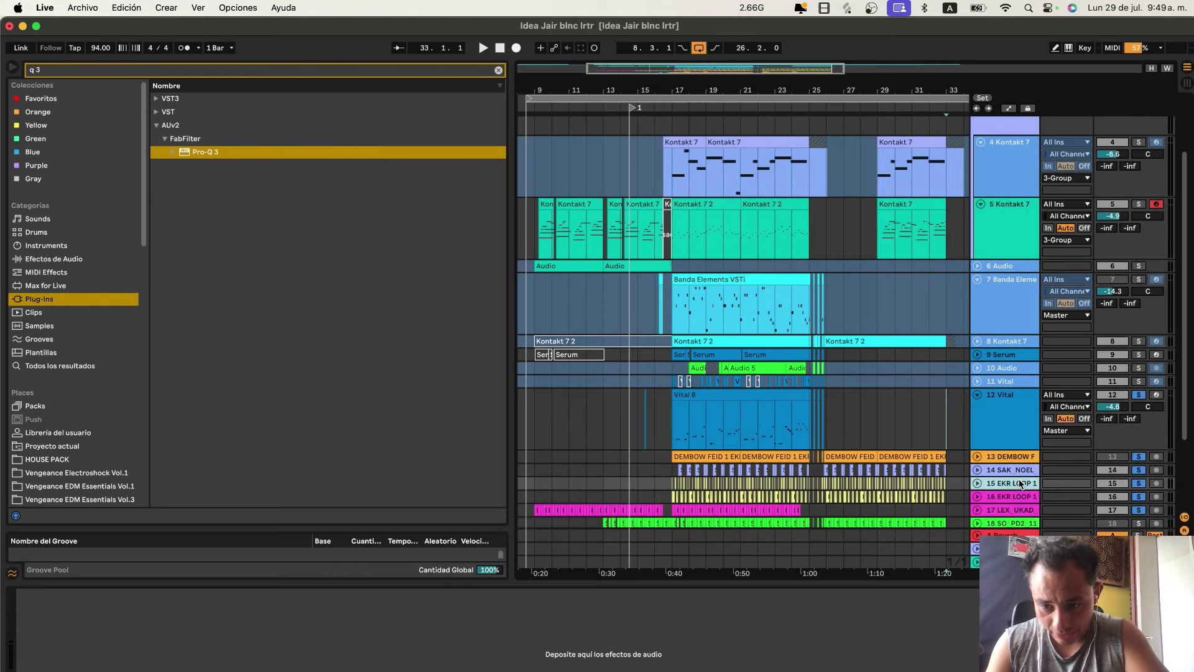
click(666, 430)
key(space)
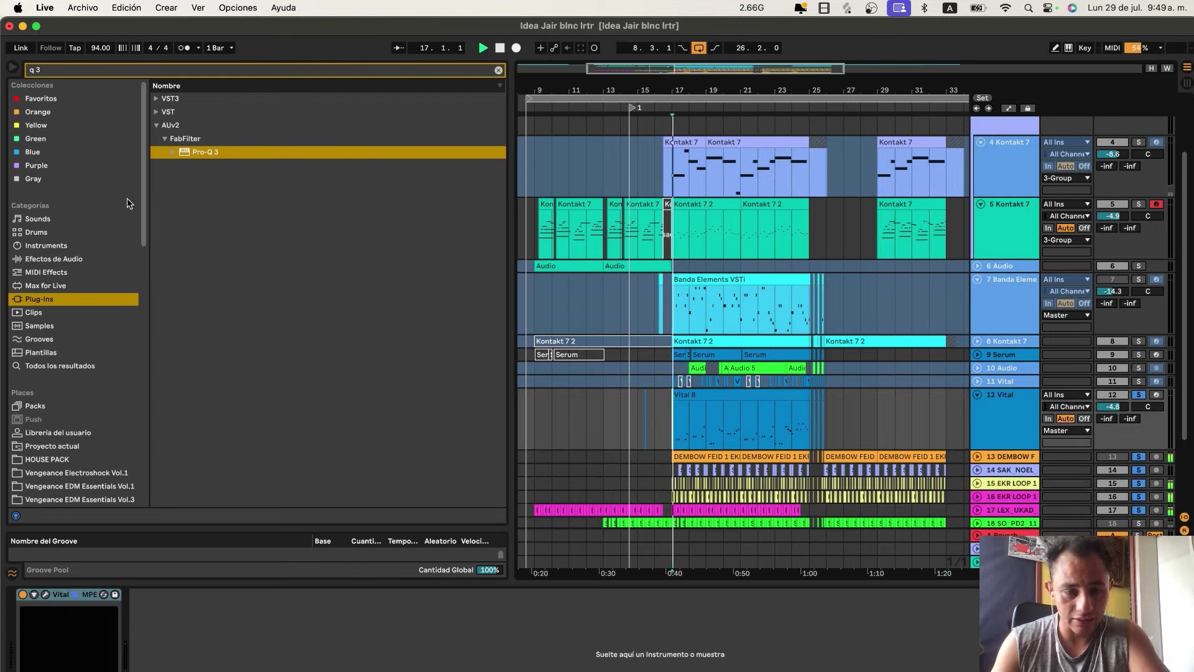
Search all browser results for "sc comp" and load the SC EKR COMP.adv preset after Vital on track 12.
key(super+f)
text(sidech)
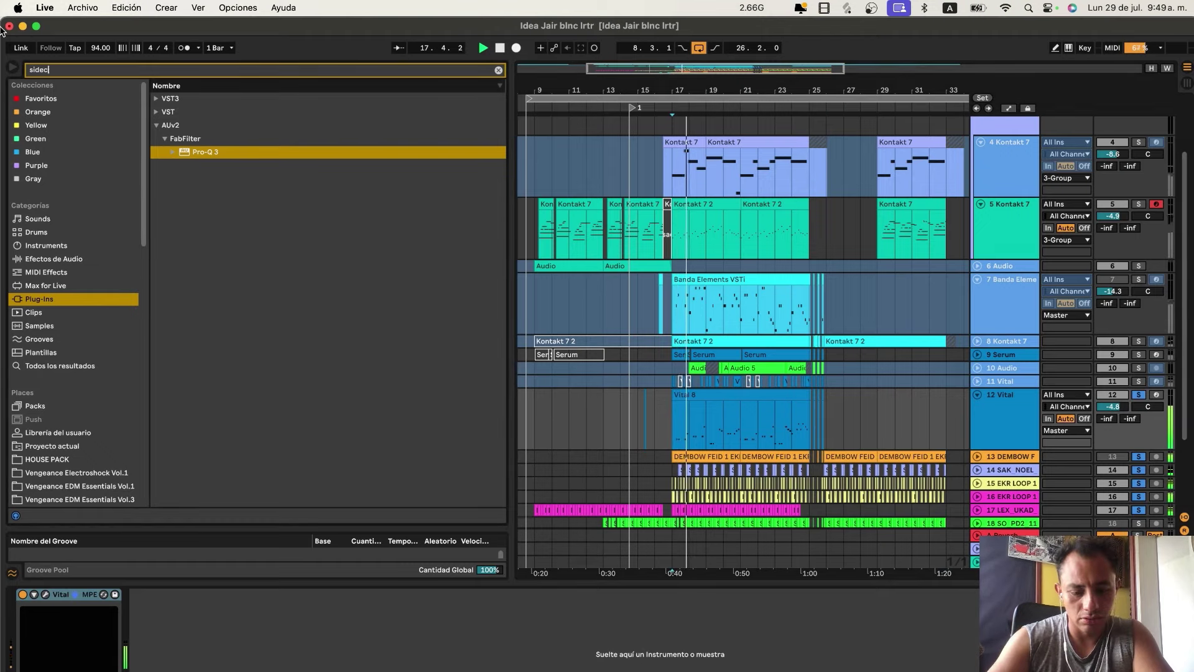
click(70, 367)
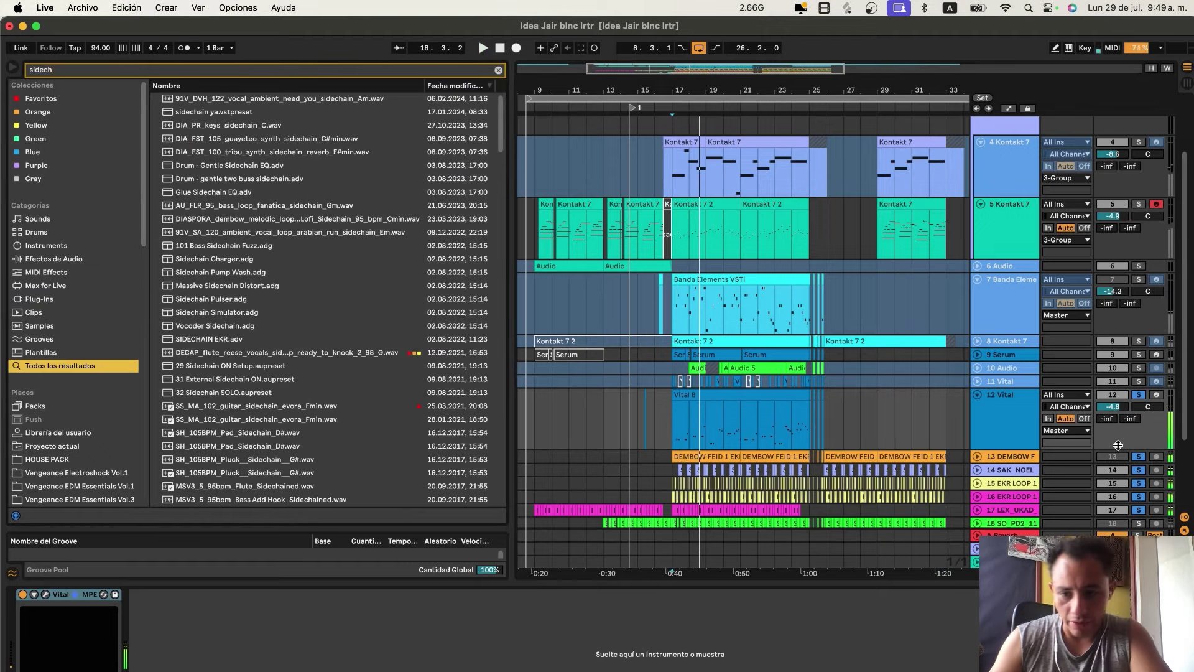
key(space)
key(space)
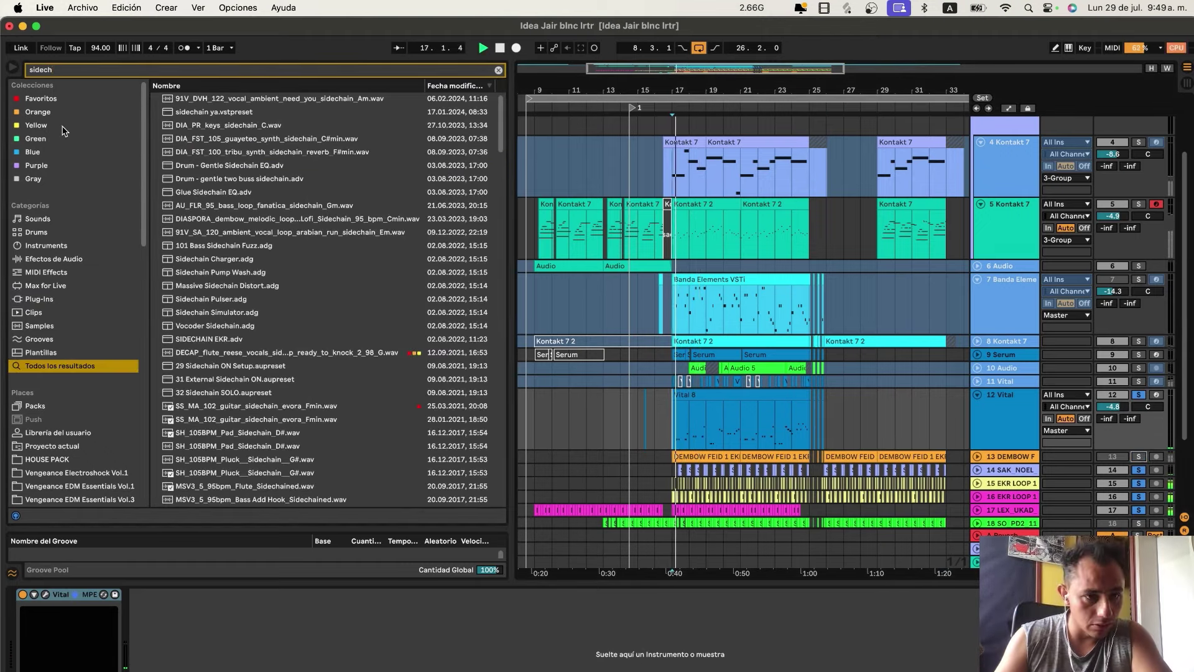
text(sc )
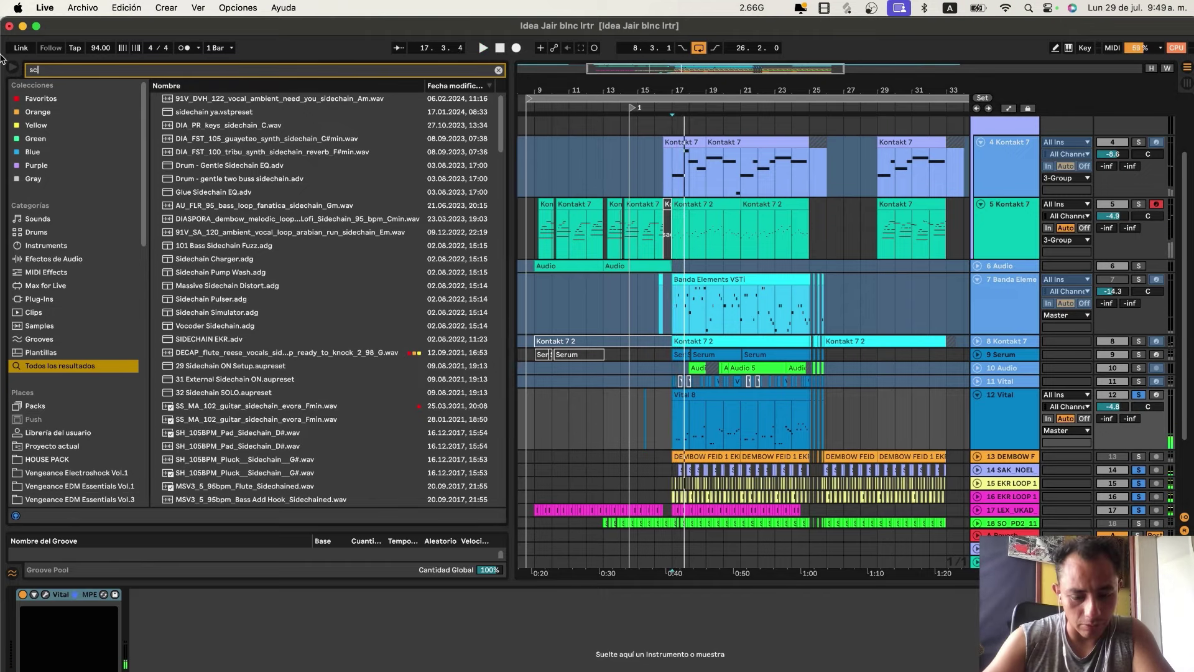
text(comp)
click(200, 97)
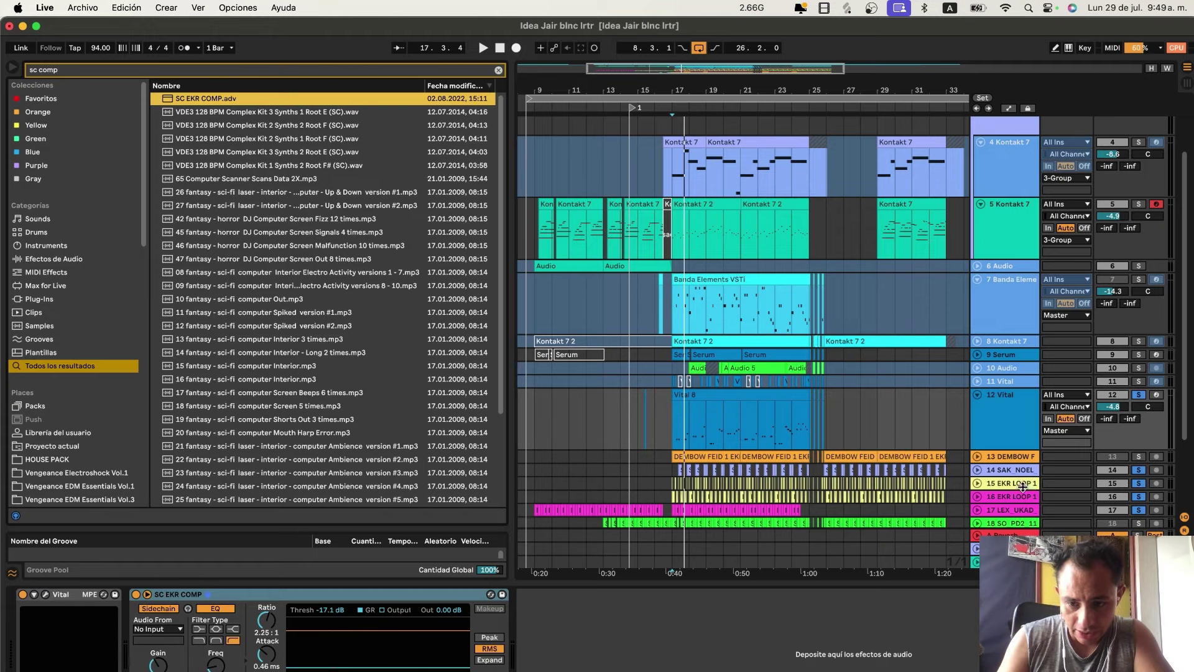
Set the track 12 compressor's sidechain source to 15-EKR LOOP 12 and play the section to hear it.
click(1023, 486)
click(1002, 443)
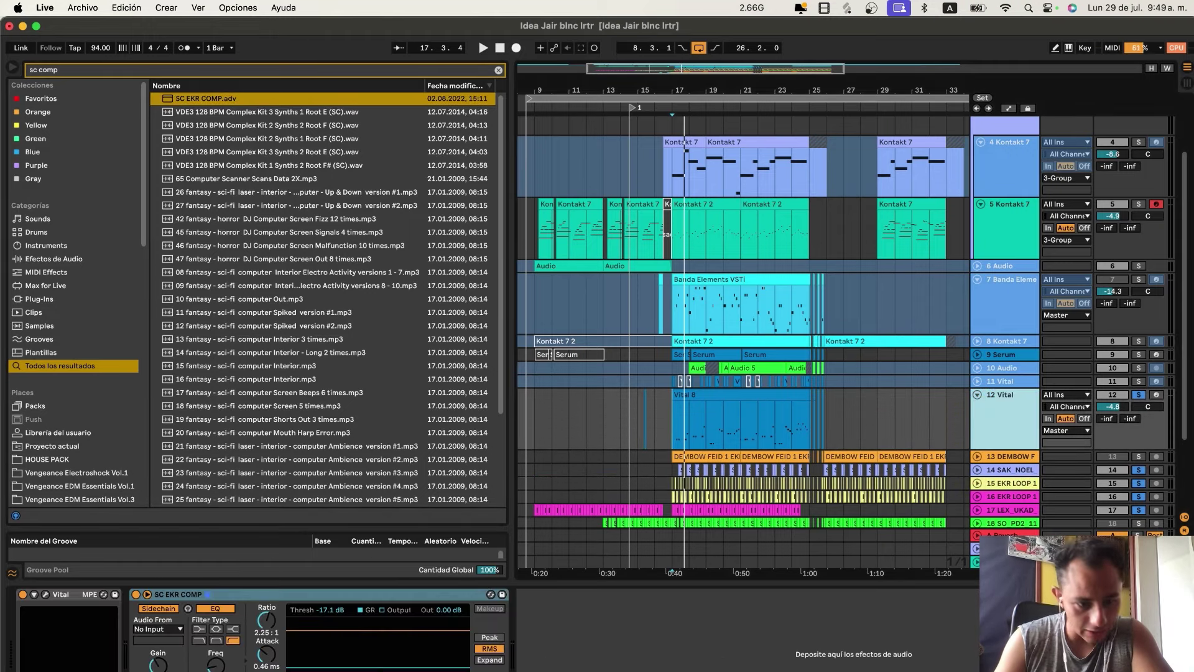
click(166, 629)
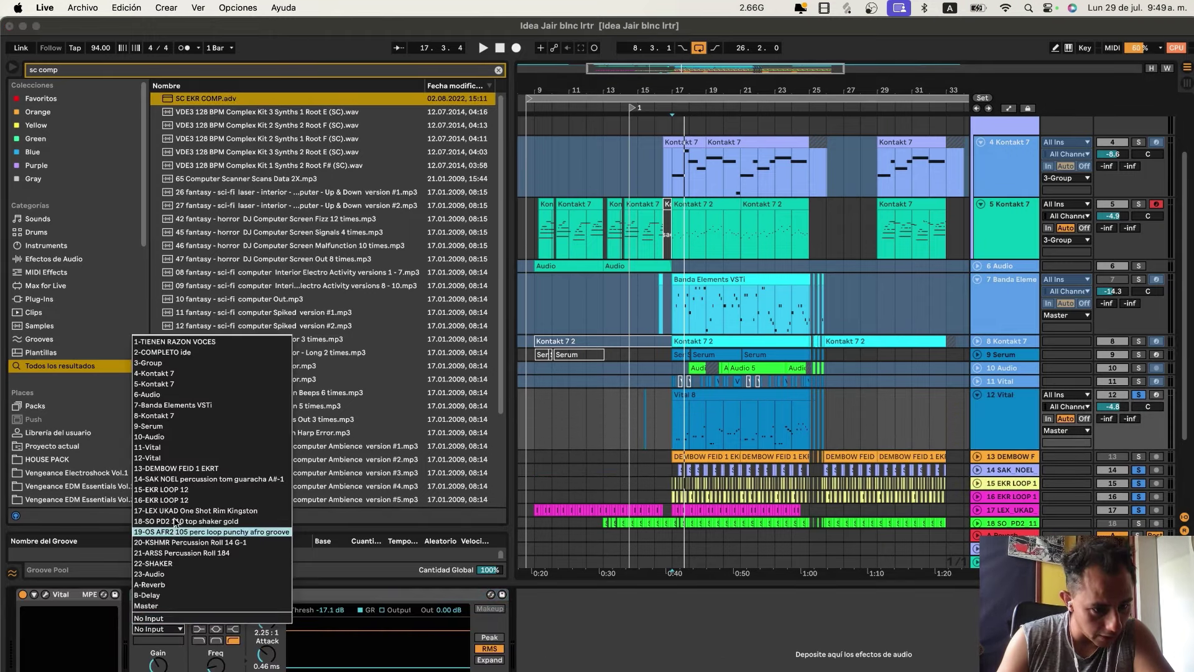
click(176, 490)
key(space)
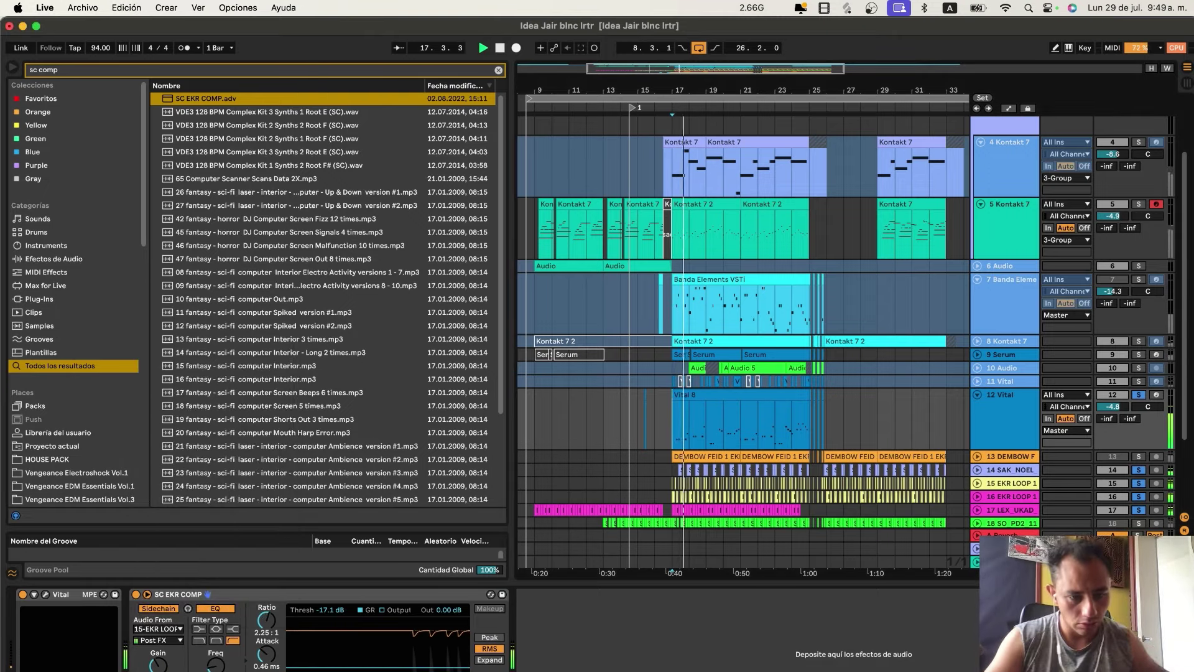
Lower the SC EKR COMP threshold to -23.8 dB while comparing the bass during playback.
key(space)
mouse_move(322, 610)
mouse_down()
mouse_move(321, 631)
mouse_move(323, 592)
mouse_move(322, 607)
mouse_up()
key(space)
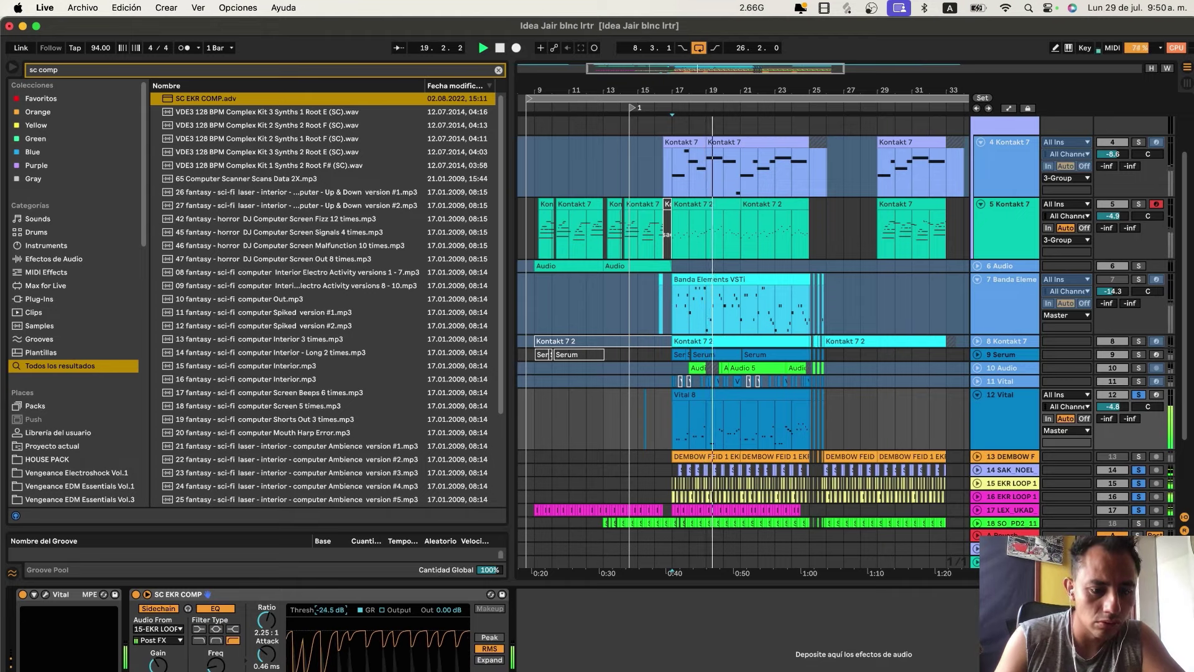
key(space)
click(1134, 396)
key(space)
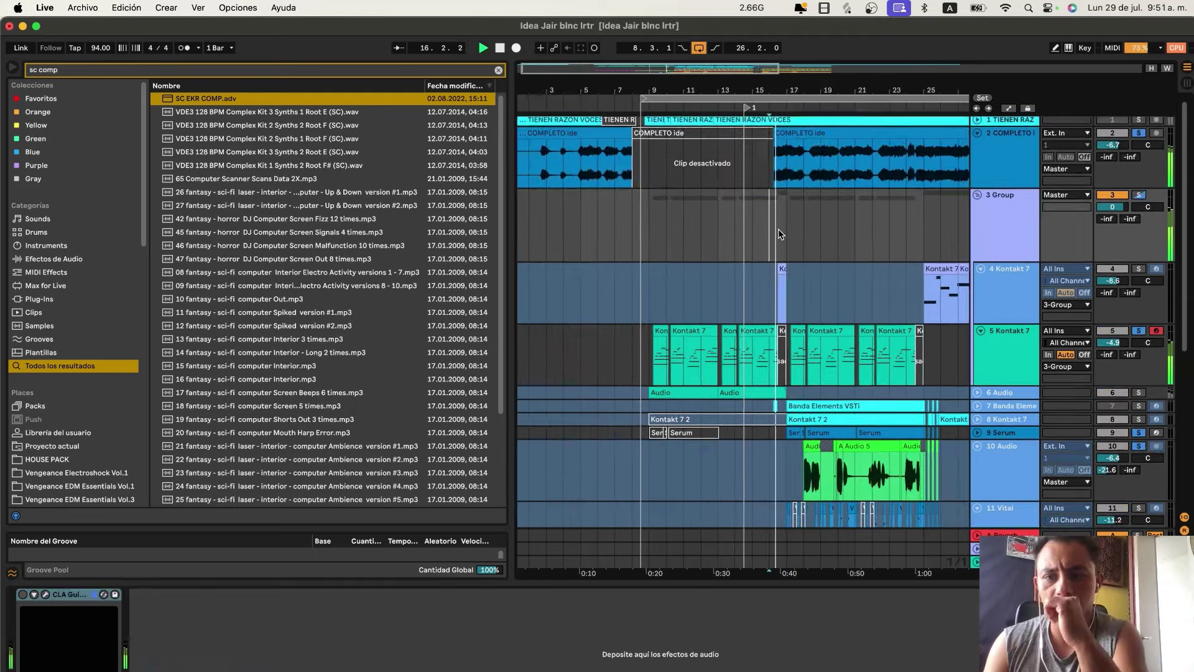
Examine the arrangement from bar 17 onward across the melodic, vocal and drum tracks during playback.
scroll(771, 231, right, 5)
scroll(765, 228, down, 2)
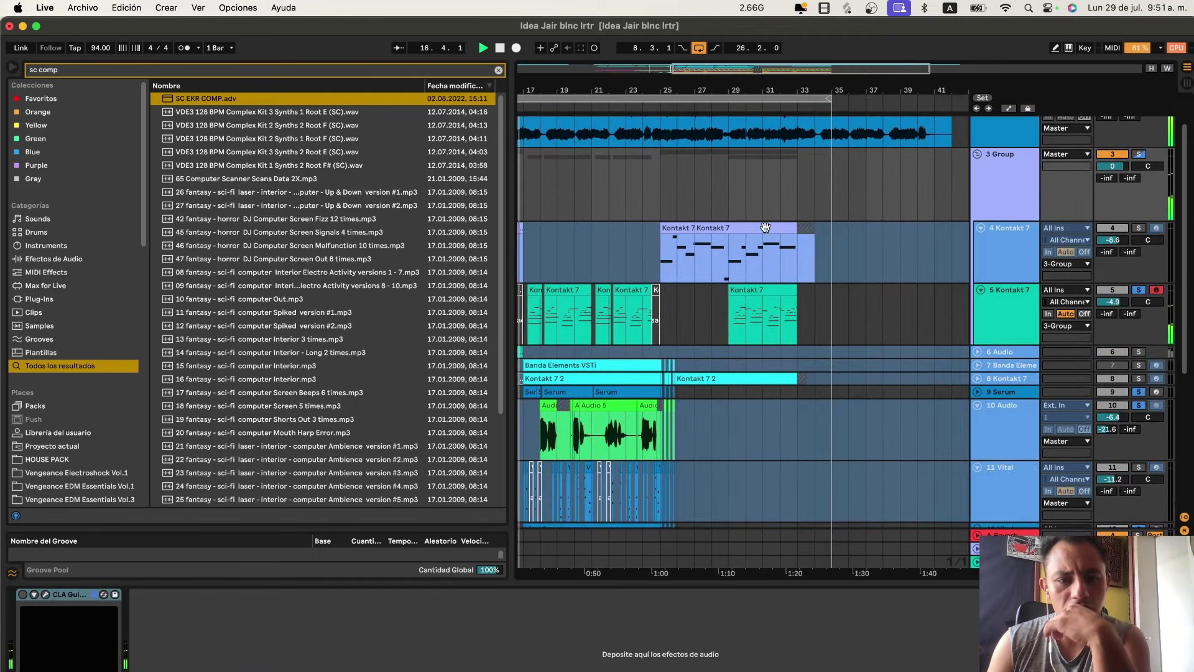
scroll(625, 229, down, 3)
scroll(625, 228, left, 2)
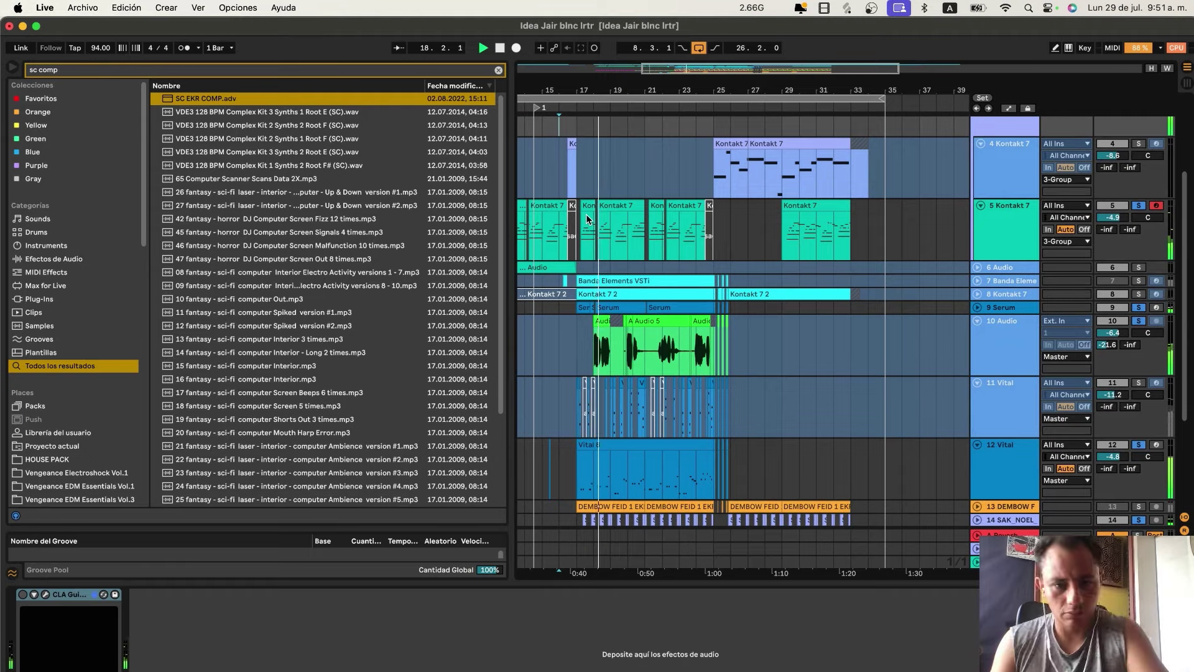
scroll(586, 217, up, 5)
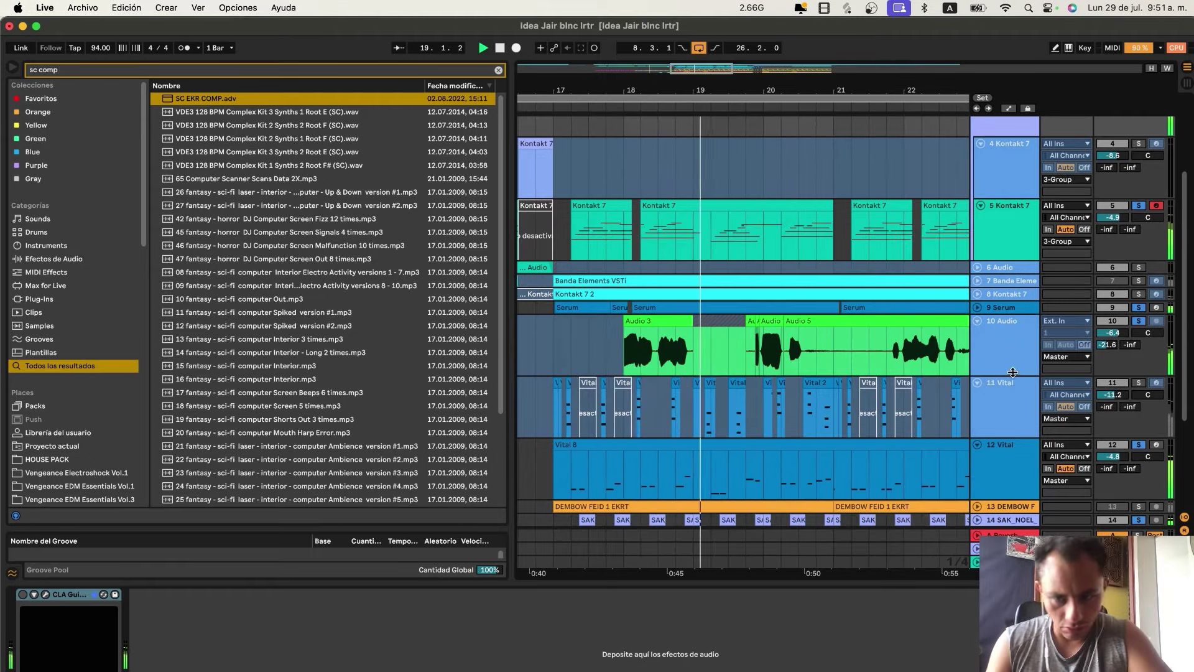
click(1002, 355)
scroll(732, 297, down, 6)
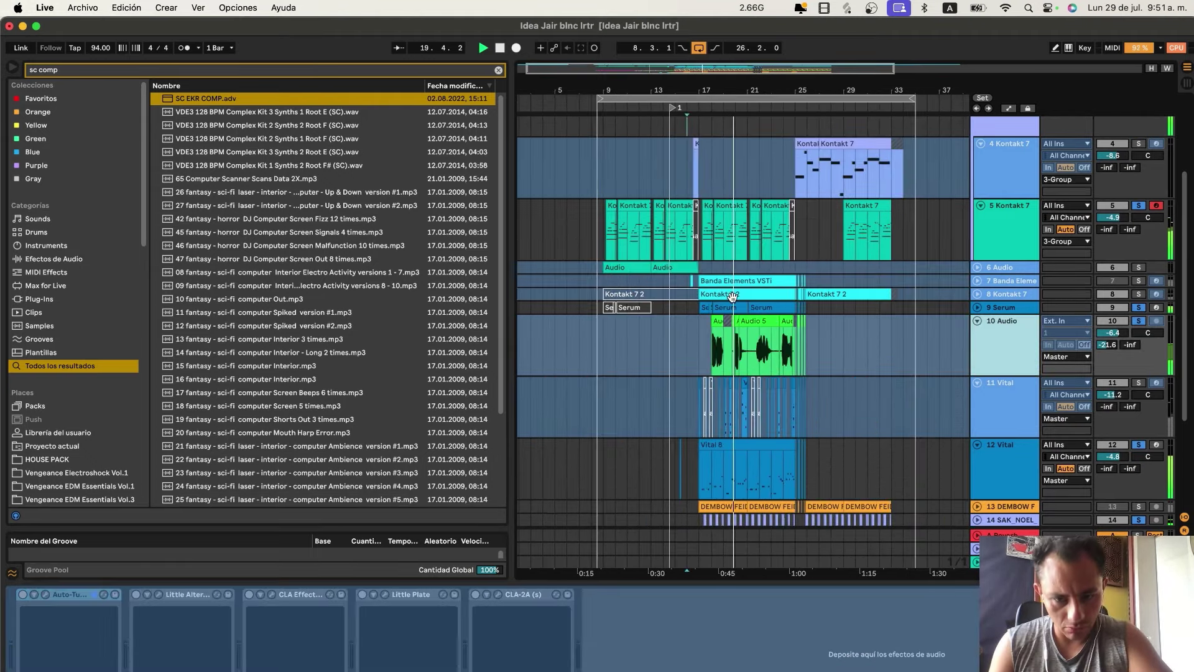
scroll(732, 297, down, 4)
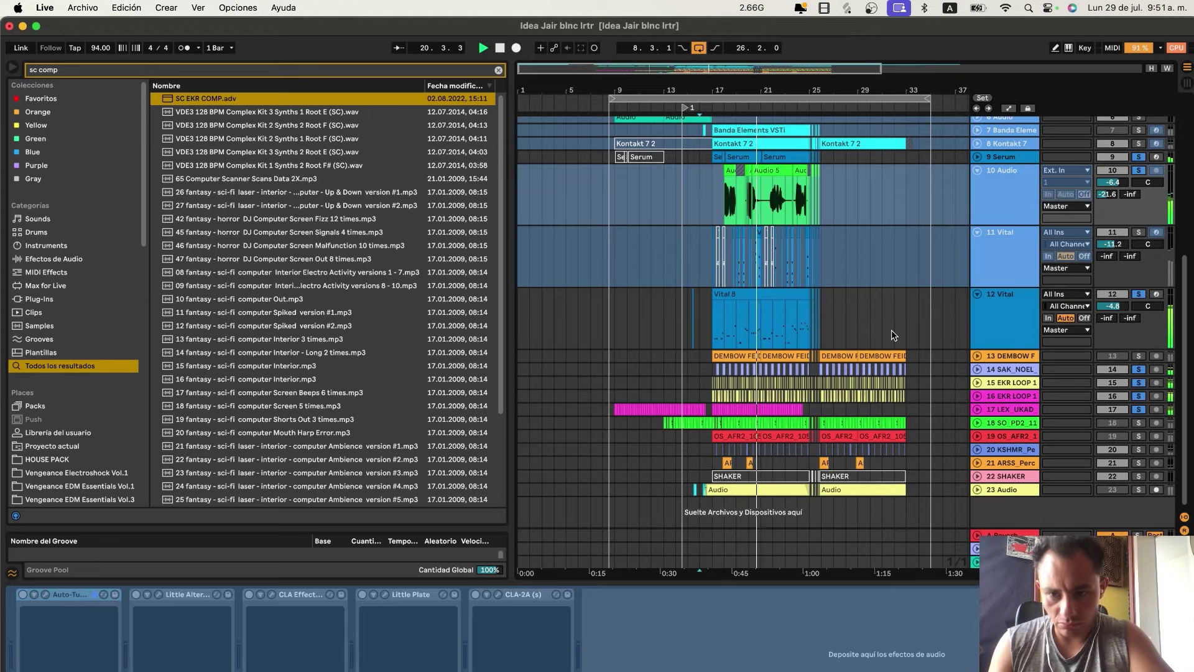
scroll(891, 331, up, 5)
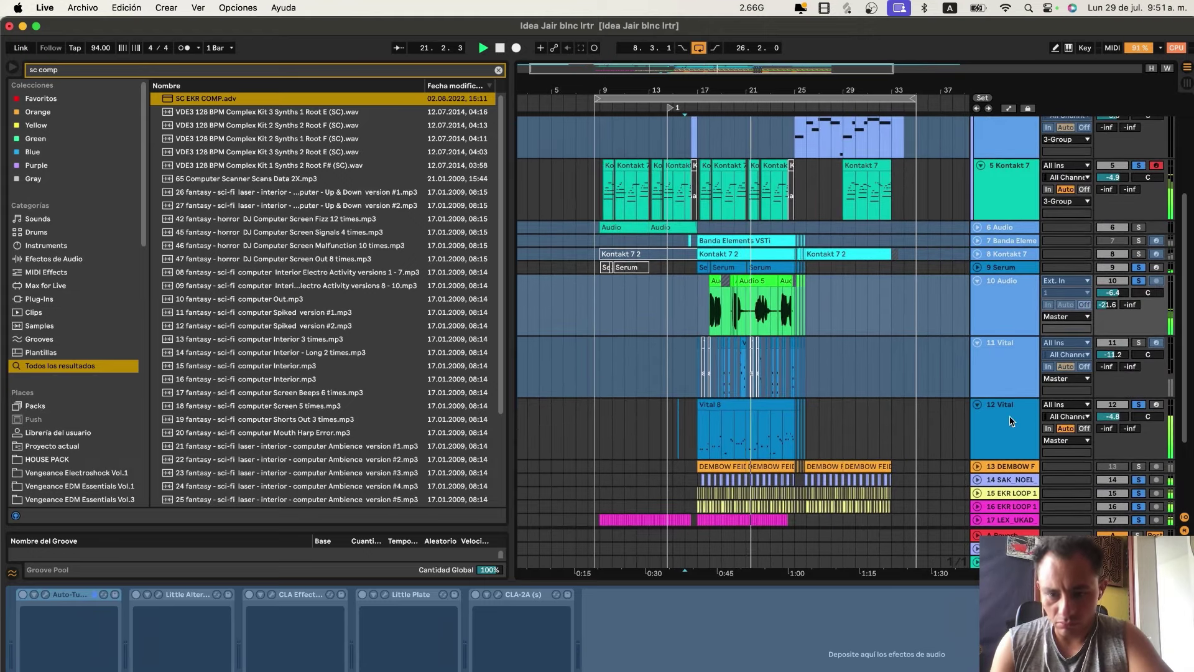
Fold all the arrangement tracks at once, and unfold only track 6, Audio.
click(1009, 421)
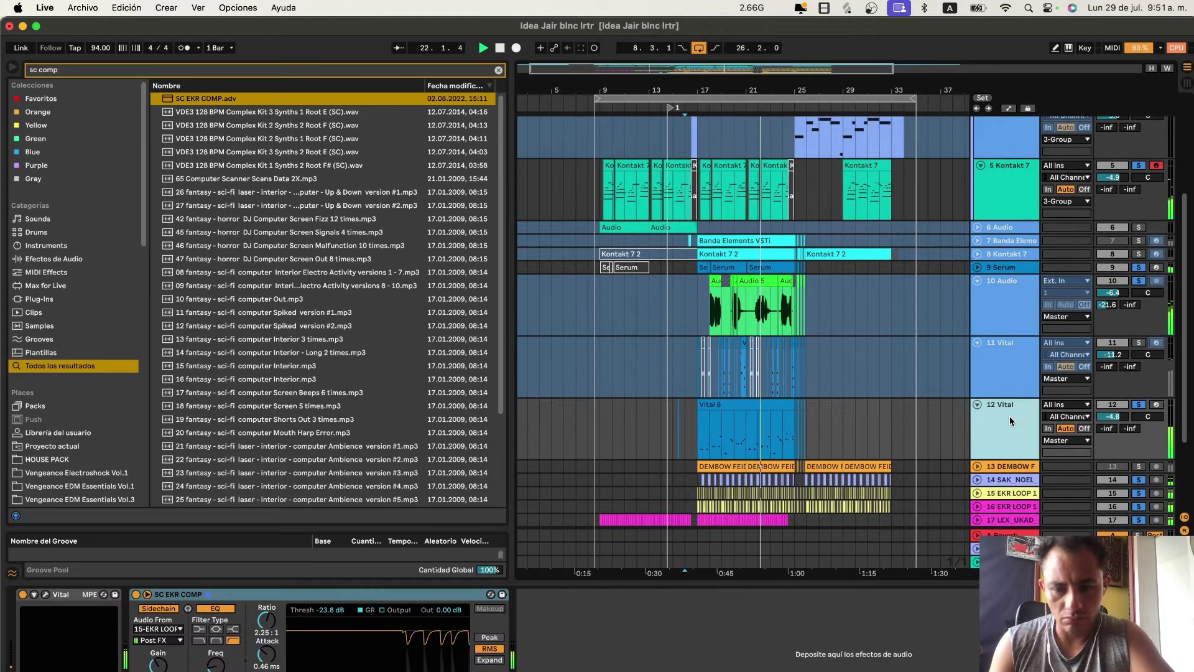
key(super+a)
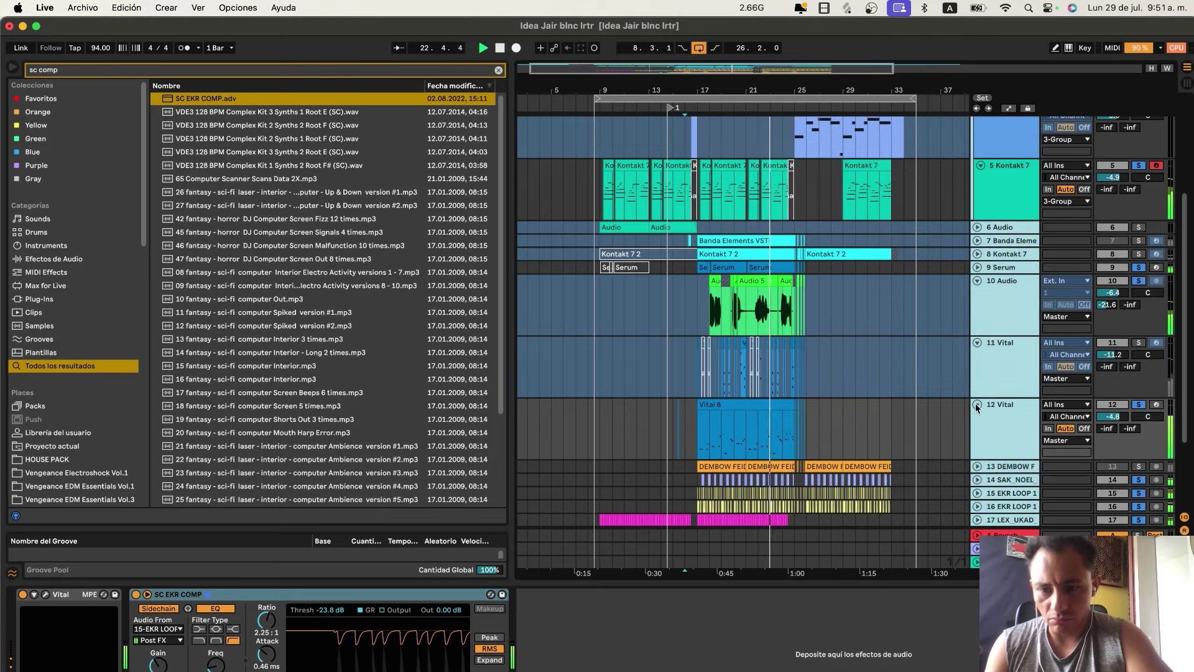
click(975, 406)
click(942, 171)
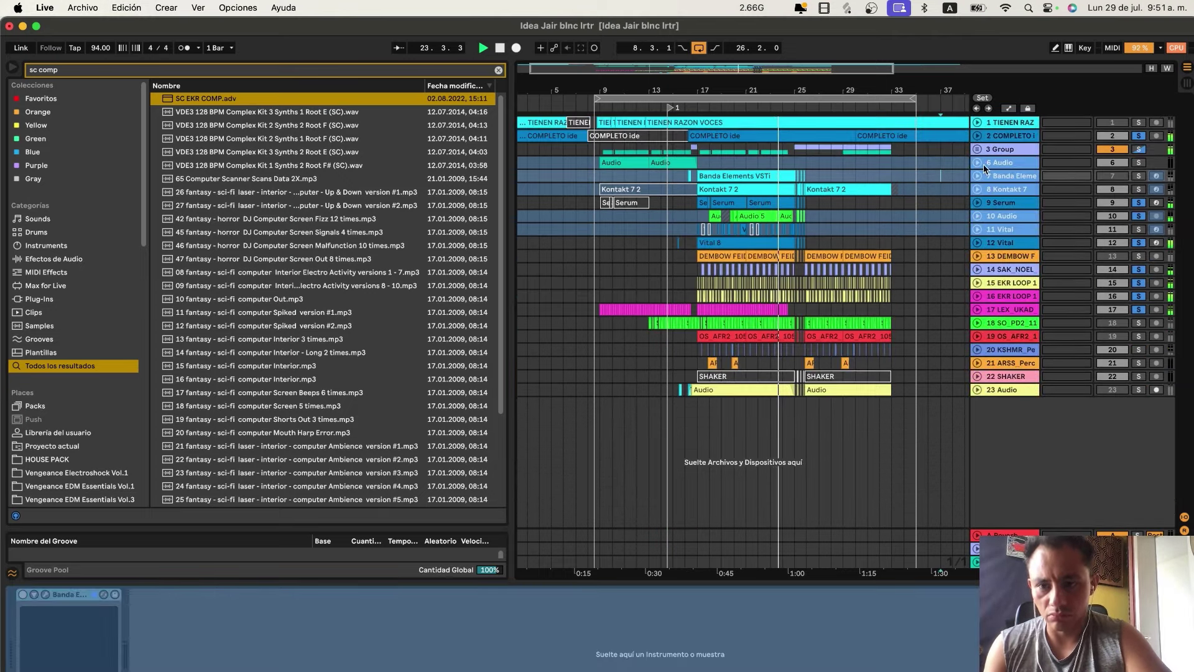
click(977, 163)
Review the buffer size choices in the audio preferences, switch briefly to OBS, and return to Live.
key(super+comma)
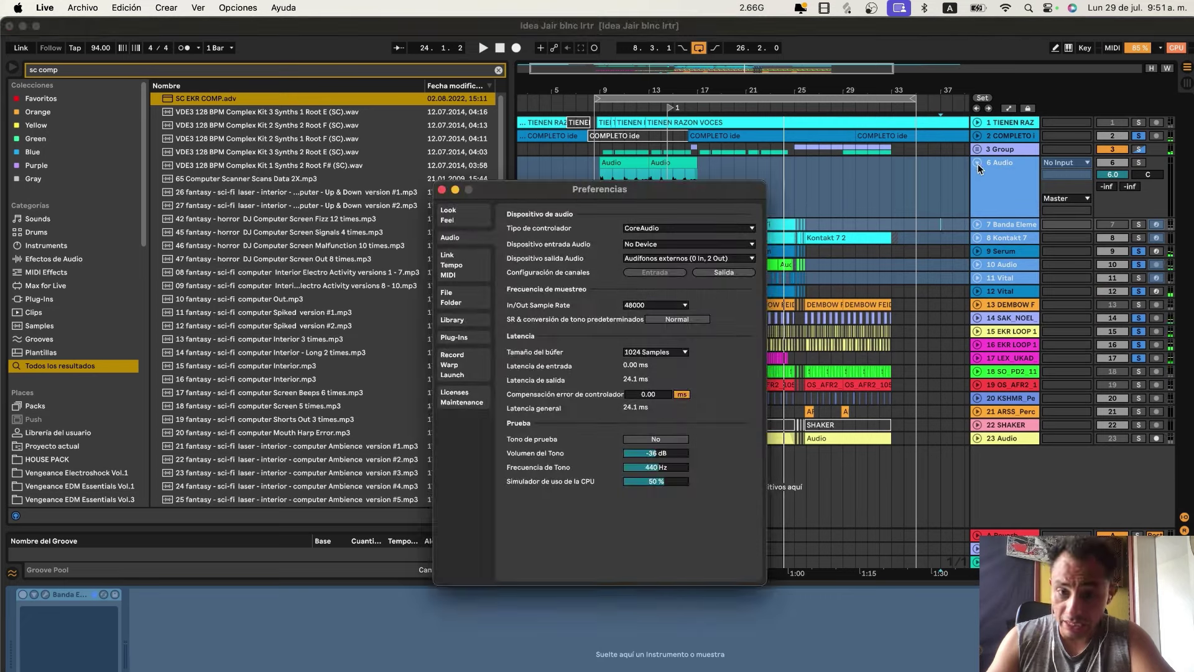
click(633, 354)
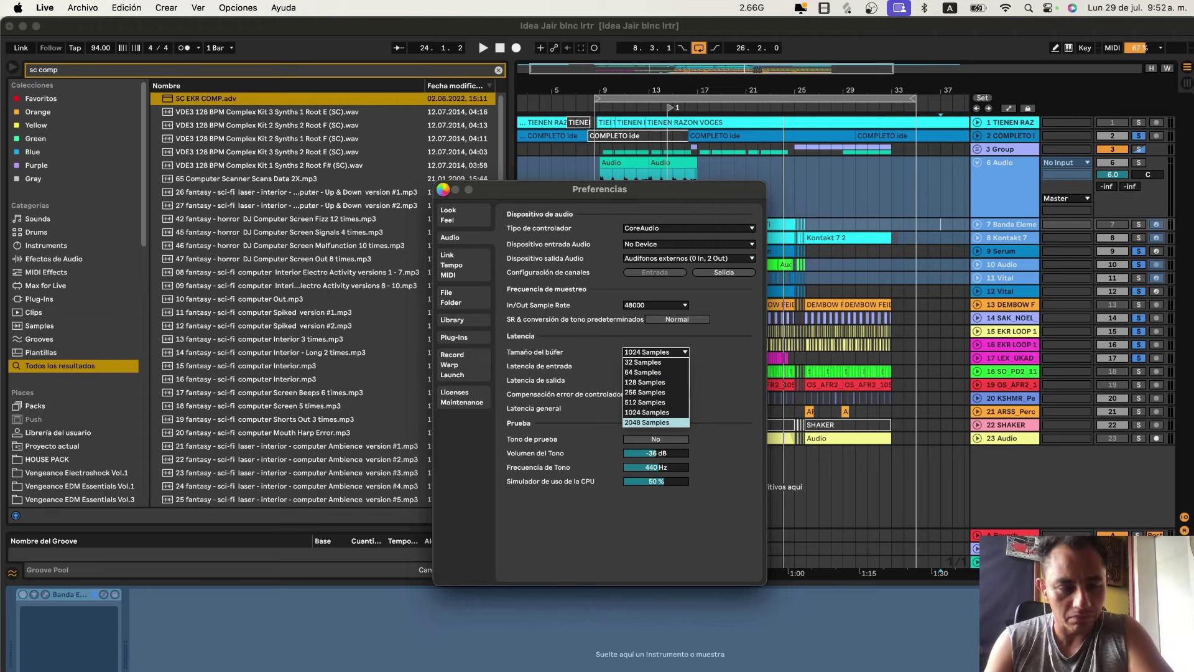
key(super+Tab)
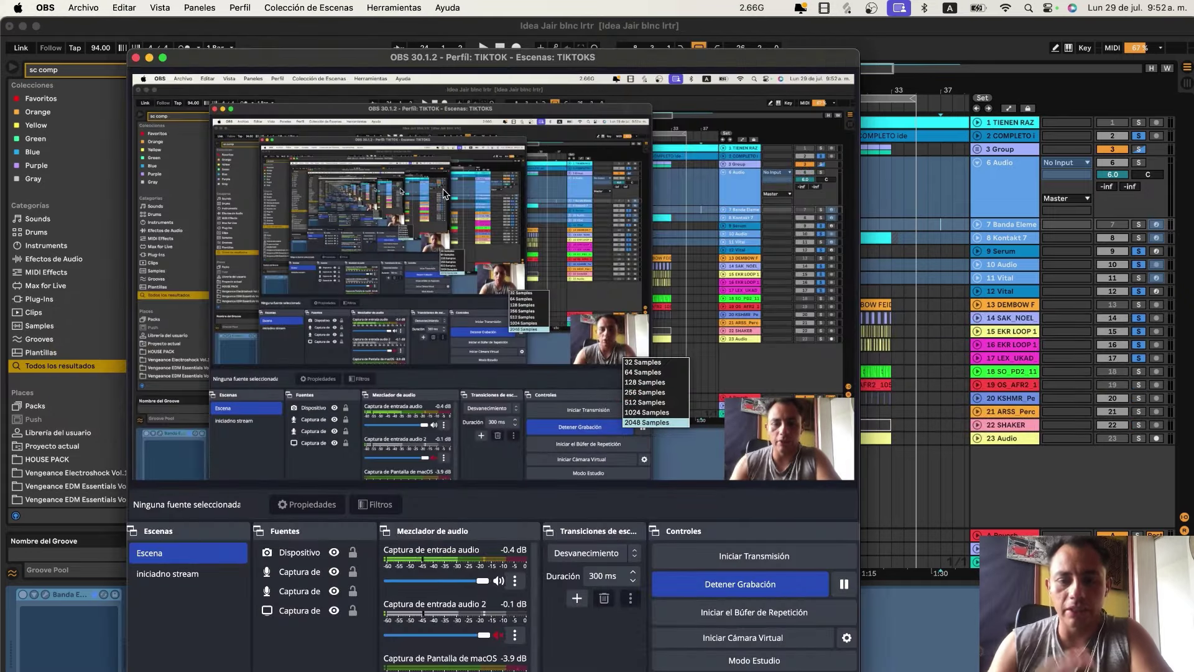
click(862, 192)
Duplicate the track 6 Audio clips spanning bars 9 to 17 twice, filling the track up to bar 33.
click(931, 199)
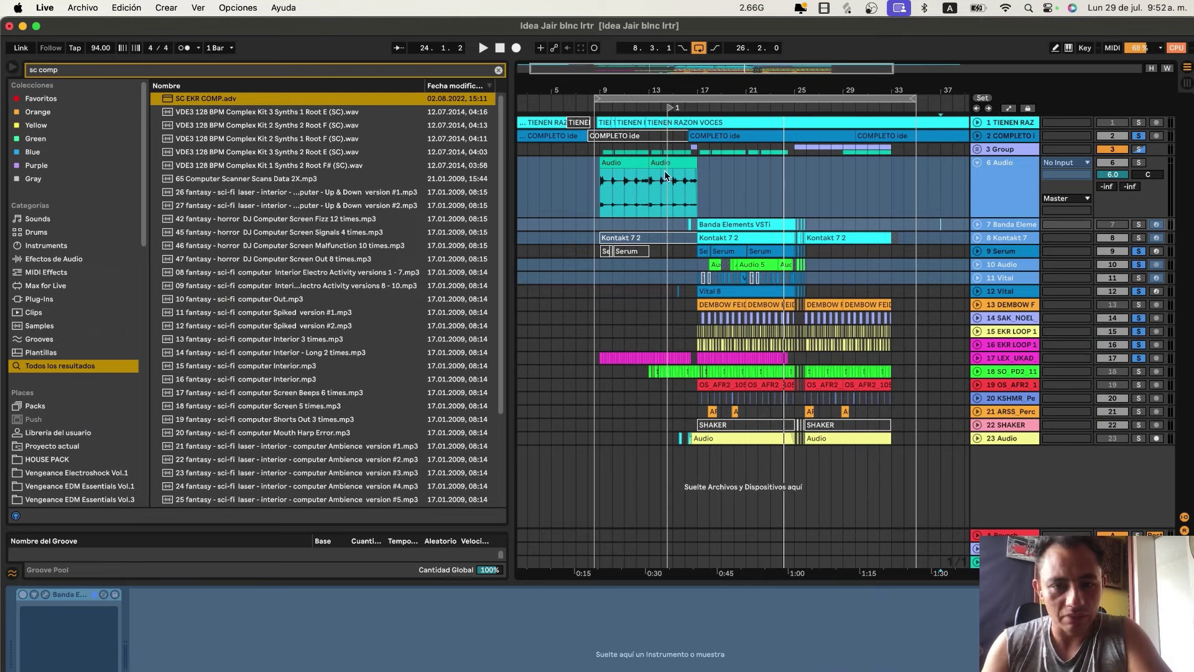
key(super+d)
key(super+d)
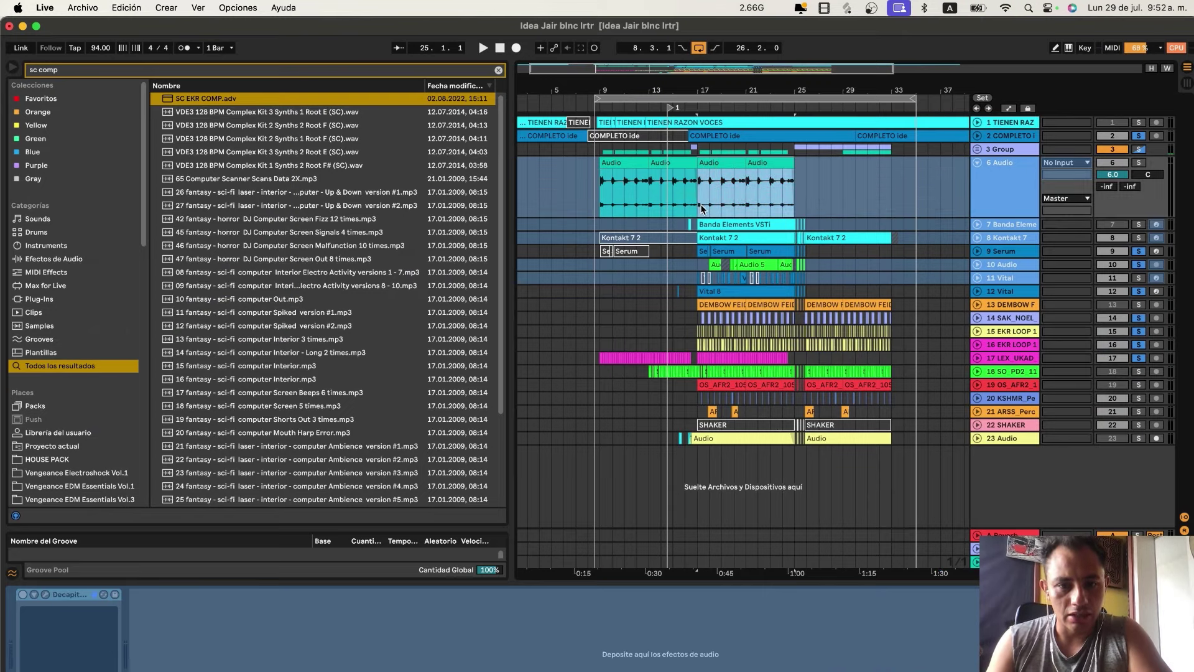
While playing from bar 17, solo track 6 and lower its volume to -1.1, and unfold track 19.
click(694, 201)
key(space)
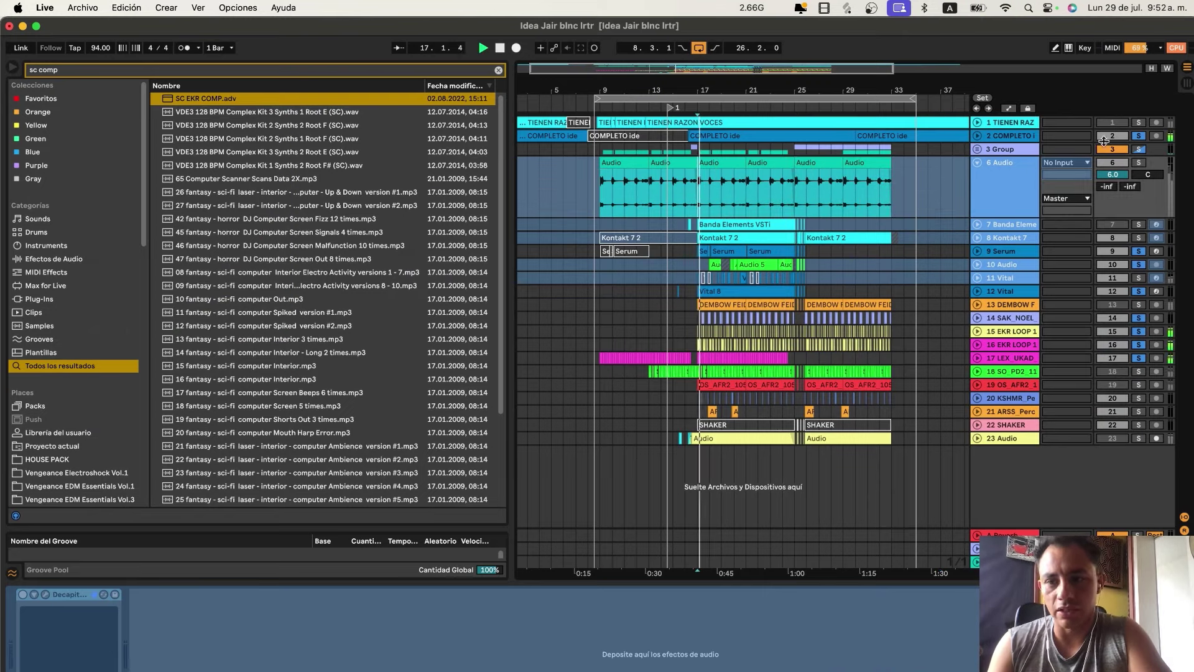
key(space)
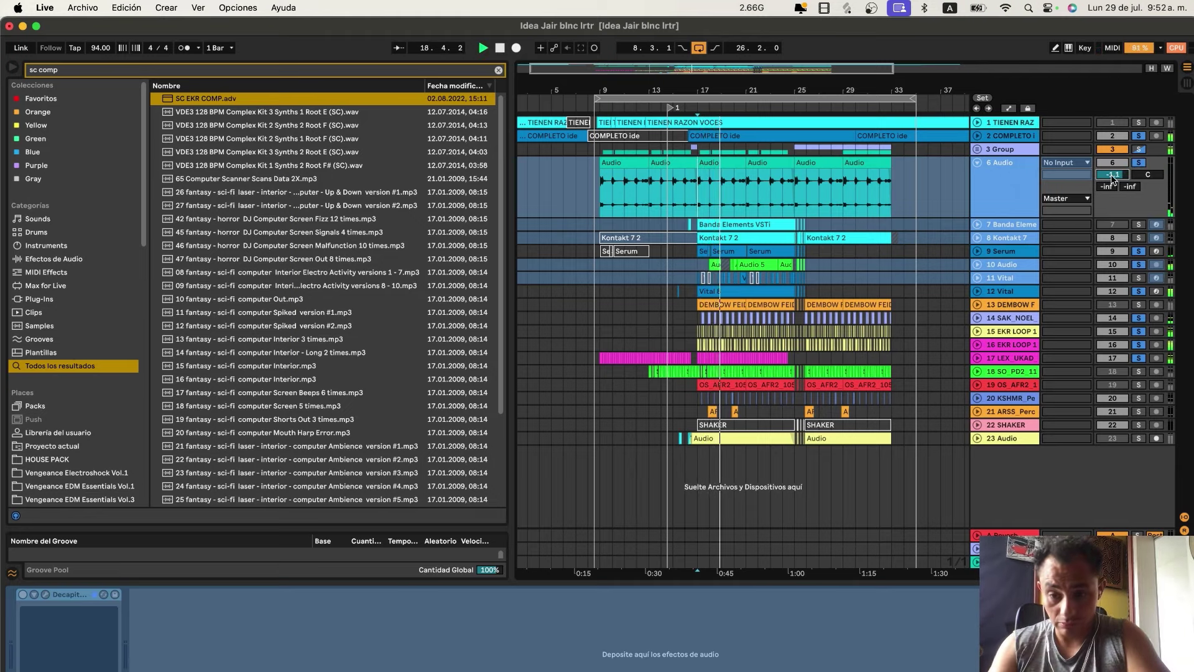
click(977, 385)
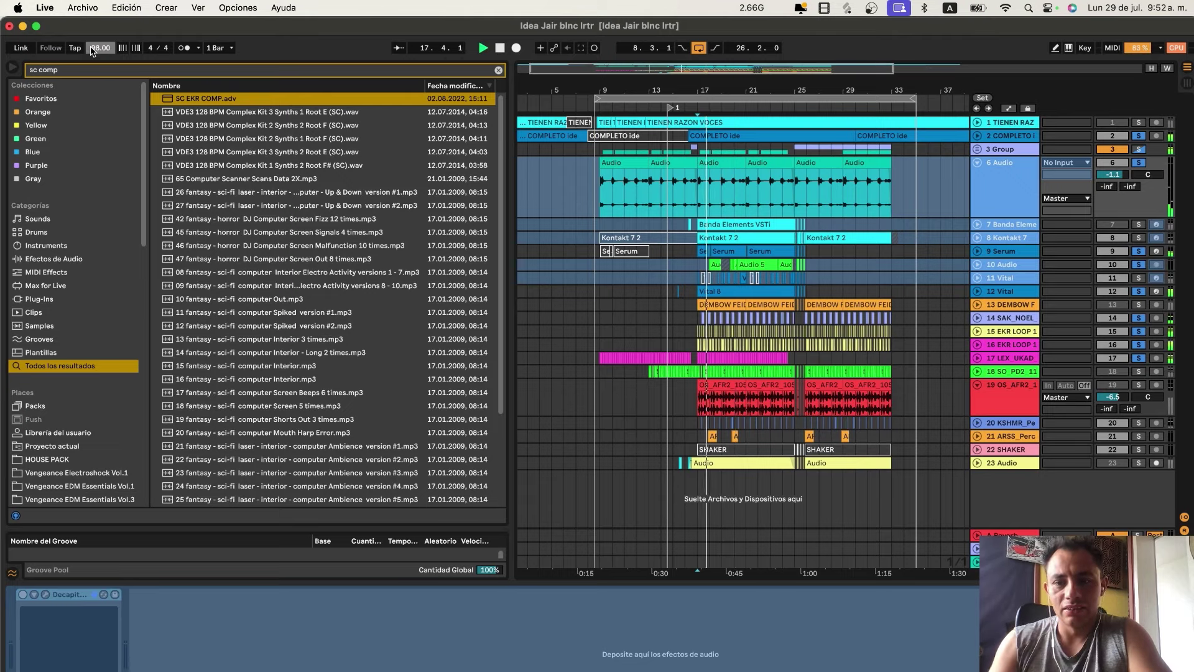
Unfold track 2 and turn on warping for its COMPLETO ide clips, including the deactivated one.
click(978, 135)
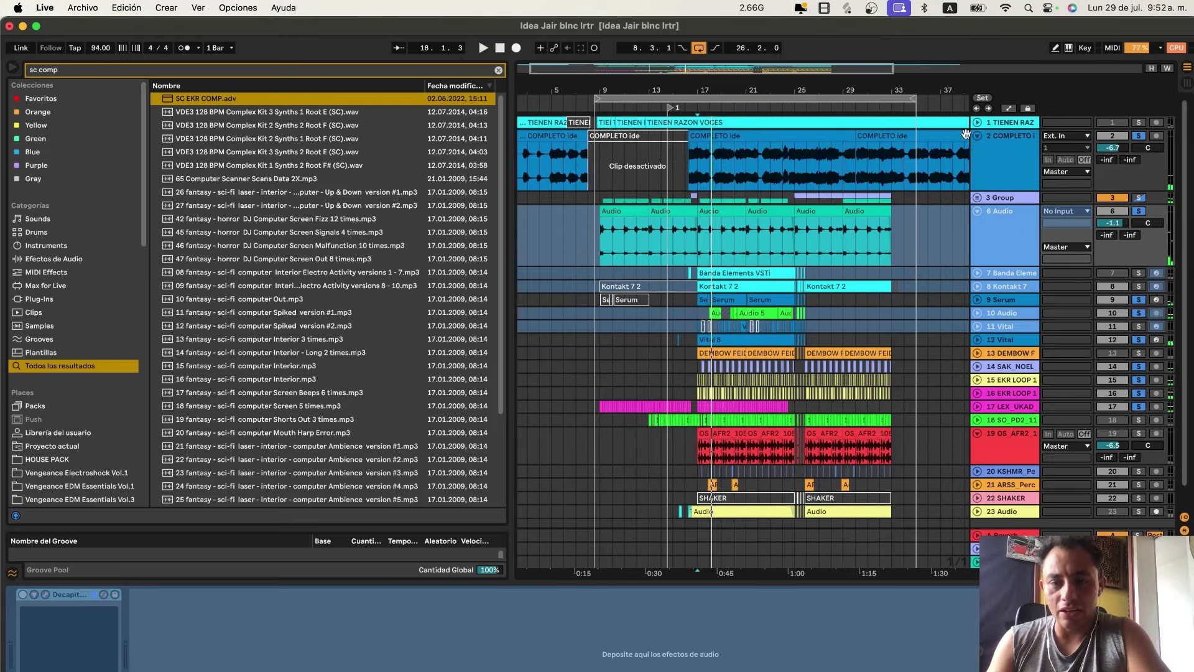
click(842, 136)
shift+double_click(877, 136)
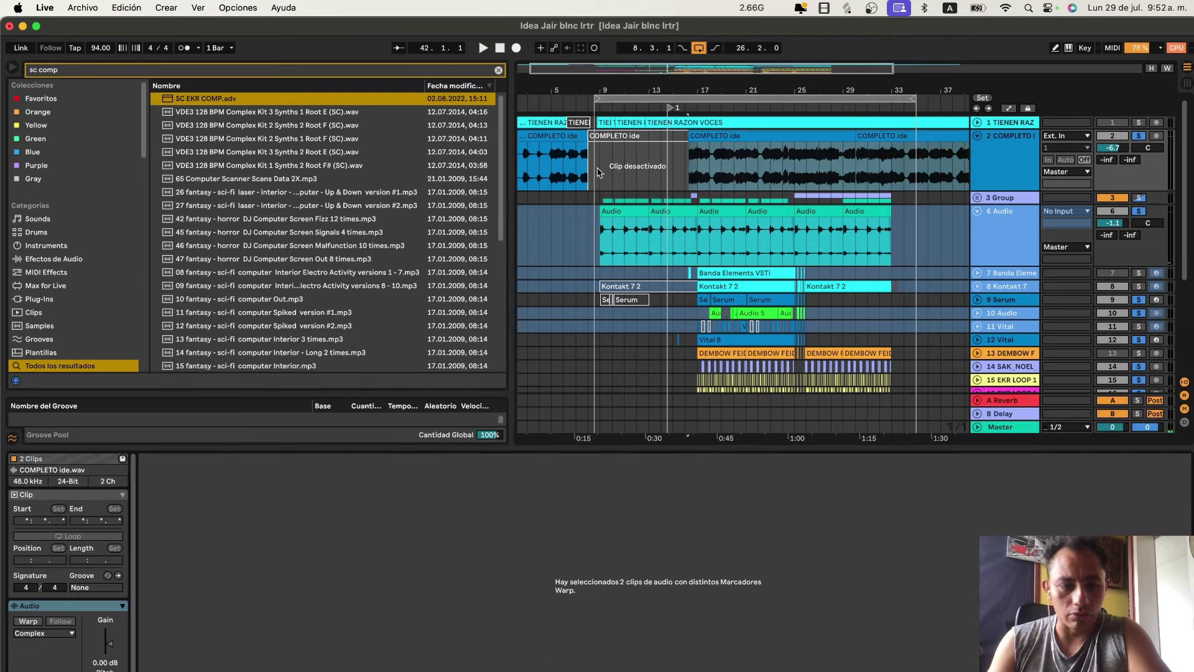
click(27, 620)
key(super+alt+l)
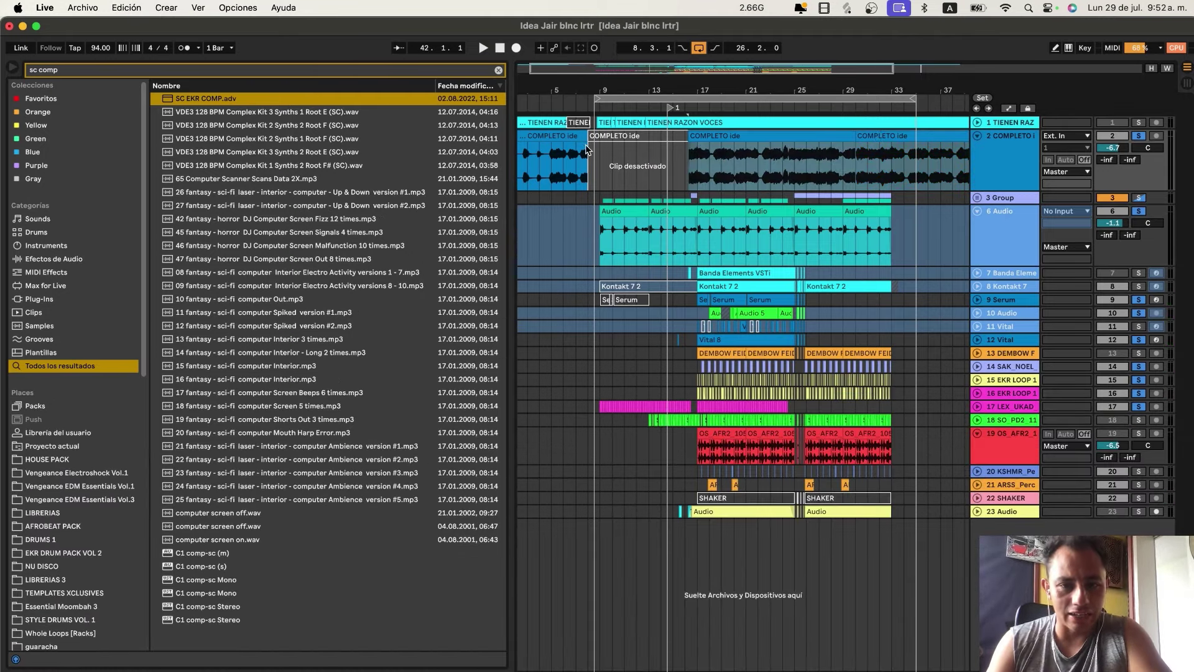
click(633, 132)
shift+double_click(571, 135)
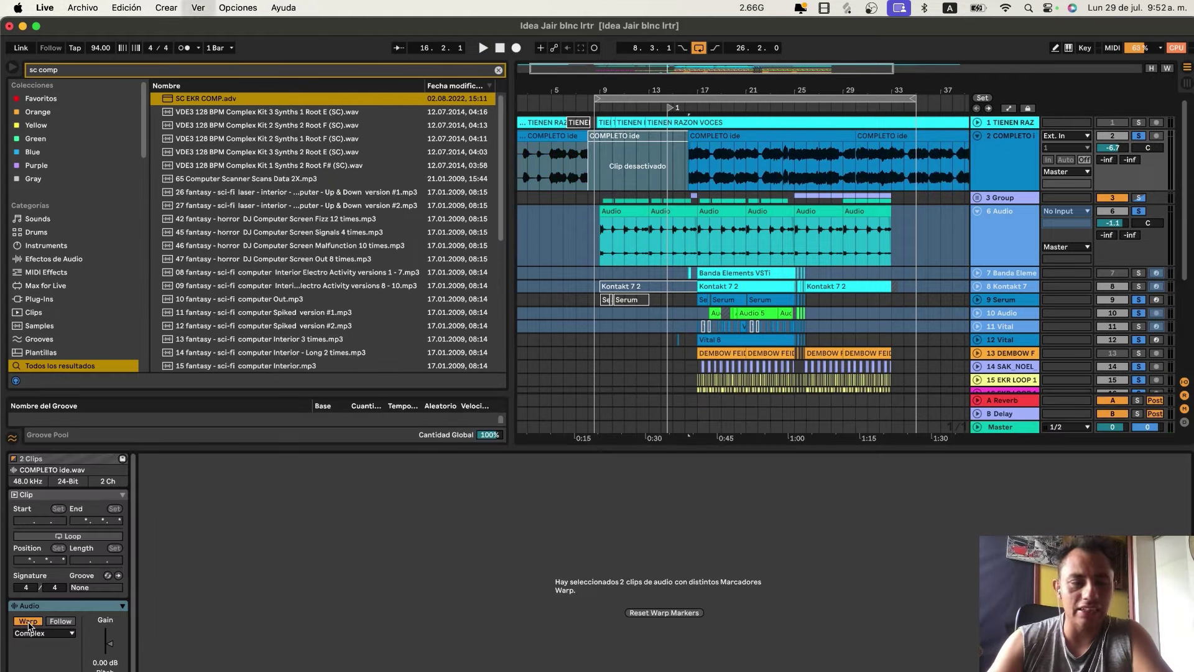
key(super+alt+l)
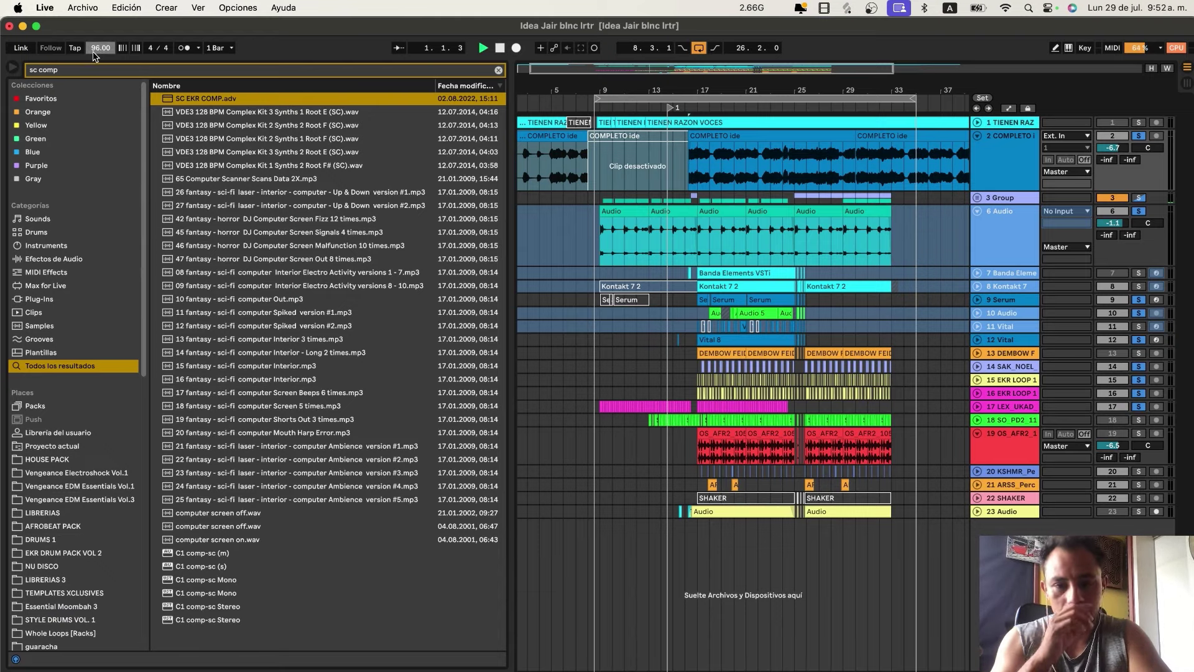
While playing from about bar 16, unfold track 8, Kontakt 7, solo it and set its volume to 0.
click(684, 171)
key(space)
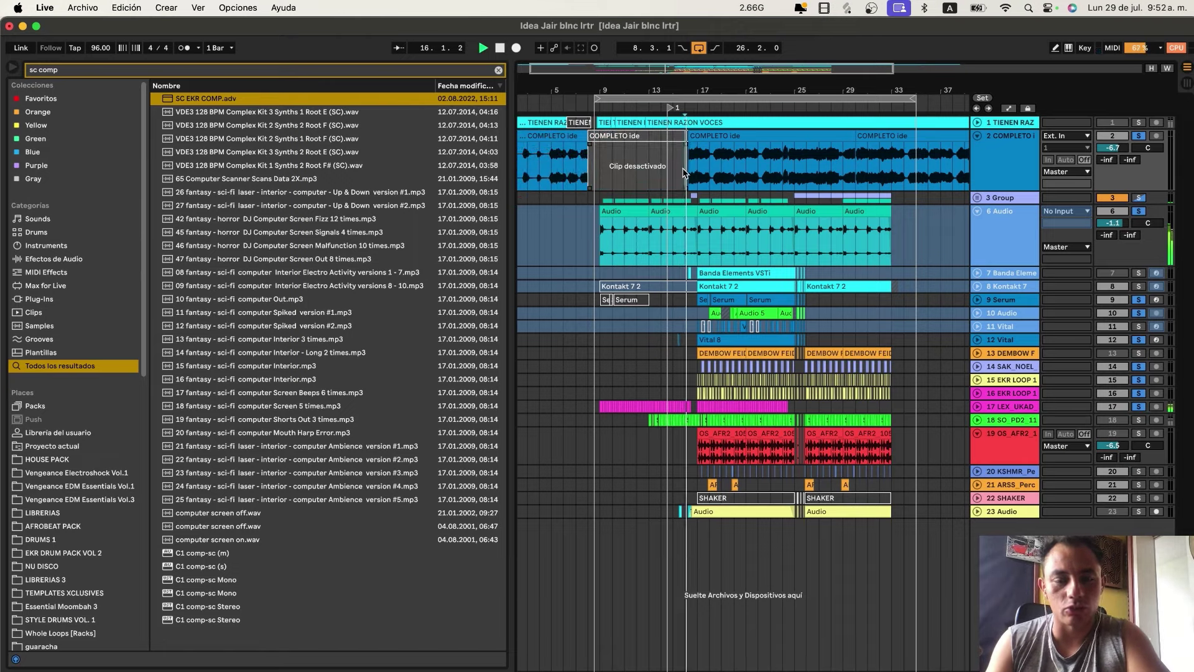
click(977, 286)
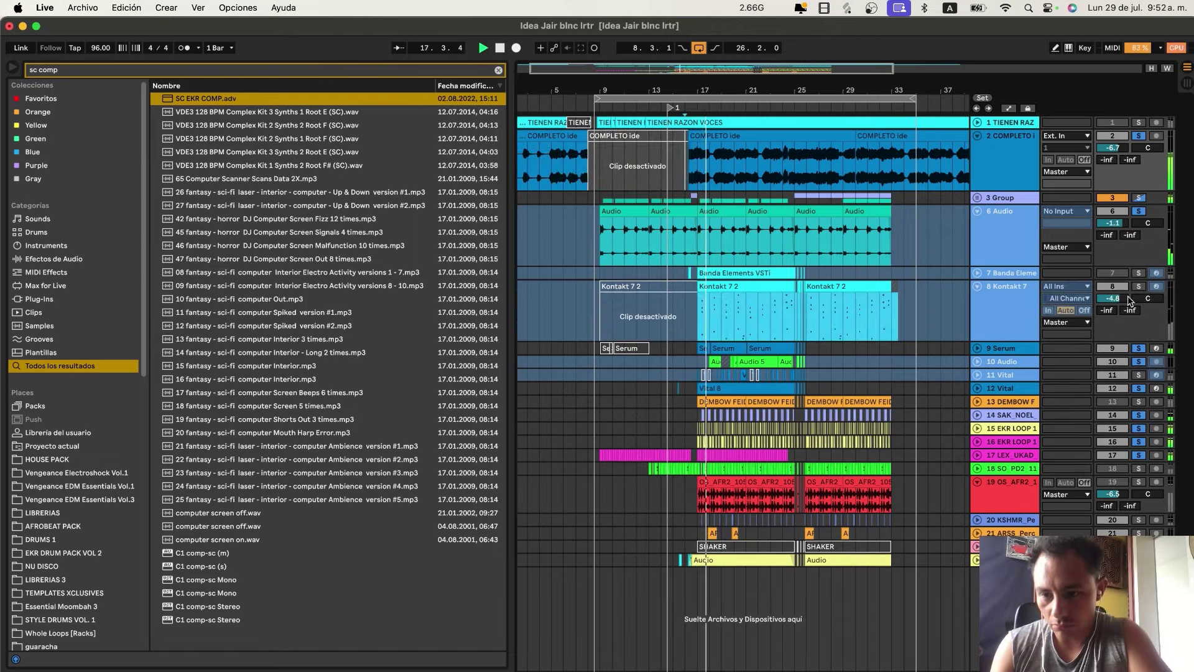
click(1142, 287)
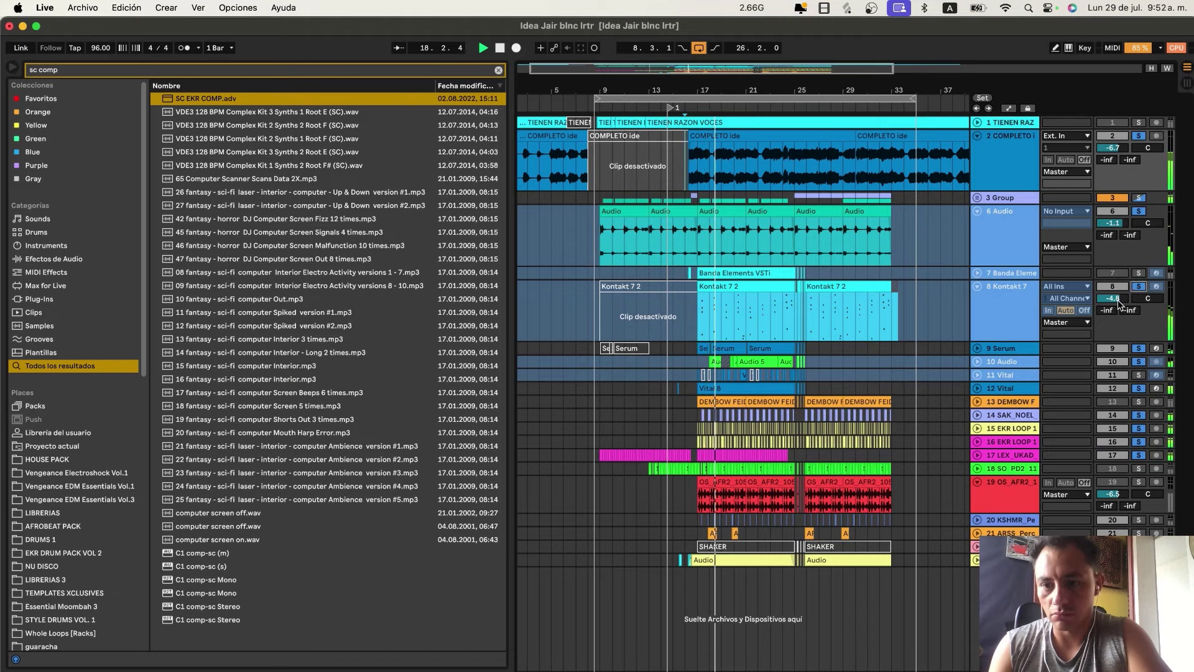
drag(1118, 301, 1118, 267)
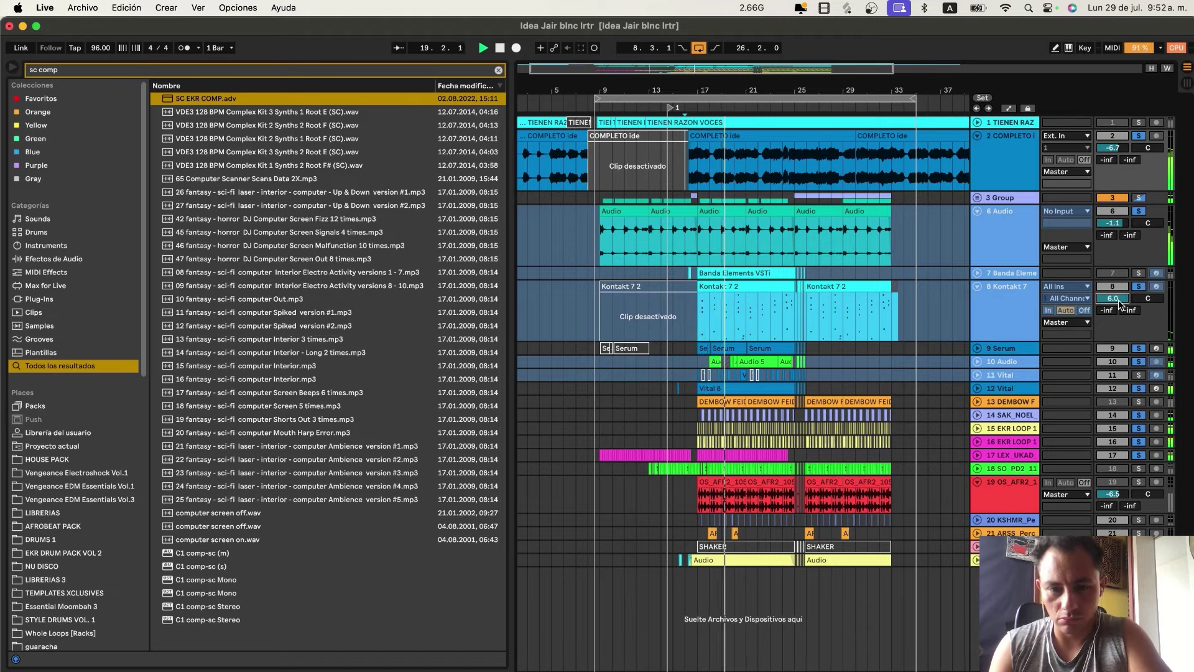
double_click(1118, 301)
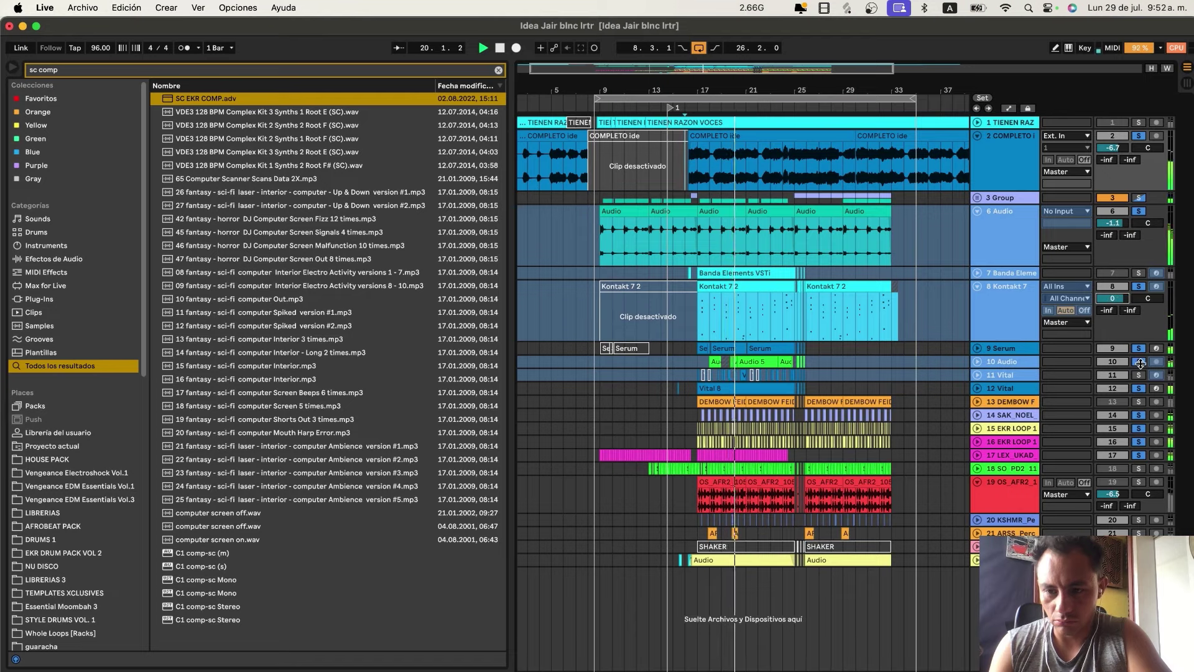
key(space)
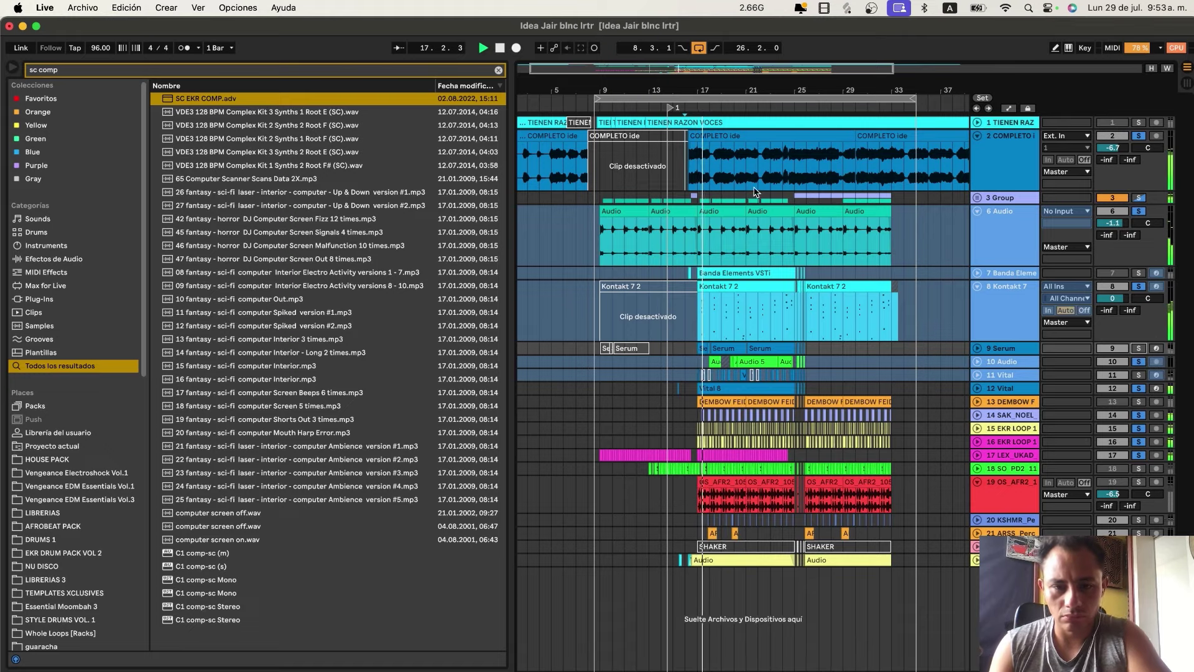
Try moving the track 6 Audio clips of bars 17 to 33 to start at about 17.1.2, and play them.
click(735, 211)
shift+click(875, 212)
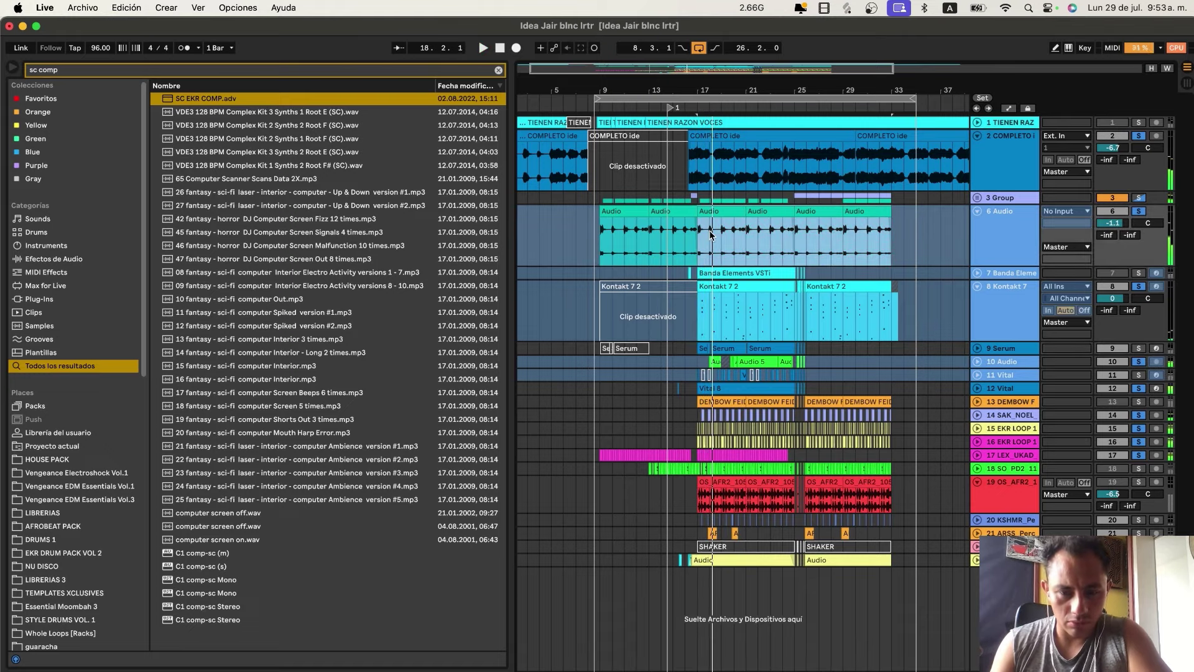
key(space)
scroll(711, 235, up, 5)
scroll(711, 235, up, 5)
key(Delete)
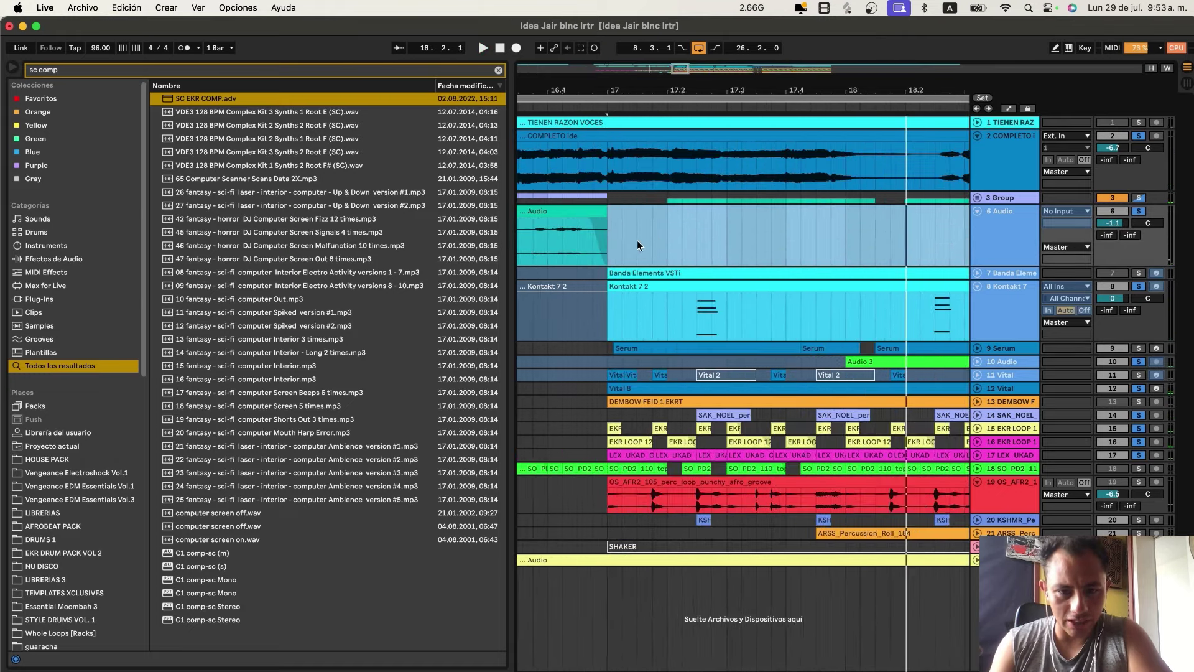
click(637, 240)
key(ctrl+z)
key(space)
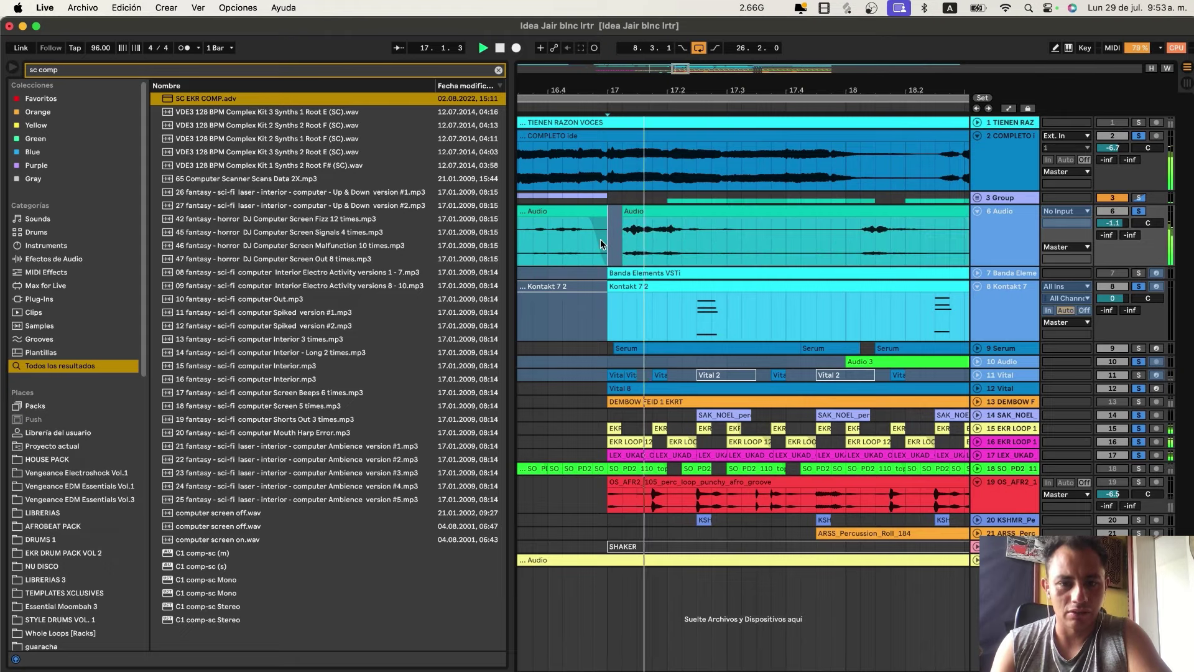
Try moving the same track 6 Audio clips further, to start at about 17.2.3, and listen from bar 17.
scroll(641, 227, down, 10)
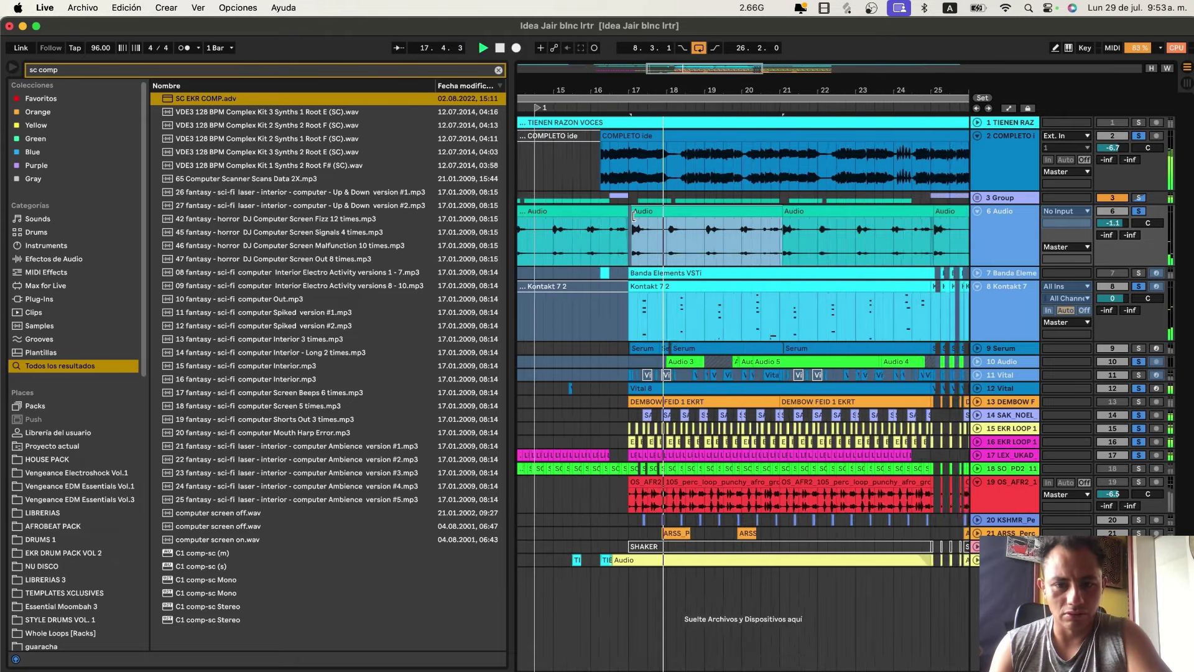
shift+click(733, 214)
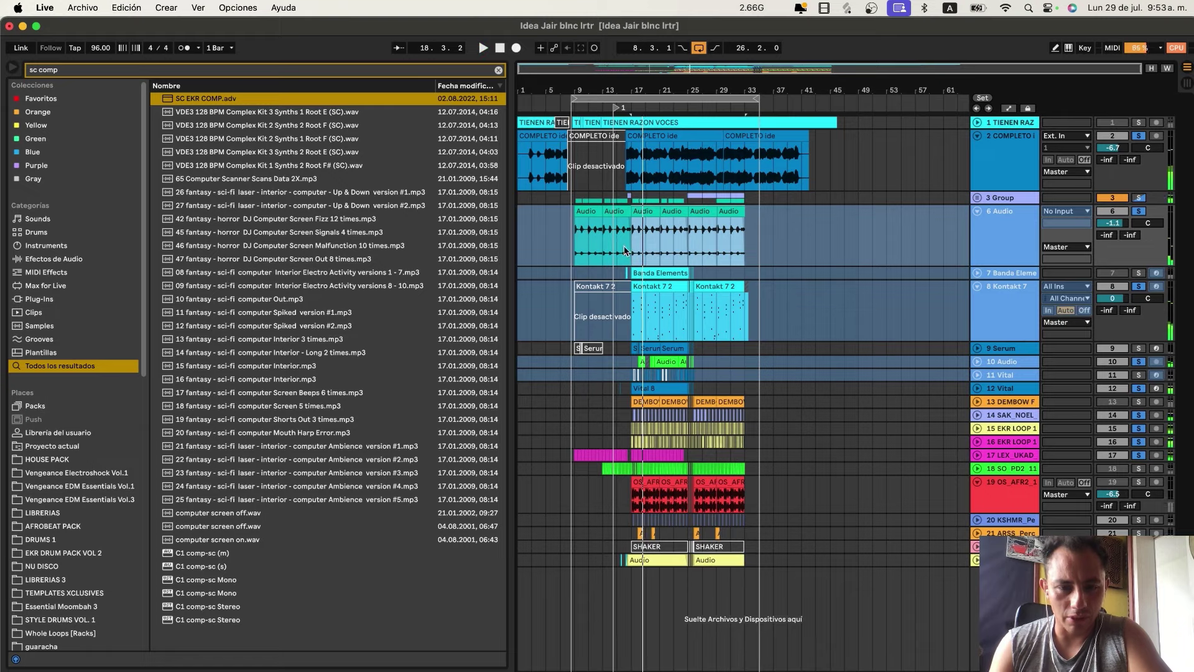
scroll(628, 249, up, 5)
key(Delete)
scroll(644, 238, up, 10)
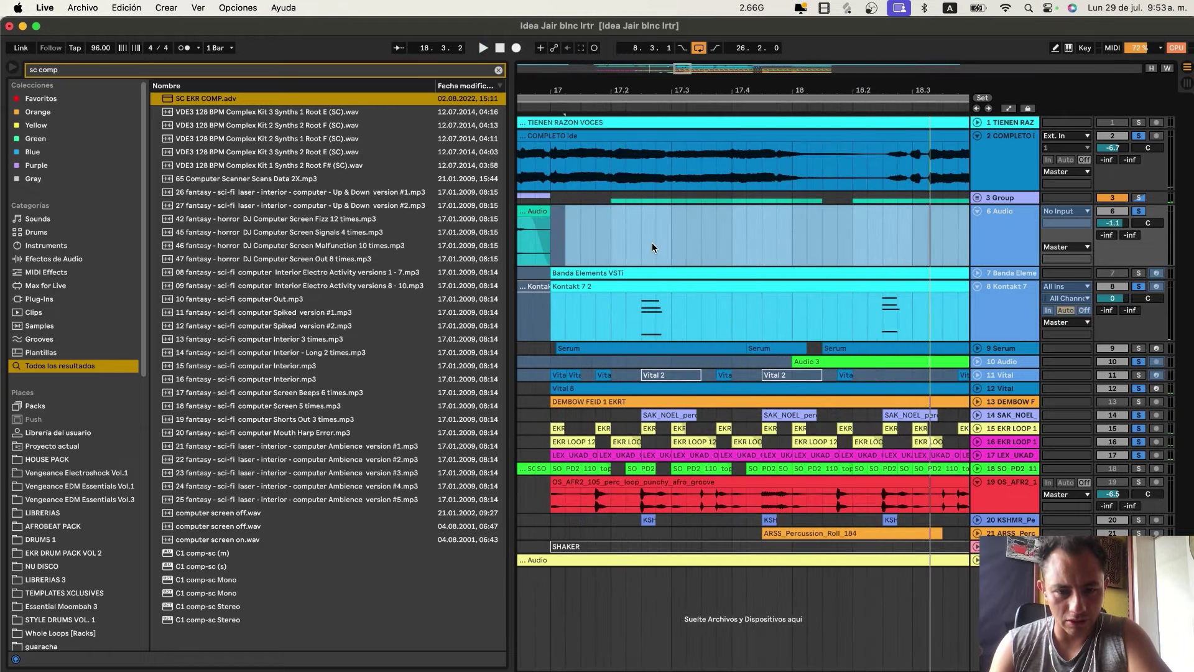
key(super+z)
scroll(552, 235, down, 4)
key(space)
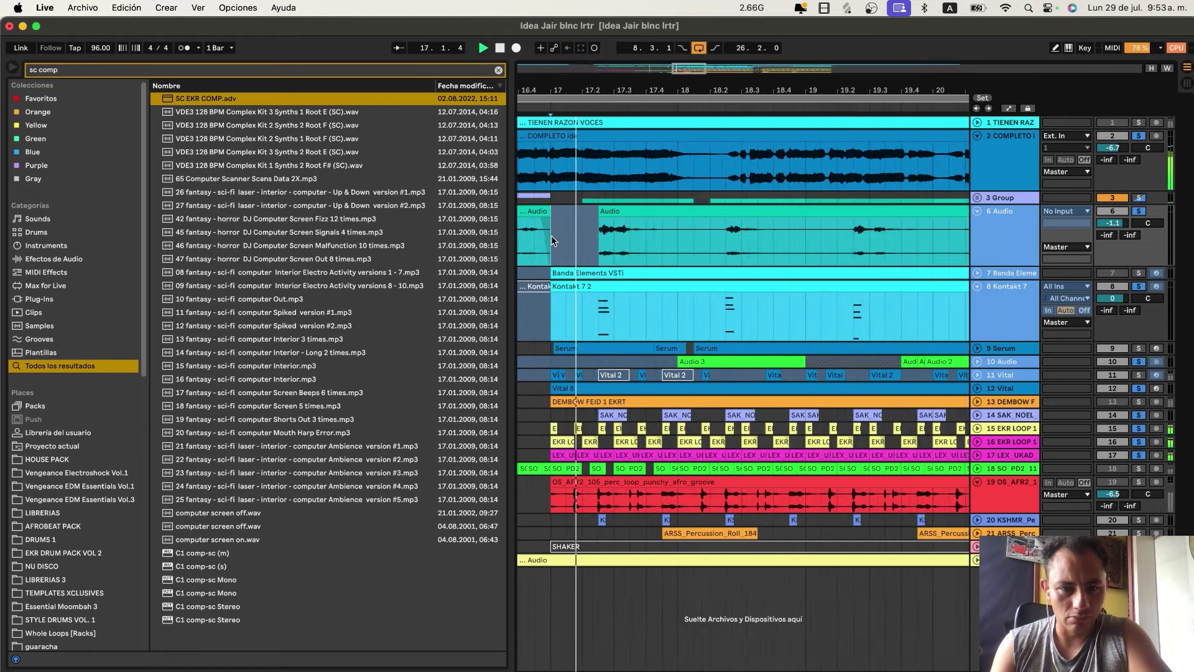
scroll(551, 235, up, 2)
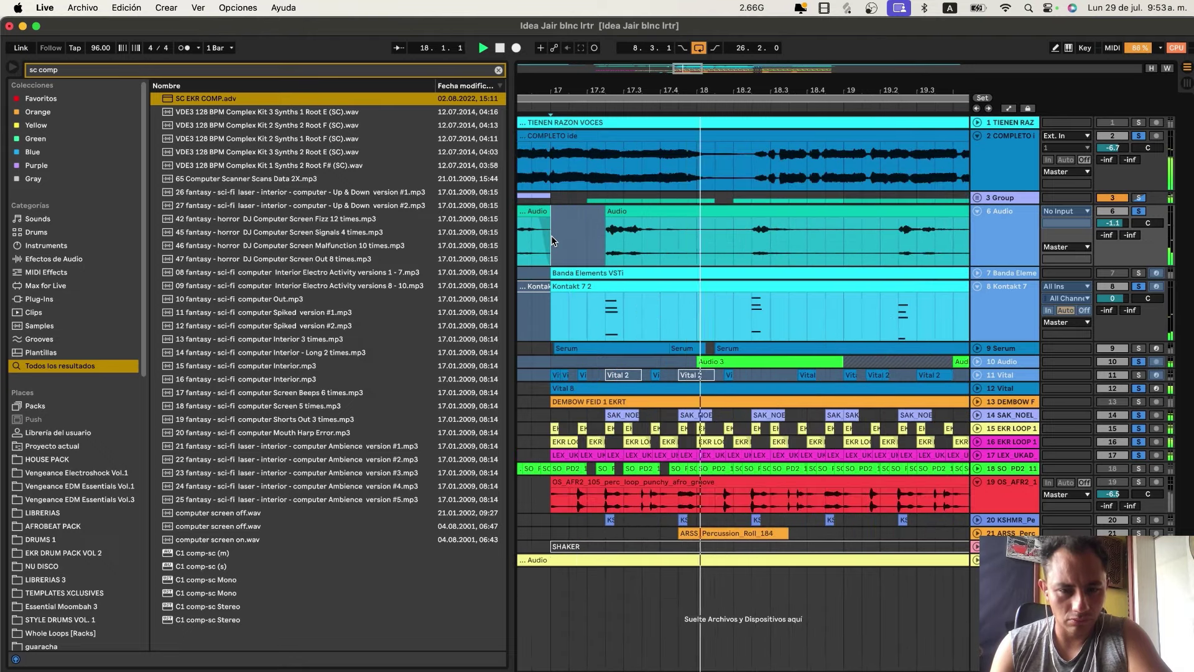
Move the track 6 Audio clips after bar 17 so they start at about 17.1.4, and play from bar 17.
scroll(552, 236, down, 5)
key(space)
key(Delete)
scroll(563, 240, up, 8)
scroll(550, 238, down, 1)
key(super+v)
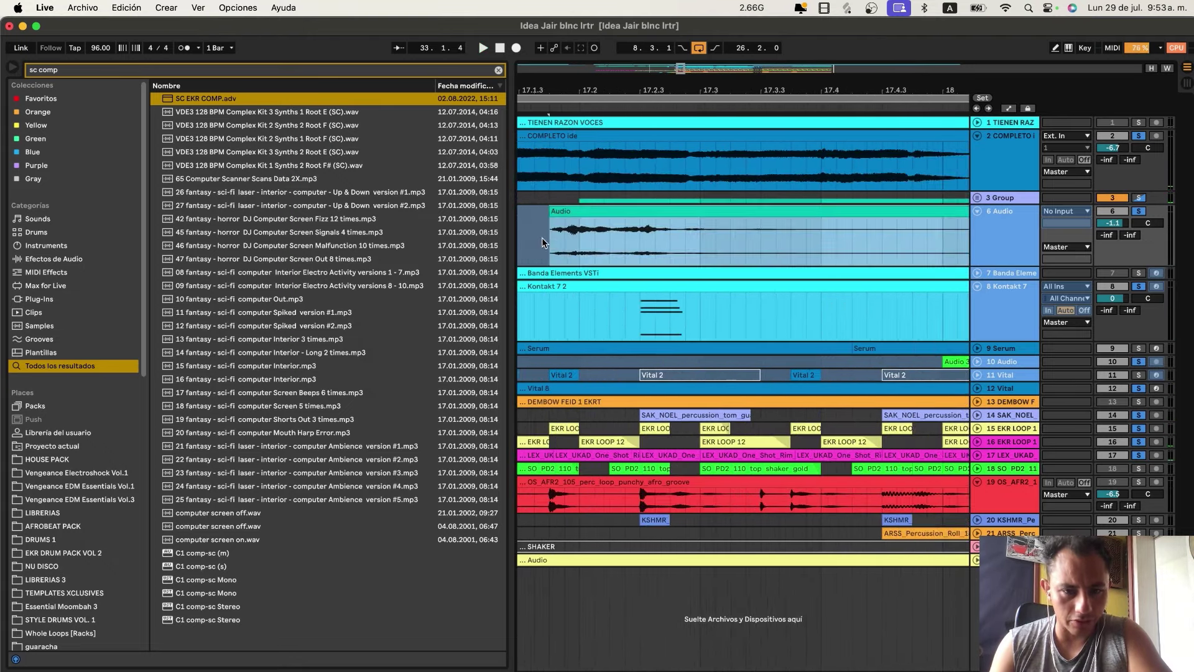
scroll(531, 238, left, 4)
click(661, 241)
key(space)
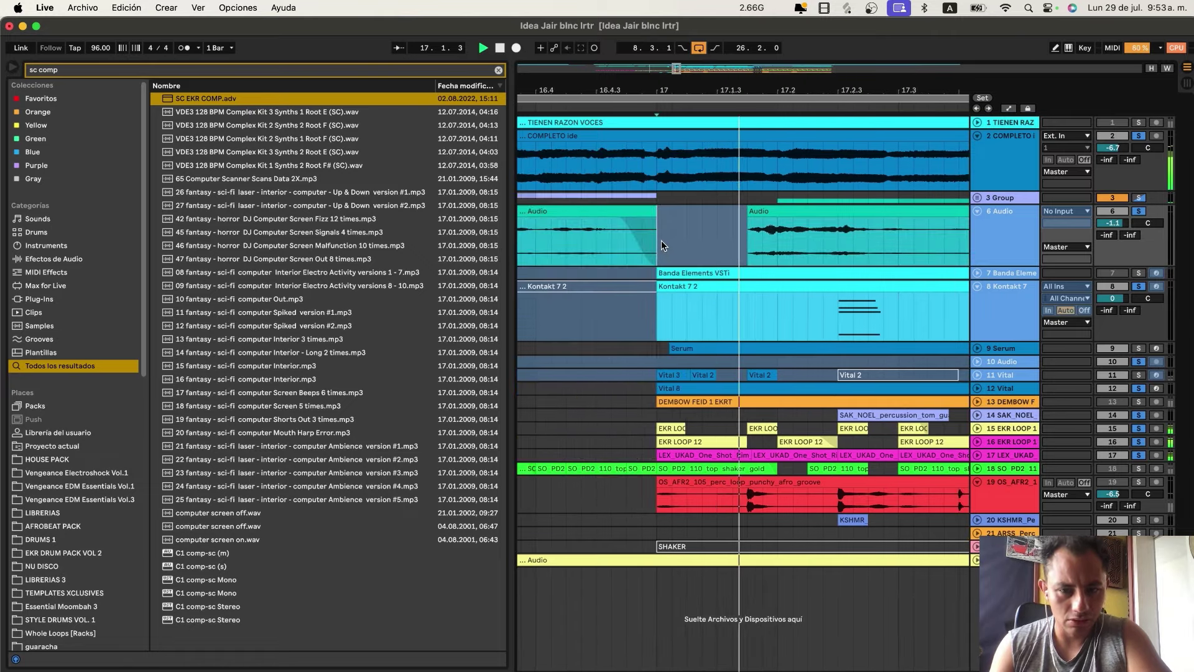
Fold track 6, then unfold and flatten the frozen track 10, Audio.
scroll(661, 240, down, 4)
scroll(662, 240, down, 4)
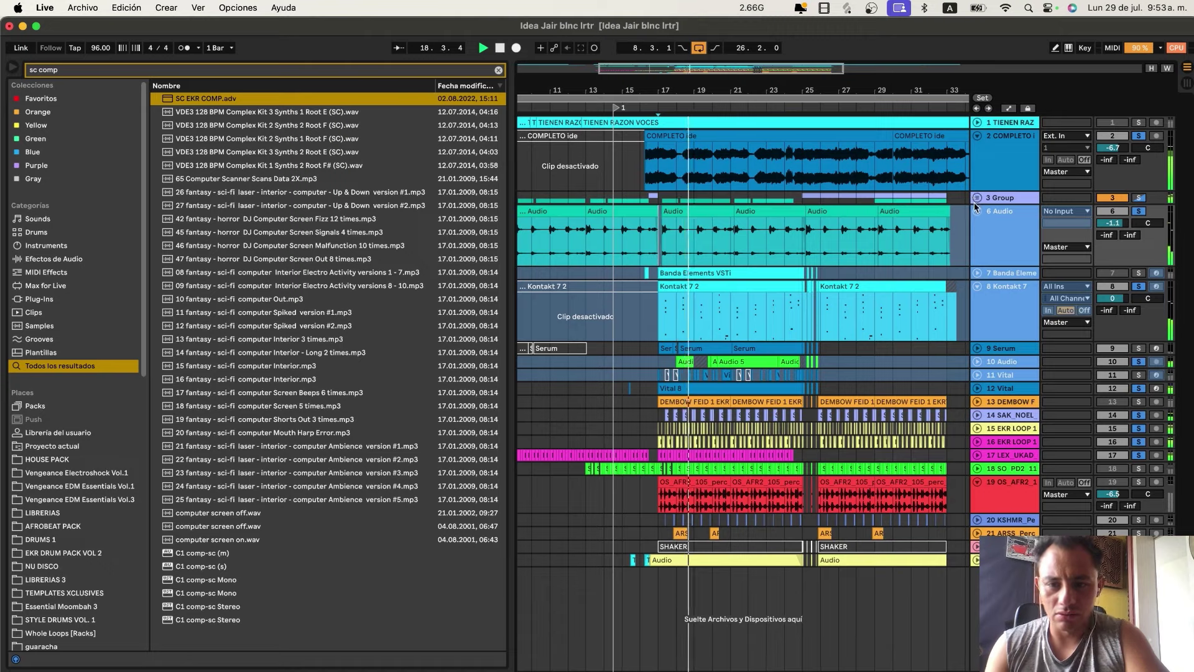
click(975, 206)
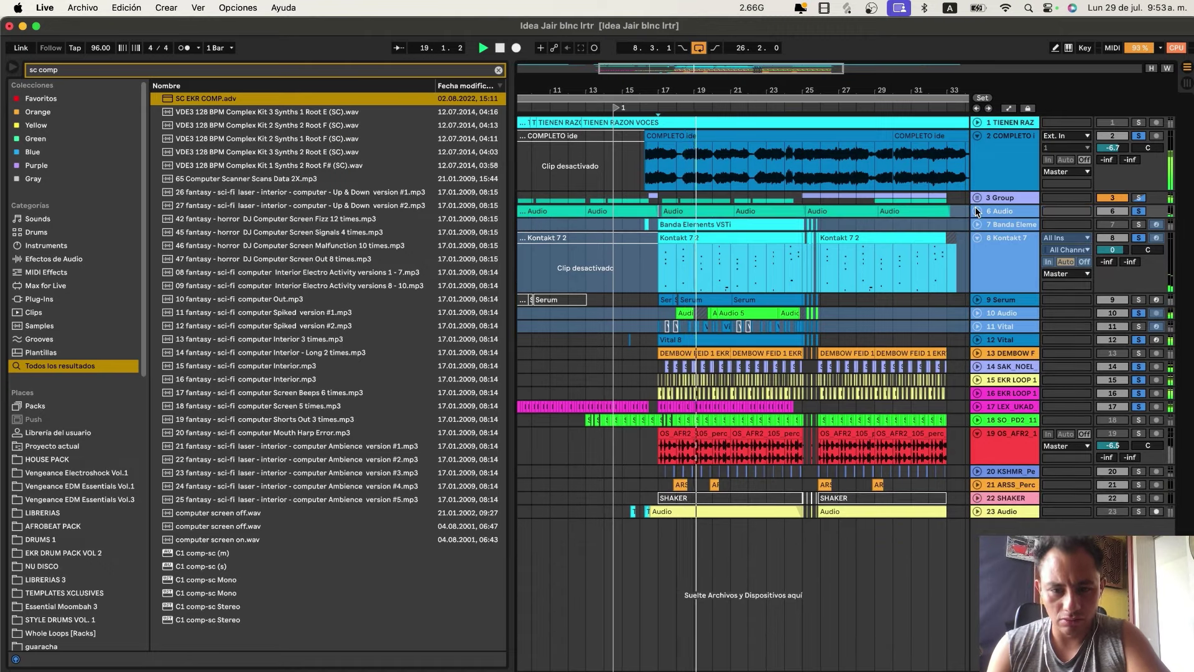
click(977, 312)
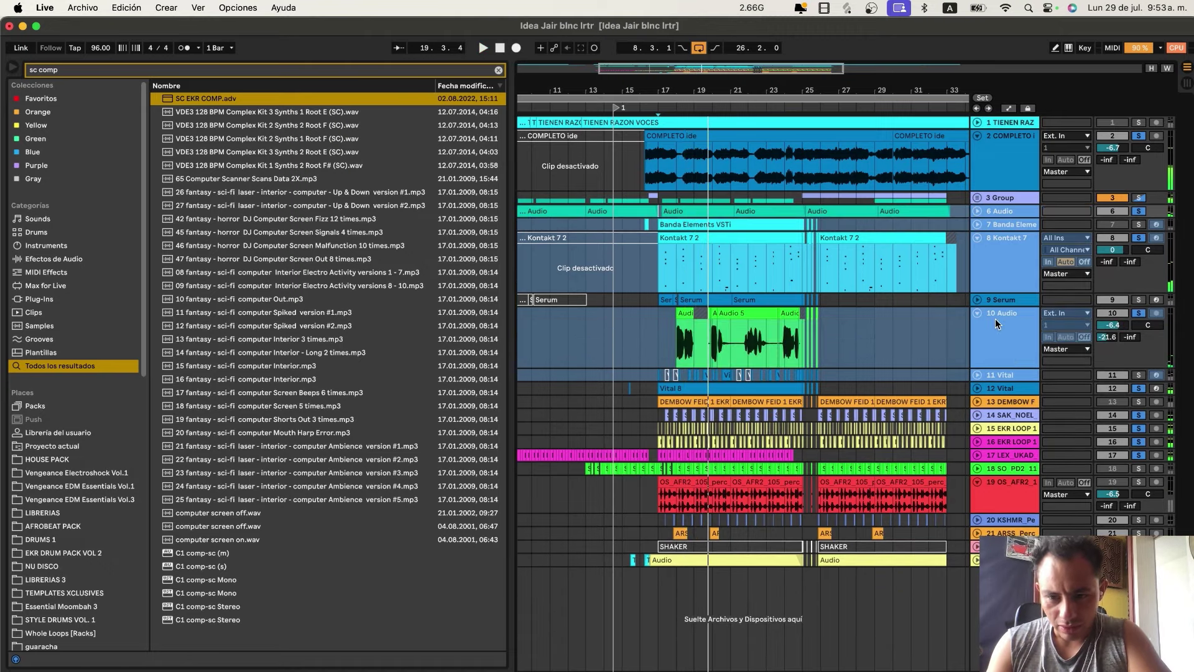
right_click(1017, 350)
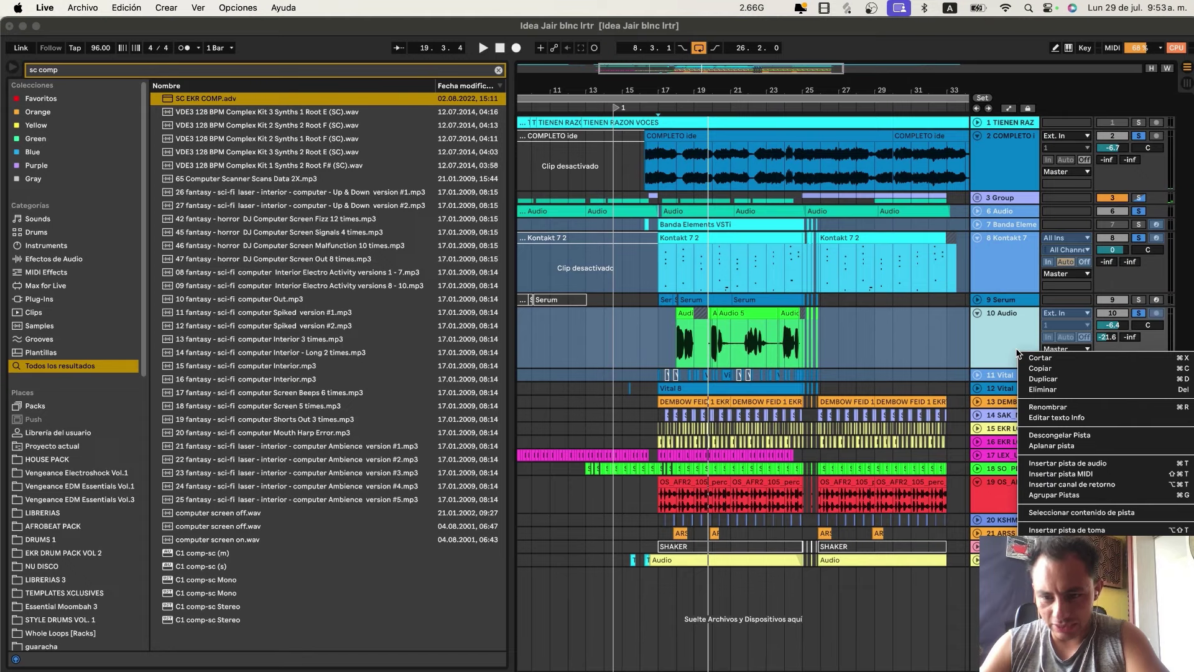
click(1051, 445)
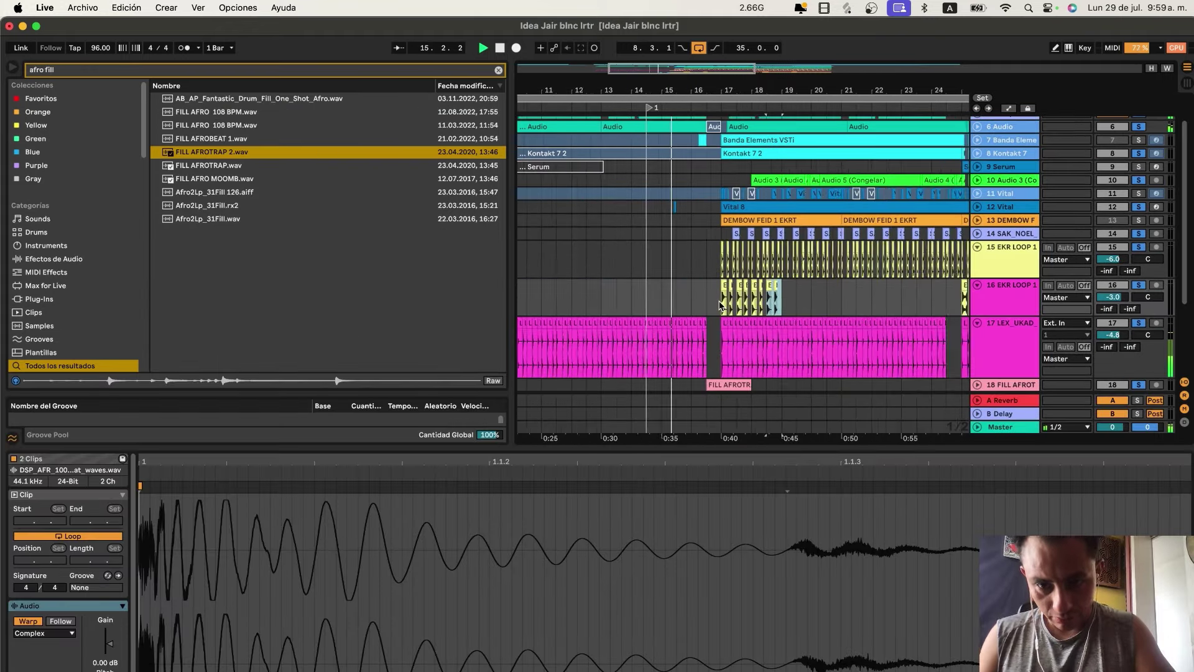
Duplicate the EKR LOOP 12 clips on track 16 to fill it from bar 17 to about the middle of bar 24.
scroll(721, 305, down, 3)
drag(722, 305, 752, 303)
scroll(751, 303, up, 4)
key(super+d)
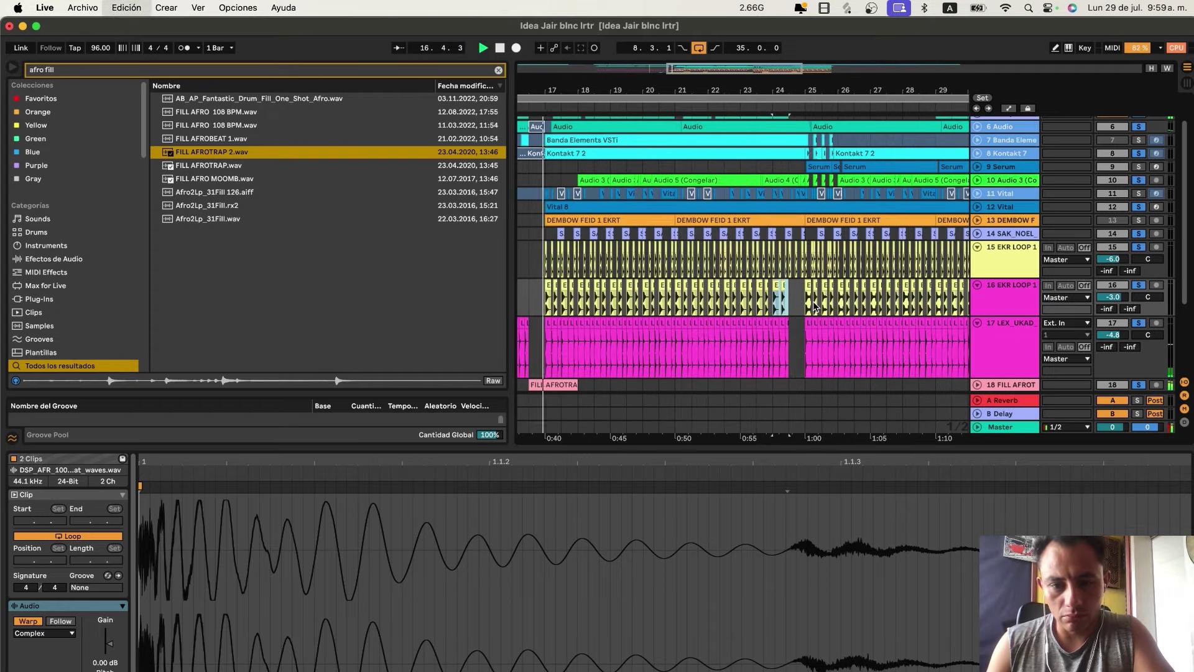
Delete the content of tracks 10 to 16 in the last two beats or so before bar 25.
scroll(804, 290, up, 4)
drag(803, 290, 753, 183)
key(Delete)
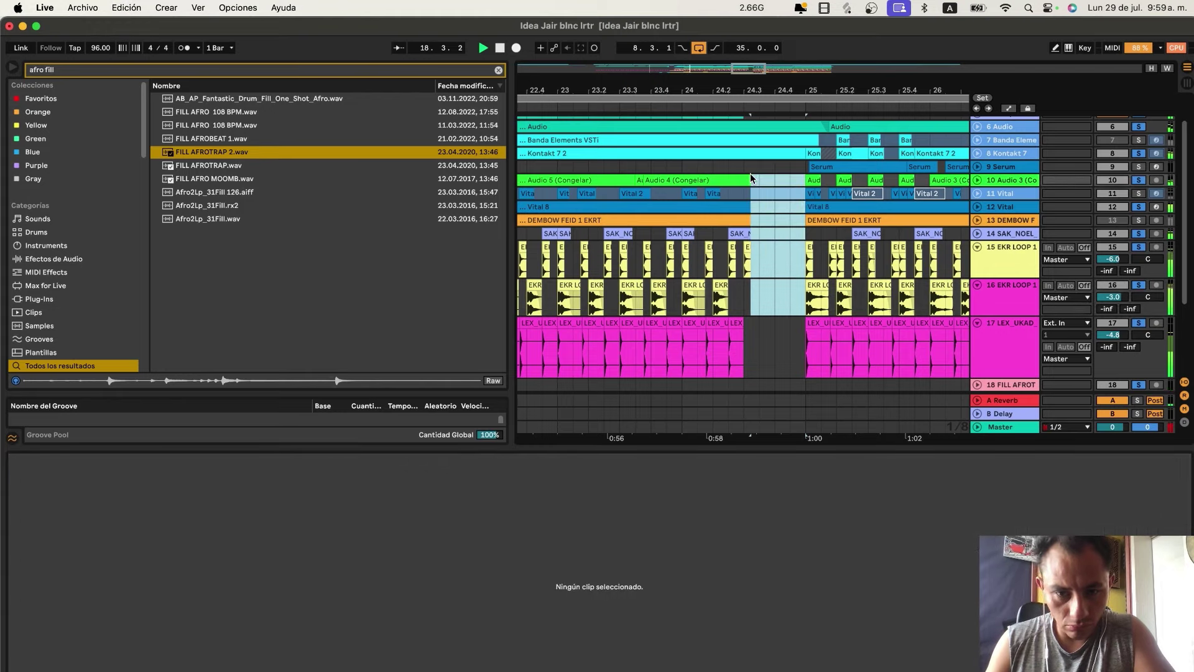
Fold tracks 15, 16 and 17 together and place the start position at about bar 14.
scroll(750, 178, down, 10)
click(989, 251)
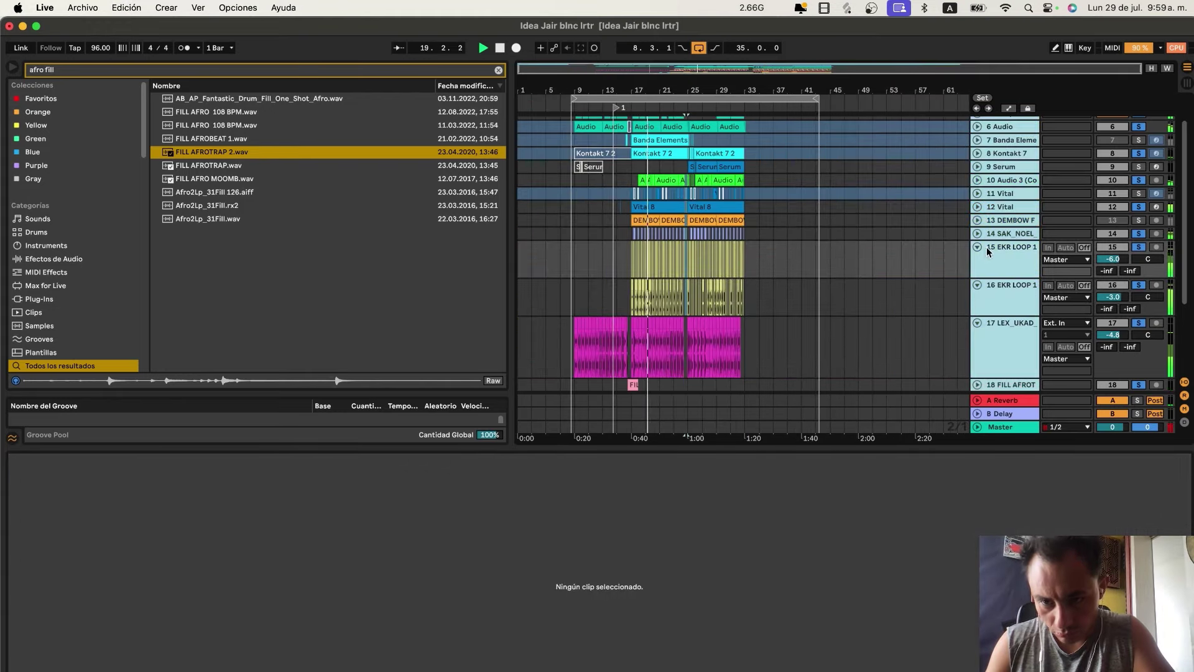
click(977, 252)
click(607, 218)
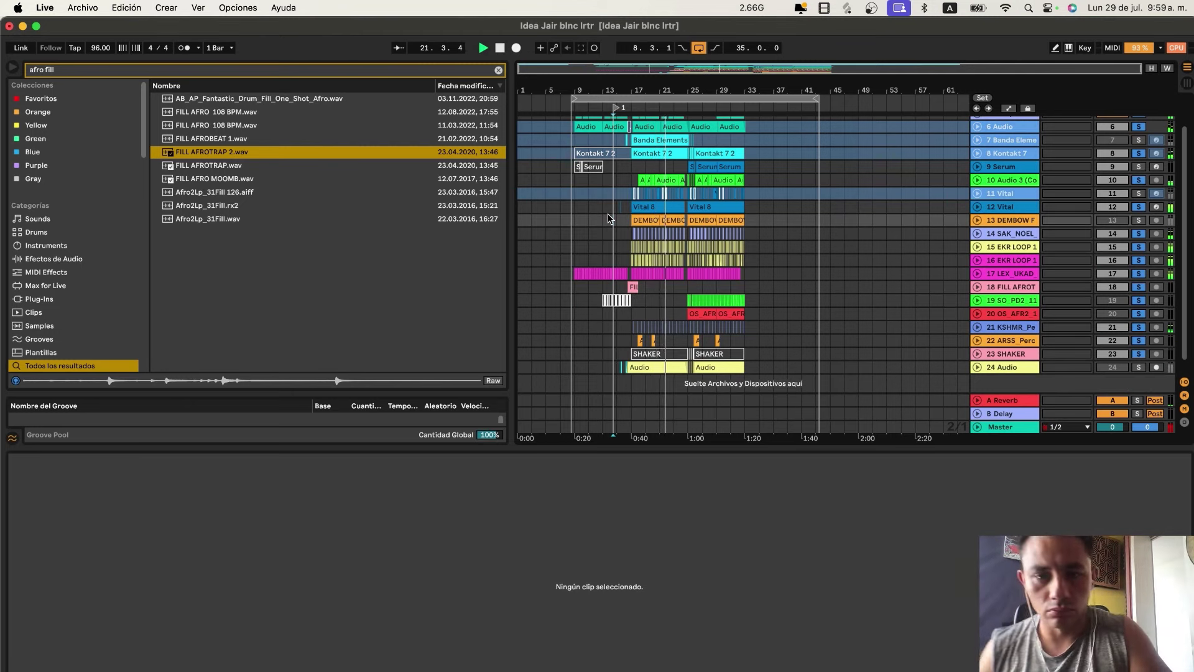
Switch the solo from track 2 to track 1, TIENEN RAZON, unfold track 1 and set its volume to -4.0.
scroll(837, 206, up, 3)
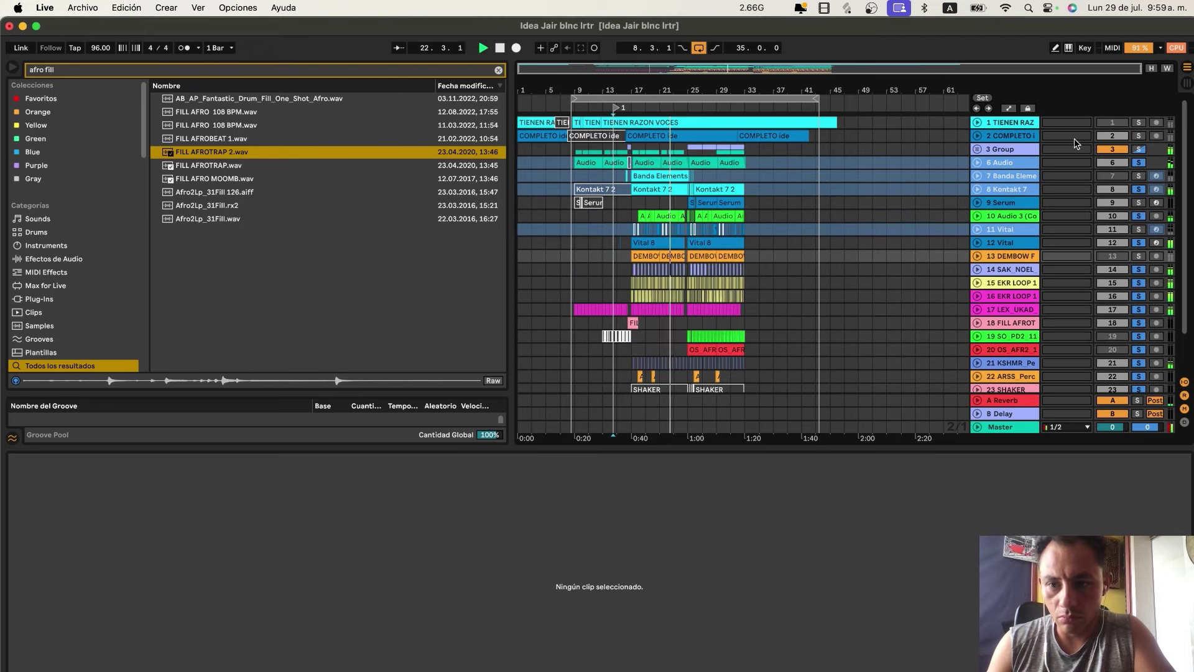
click(1136, 137)
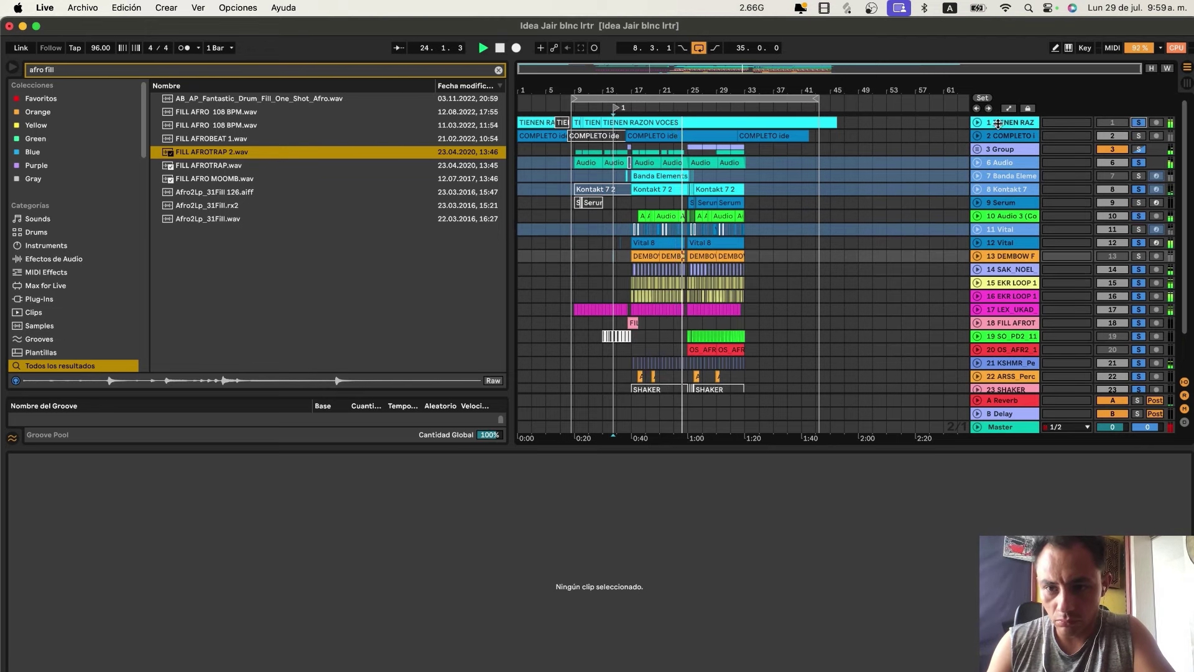
click(978, 123)
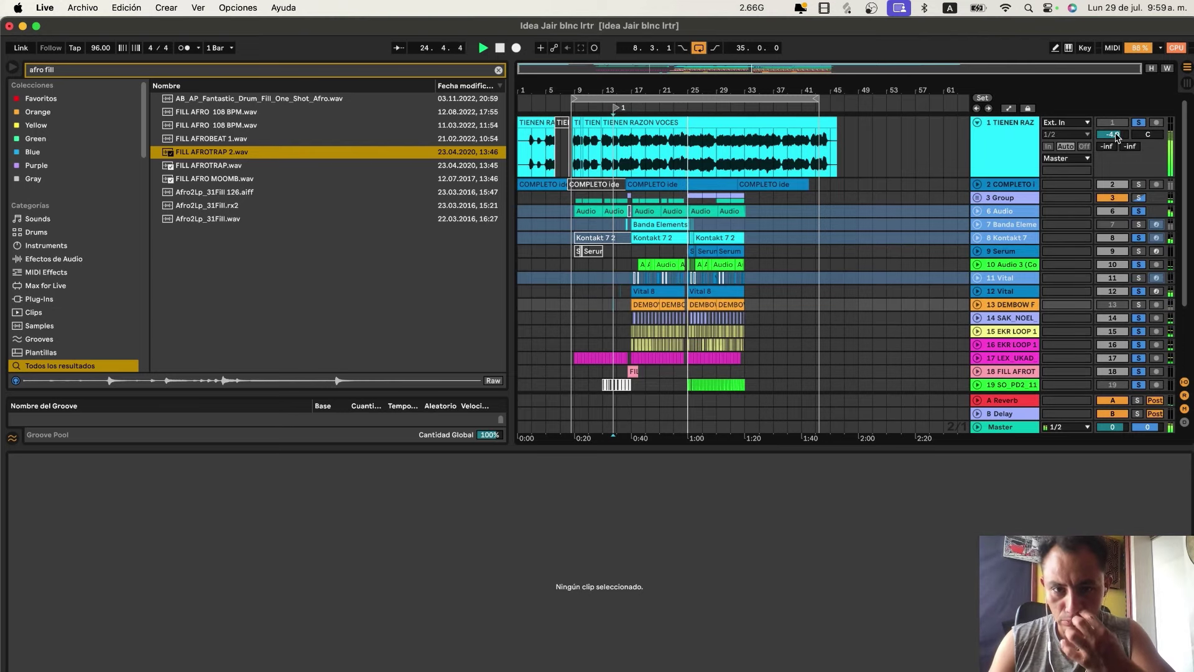
click(1116, 136)
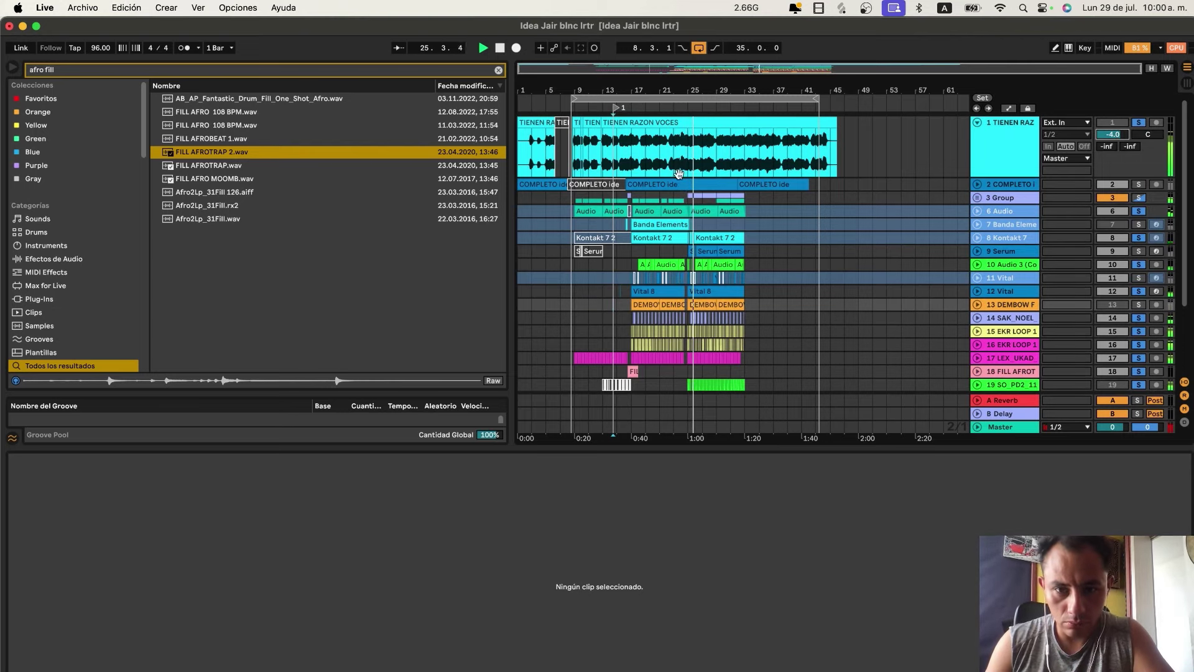
Review the playing arrangement from about bar 25 to bar 32, checking the vocal track and all tracks down to 24 Audio.
scroll(679, 175, up, 5)
click(702, 164)
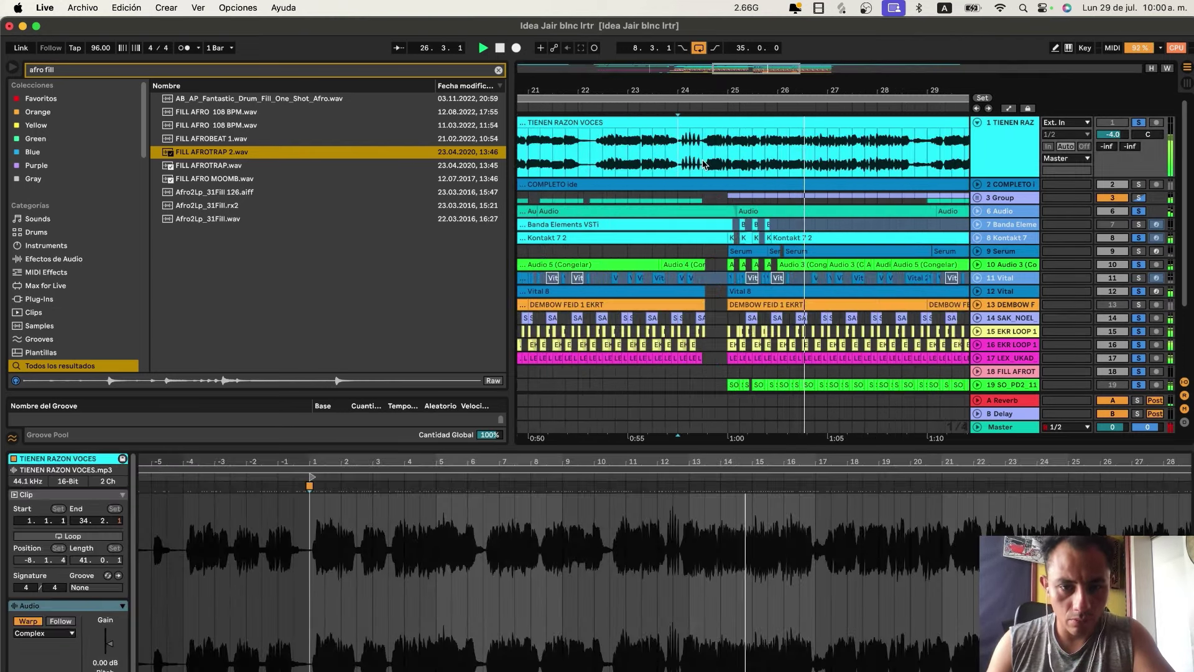
scroll(703, 165, down, 5)
scroll(703, 164, down, 3)
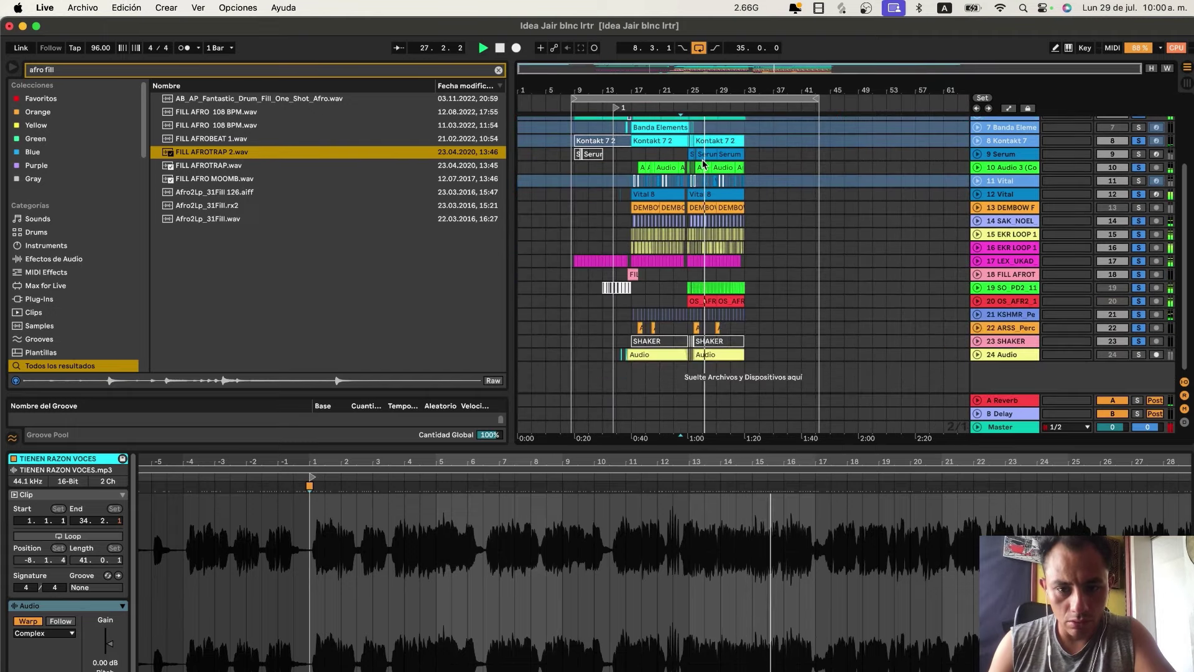
scroll(621, 352, up, 5)
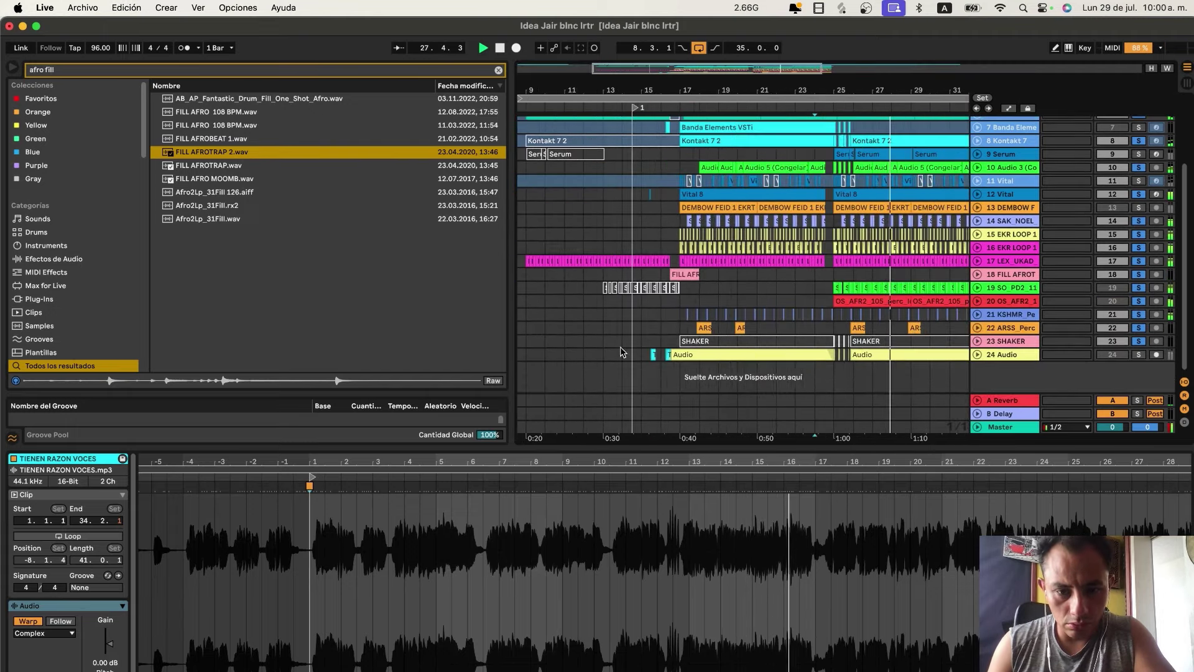
click(680, 374)
scroll(777, 248, up, 5)
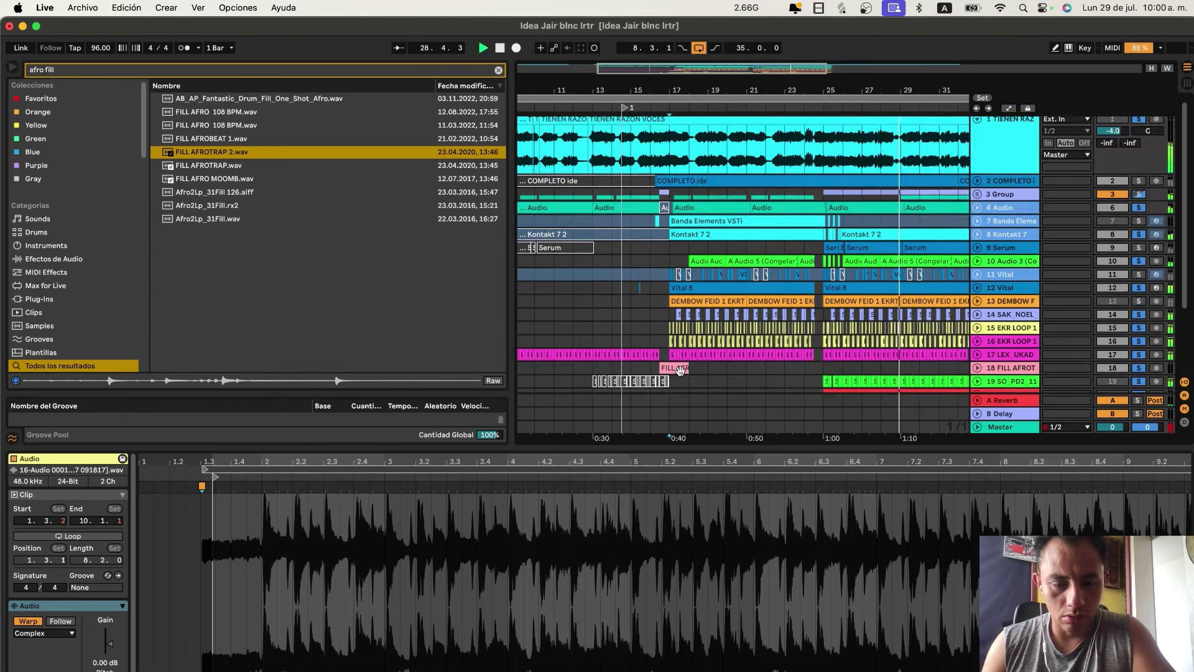
scroll(813, 201, right, 5)
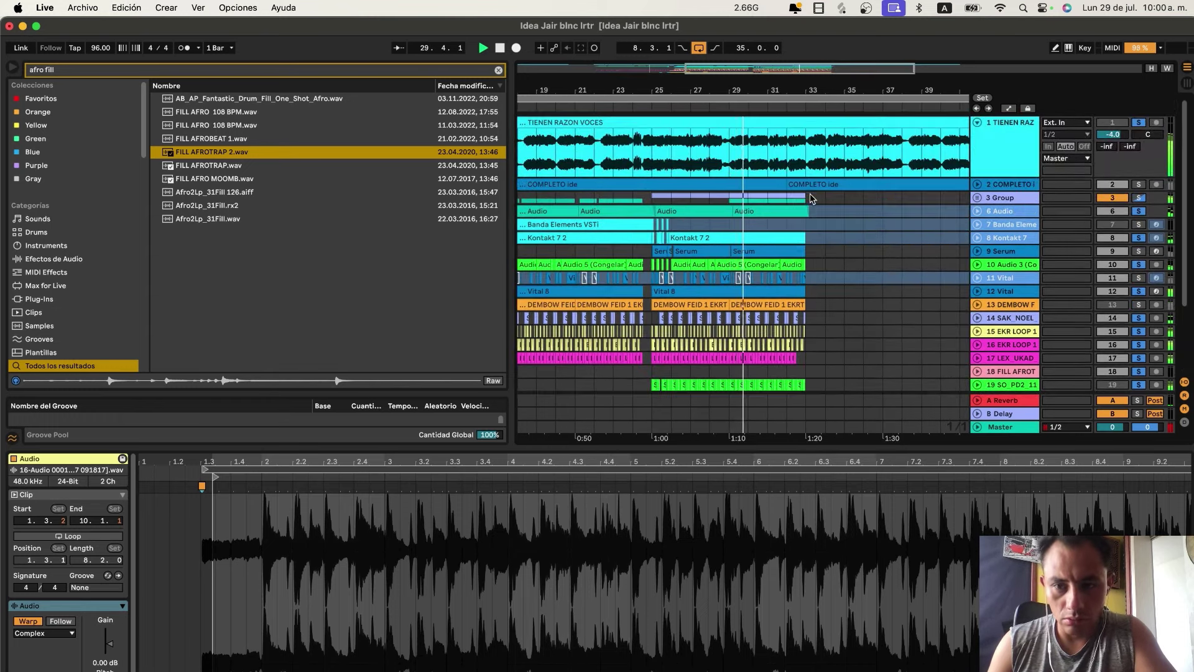
scroll(621, 242, down, 5)
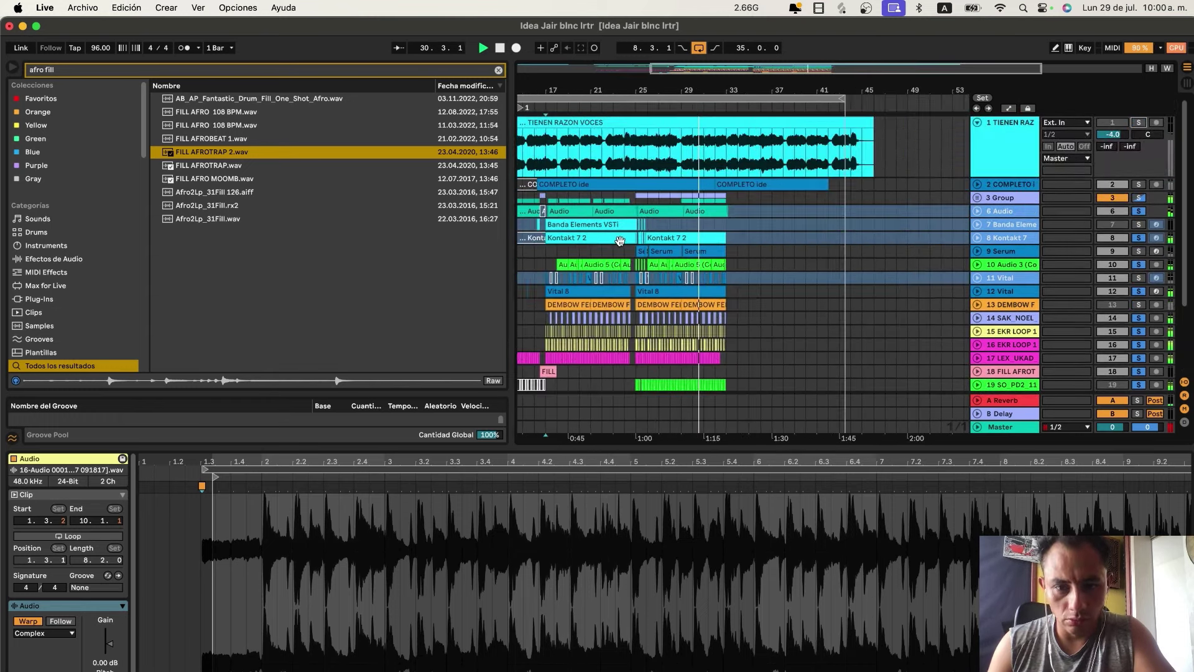
scroll(622, 242, down, 5)
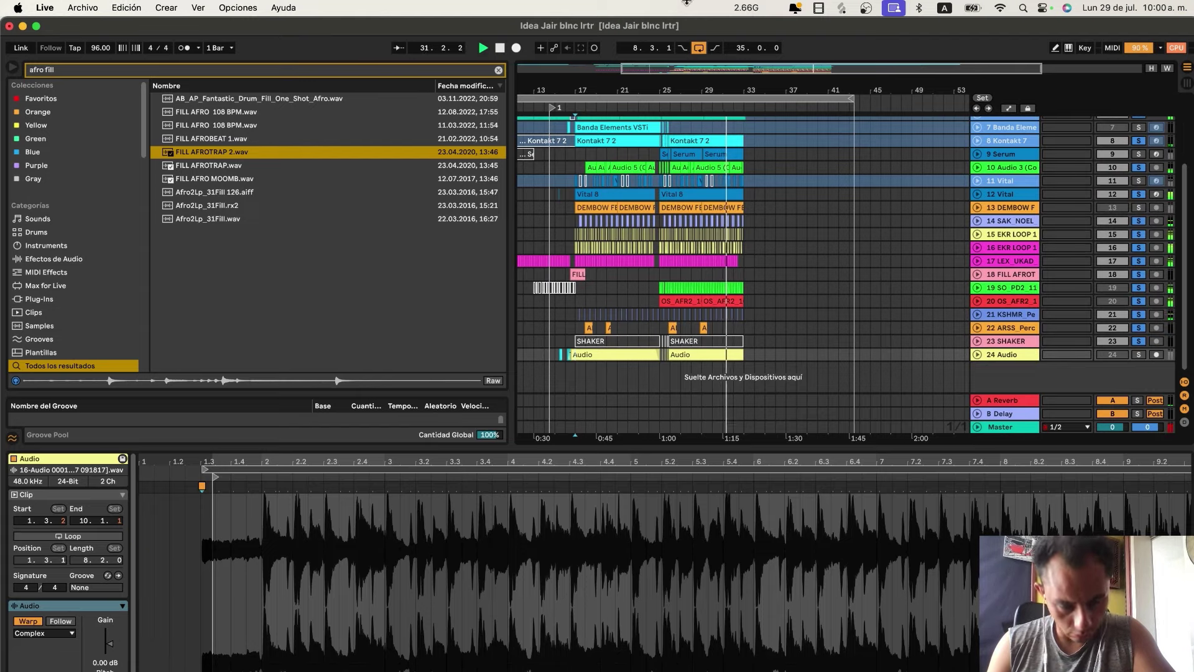
scroll(590, 222, up, 5)
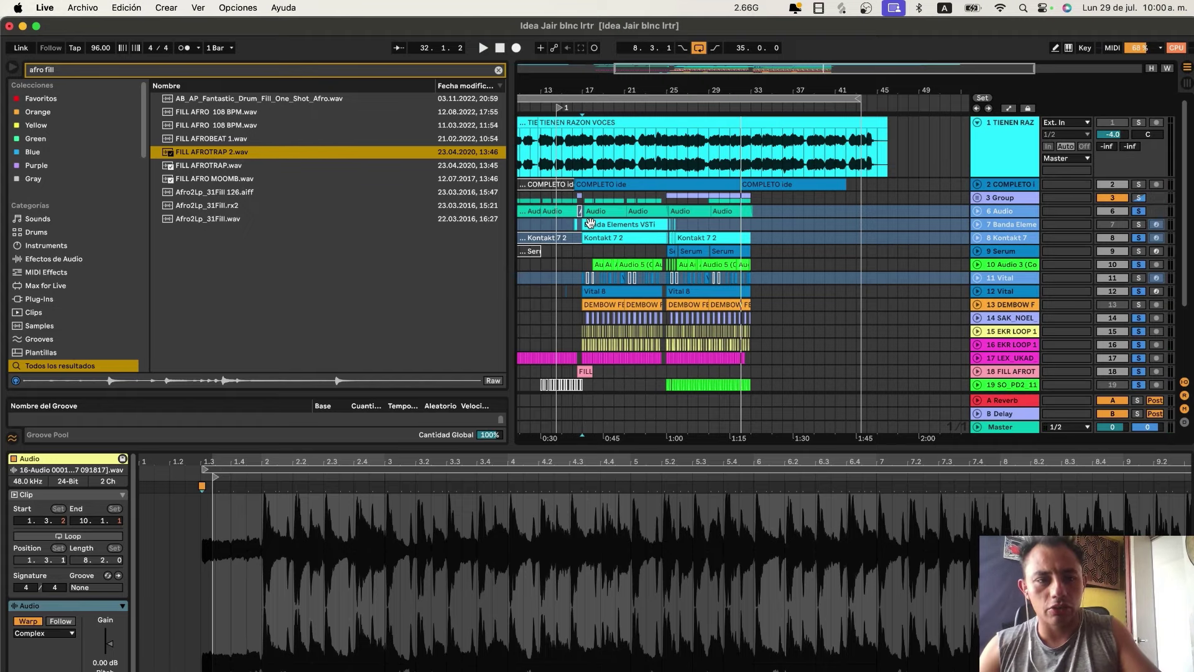
Clear the browser search and open the recent set Kingtana beat 2 .als.
click(500, 71)
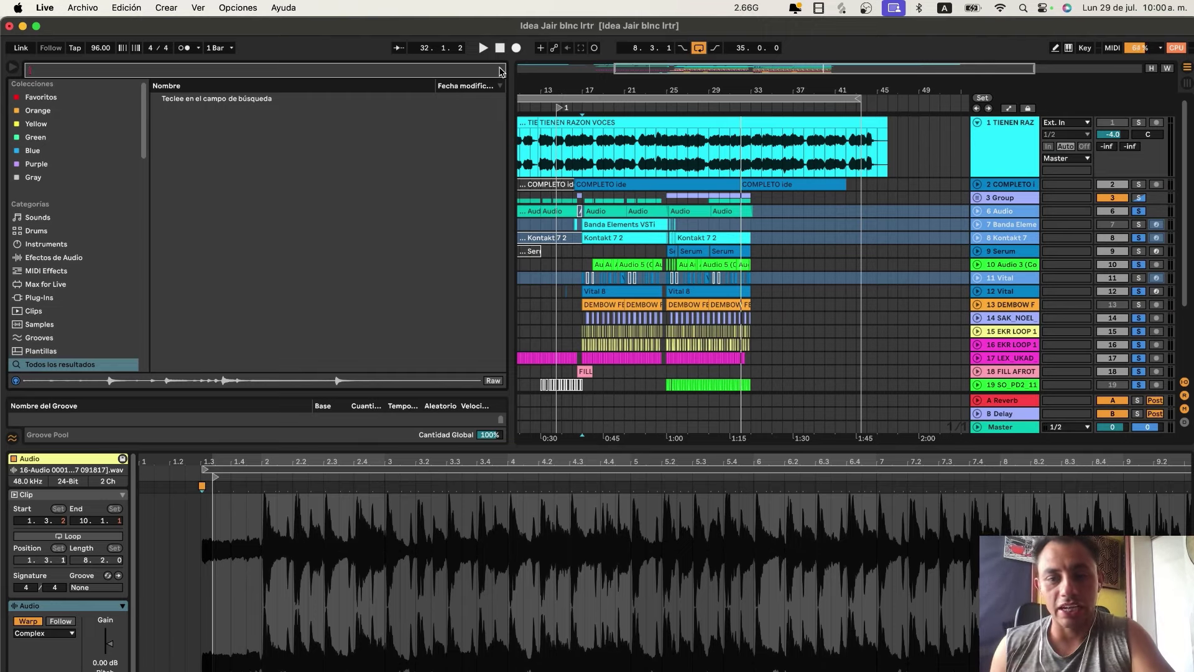
click(87, 11)
mouse_move(186, 56)
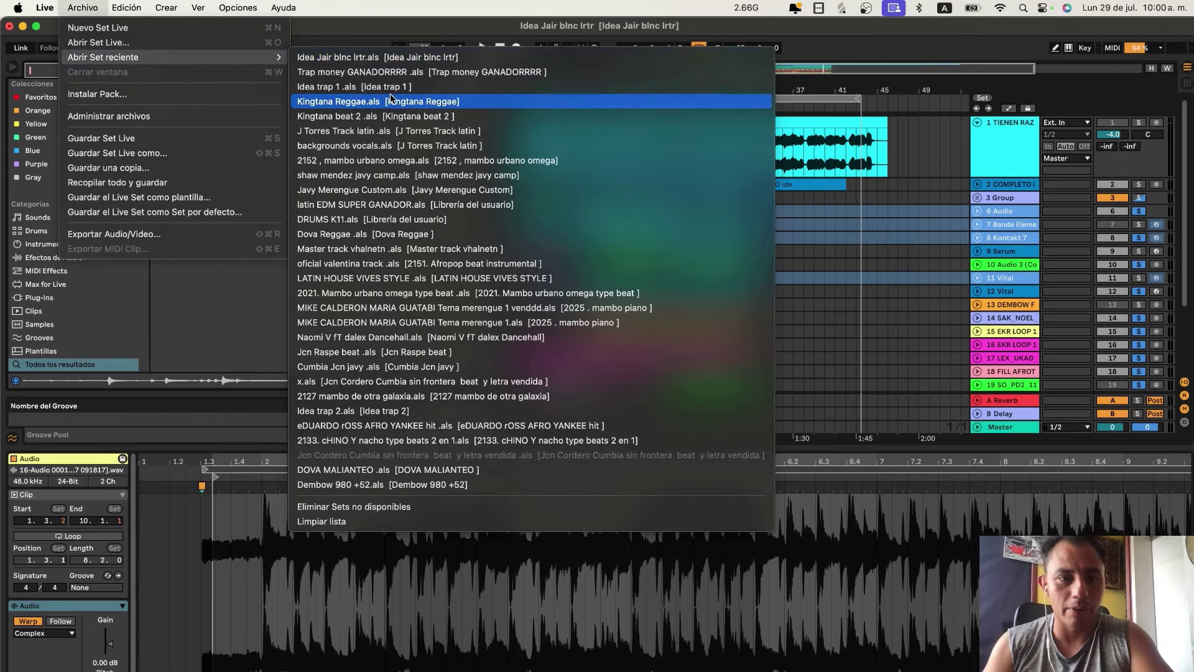
click(381, 117)
key(Return)
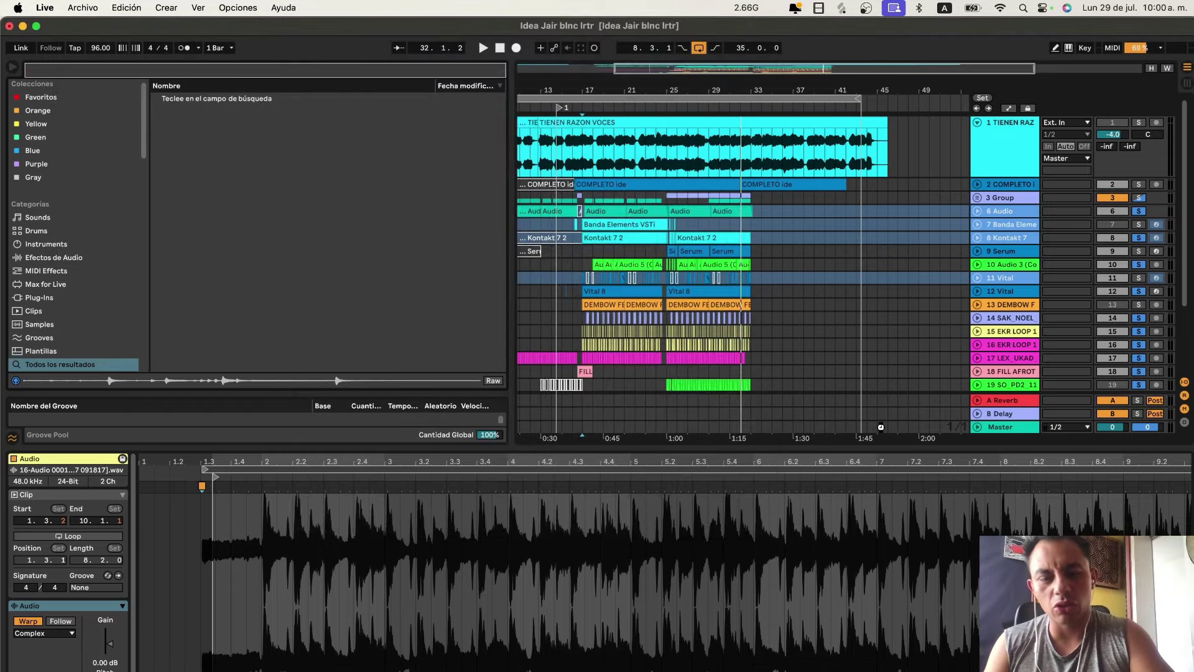
Switch to the OBS window.
key(super+Tab)
key(super+Tab)
key(super+Tab)
key(super+Tab)
key(super+Tab)
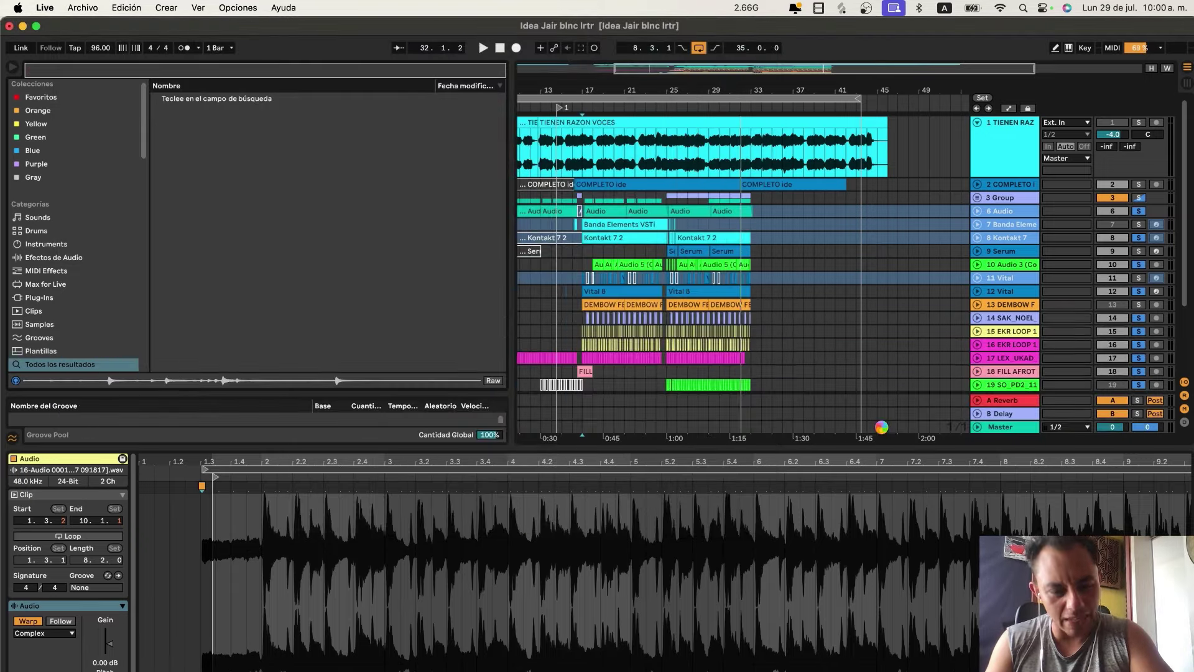
key(super+Tab)
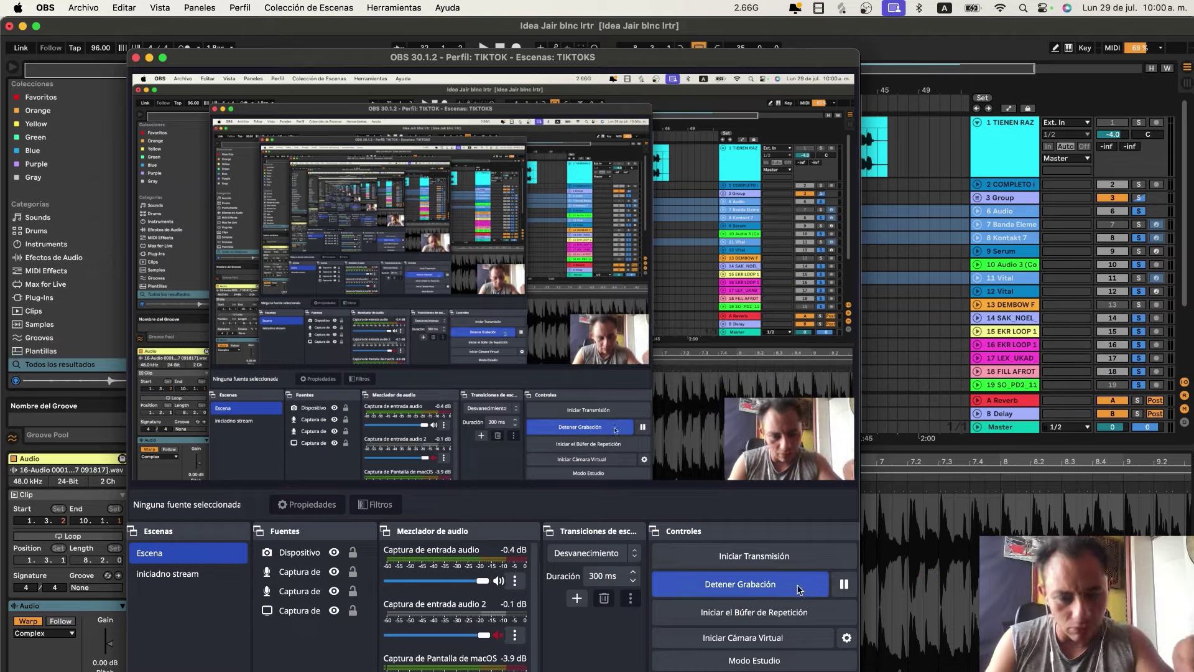